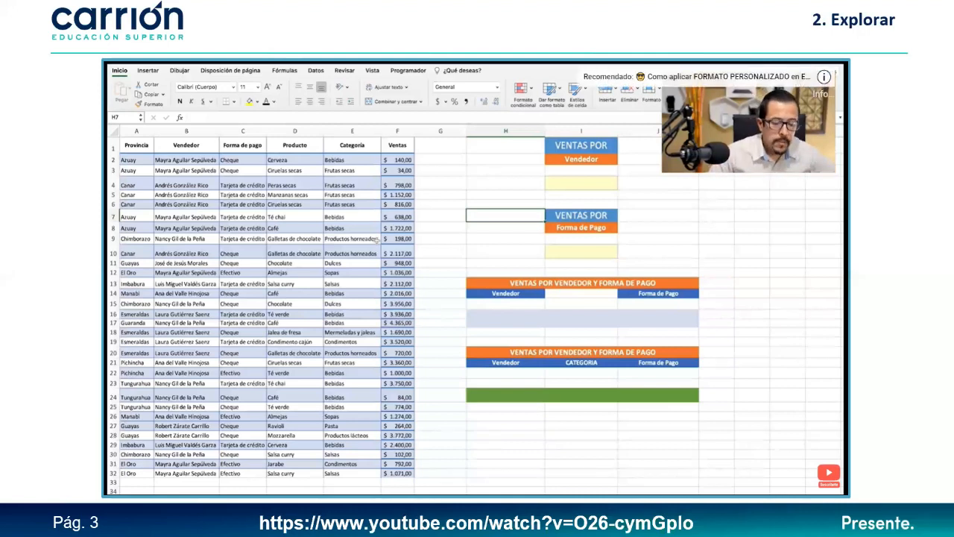
{"action": "left_click", "coordinate": [566, 172]}
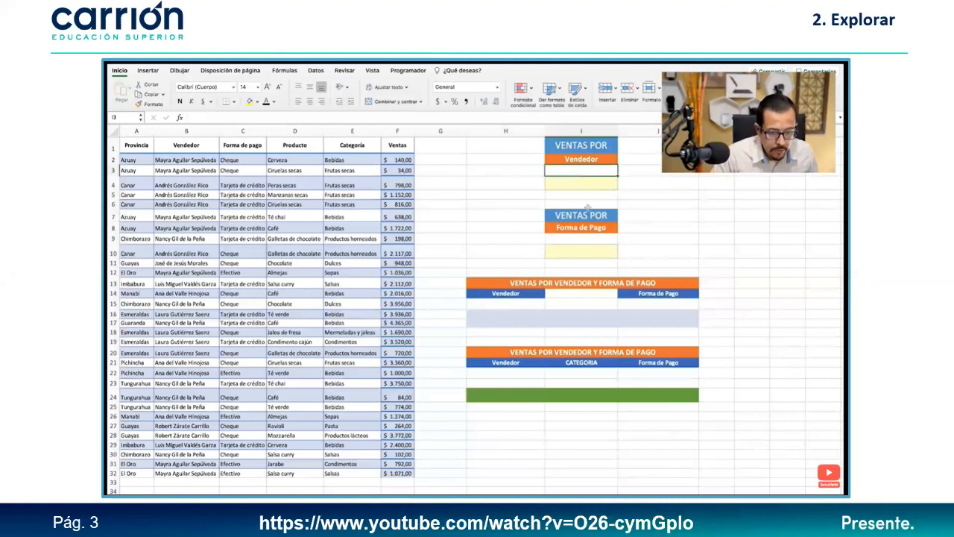
{"action": "left_click", "coordinate": [594, 241]}
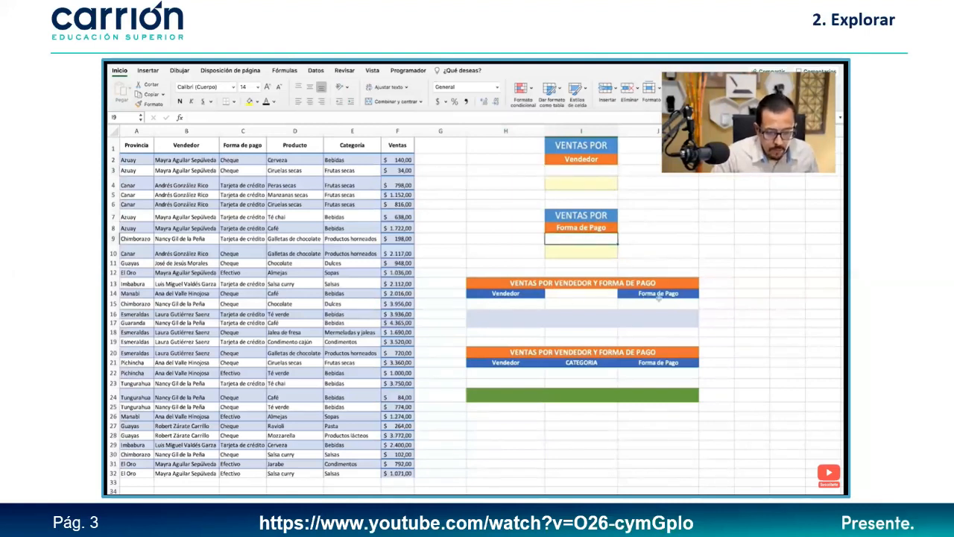
{"action": "left_click_drag", "start_coordinate": [179, 161], "coordinate": [173, 465]}
{"action": "left_click_drag", "start_coordinate": [174, 471], "coordinate": [175, 470]}
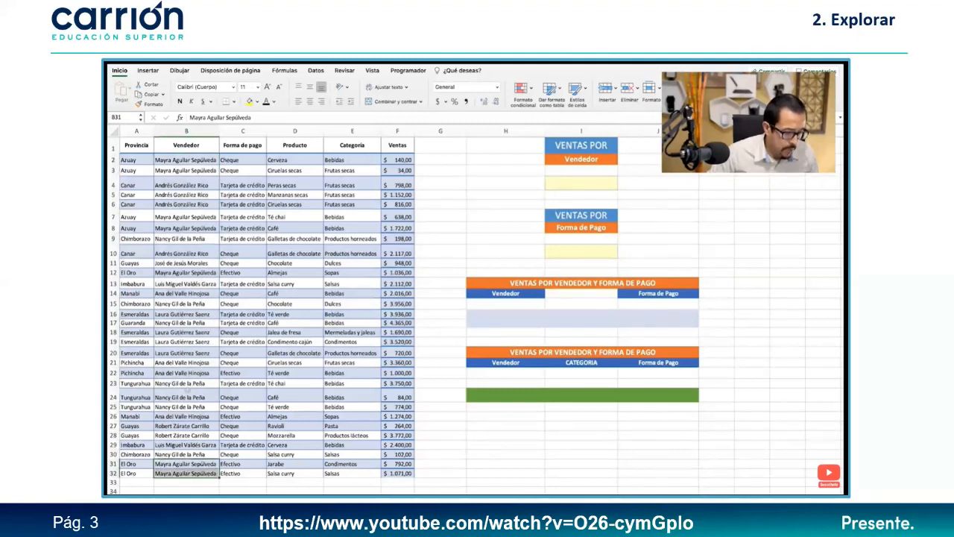
Step: Extract the unique vendor names into column G by entering =UNICOS(B2:B32) in cell G2
{"action": "left_click", "coordinate": [435, 160]}
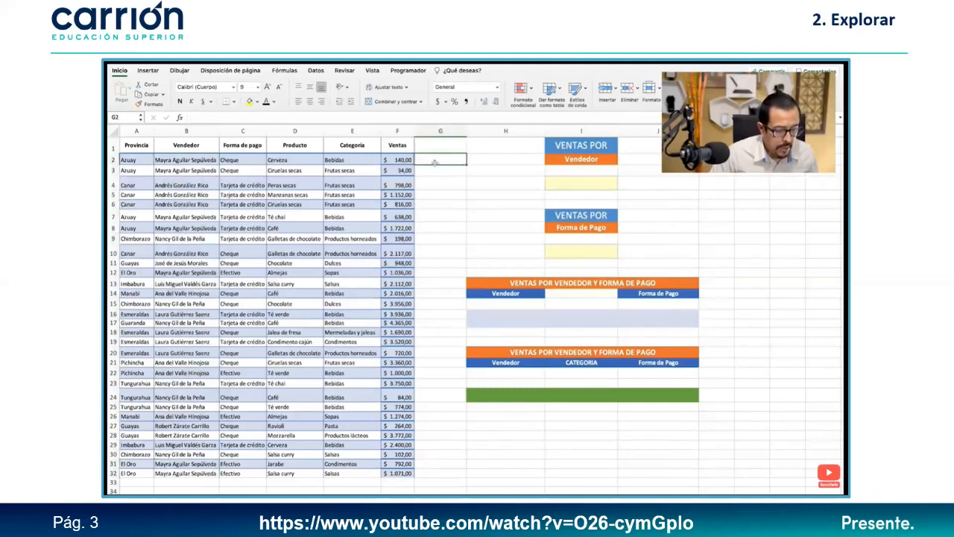
{"action": "left_click_drag", "start_coordinate": [194, 161], "coordinate": [188, 426]}
{"action": "left_click", "coordinate": [433, 156]}
{"action": "type", "text": "="}
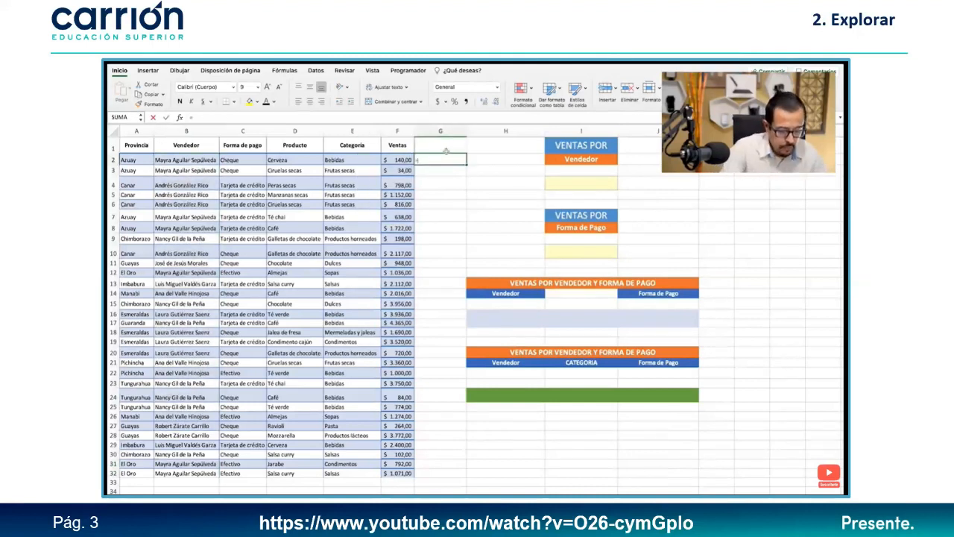
{"action": "type", "text": "UNICOS("}
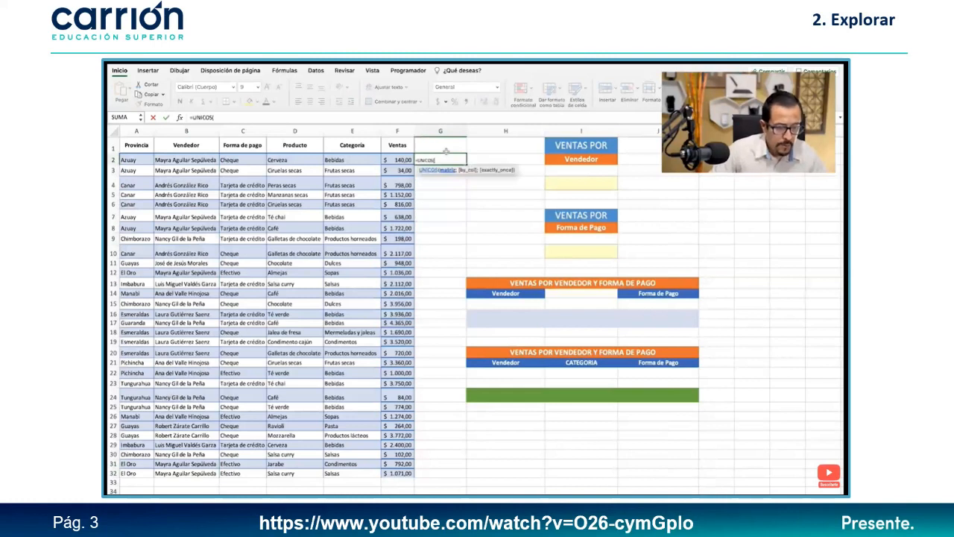
{"action": "left_click_drag", "start_coordinate": [186, 159], "coordinate": [192, 474]}
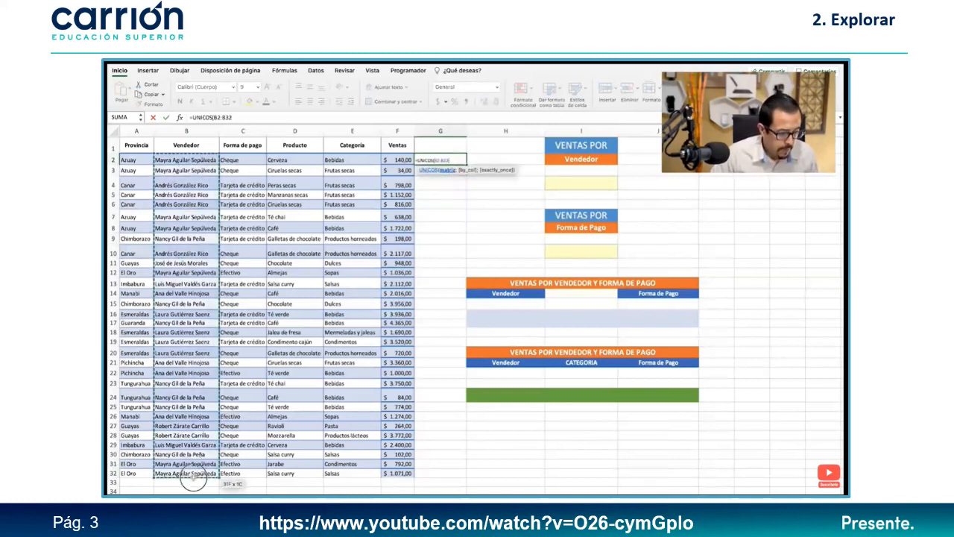
{"action": "type", "text": ")"}
{"action": "key", "text": "Return"}
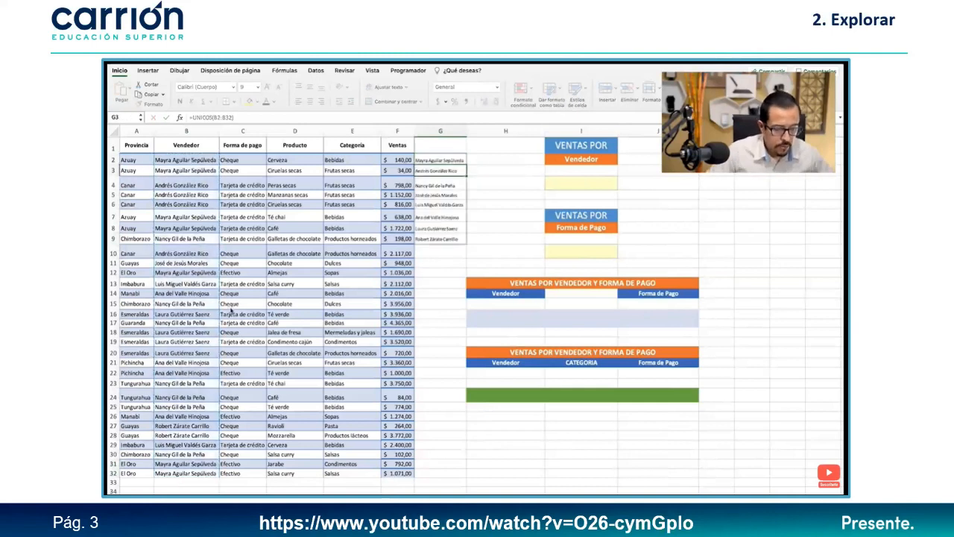
{"action": "mouse_move", "coordinate": [443, 161]}
{"action": "left_mouse_down"}
{"action": "mouse_move", "coordinate": [437, 186]}
{"action": "mouse_move", "coordinate": [447, 240]}
{"action": "left_mouse_up"}
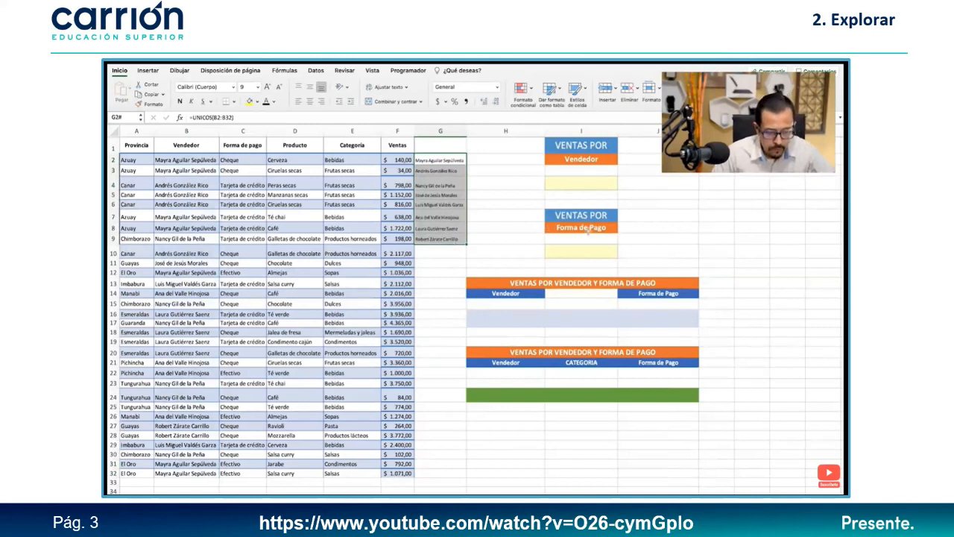
Step: List the unique payment methods below the vendors by entering =UNICOS(C2:C32) in cell G11
{"action": "left_click", "coordinate": [431, 263]}
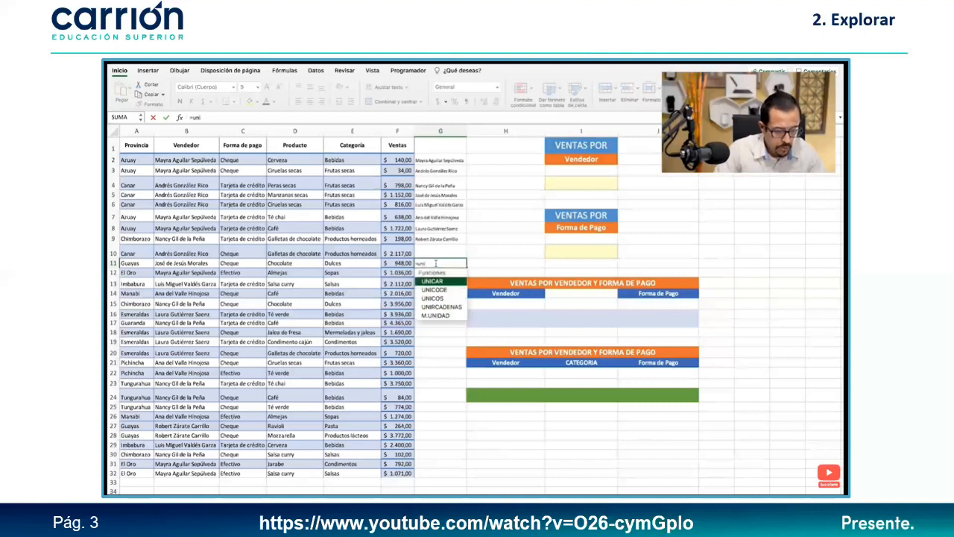
{"action": "key", "text": "Down"}
{"action": "key", "text": "Down"}
{"action": "key", "text": "Tab"}
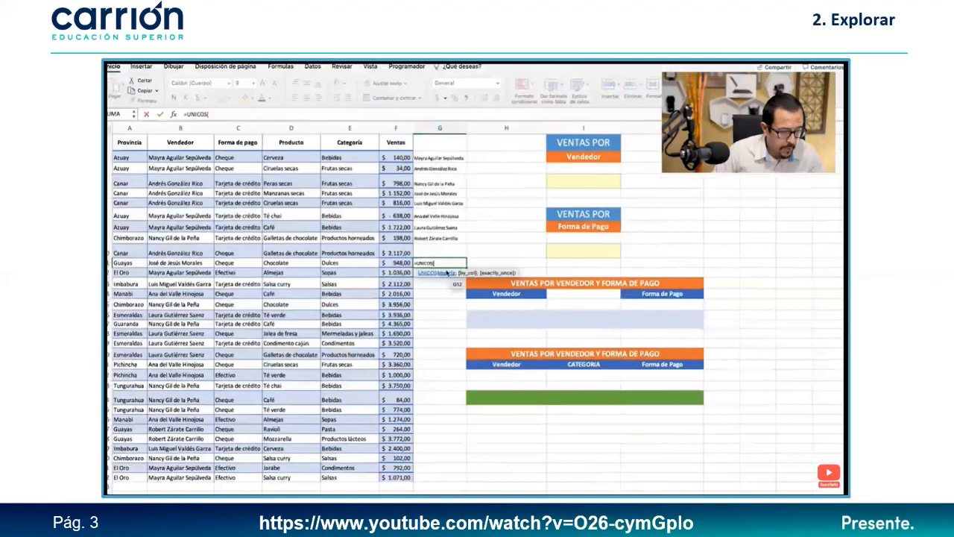
{"action": "left_click_drag", "start_coordinate": [245, 160], "coordinate": [242, 475]}
{"action": "type", "text": ")"}
{"action": "key", "text": "Return"}
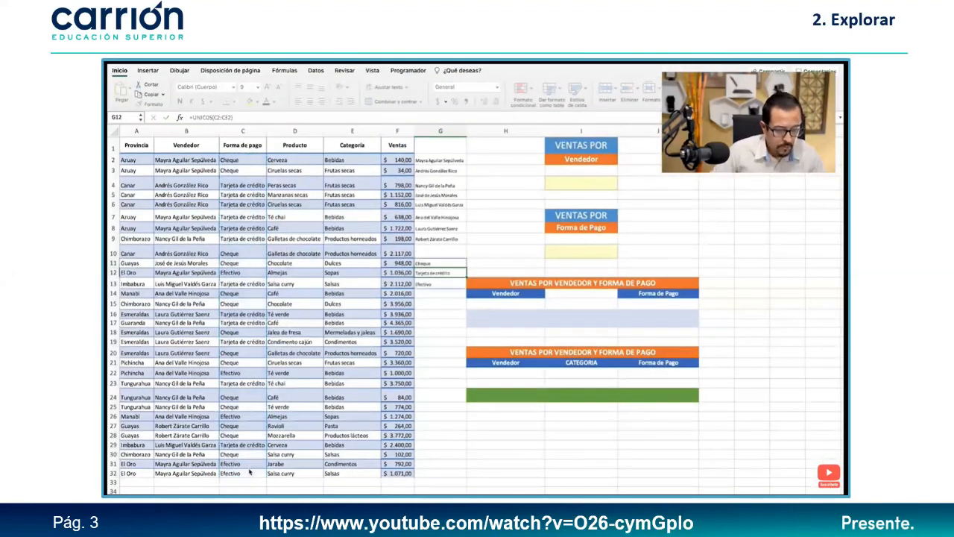
Step: List the unique product categories by entering =UNICOS(E2:E32) in cell G16
{"action": "left_click", "coordinate": [434, 314]}
{"action": "type", "text": "=UNICOS("}
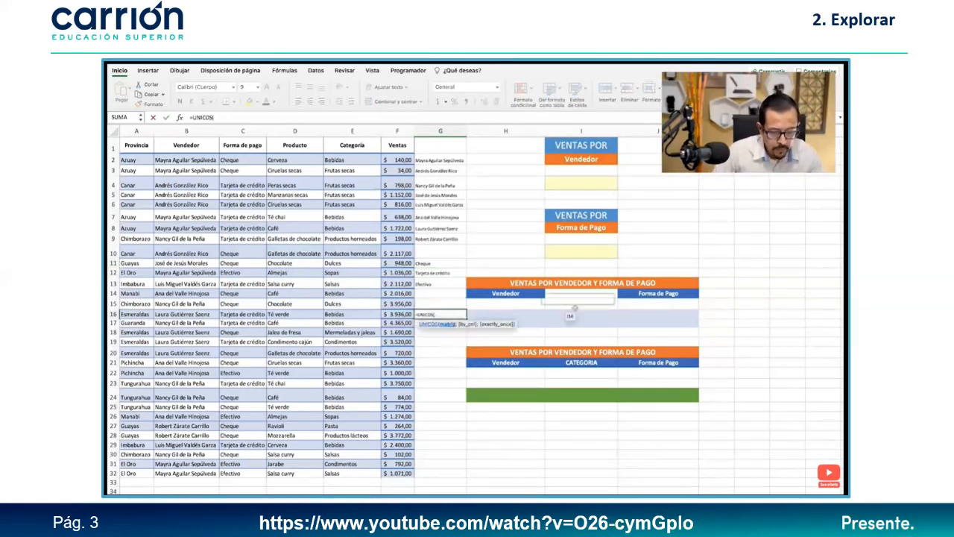
{"action": "left_click_drag", "start_coordinate": [343, 160], "coordinate": [356, 474]}
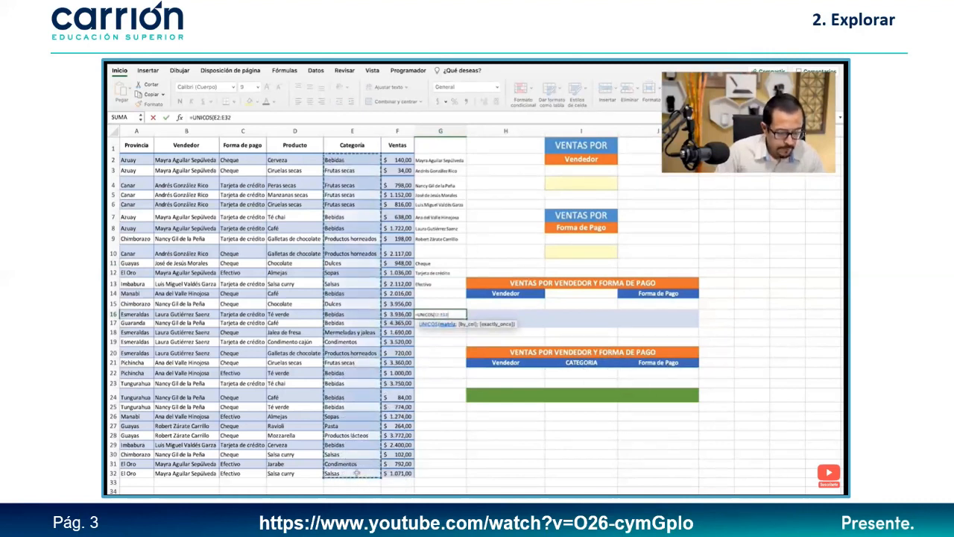
{"action": "key", "text": "Return"}
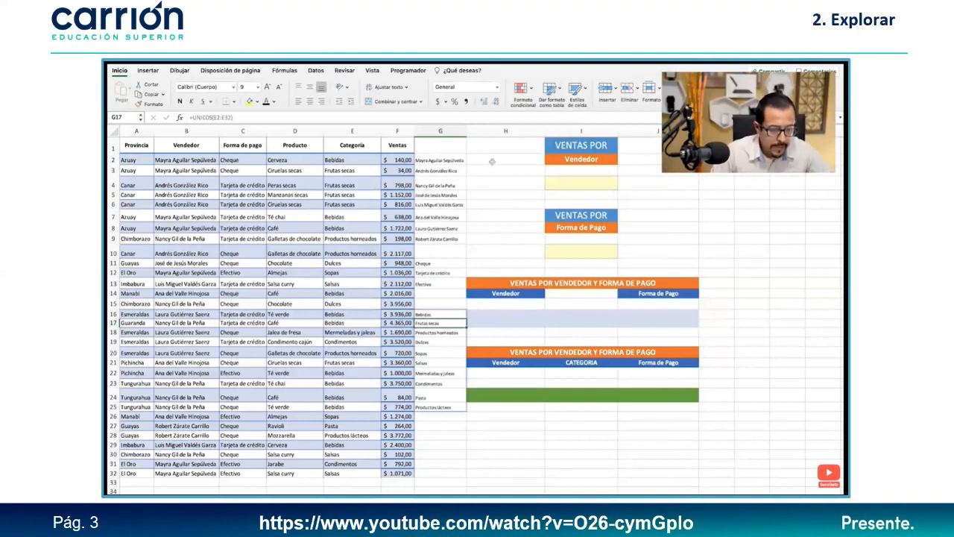
Step: Add a list data validation to vendor cell I3 with source G2:G9 and choose the third vendor from its drop-down
{"action": "left_click", "coordinate": [577, 170]}
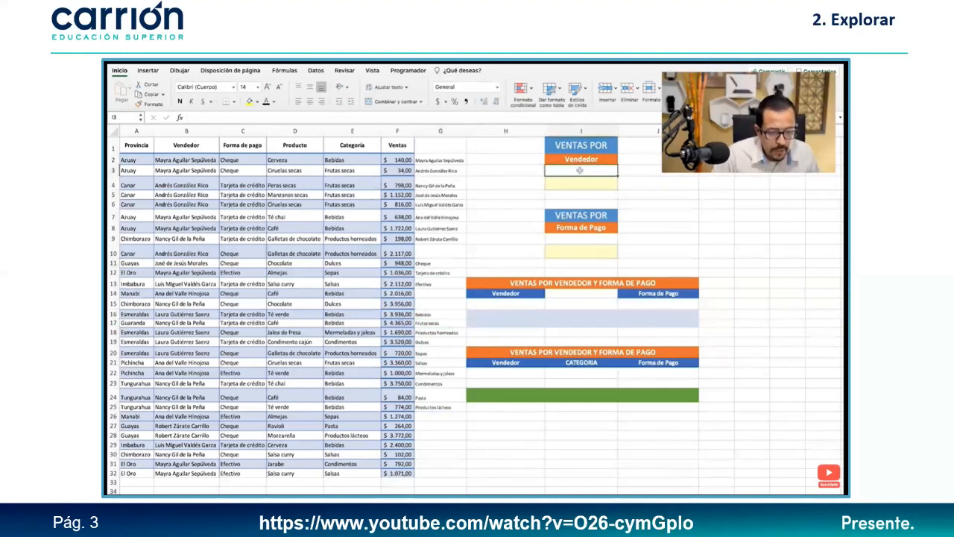
{"action": "left_click", "coordinate": [317, 71]}
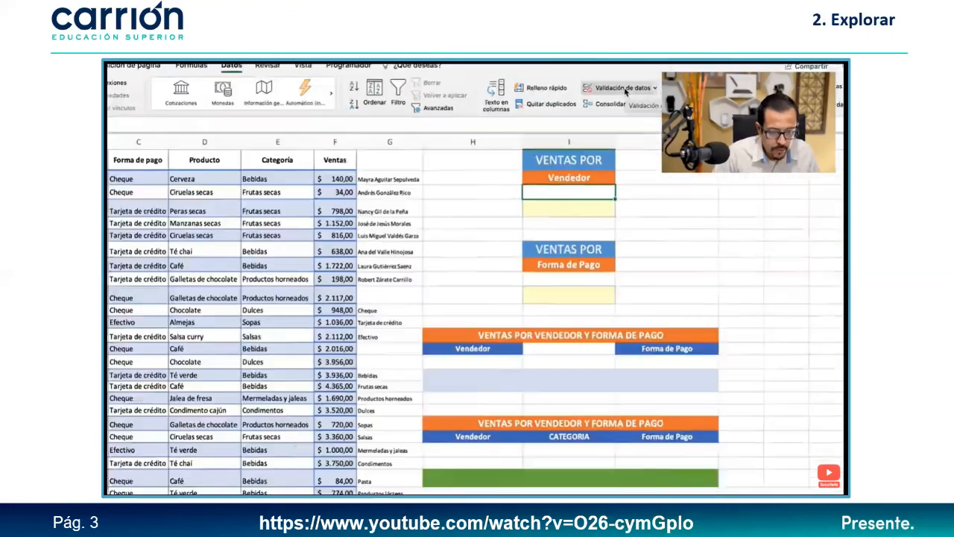
{"action": "left_click", "coordinate": [623, 89]}
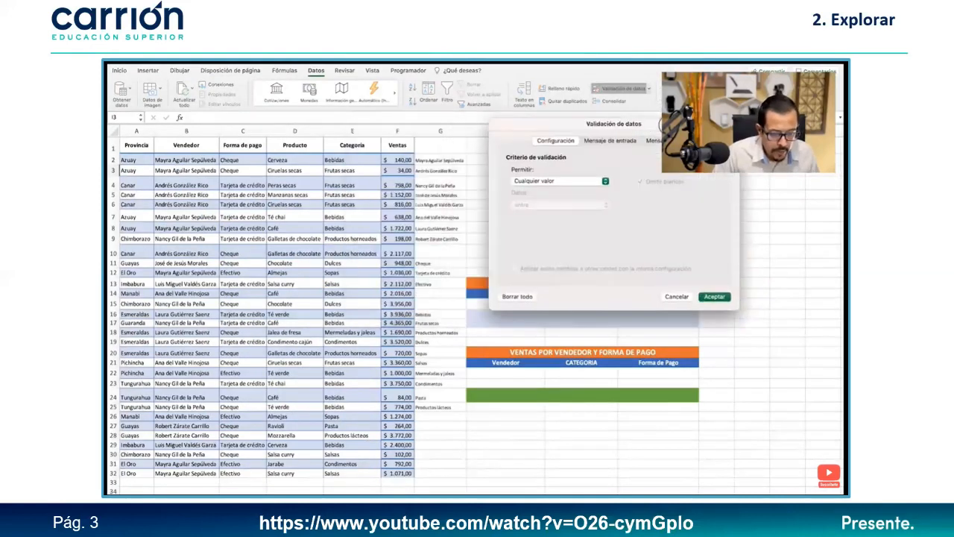
{"action": "left_click", "coordinate": [589, 182]}
{"action": "left_click", "coordinate": [555, 207]}
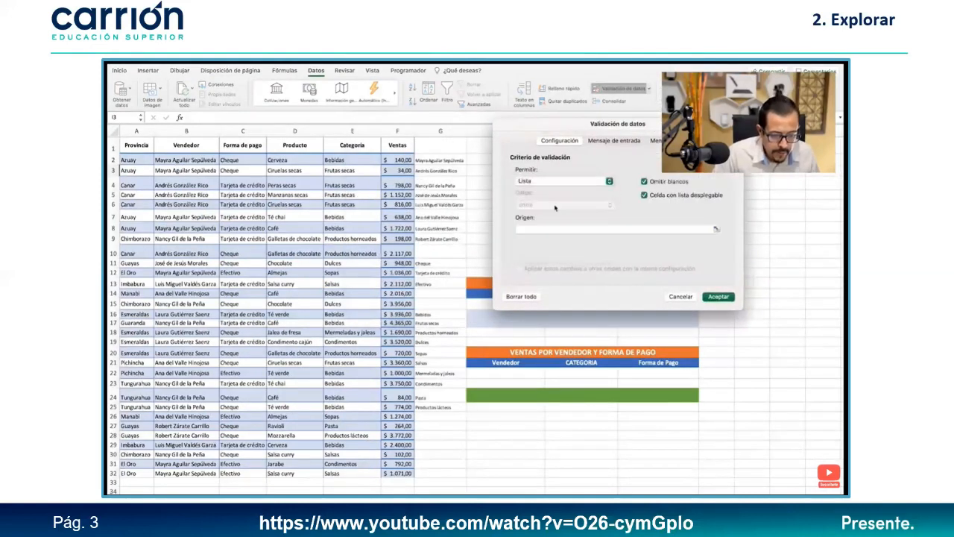
{"action": "left_click", "coordinate": [524, 229]}
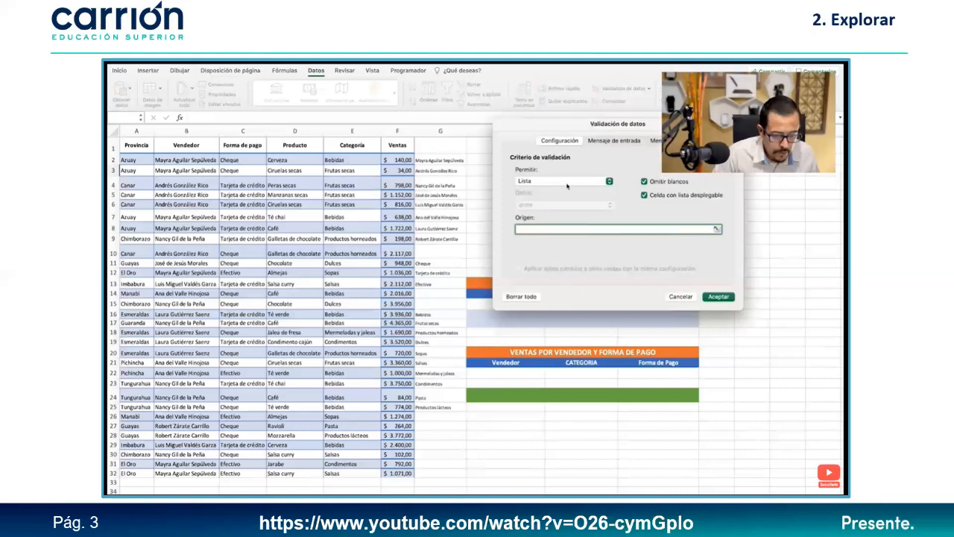
{"action": "left_click", "coordinate": [536, 181]}
{"action": "left_click", "coordinate": [531, 229]}
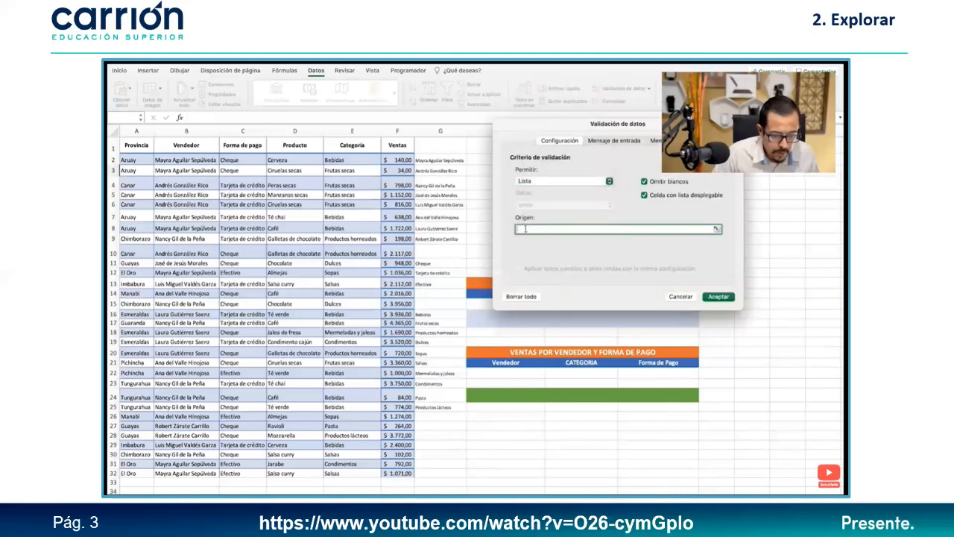
{"action": "left_click_drag", "start_coordinate": [440, 160], "coordinate": [458, 239]}
{"action": "left_click", "coordinate": [710, 299]}
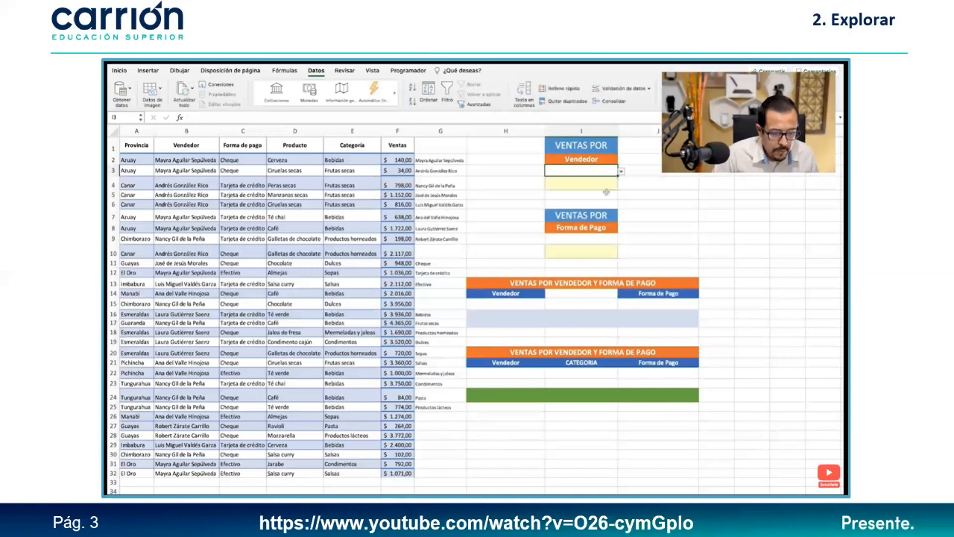
{"action": "left_click", "coordinate": [622, 172]}
{"action": "left_click", "coordinate": [582, 198]}
Step: Add a list data validation to the Forma de Pago cell I9 with source =$G$11:$G$13
{"action": "left_click", "coordinate": [579, 238]}
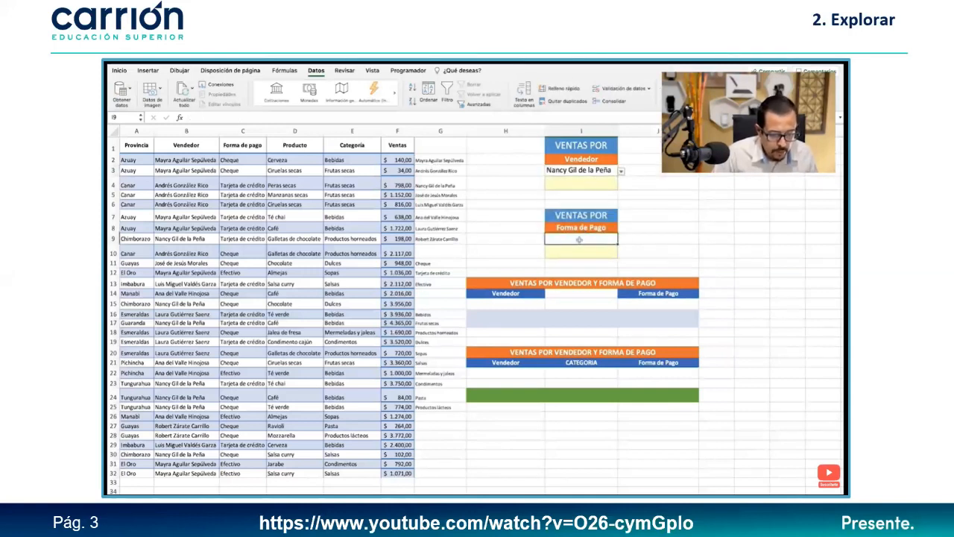
{"action": "left_click", "coordinate": [619, 88]}
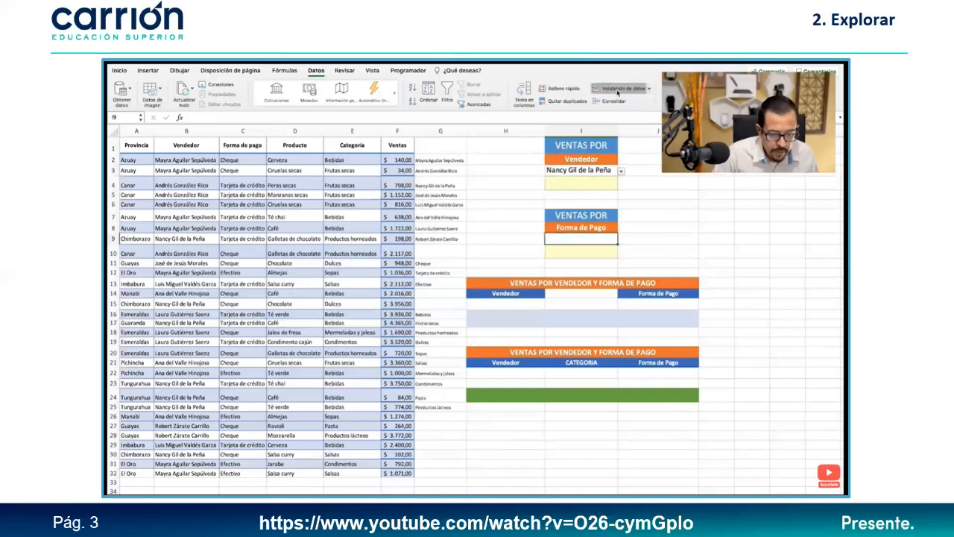
{"action": "left_click", "coordinate": [425, 181]}
{"action": "left_click", "coordinate": [410, 212]}
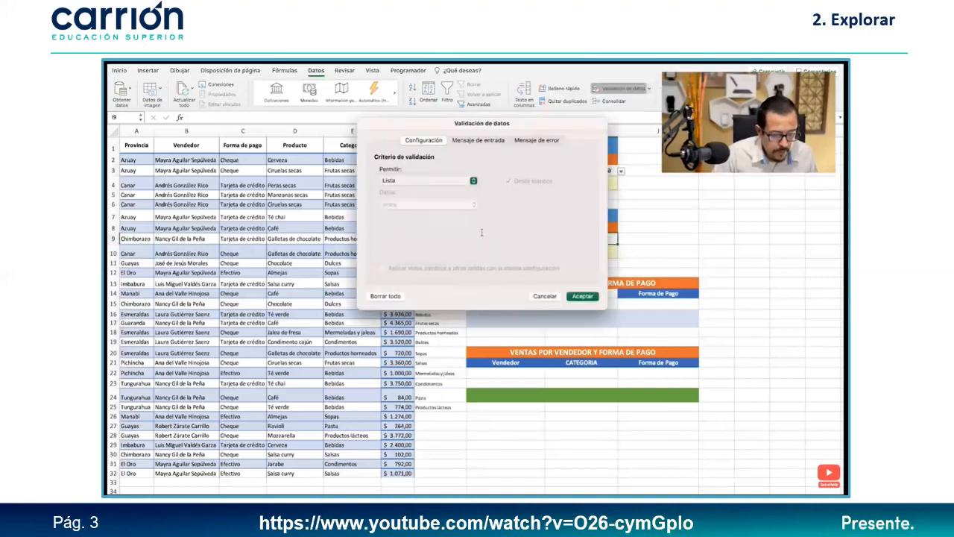
{"action": "left_click", "coordinate": [453, 228]}
{"action": "left_click_drag", "start_coordinate": [480, 121], "coordinate": [599, 134]}
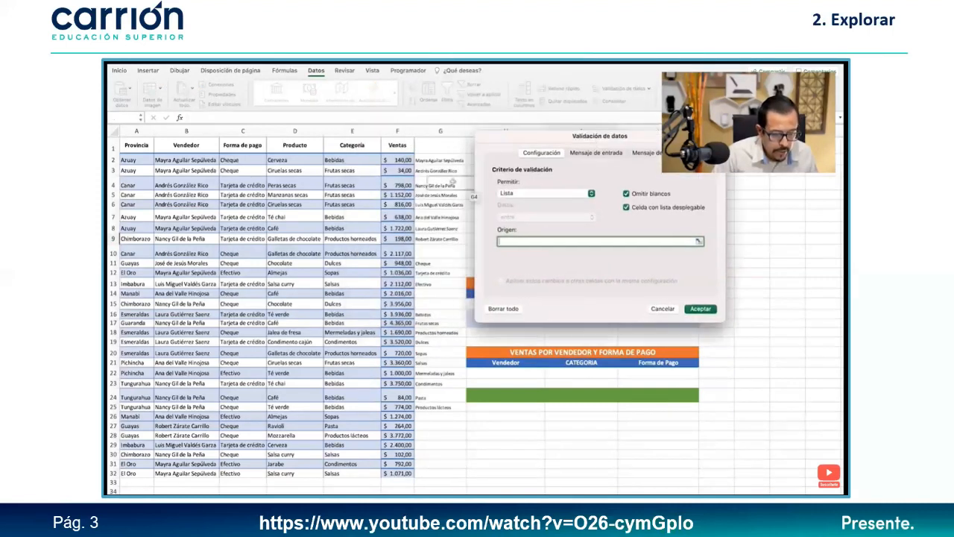
{"action": "left_click_drag", "start_coordinate": [431, 263], "coordinate": [440, 283]}
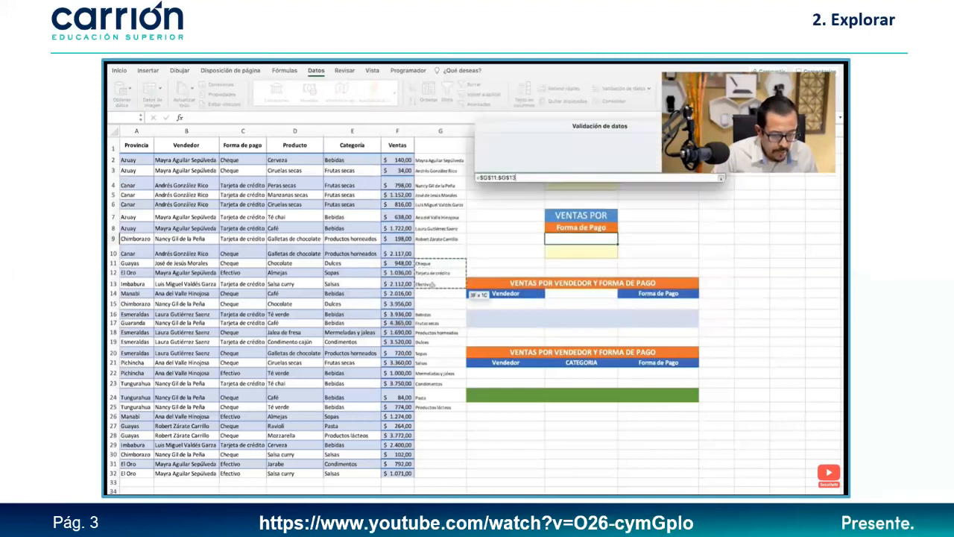
{"action": "left_click", "coordinate": [699, 309]}
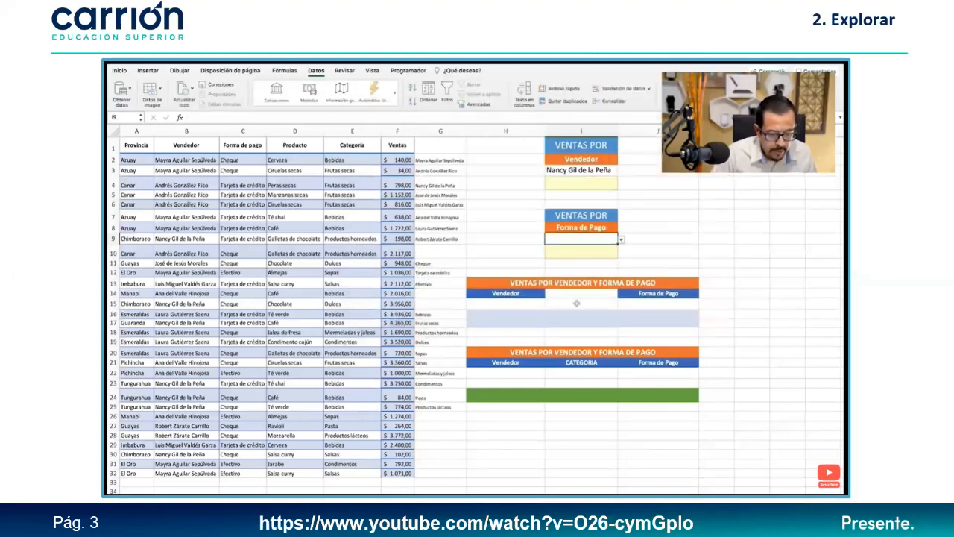
Step: Add a list data validation to the CATEGORIA cell I22 with source =$G$16:$G$25
{"action": "left_click", "coordinate": [587, 374]}
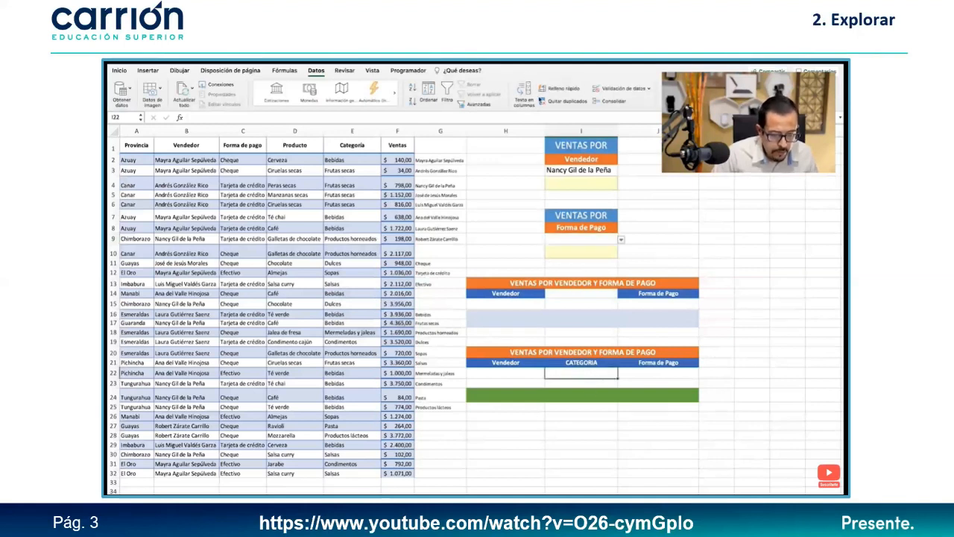
{"action": "left_click", "coordinate": [619, 88]}
{"action": "left_click", "coordinate": [429, 181]}
{"action": "left_click", "coordinate": [415, 215]}
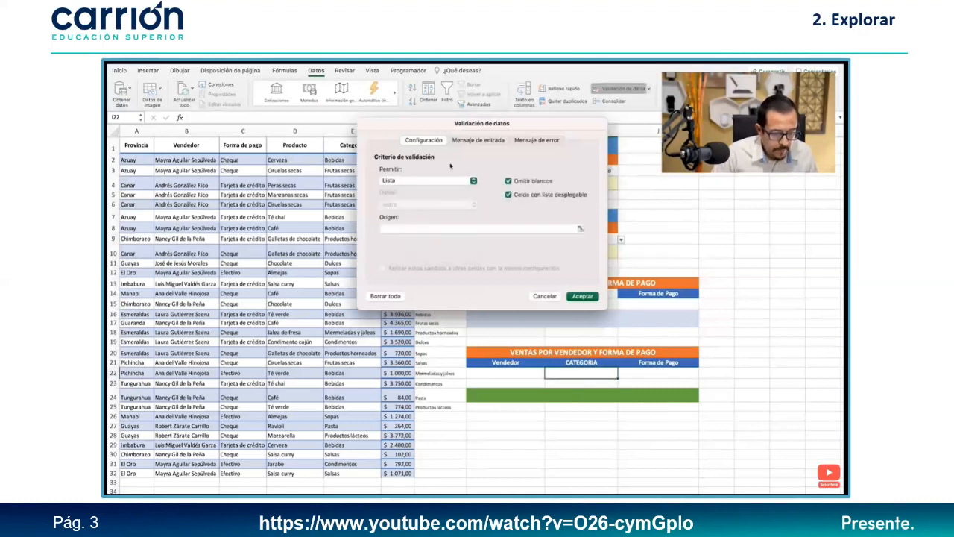
{"action": "left_click_drag", "start_coordinate": [464, 131], "coordinate": [630, 126]}
{"action": "left_click", "coordinate": [563, 221]}
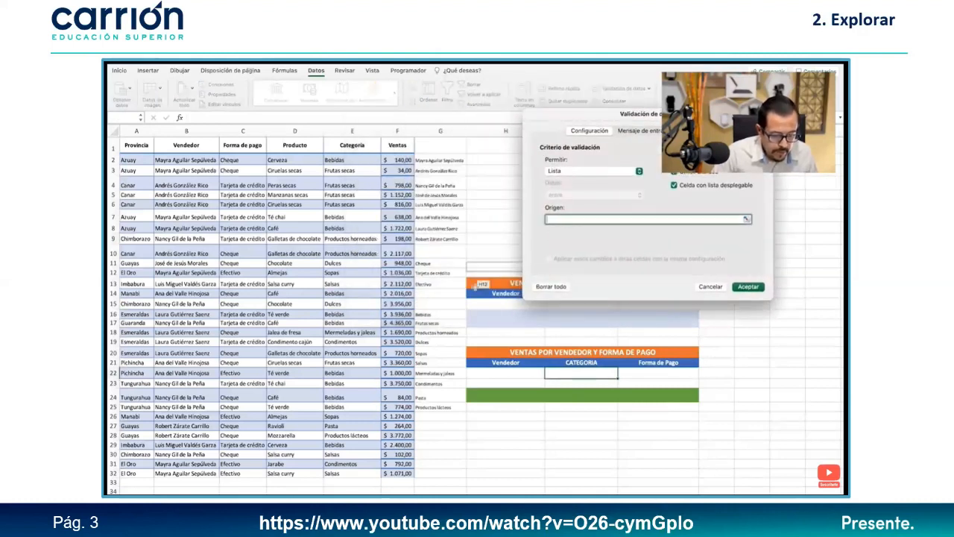
{"action": "left_click_drag", "start_coordinate": [437, 317], "coordinate": [437, 410]}
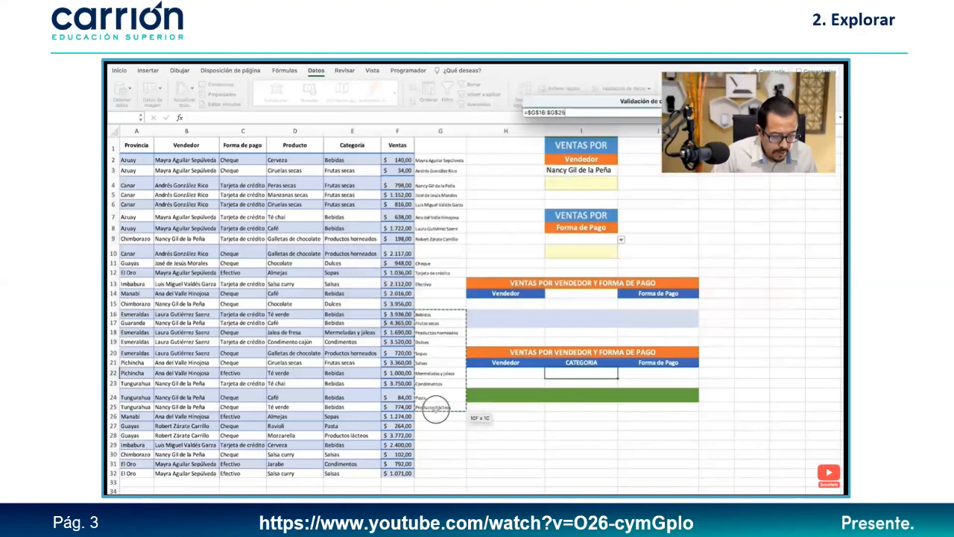
{"action": "left_click", "coordinate": [749, 287]}
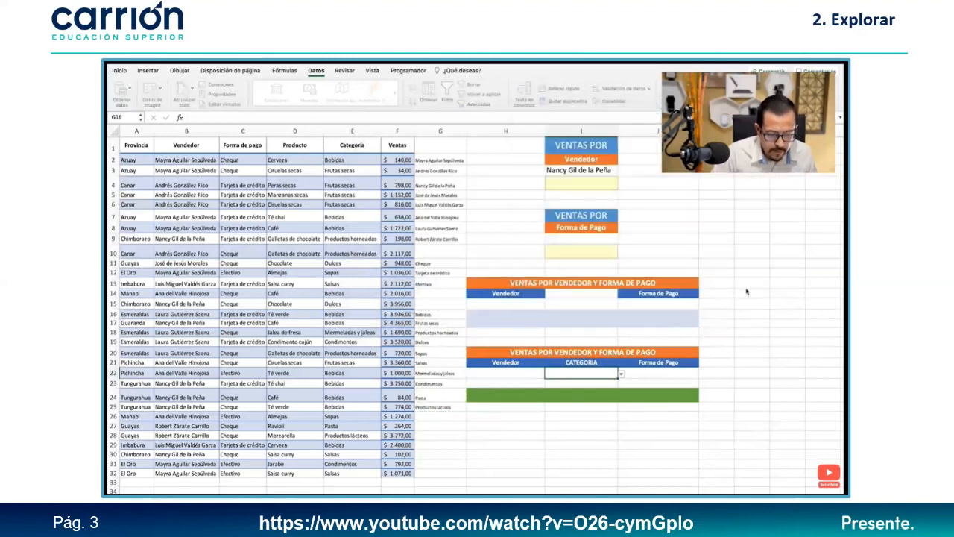
Step: Choose Tarjeta de crédito in the Forma de Pago cell I9 and Productos horneados in the CATEGORIA cell I22
{"action": "left_click", "coordinate": [593, 238]}
{"action": "left_click", "coordinate": [622, 244]}
{"action": "left_click", "coordinate": [582, 259]}
{"action": "left_click", "coordinate": [597, 375]}
{"action": "left_click", "coordinate": [621, 374]}
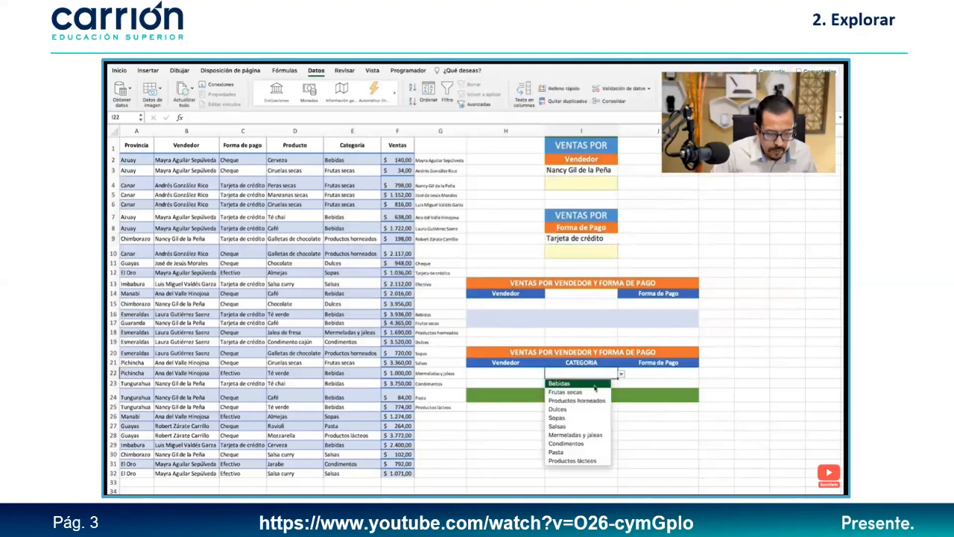
{"action": "left_click", "coordinate": [574, 397]}
{"action": "left_click", "coordinate": [579, 171]}
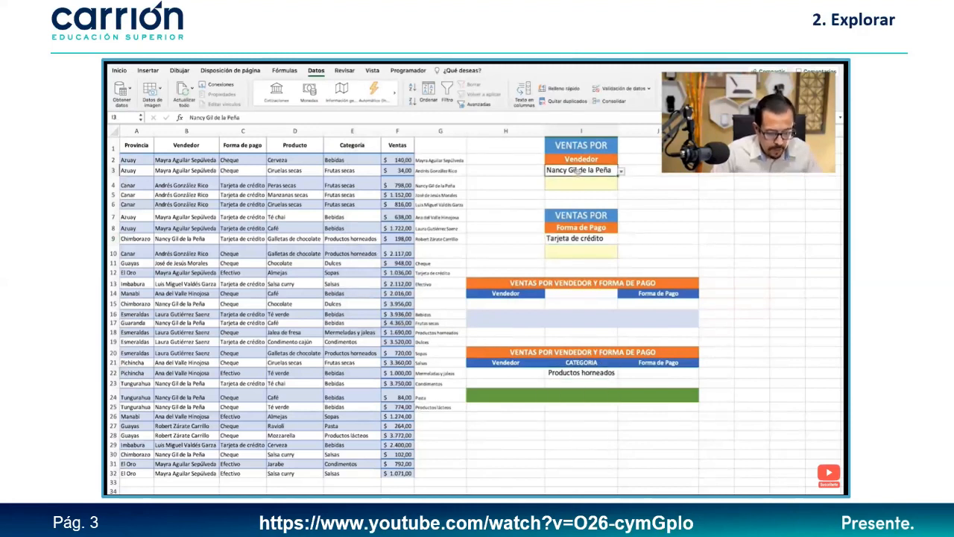
Step: Copy the vendor selector in I3 to the Vendedor cells H15 and H22 of the two combined sales tables
{"action": "key", "text": "ctrl+c"}
{"action": "left_click", "coordinate": [507, 304]}
{"action": "key", "text": "ctrl+v"}
{"action": "left_click", "coordinate": [507, 372]}
{"action": "key", "text": "ctrl+v"}
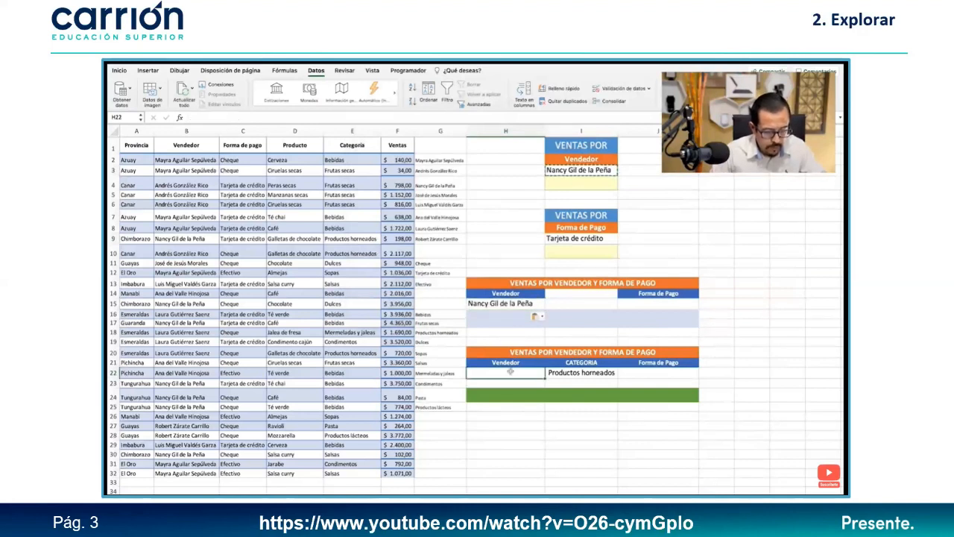
Step: Copy the payment method selector in I9 to the Forma de Pago cells J15 and J22
{"action": "left_click", "coordinate": [597, 238]}
{"action": "key", "text": "ctrl+c"}
{"action": "left_click", "coordinate": [642, 304]}
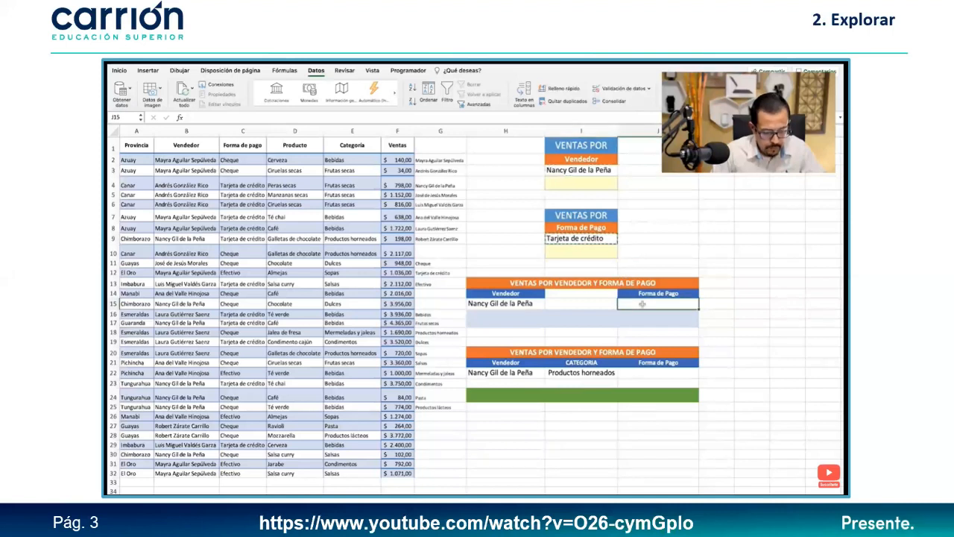
{"action": "key", "text": "ctrl+v"}
{"action": "left_click", "coordinate": [645, 373]}
{"action": "key", "text": "ctrl+v"}
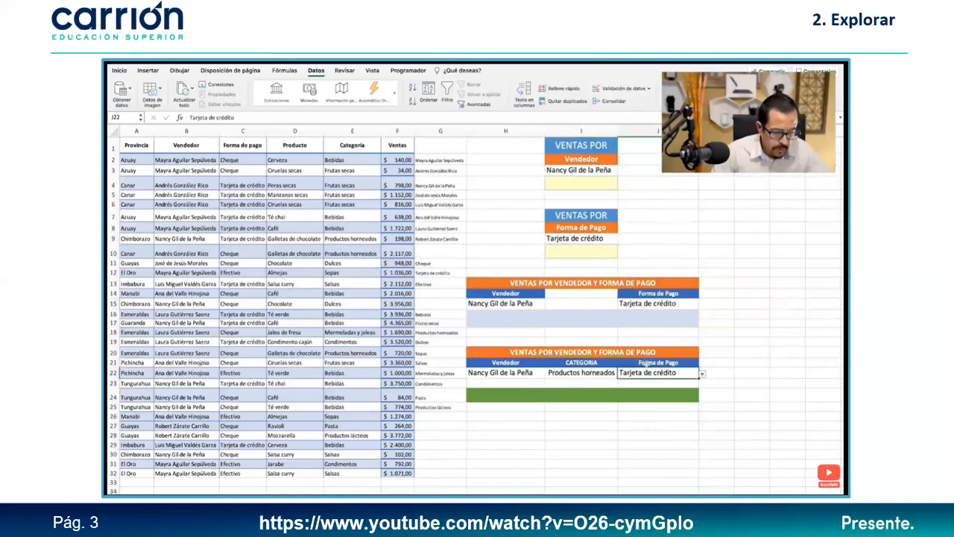
{"action": "left_click", "coordinate": [656, 349]}
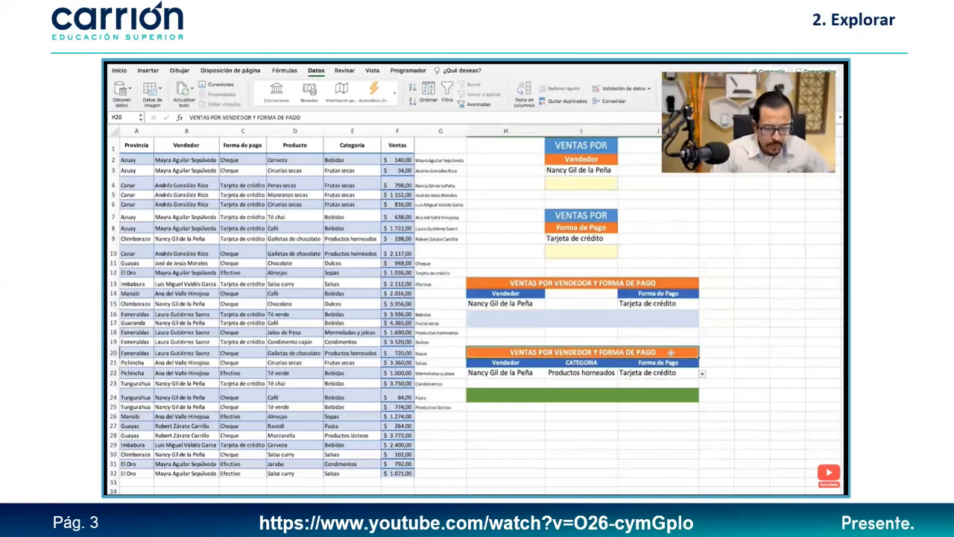
Step: Hide the helper lists in G2:G25 by setting their font color to white
{"action": "left_click", "coordinate": [597, 171]}
{"action": "left_click_drag", "start_coordinate": [433, 157], "coordinate": [434, 407]}
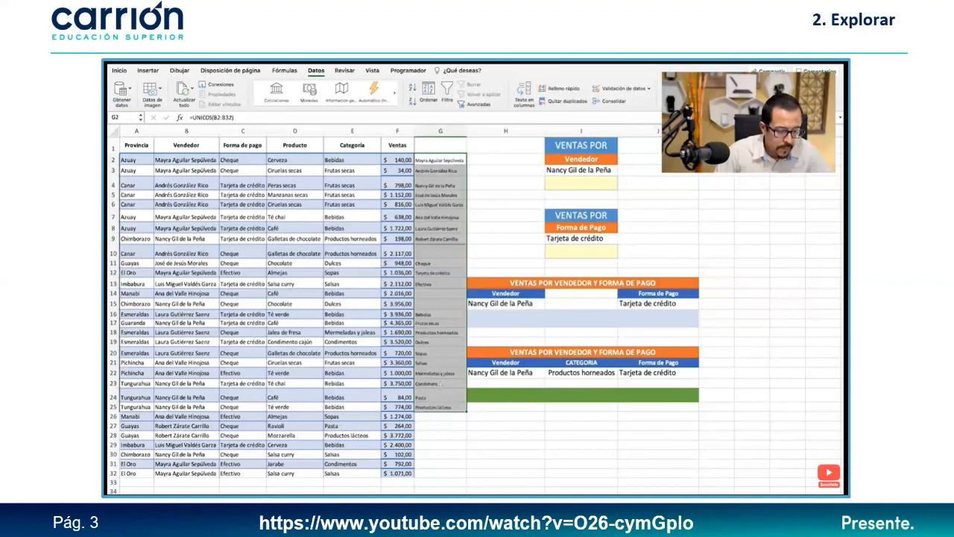
{"action": "left_click", "coordinate": [148, 71]}
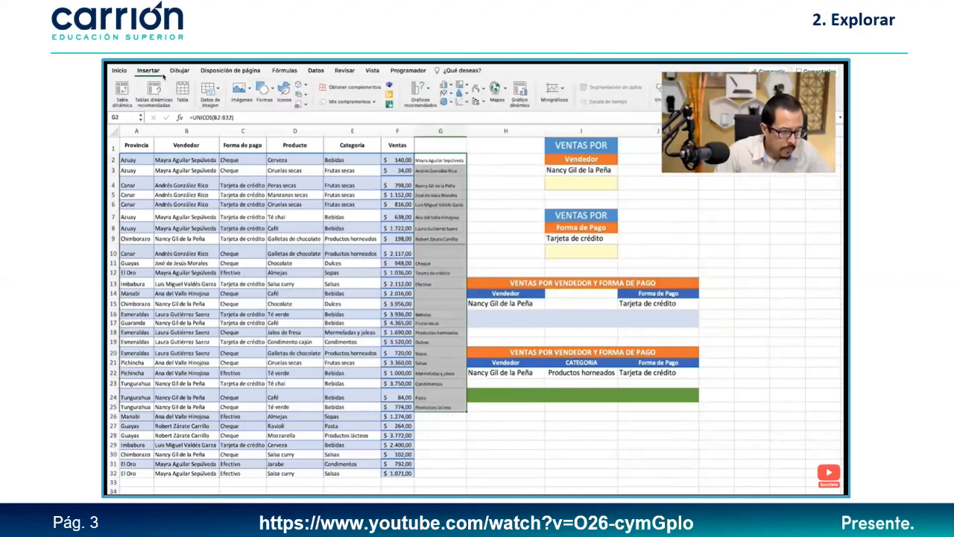
{"action": "left_click", "coordinate": [119, 71]}
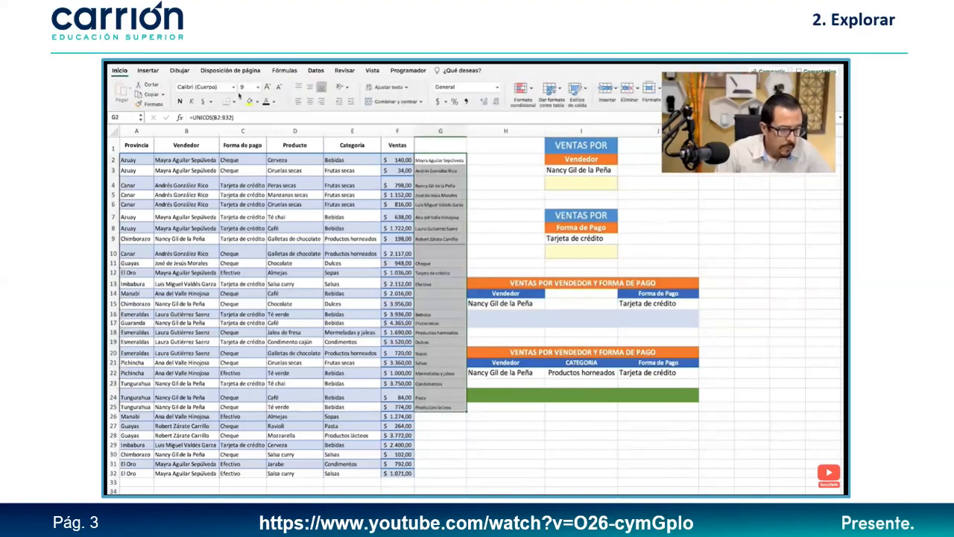
{"action": "left_click", "coordinate": [274, 101]}
{"action": "left_click", "coordinate": [268, 141]}
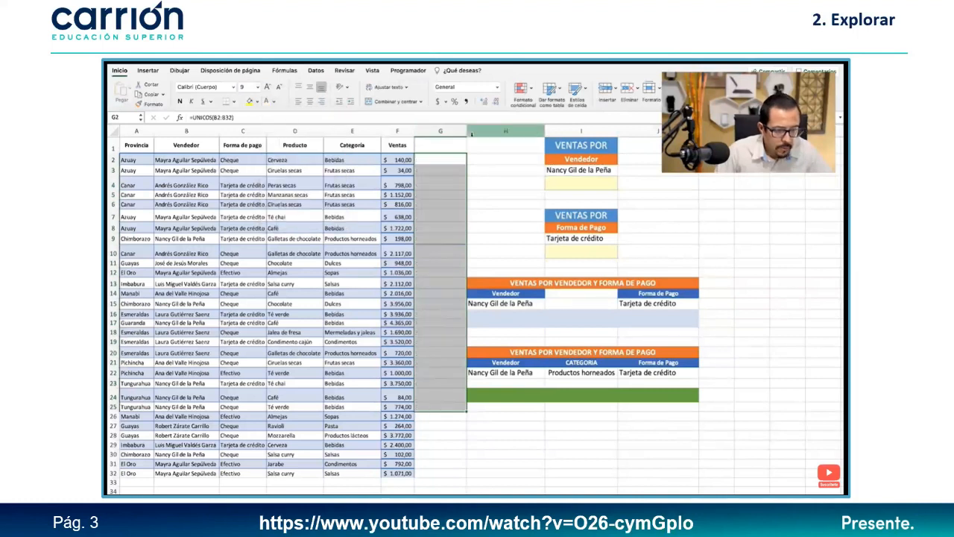
Step: Narrow column G, widen column H a little and make column I slightly narrower
{"action": "left_click_drag", "start_coordinate": [467, 132], "coordinate": [449, 132]}
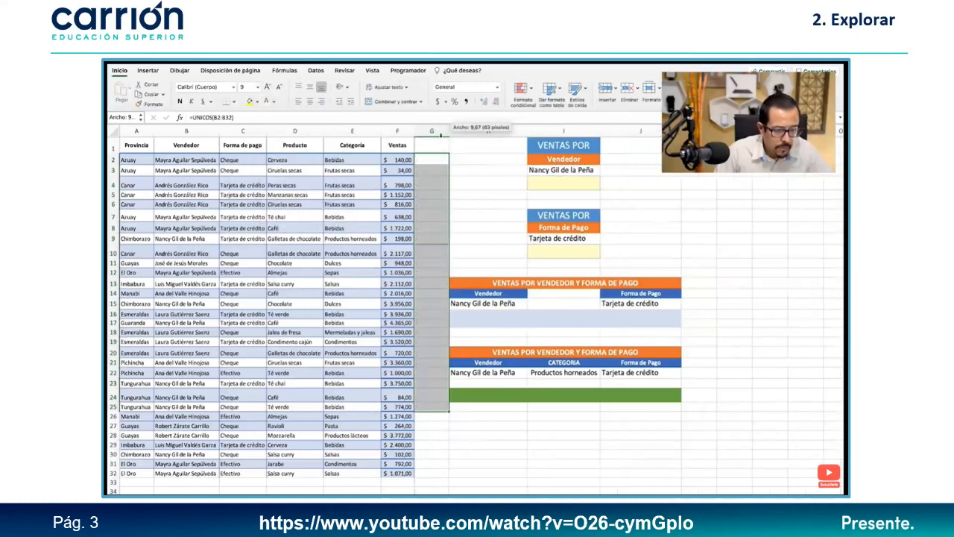
{"action": "left_click", "coordinate": [483, 237]}
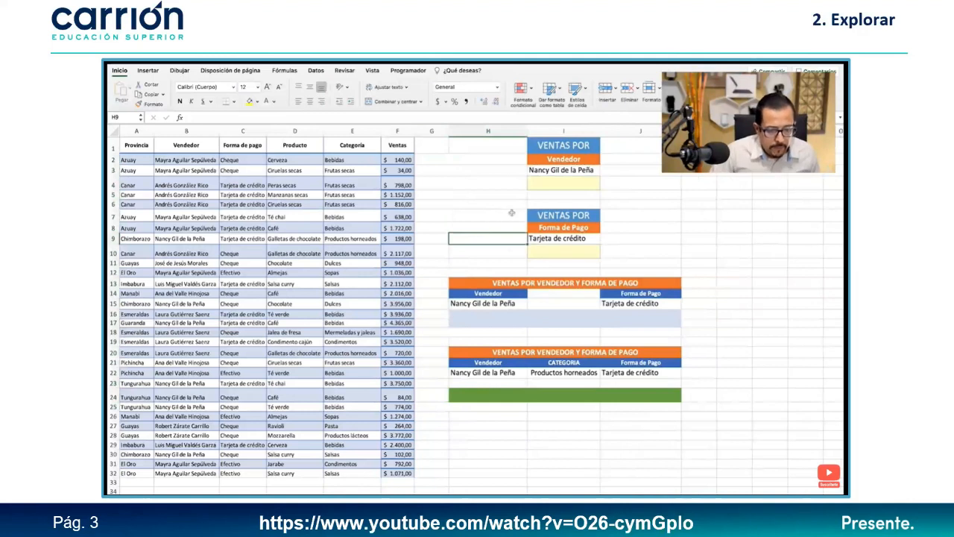
{"action": "left_click_drag", "start_coordinate": [527, 131], "coordinate": [536, 130]}
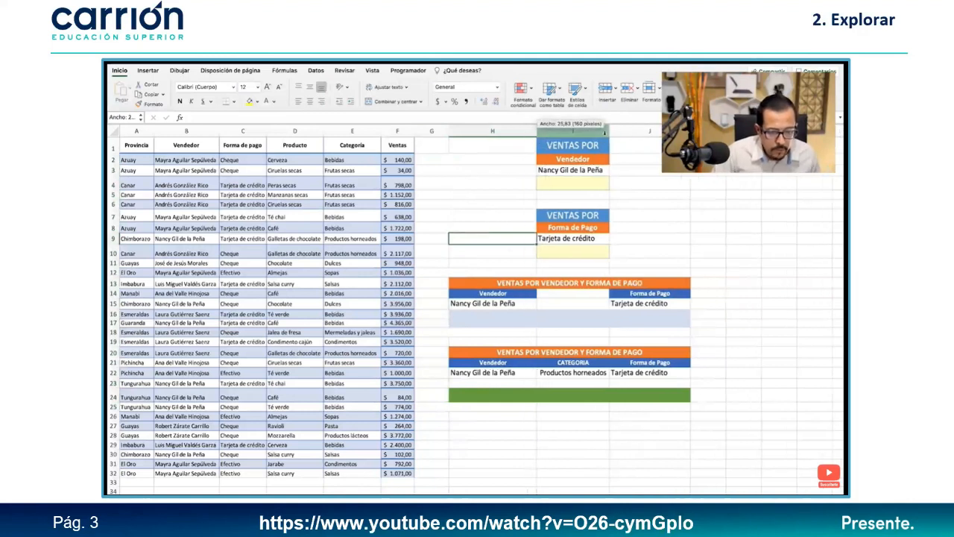
{"action": "left_click_drag", "start_coordinate": [607, 131], "coordinate": [605, 131]}
Step: Choose the fifth vendor in the Vendedor cell I3 and autofit column I to the full name
{"action": "left_click", "coordinate": [581, 170]}
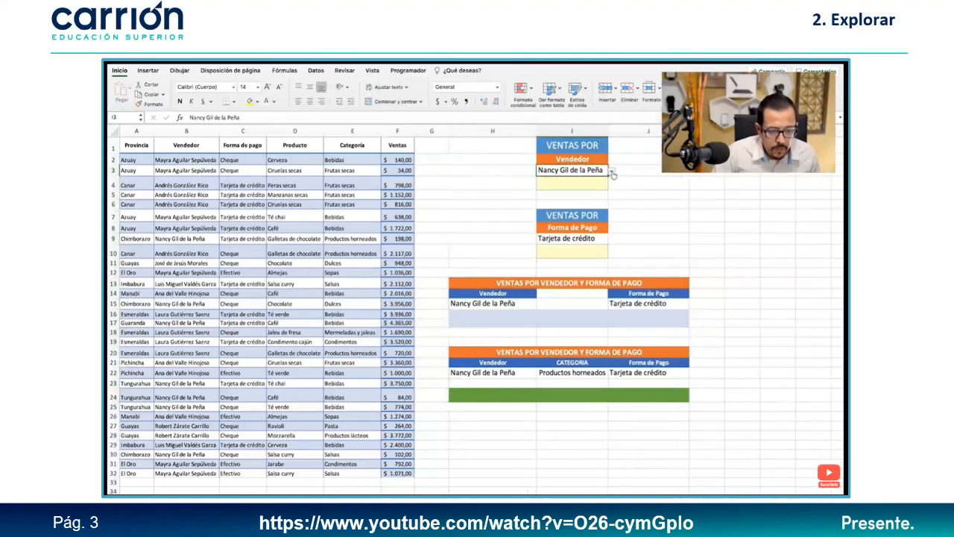
{"action": "left_click", "coordinate": [611, 171]}
{"action": "left_click", "coordinate": [591, 216]}
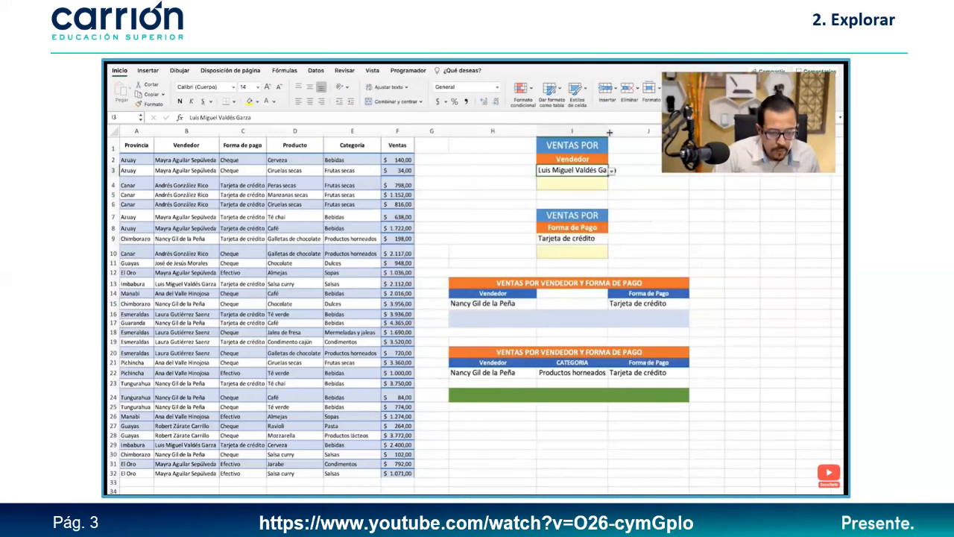
{"action": "double_click", "coordinate": [609, 131]}
Step: Choose the first vendor of the list in the Vendedor cell H15
{"action": "left_click", "coordinate": [515, 304]}
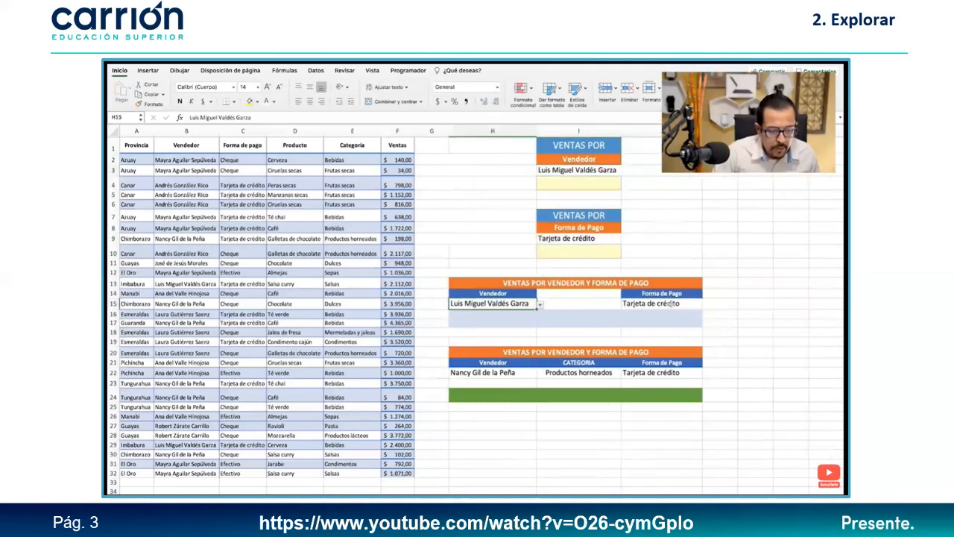
{"action": "left_click", "coordinate": [539, 304]}
{"action": "left_click", "coordinate": [501, 315]}
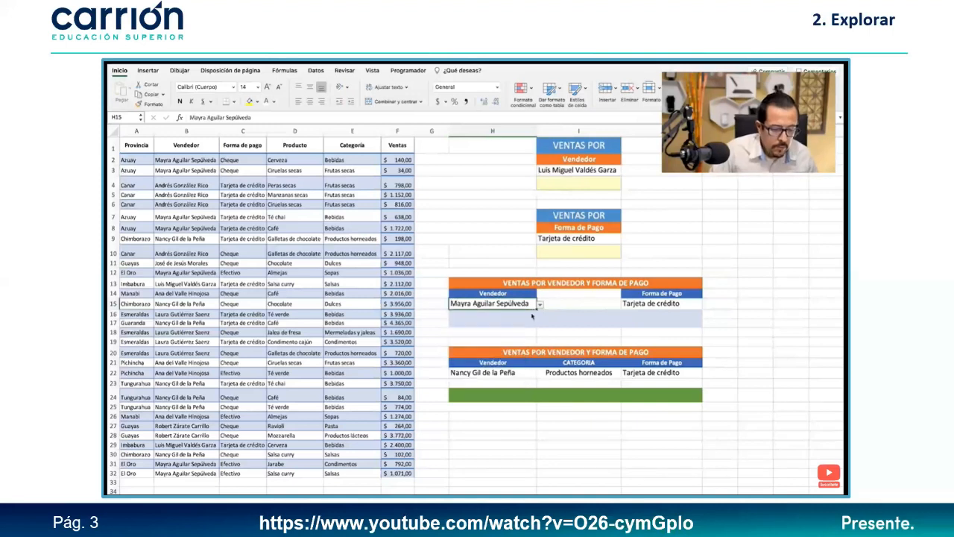
{"action": "left_click", "coordinate": [584, 303]}
Step: Write the formula =SUMAR.SI(B2:B32;I3;F2:F32) in I4 to total the sales of the vendor selected in I3
{"action": "left_click", "coordinate": [582, 182]}
{"action": "type", "text": "=sumar.si("}
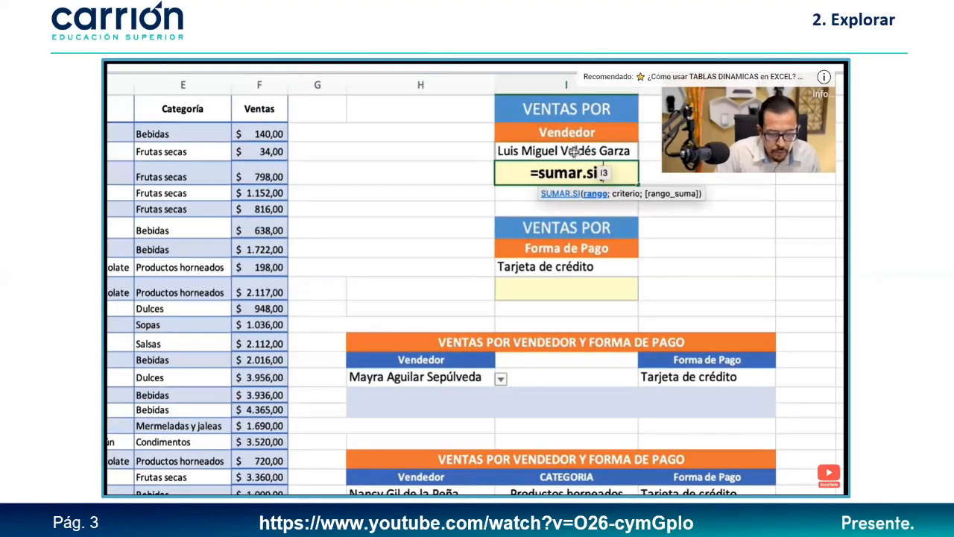
{"action": "type", "text": "("}
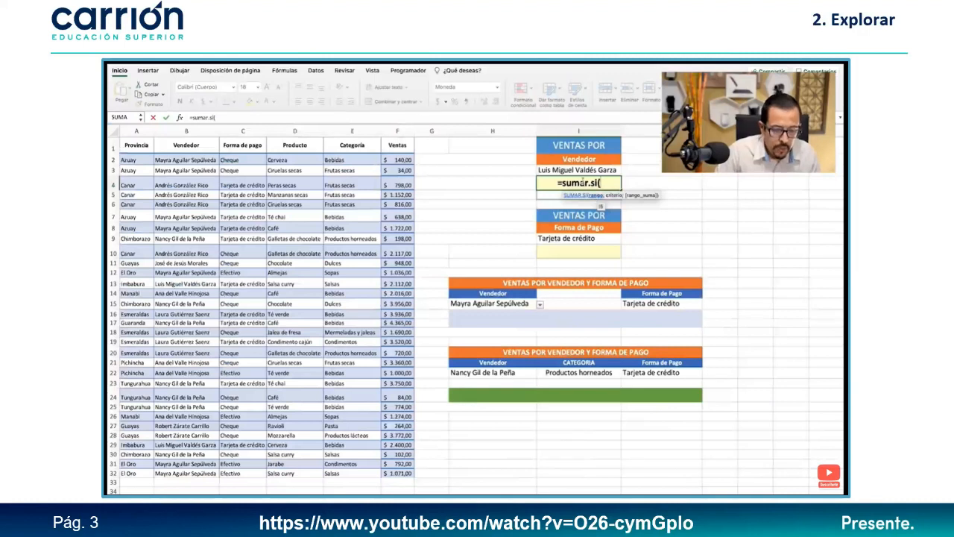
{"action": "left_click_drag", "start_coordinate": [187, 159], "coordinate": [193, 474]}
{"action": "type", "text": ";"}
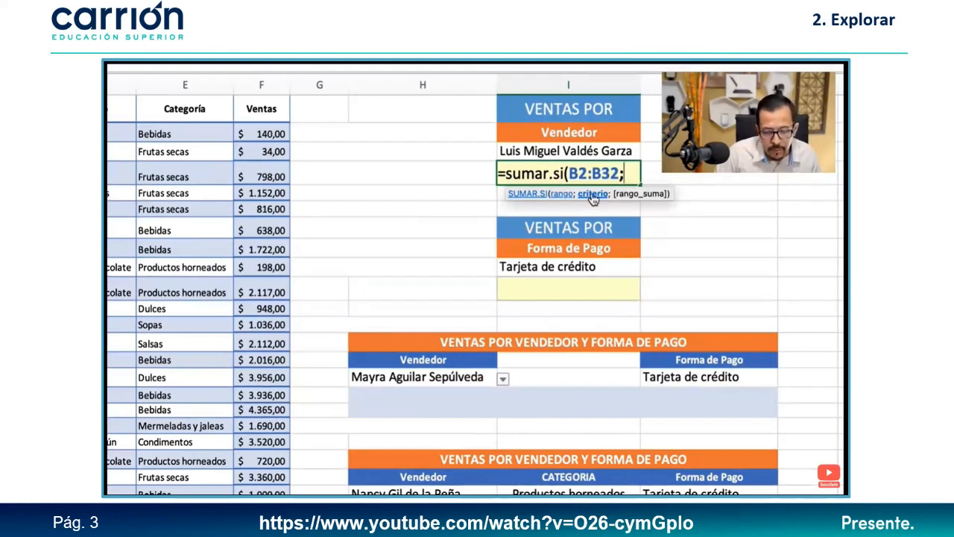
{"action": "left_click", "coordinate": [576, 152]}
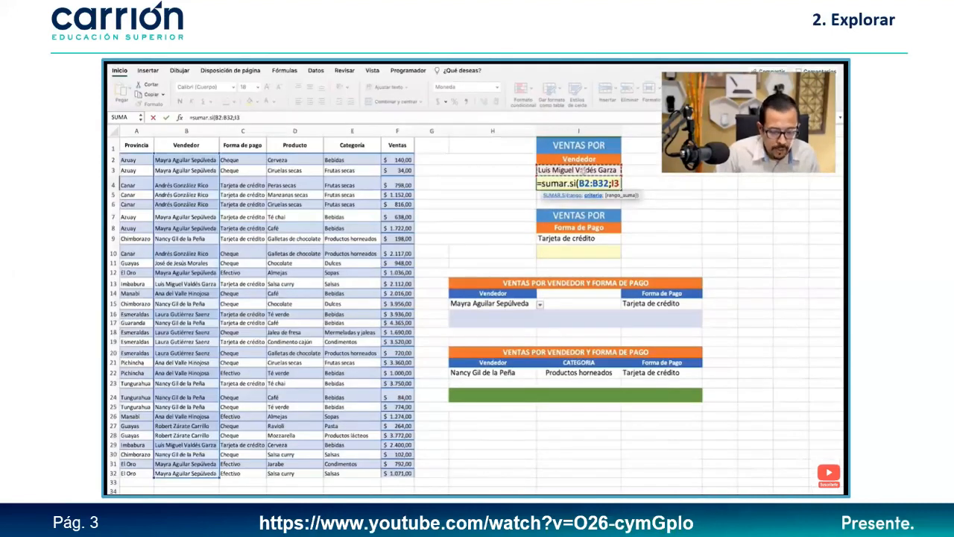
{"action": "type", "text": ";"}
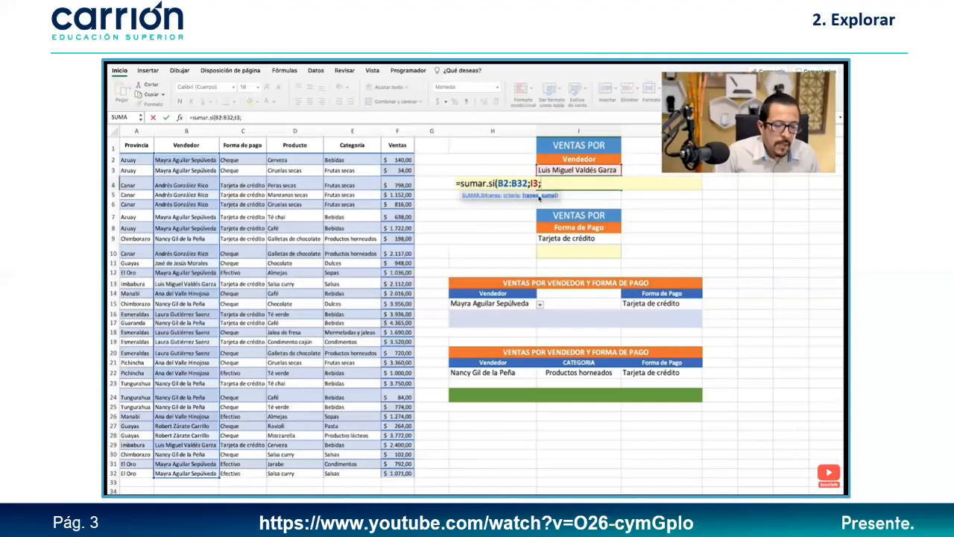
{"action": "left_click_drag", "start_coordinate": [399, 159], "coordinate": [402, 474]}
{"action": "type", "text": ")"}
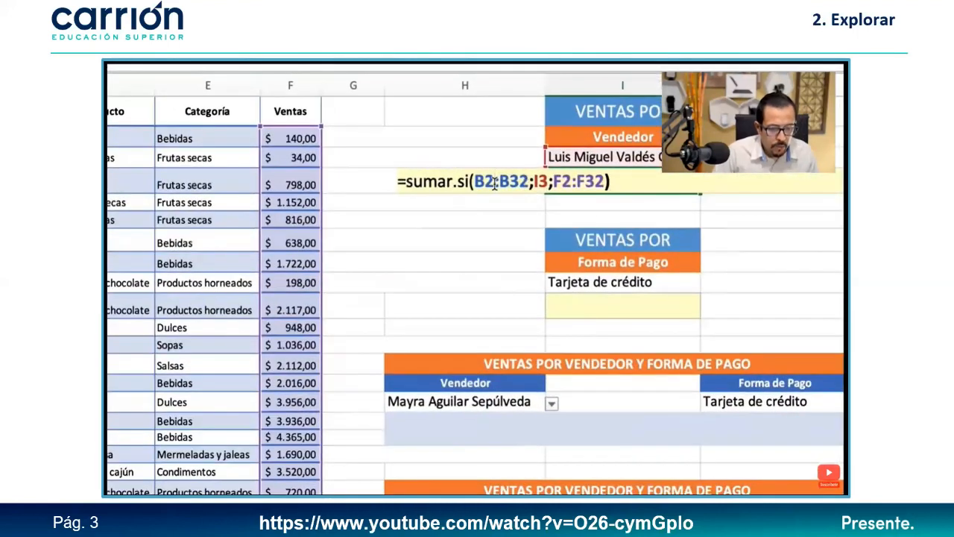
Step: Review the rango and criterio arguments of the SUMAR.SI formula in I4, and confirm the formula
{"action": "left_click", "coordinate": [493, 183]}
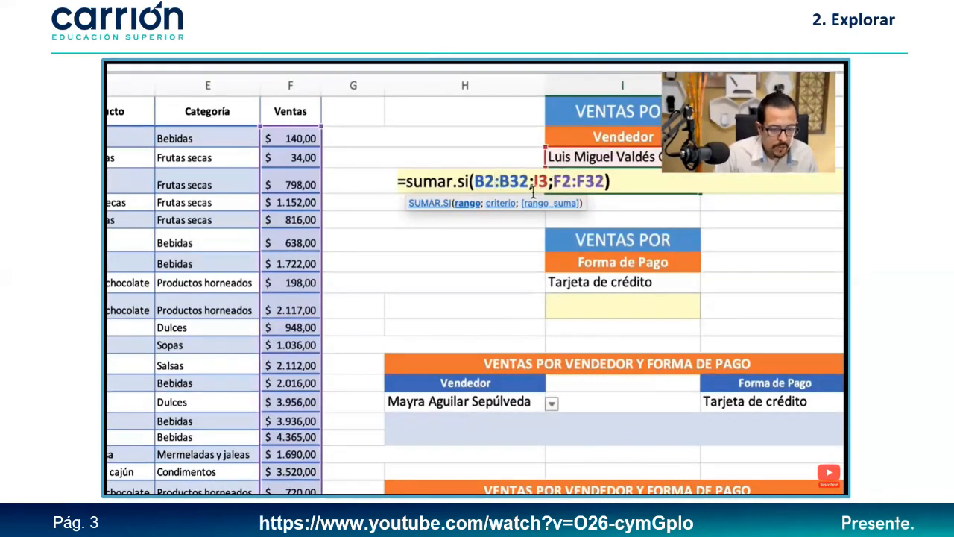
{"action": "left_click", "coordinate": [500, 204]}
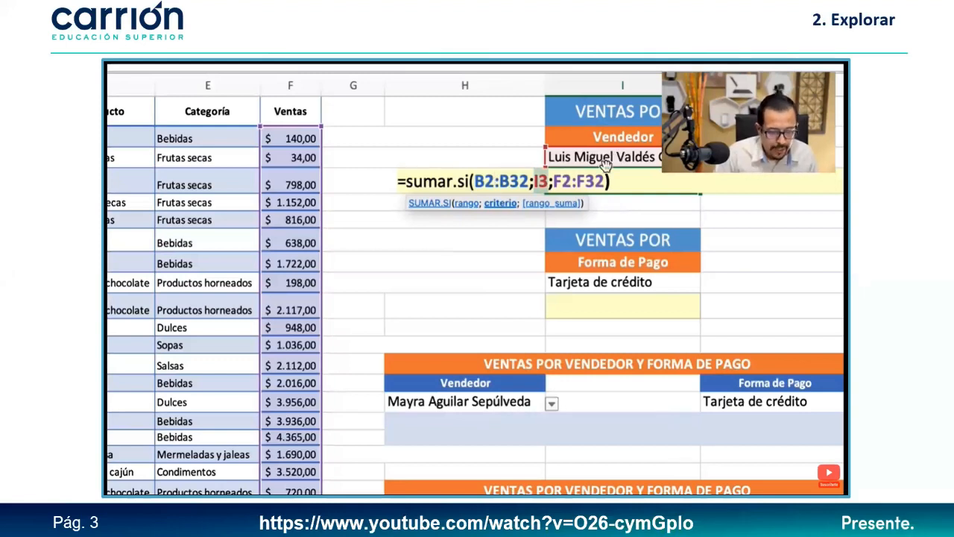
{"action": "left_click", "coordinate": [497, 182]}
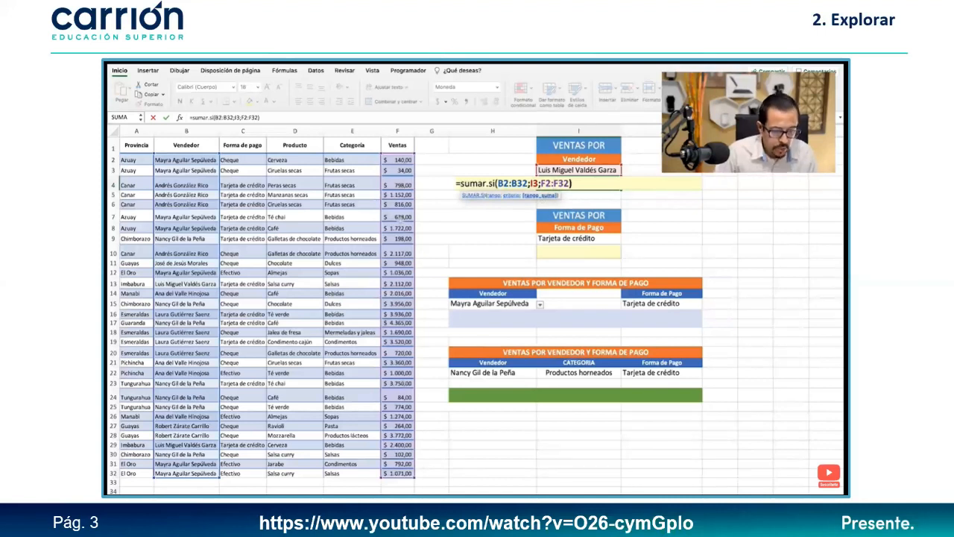
{"action": "key", "text": "Return"}
{"action": "left_click", "coordinate": [584, 182]}
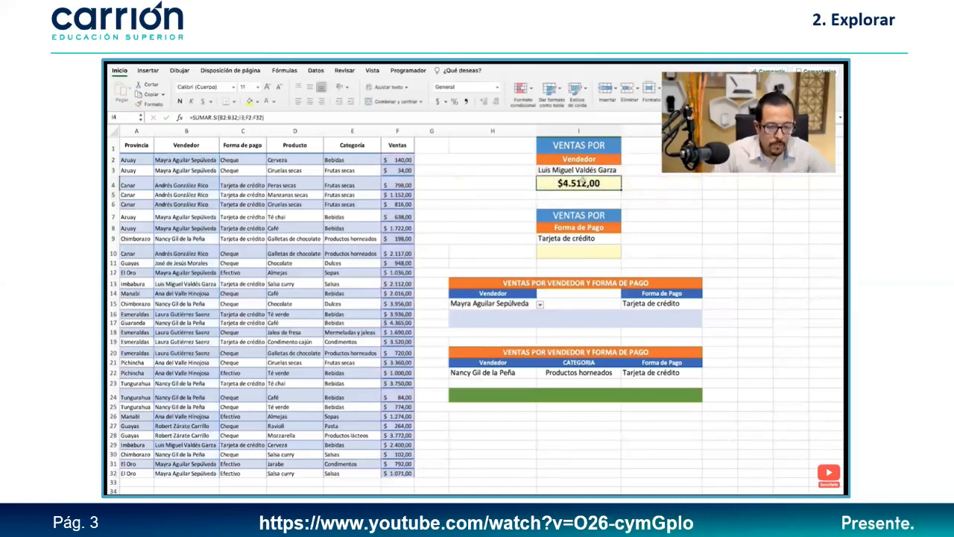
Step: Test the vendor total by selecting different vendors in I3, ending with the eighth vendor of the list
{"action": "left_click", "coordinate": [602, 171]}
{"action": "left_click", "coordinate": [625, 172]}
{"action": "left_click", "coordinate": [608, 181]}
{"action": "left_click", "coordinate": [625, 171]}
{"action": "left_click", "coordinate": [606, 185]}
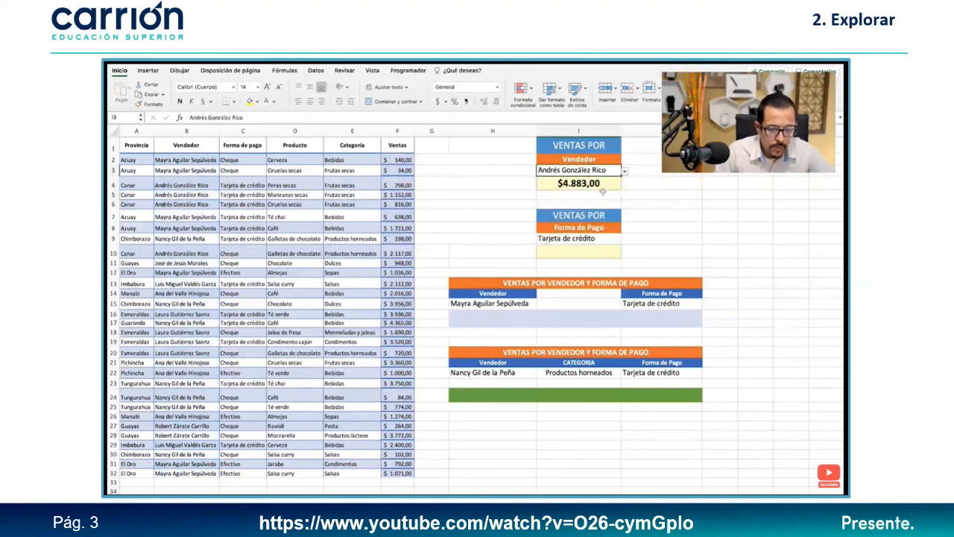
{"action": "left_click", "coordinate": [625, 172]}
{"action": "left_click", "coordinate": [583, 215]}
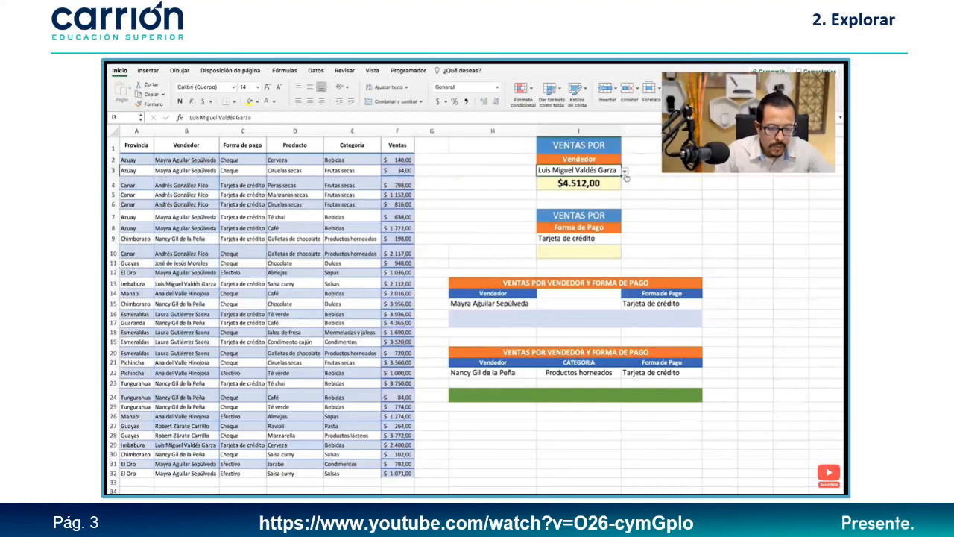
{"action": "left_click", "coordinate": [625, 172]}
{"action": "left_click", "coordinate": [575, 223]}
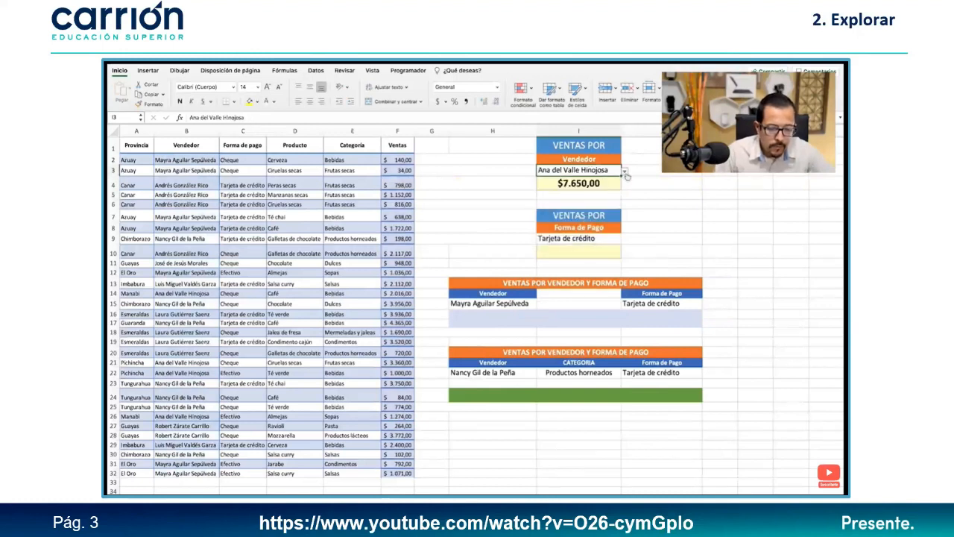
{"action": "left_click", "coordinate": [625, 171]}
{"action": "left_click", "coordinate": [572, 232]}
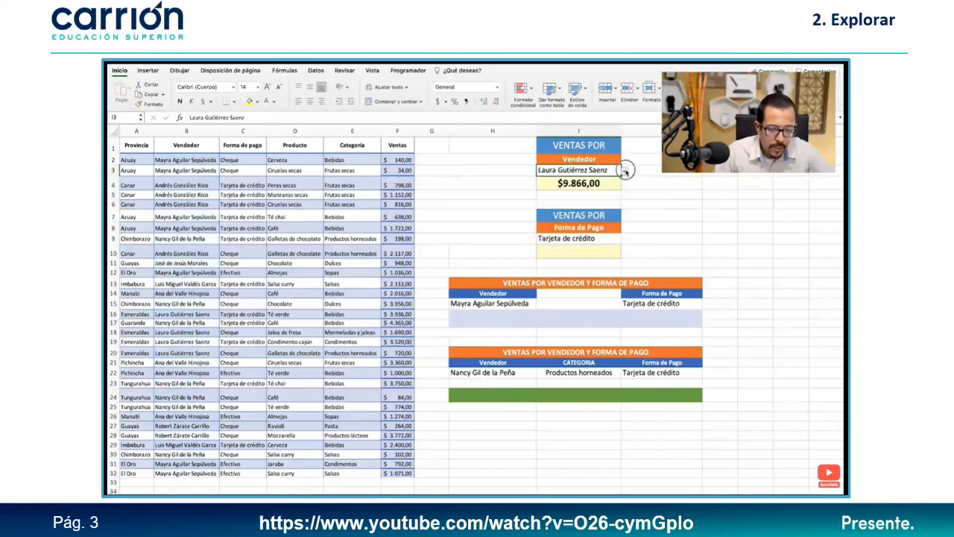
{"action": "left_click", "coordinate": [625, 171]}
{"action": "left_click", "coordinate": [578, 242]}
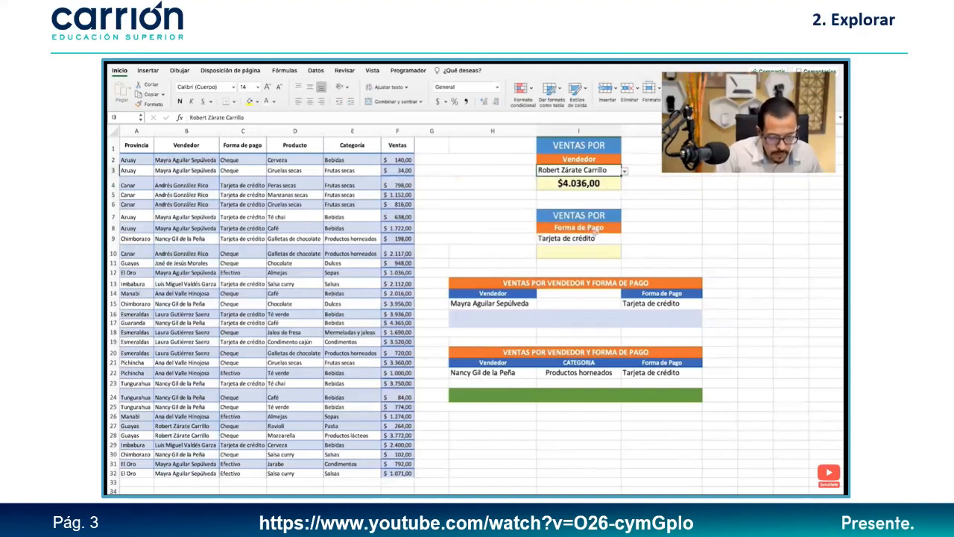
Step: Choose Cheque in the Forma de Pago cell I9 and inspect the vendor total formula in I4
{"action": "left_click", "coordinate": [593, 240]}
{"action": "left_click", "coordinate": [623, 240]}
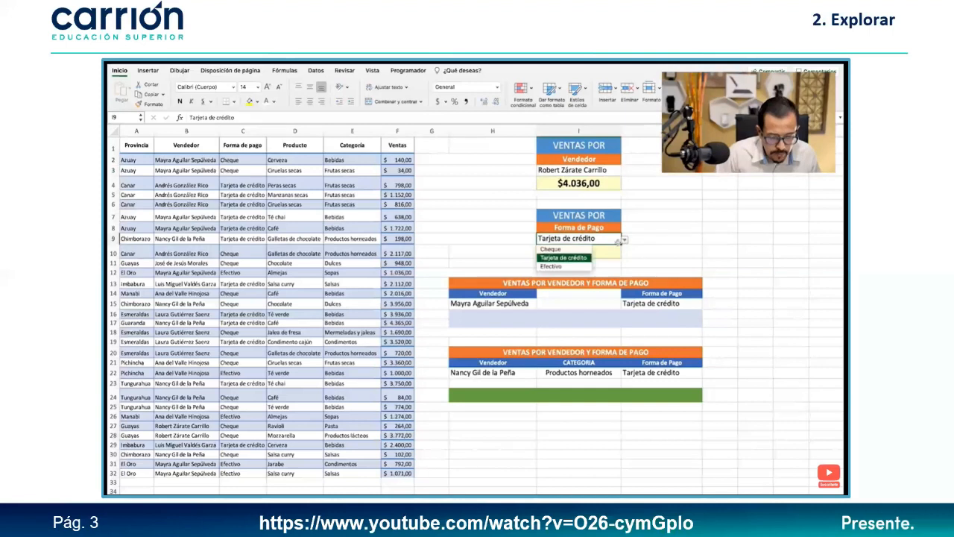
{"action": "left_click", "coordinate": [586, 249]}
{"action": "left_click", "coordinate": [593, 182]}
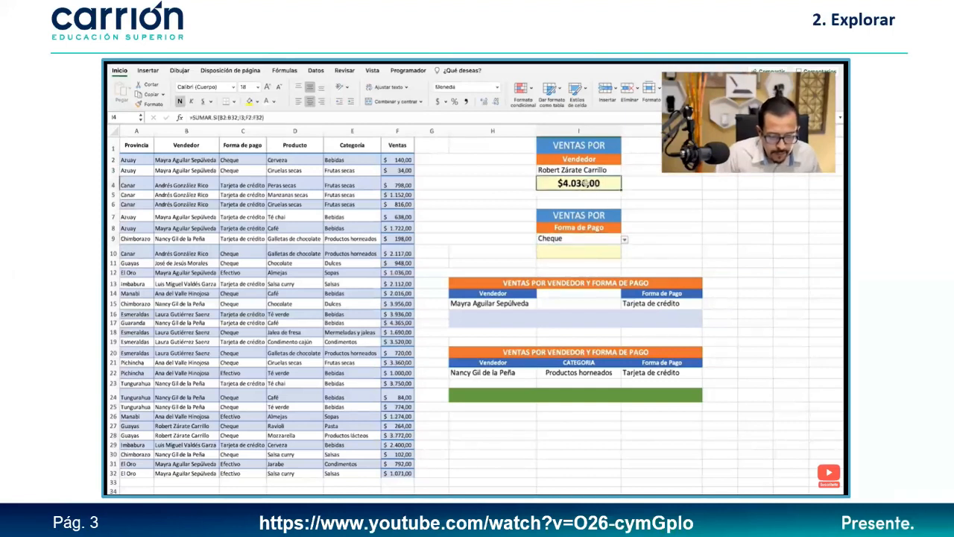
{"action": "left_click", "coordinate": [558, 171]}
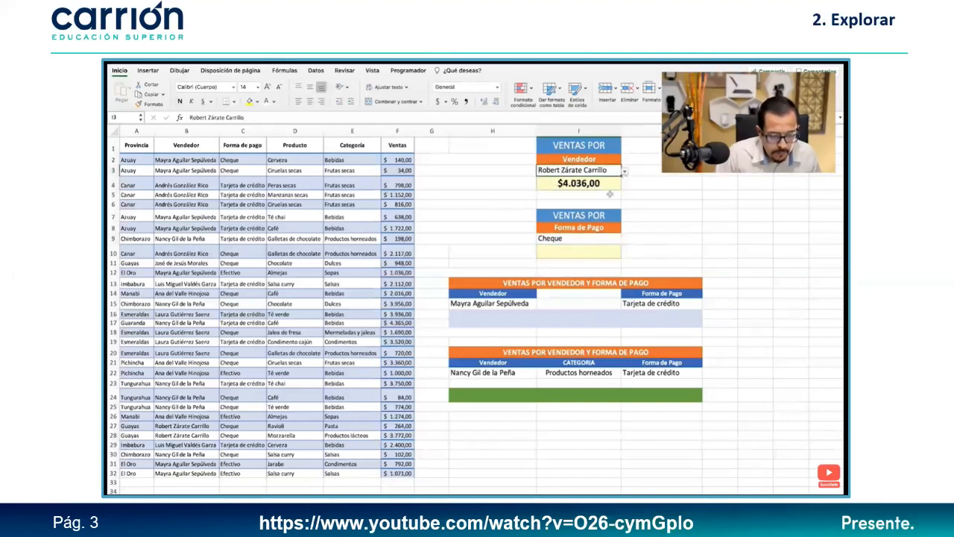
Step: Write the formula =SUMAR.SI(C2:C32;I9;F2:F32) in I10 to total the sales of the payment method selected in I9
{"action": "left_click", "coordinate": [578, 239]}
{"action": "left_click", "coordinate": [578, 250]}
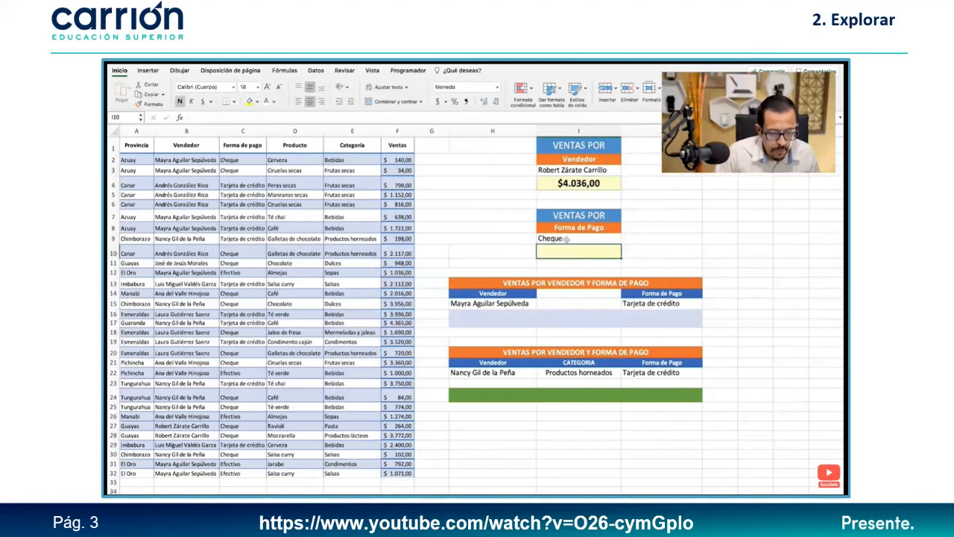
{"action": "type", "text": "=sum"}
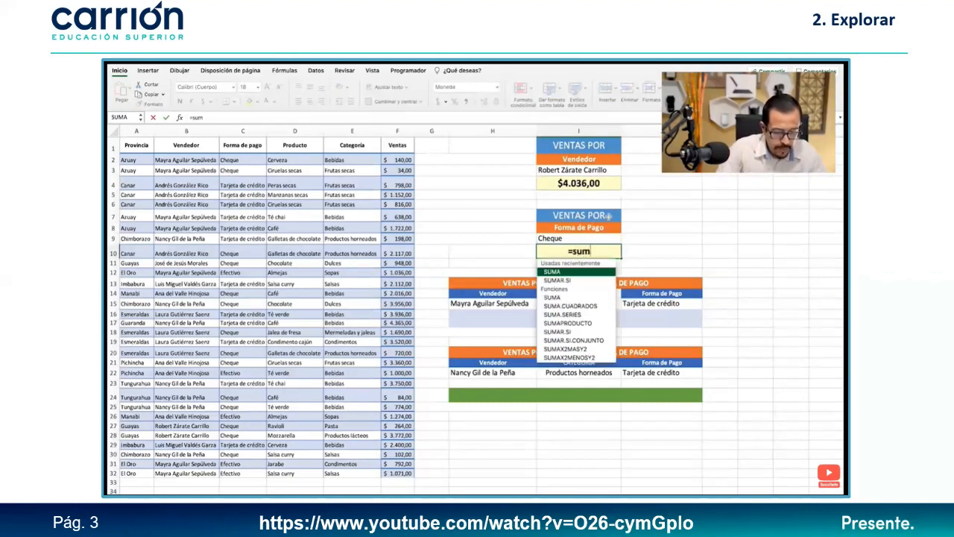
{"action": "key", "text": "Down"}
{"action": "key", "text": "Tab"}
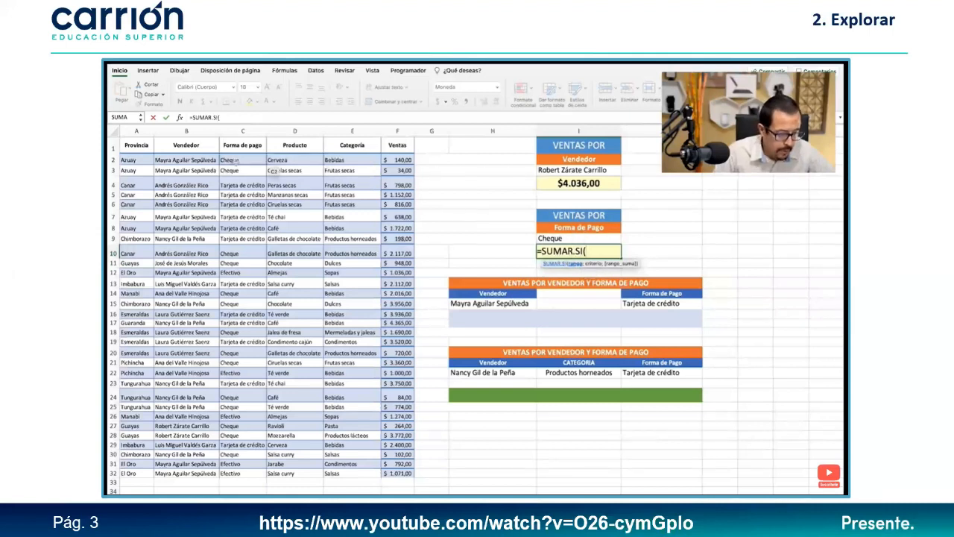
{"action": "left_click_drag", "start_coordinate": [238, 159], "coordinate": [248, 474]}
{"action": "type", "text": ";"}
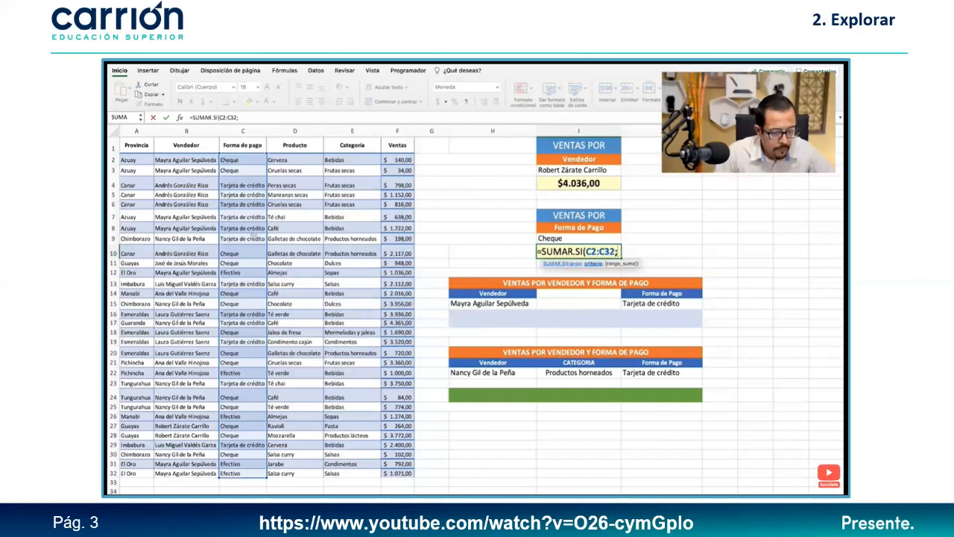
{"action": "left_click", "coordinate": [576, 237]}
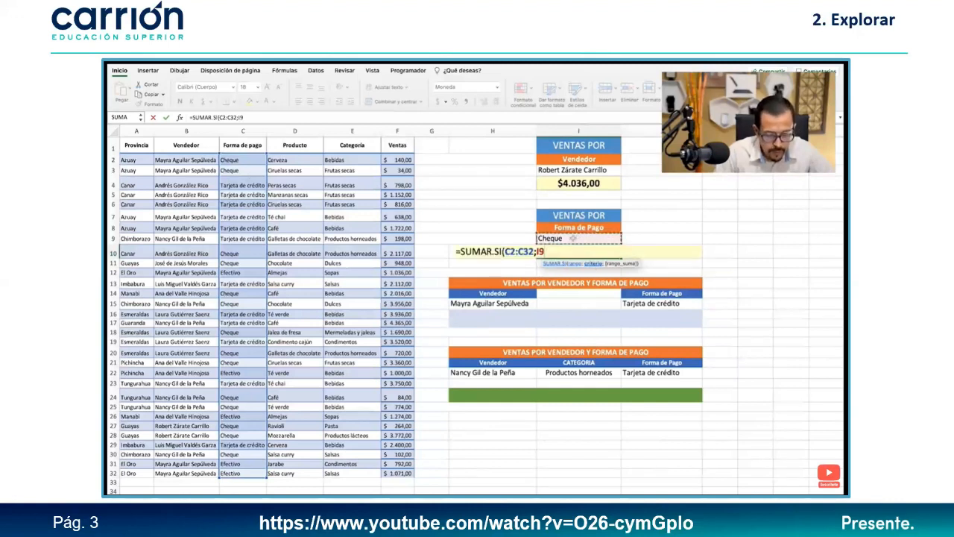
{"action": "type", "text": ";"}
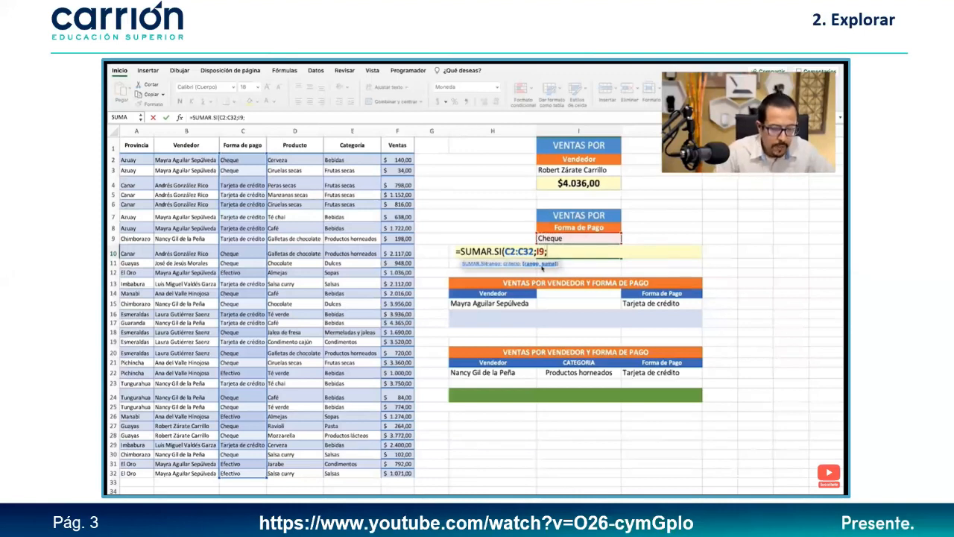
{"action": "left_click_drag", "start_coordinate": [401, 159], "coordinate": [404, 473]}
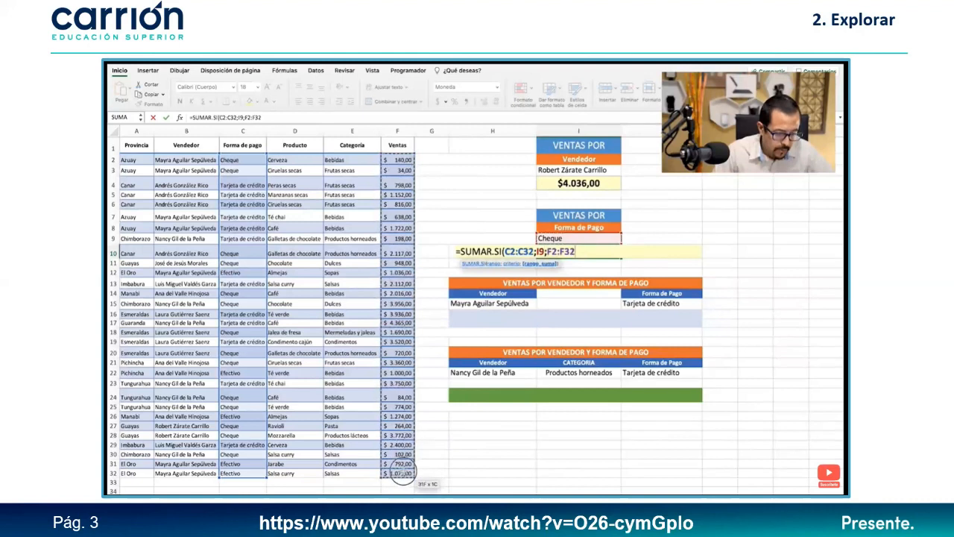
{"action": "key", "text": "Return"}
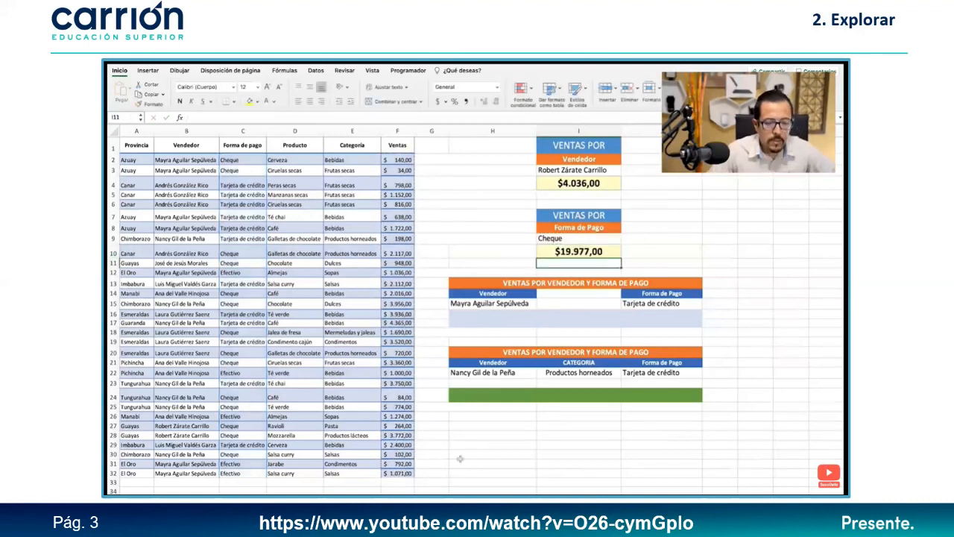
Step: Test the payment method total by selecting Tarjeta de crédito, Cheque and Efectivo in turn in I9
{"action": "left_click", "coordinate": [571, 253]}
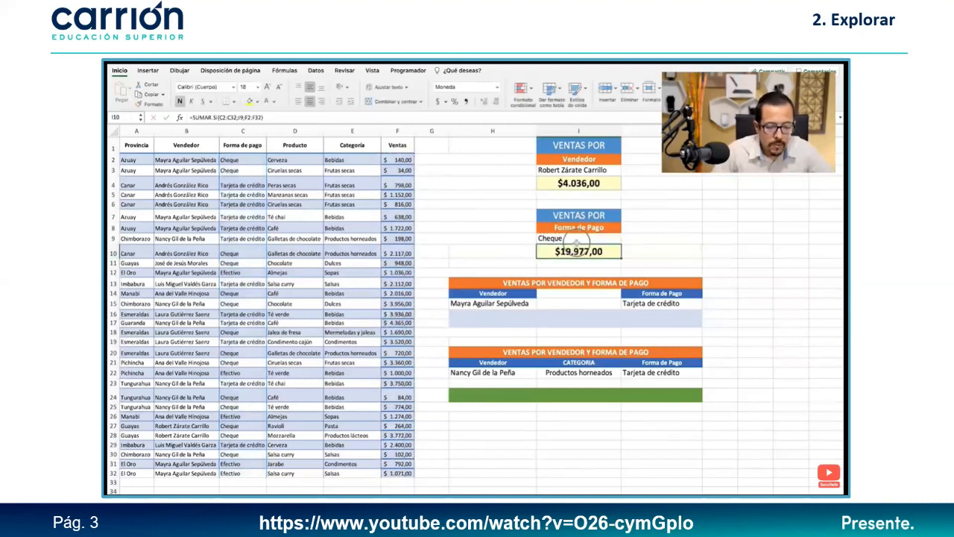
{"action": "left_click", "coordinate": [570, 239]}
{"action": "left_click", "coordinate": [624, 239]}
{"action": "left_click", "coordinate": [565, 258]}
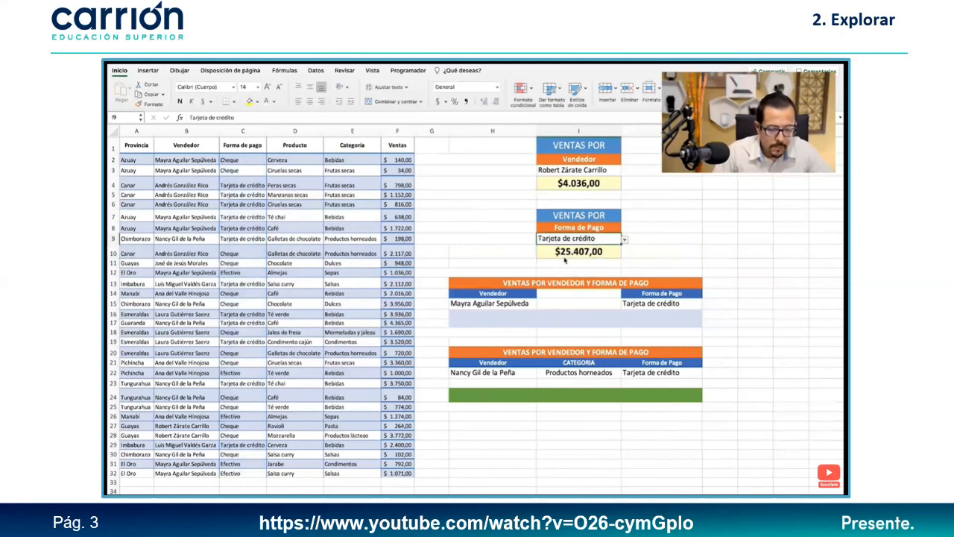
{"action": "left_click", "coordinate": [623, 240]}
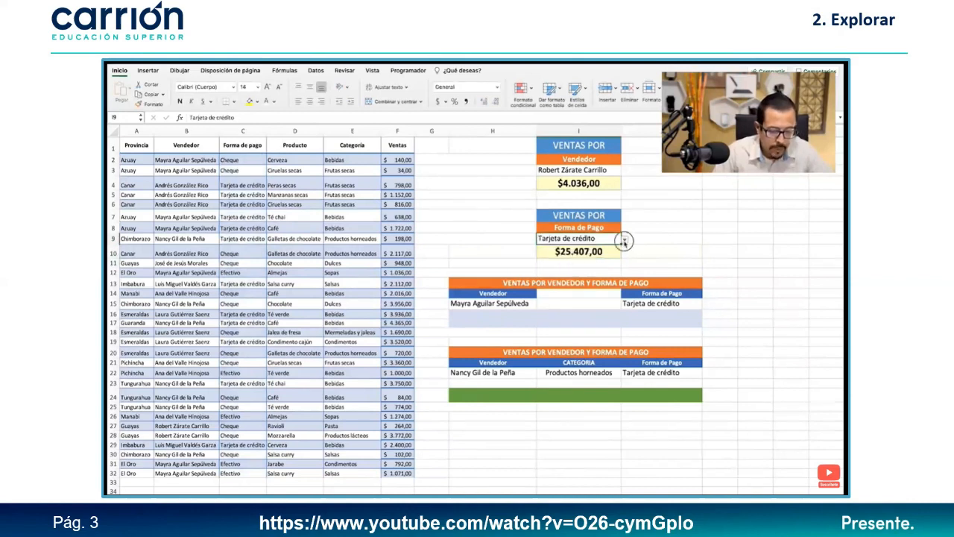
{"action": "left_click", "coordinate": [555, 248]}
{"action": "left_click", "coordinate": [626, 239]}
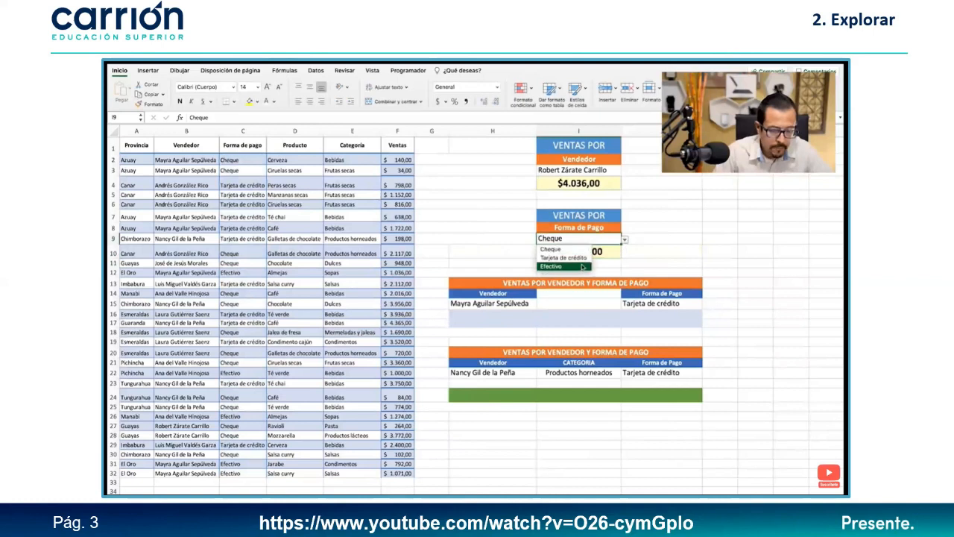
{"action": "left_click", "coordinate": [580, 267]}
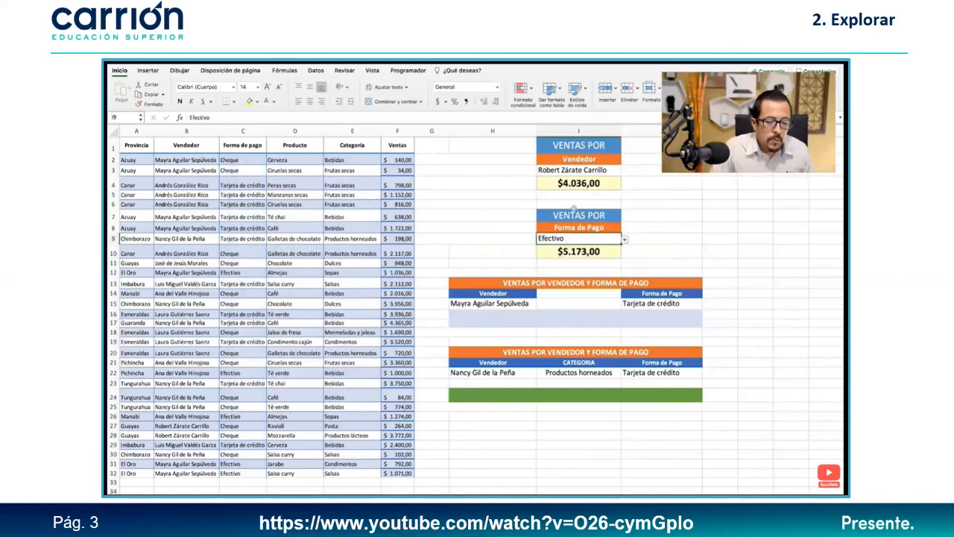
Step: Test both totals by selecting the second vendor of the list in I3 and Tarjeta de crédito, followed by Cheque, in I9
{"action": "left_click", "coordinate": [601, 170]}
{"action": "left_click", "coordinate": [624, 172]}
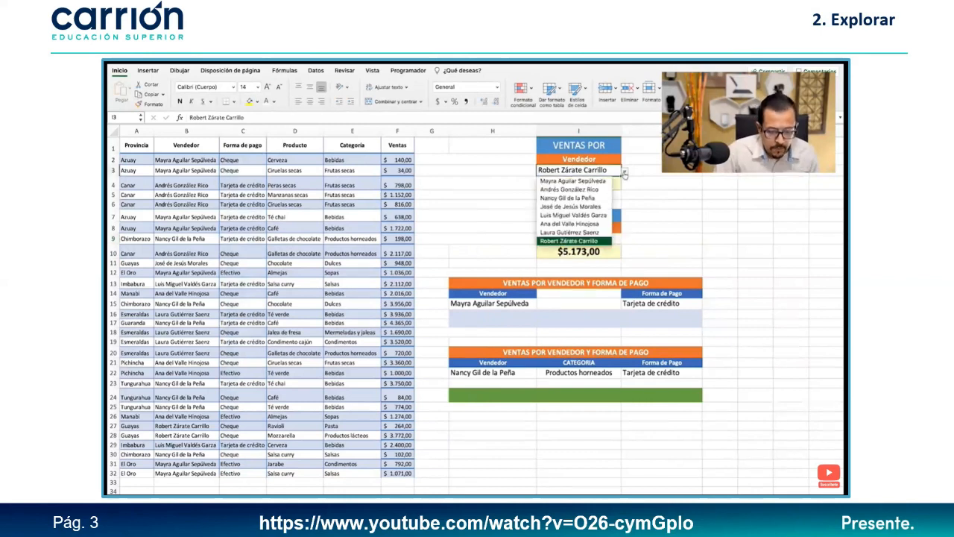
{"action": "left_click", "coordinate": [579, 184]}
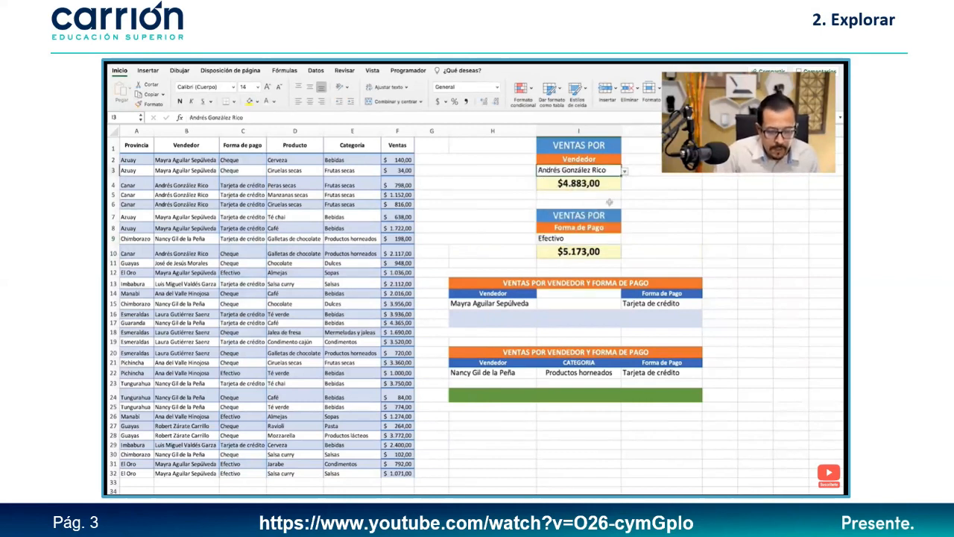
{"action": "left_click", "coordinate": [591, 239]}
{"action": "left_click", "coordinate": [624, 240]}
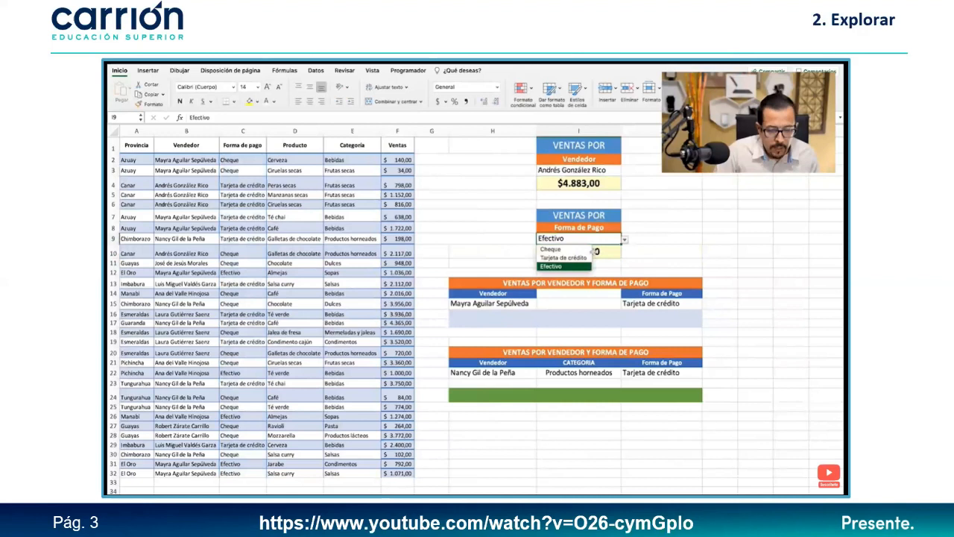
{"action": "left_click", "coordinate": [579, 262]}
{"action": "left_click", "coordinate": [624, 240]}
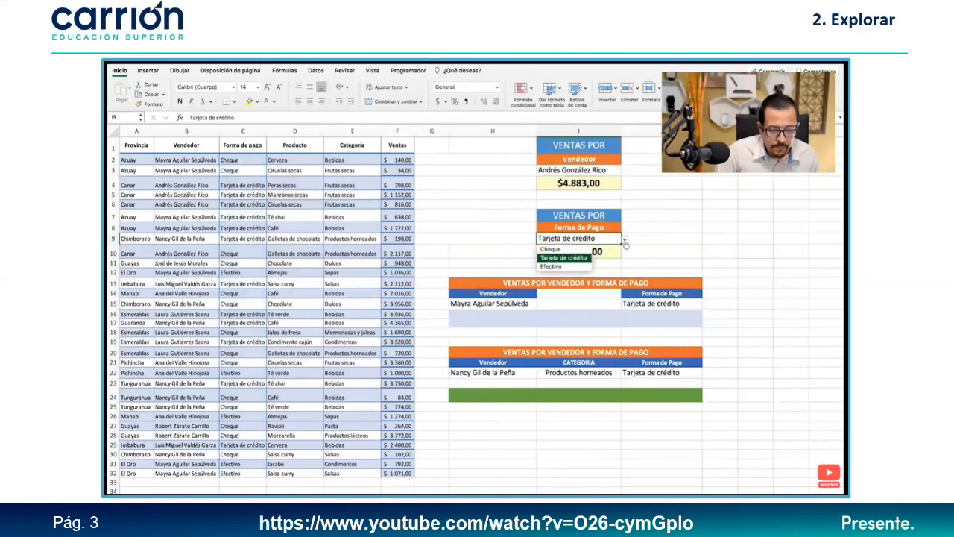
{"action": "left_click", "coordinate": [574, 254]}
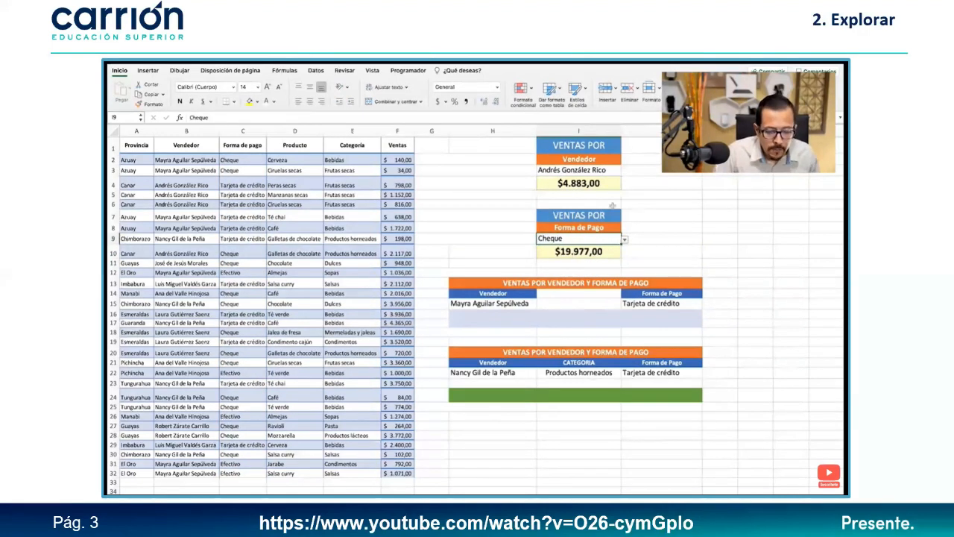
Step: Recheck the payment method total by cycling I9 through Tarjeta de crédito, Efectivo and back to Cheque
{"action": "left_click", "coordinate": [587, 171]}
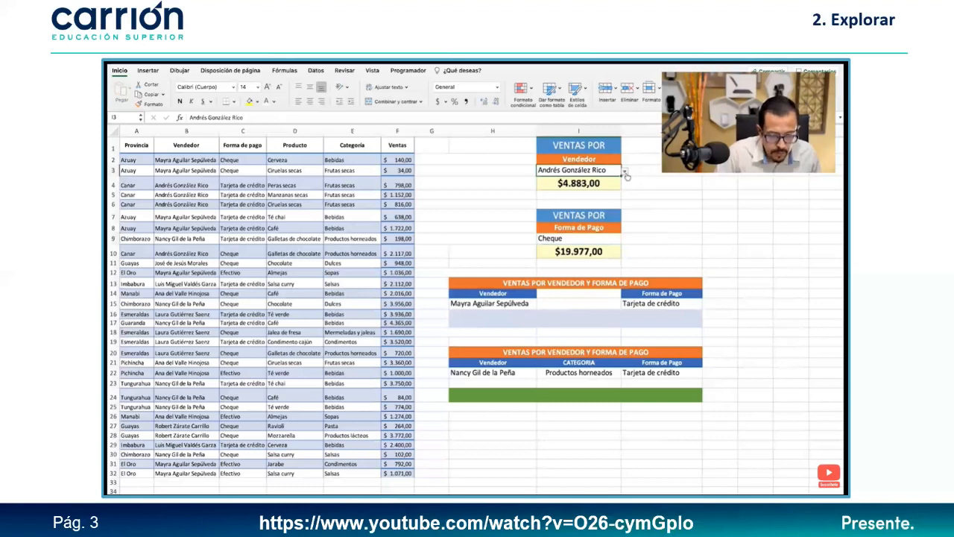
{"action": "left_click", "coordinate": [574, 239]}
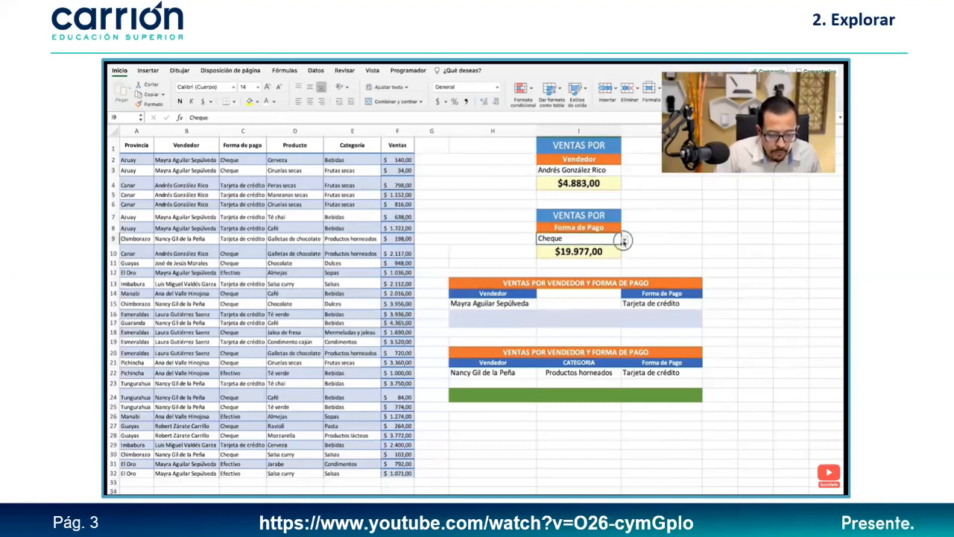
{"action": "left_click", "coordinate": [623, 240]}
{"action": "left_click", "coordinate": [563, 262]}
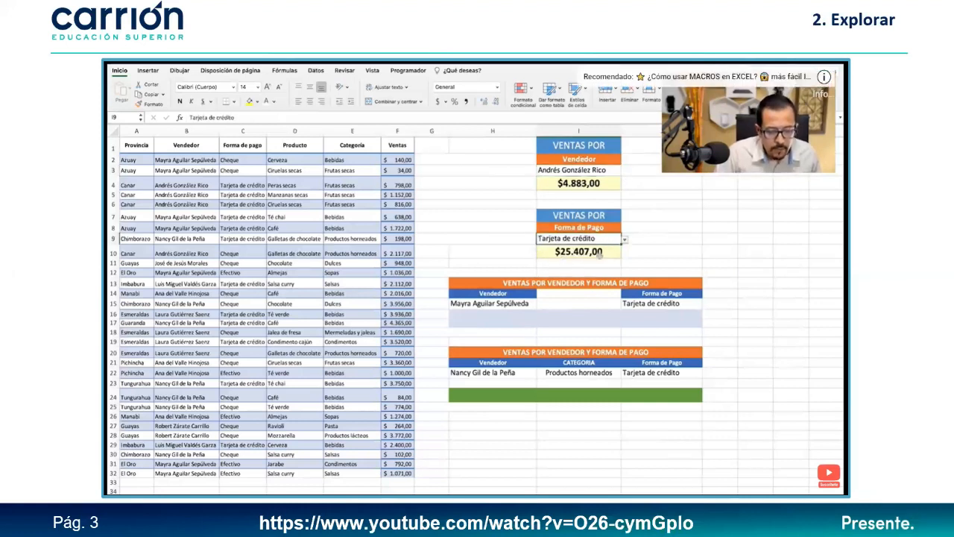
{"action": "left_click", "coordinate": [625, 240]}
{"action": "left_click", "coordinate": [569, 256]}
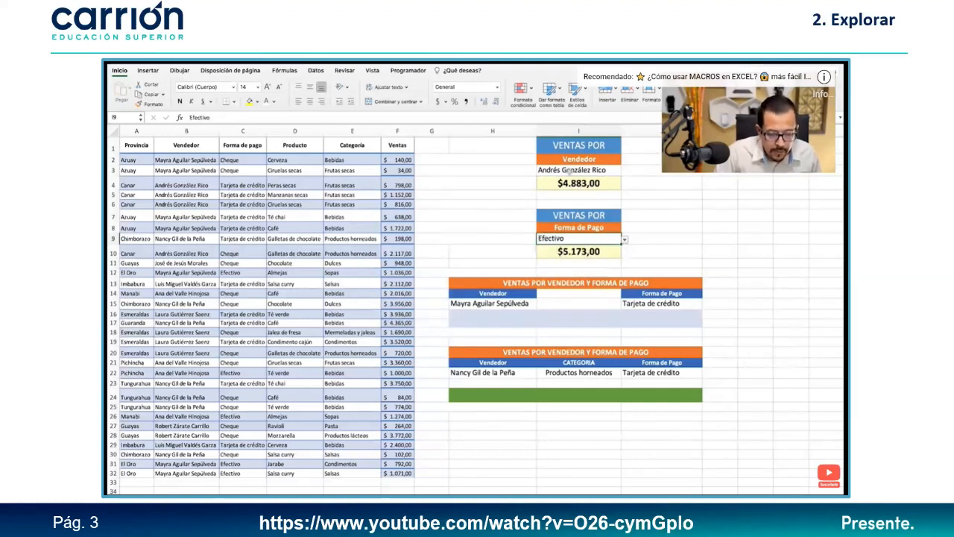
{"action": "left_click", "coordinate": [625, 239]}
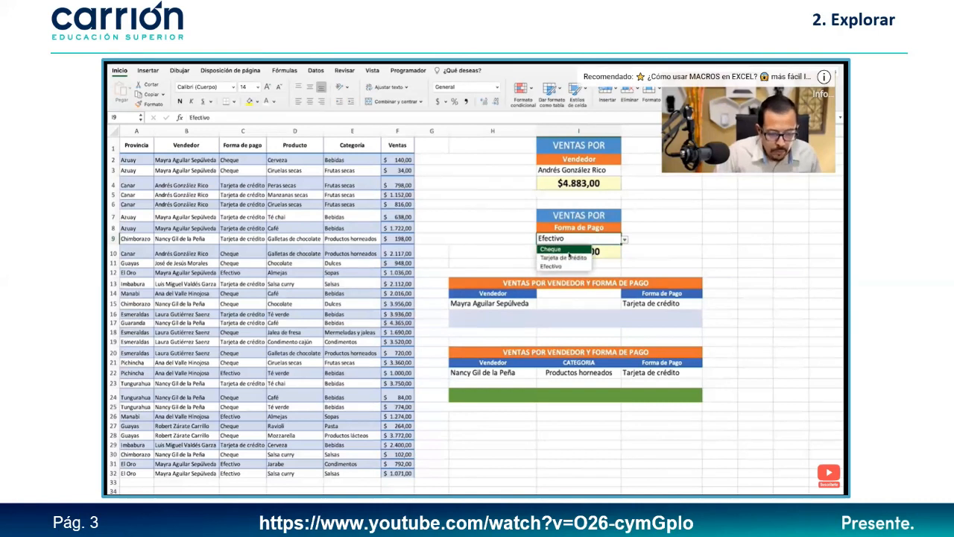
{"action": "left_click", "coordinate": [569, 250]}
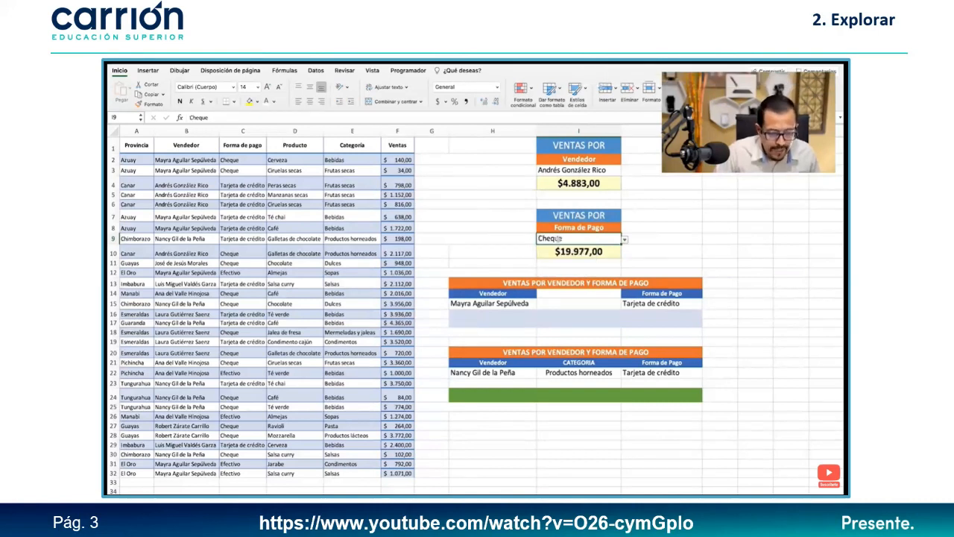
Step: Select the fourth vendor of the list in I3 and Efectivo as the payment method in I9
{"action": "left_click", "coordinate": [576, 169]}
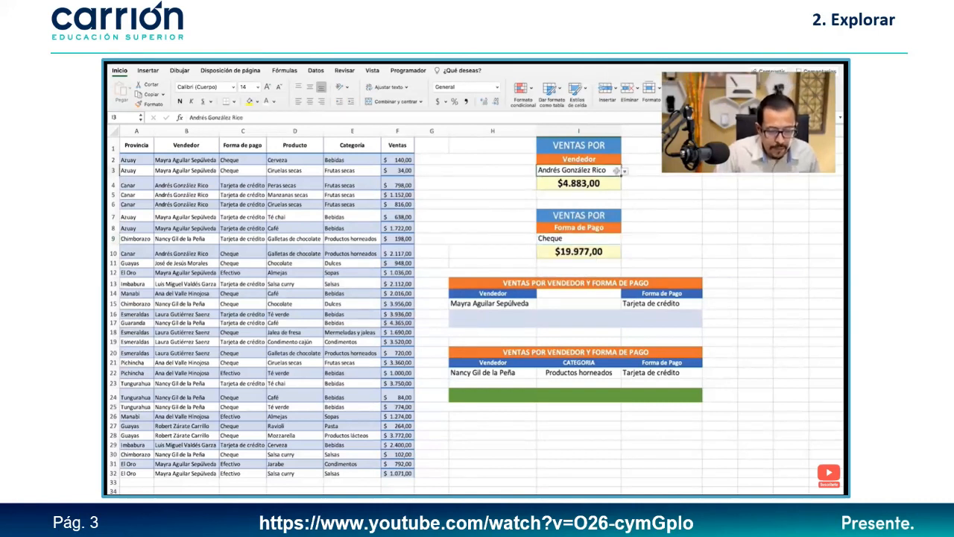
{"action": "left_click", "coordinate": [625, 171]}
{"action": "left_click", "coordinate": [572, 206]}
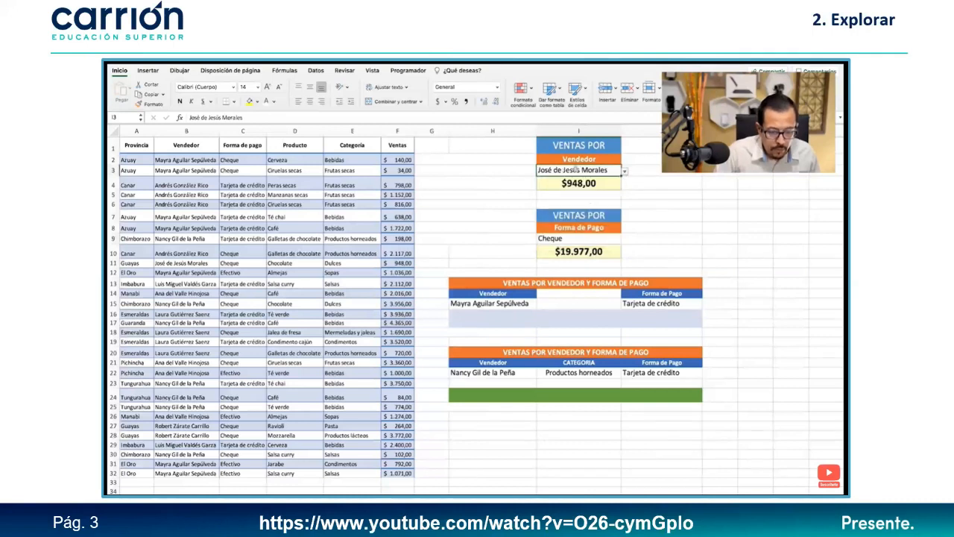
{"action": "left_click", "coordinate": [610, 240]}
{"action": "left_click", "coordinate": [625, 240]}
{"action": "left_click", "coordinate": [553, 266]}
Step: Start a SUMAR.SI.CONJUNTO formula in H16 with F2:F32 as the sum range, ready for the first criteria range
{"action": "left_click", "coordinate": [516, 320]}
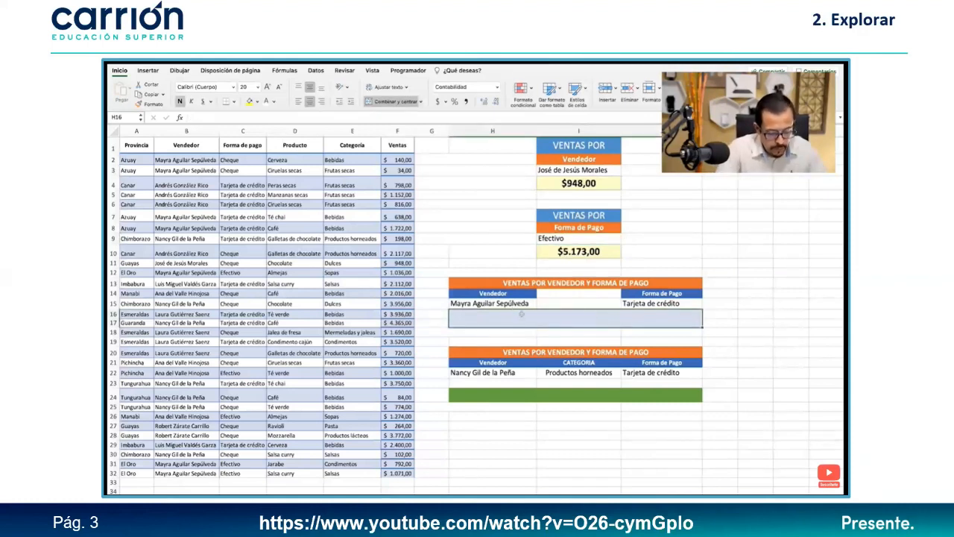
{"action": "type", "text": "=si"}
{"action": "key", "text": "BackSpace"}
{"action": "type", "text": "umar."}
{"action": "key", "text": "Down"}
{"action": "key", "text": "Down"}
{"action": "key", "text": "Tab"}
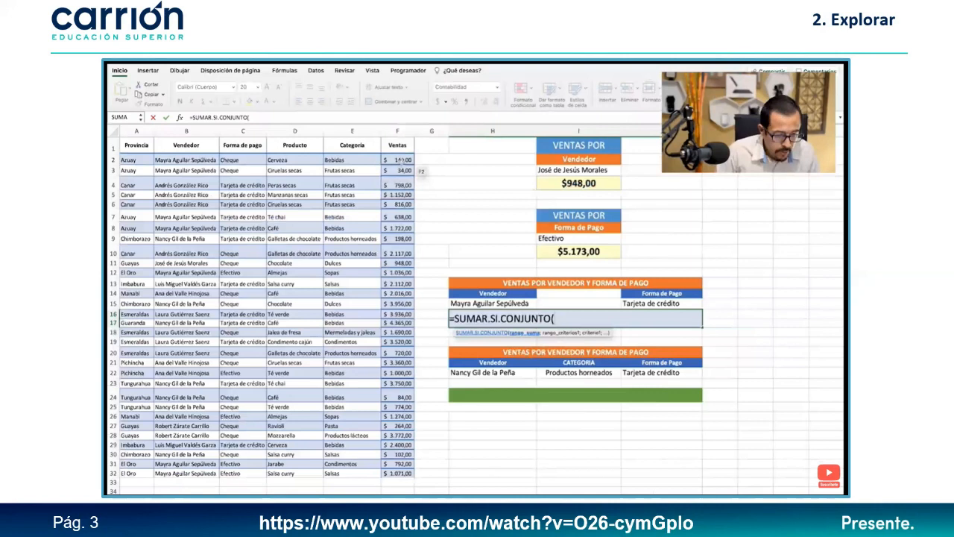
{"action": "left_click", "coordinate": [358, 104]}
{"action": "left_click_drag", "start_coordinate": [401, 171], "coordinate": [400, 472]}
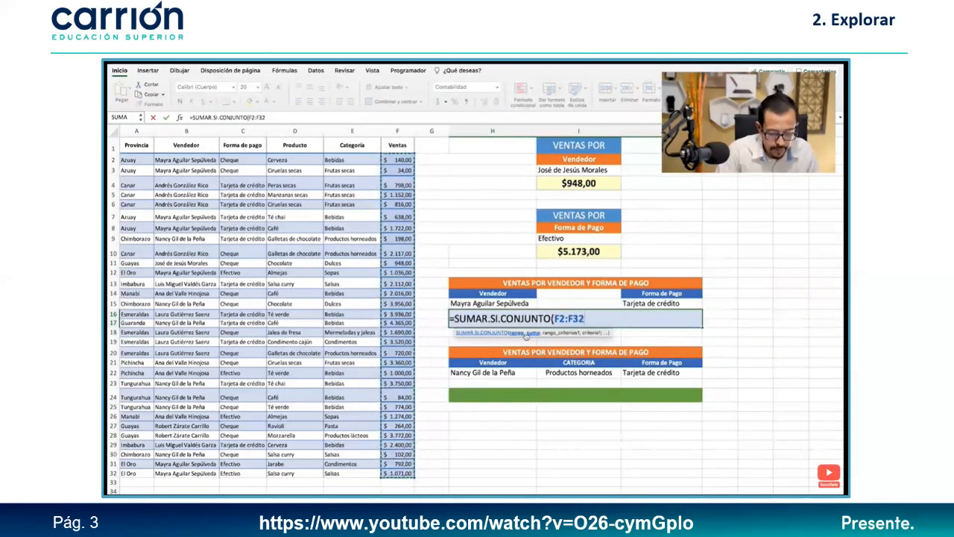
{"action": "type", "text": ";"}
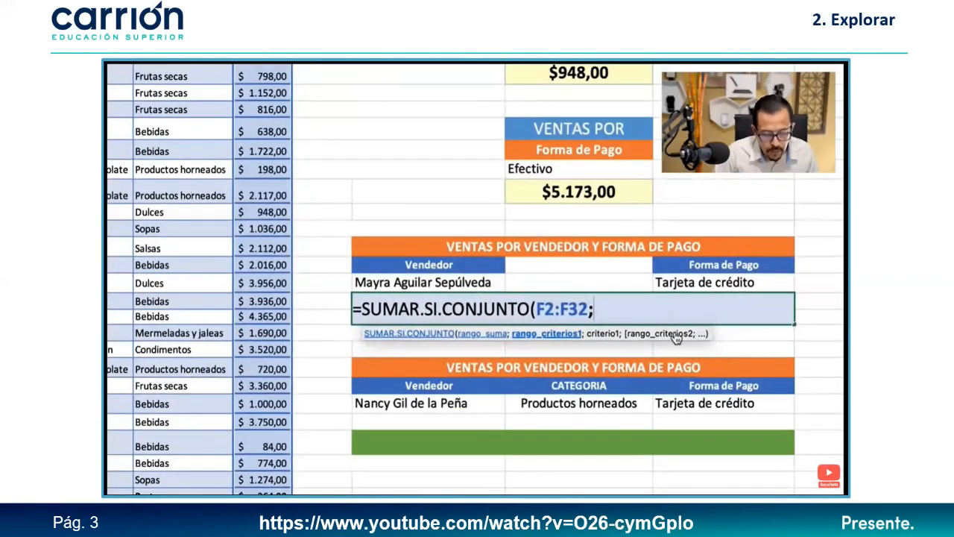
Step: Add temporary argument separators after F2:F32 to preview the further rango_criterios and criterio arguments, and remove them
{"action": "type", "text": "AA"}
{"action": "key", "text": "BackSpace"}
{"action": "key", "text": "BackSpace"}
{"action": "type", "text": ";;;"}
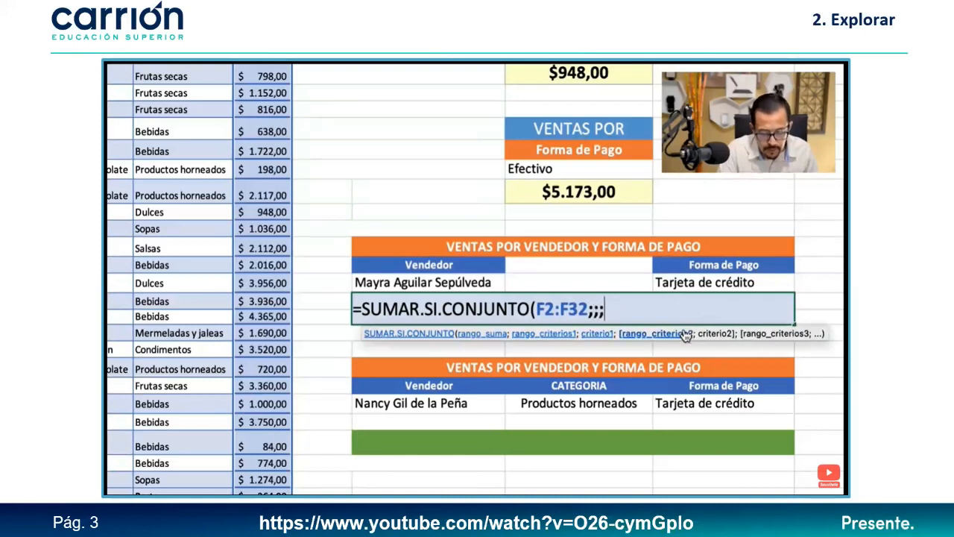
{"action": "key", "text": "BackSpace"}
{"action": "key", "text": "BackSpace"}
{"action": "key", "text": "BackSpace"}
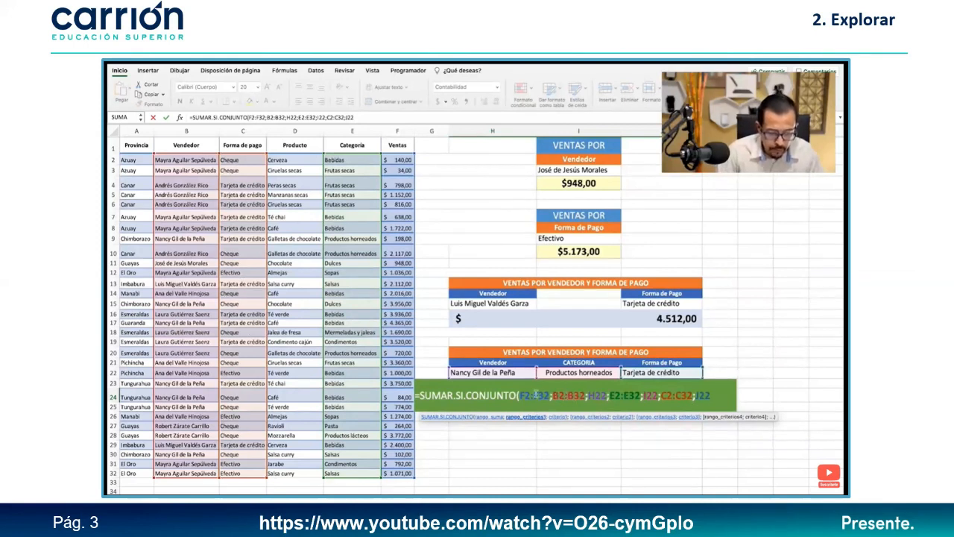
Step: Review the SUMAR.SI.CONJUNTO formula in the green total cell: sum range F2:F32, and criteria pairs B2:B32;H22, E2:E32;I22 and C2:C32;J22
{"action": "left_click_drag", "start_coordinate": [550, 395], "coordinate": [520, 395]}
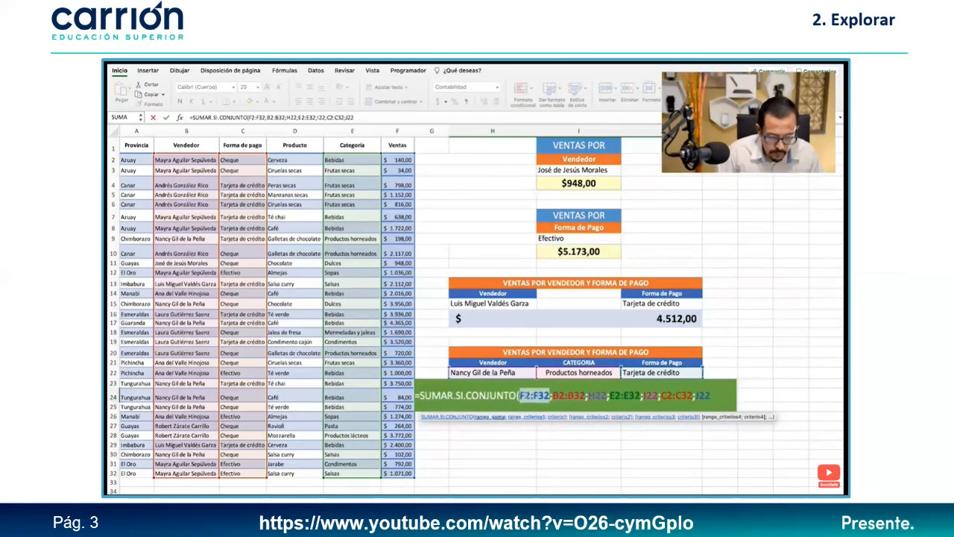
{"action": "left_click_drag", "start_coordinate": [550, 395], "coordinate": [609, 396]}
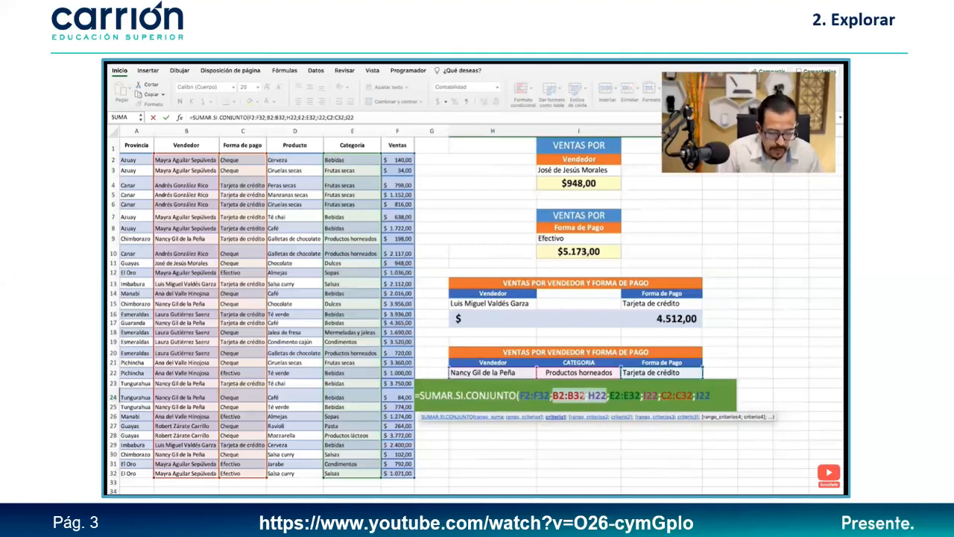
{"action": "left_click_drag", "start_coordinate": [611, 396], "coordinate": [656, 396]}
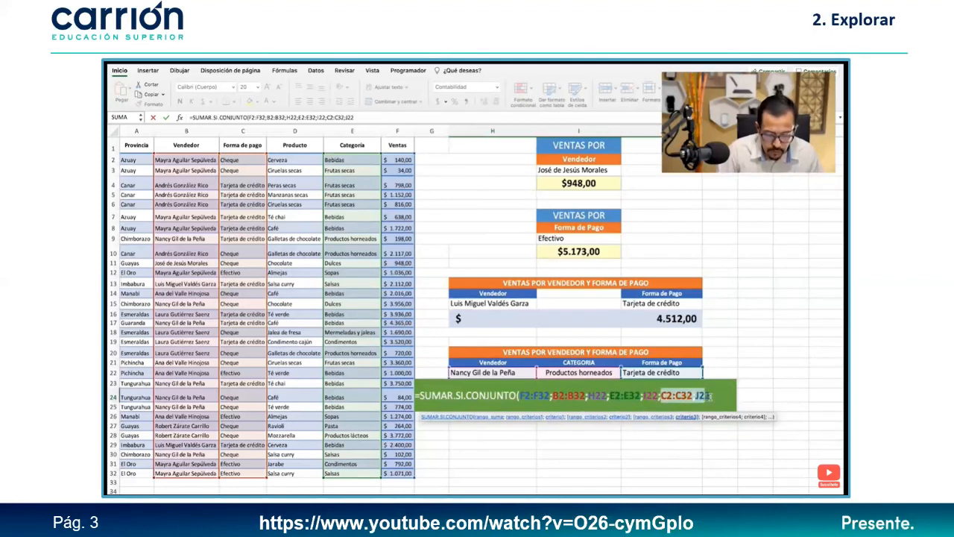
Step: Review the payment-method pair C2:C32;J22 and confirm the SUMAR.SI.CONJUNTO formula in the green total cell H24
{"action": "left_click_drag", "start_coordinate": [662, 396], "coordinate": [719, 396]}
{"action": "key", "text": "Return"}
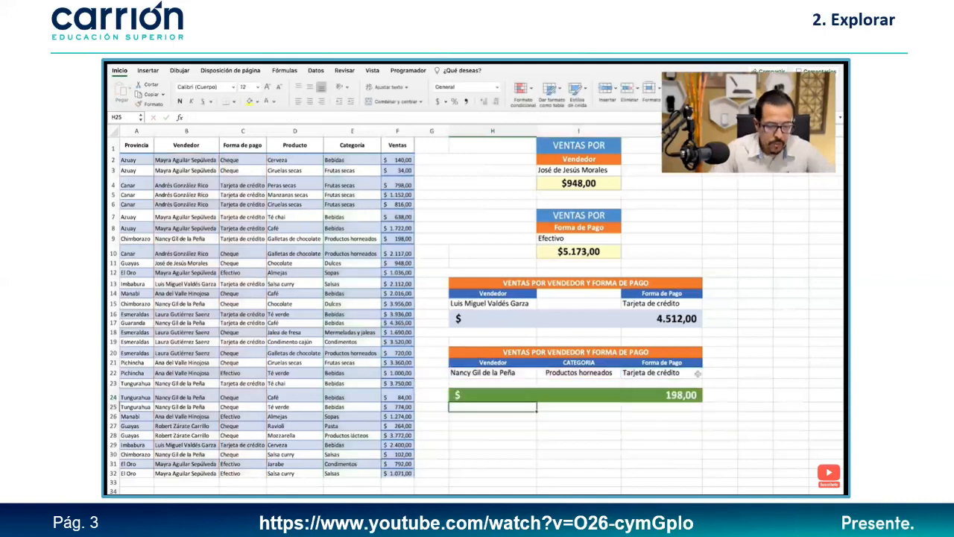
{"action": "left_click", "coordinate": [634, 396]}
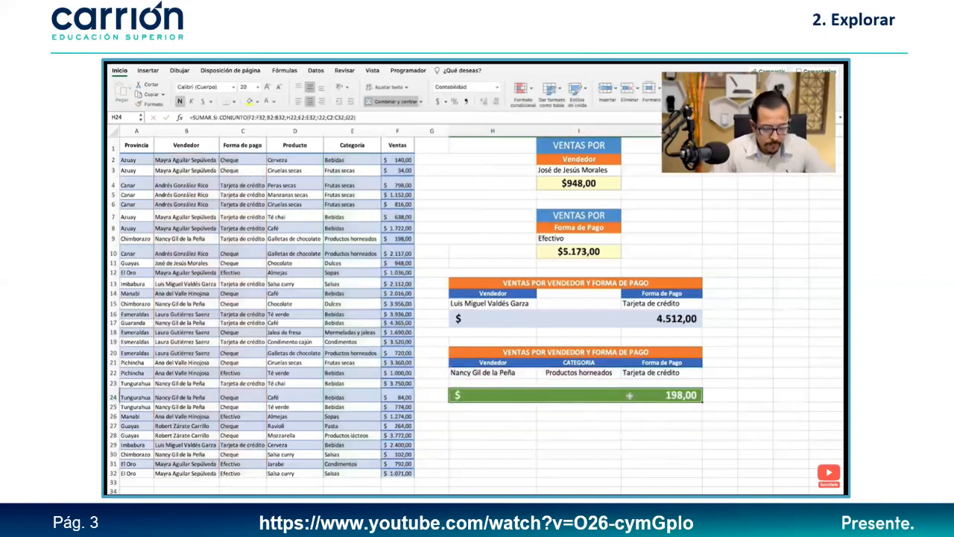
Step: Test the vendor selector in H22 with the fourth vendor of the list, and leave it on the fifth
{"action": "left_click", "coordinate": [530, 373]}
{"action": "left_click", "coordinate": [538, 373]}
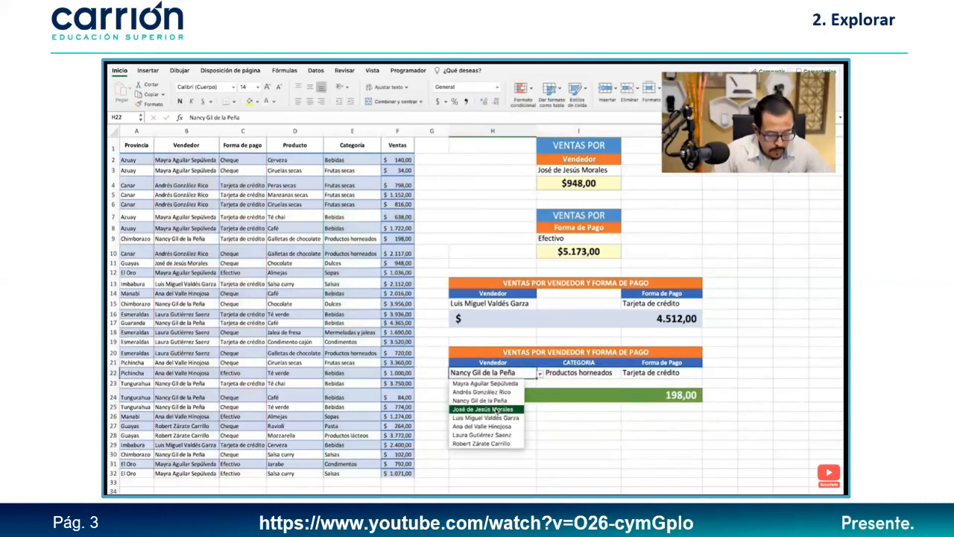
{"action": "left_click", "coordinate": [498, 410]}
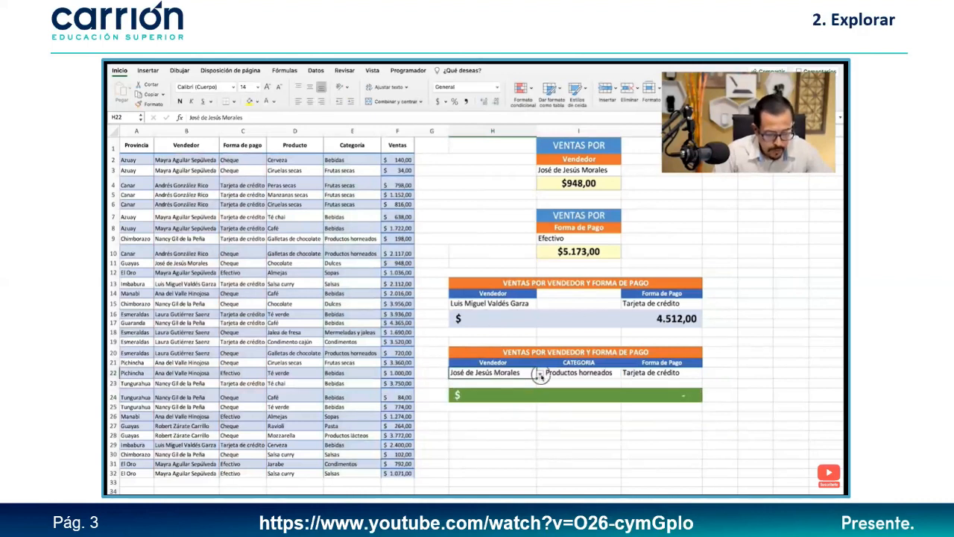
{"action": "left_click", "coordinate": [540, 374]}
{"action": "left_click", "coordinate": [486, 418]}
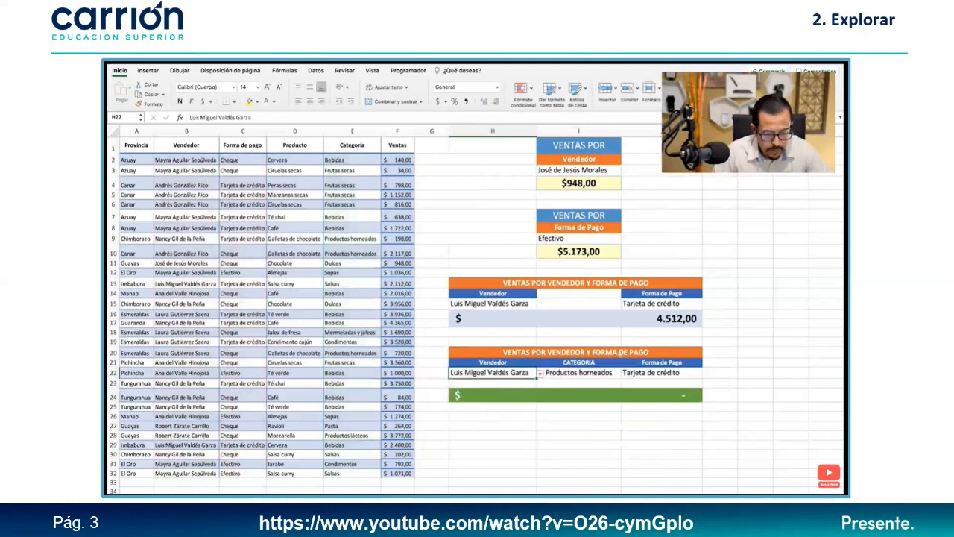
Step: Choose Bebidas as the category in I22
{"action": "left_click", "coordinate": [628, 376]}
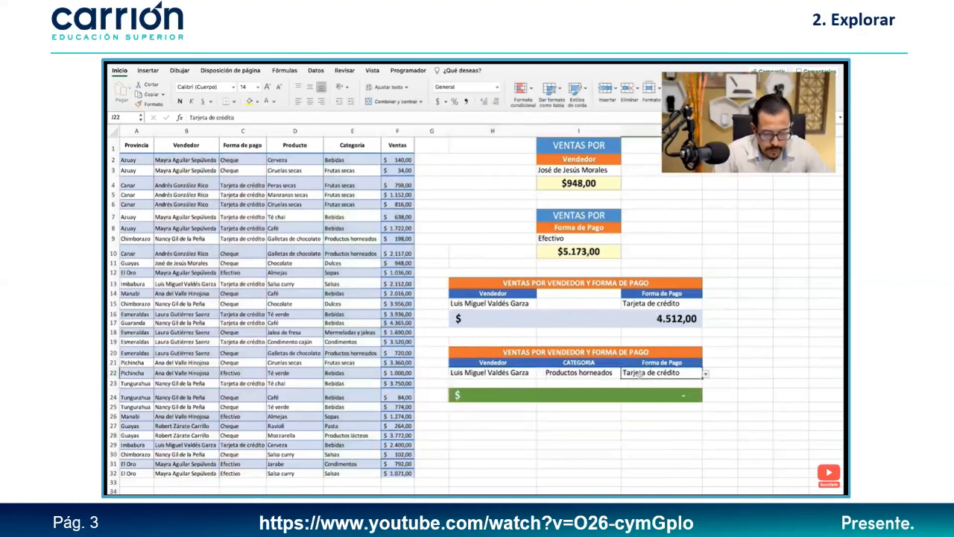
{"action": "left_click", "coordinate": [611, 377]}
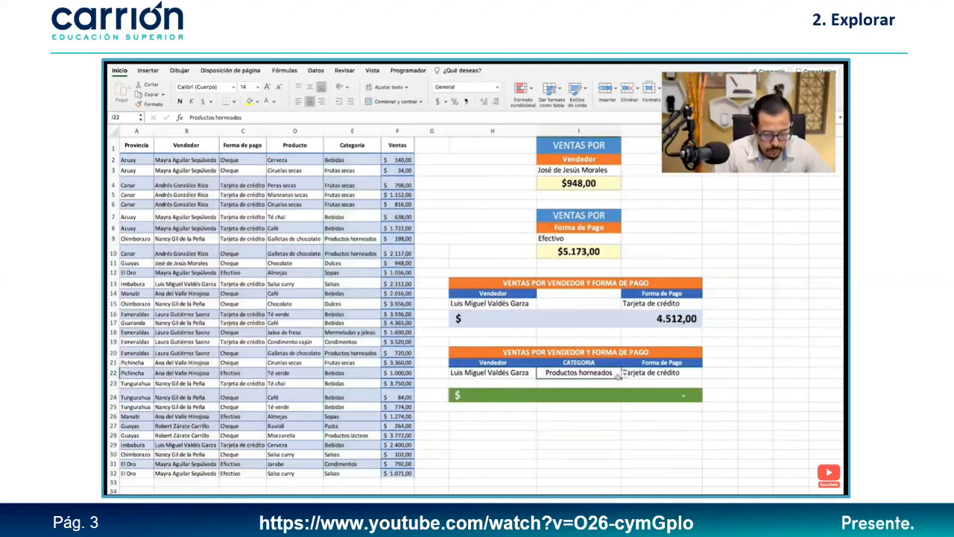
{"action": "left_click", "coordinate": [625, 372]}
{"action": "left_click", "coordinate": [570, 384]}
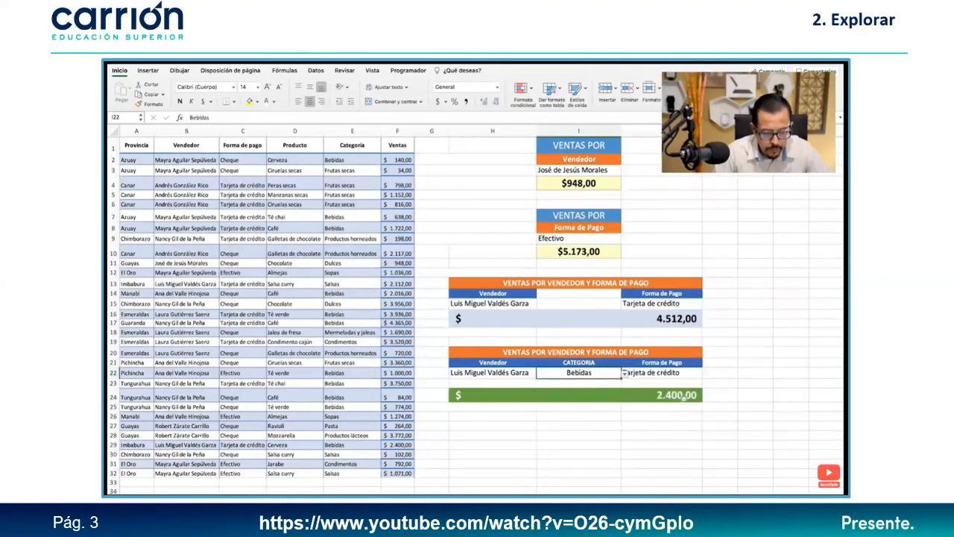
Step: Choose the fifth vendor of the list in I3
{"action": "left_click", "coordinate": [588, 173]}
{"action": "left_click", "coordinate": [627, 174]}
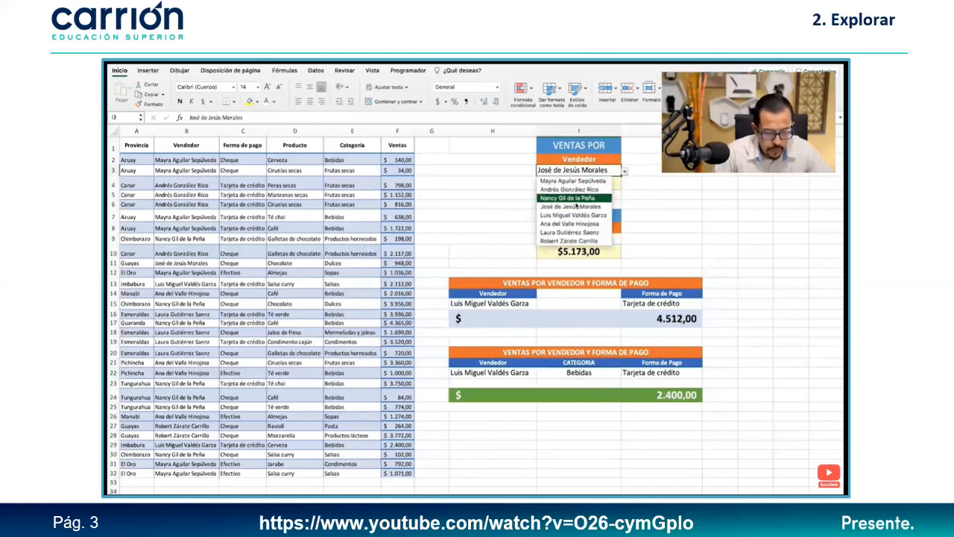
{"action": "left_click", "coordinate": [563, 216]}
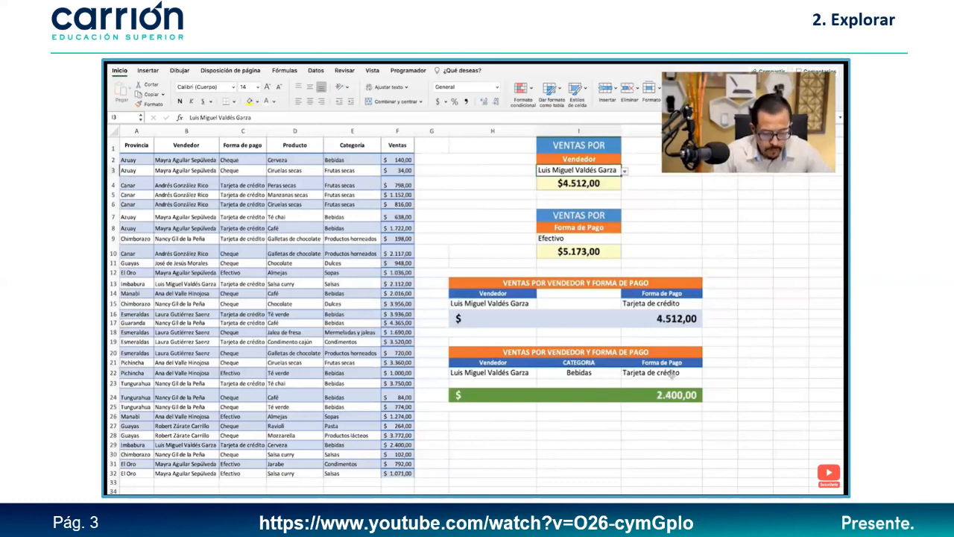
Step: Test the category selector in I22 with Frutas secas, Productos horneados, Dulces, Sopas and Salsas, and return it to Bebidas
{"action": "left_click", "coordinate": [582, 376]}
{"action": "left_click", "coordinate": [624, 373]}
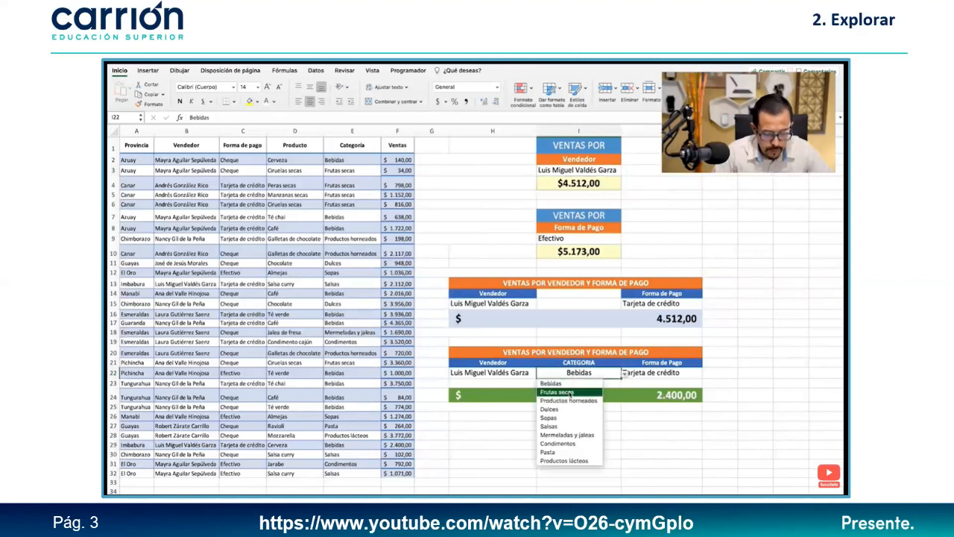
{"action": "left_click", "coordinate": [571, 392]}
{"action": "left_click", "coordinate": [624, 373]}
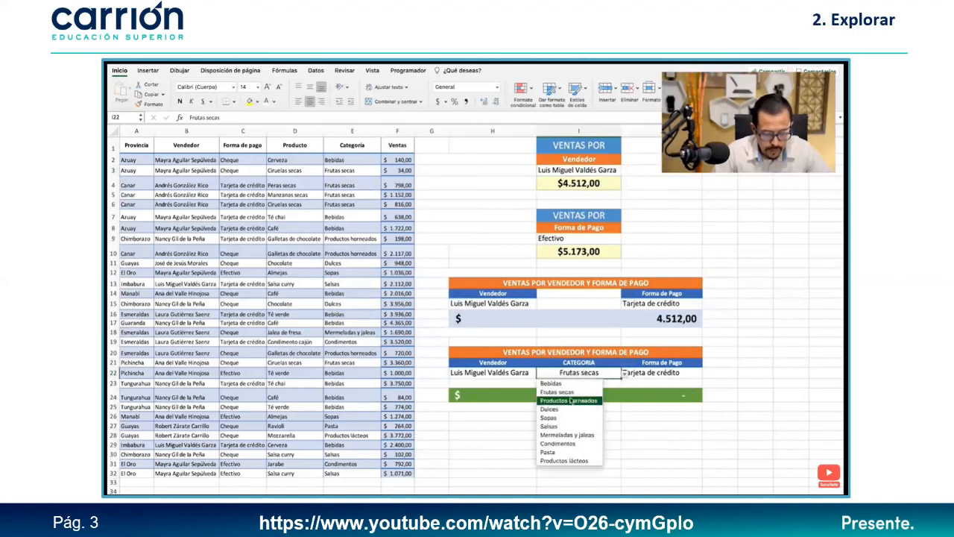
{"action": "left_click", "coordinate": [569, 401]}
{"action": "left_click", "coordinate": [624, 373]}
{"action": "left_click", "coordinate": [564, 409]}
{"action": "left_click", "coordinate": [624, 373]}
{"action": "left_click", "coordinate": [549, 418]}
{"action": "left_click", "coordinate": [624, 374]}
{"action": "left_click", "coordinate": [566, 426]}
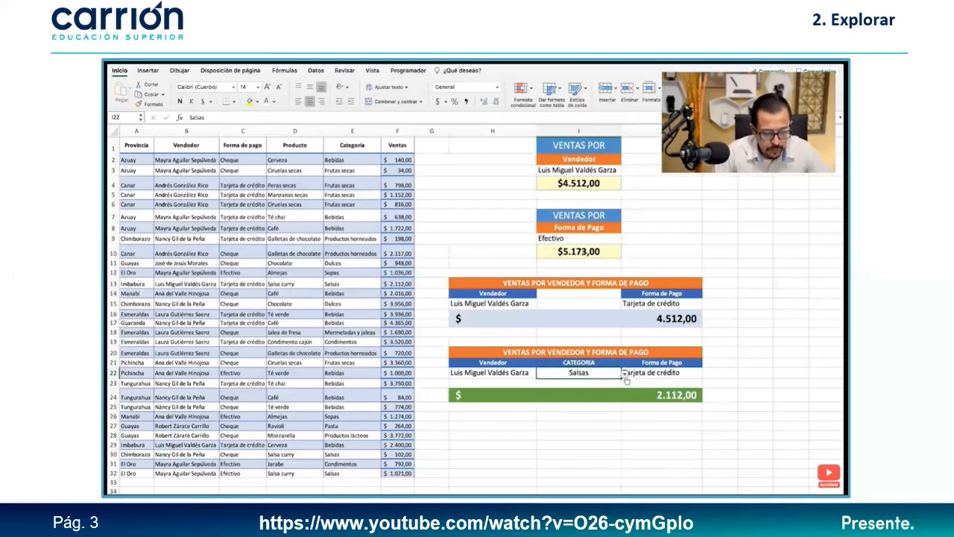
{"action": "left_click", "coordinate": [624, 374]}
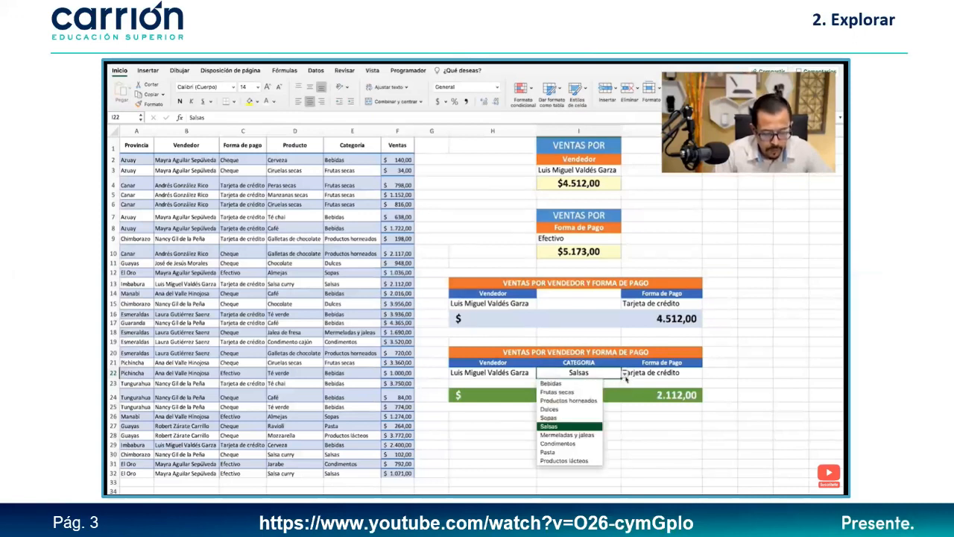
{"action": "left_click", "coordinate": [586, 384]}
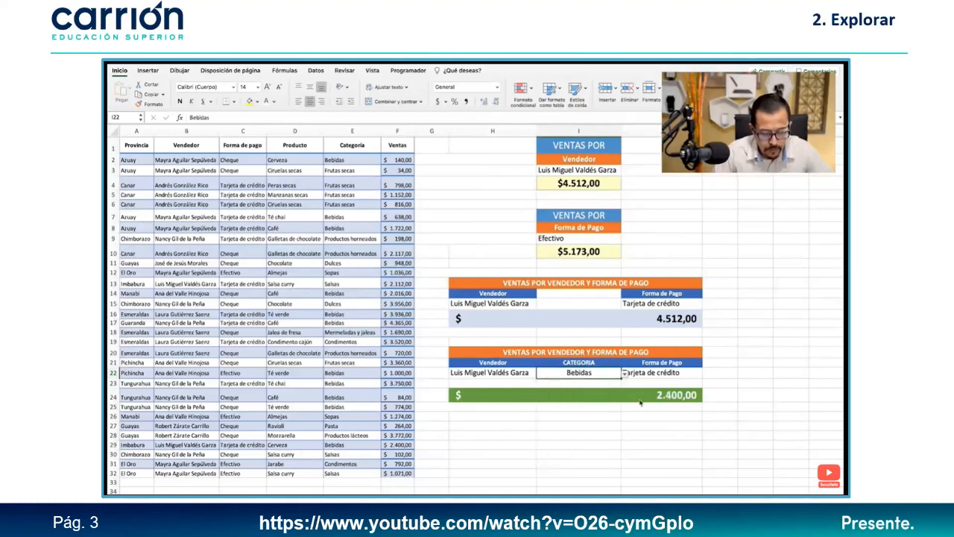
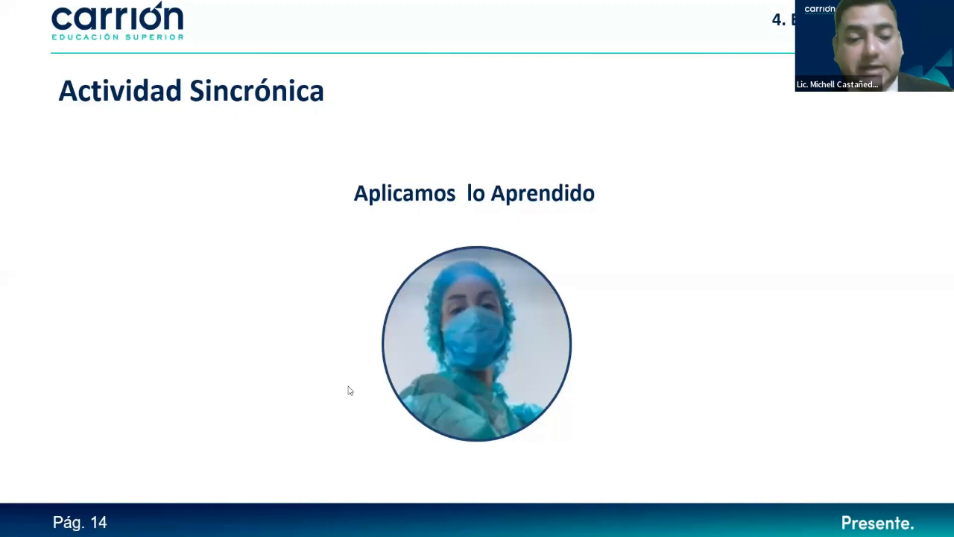
Step: Switch to Outlook in the browser and go through Microsoft 365's Excel page to the Mi contenido file list
{"action": "key", "text": "alt+Tab"}
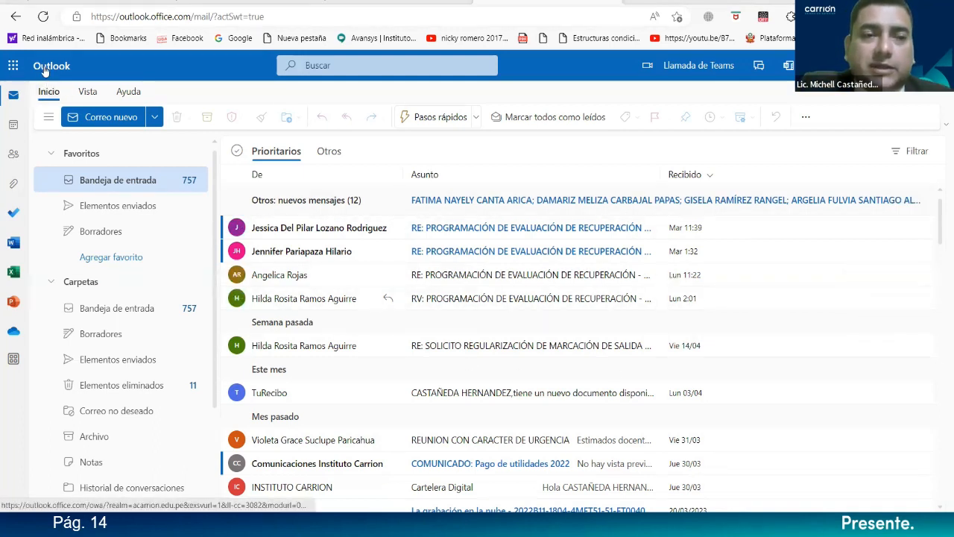
{"action": "left_click", "coordinate": [13, 275]}
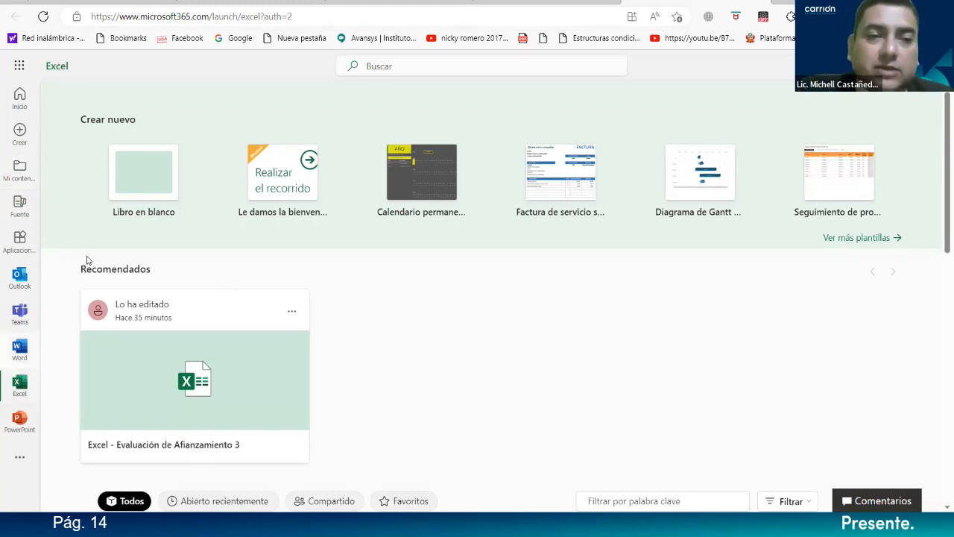
{"action": "left_click", "coordinate": [18, 172]}
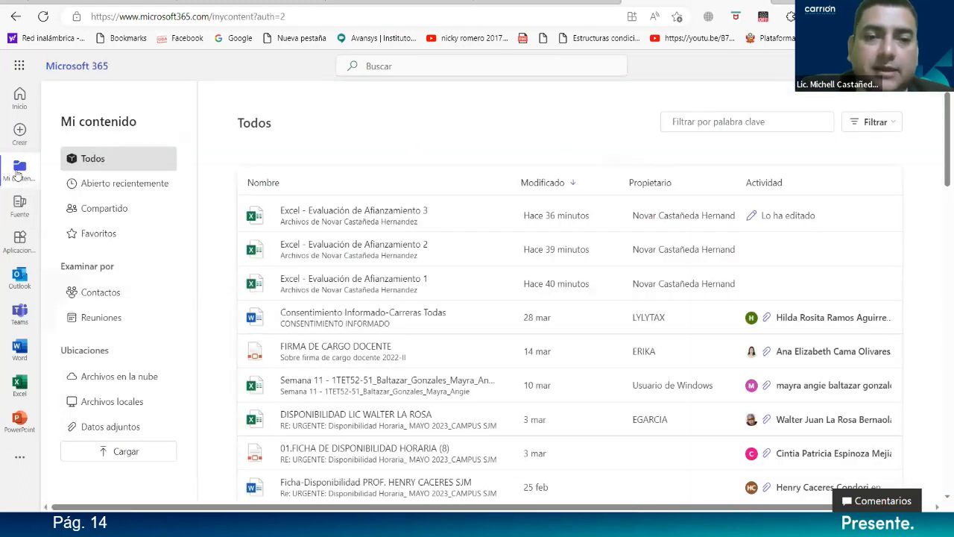
Step: Upload the Excel workbook Registro de Notas 2023 from the Semana 07 - Ofimática folder and open it from the Mi contenido list
{"action": "left_click", "coordinate": [136, 452]}
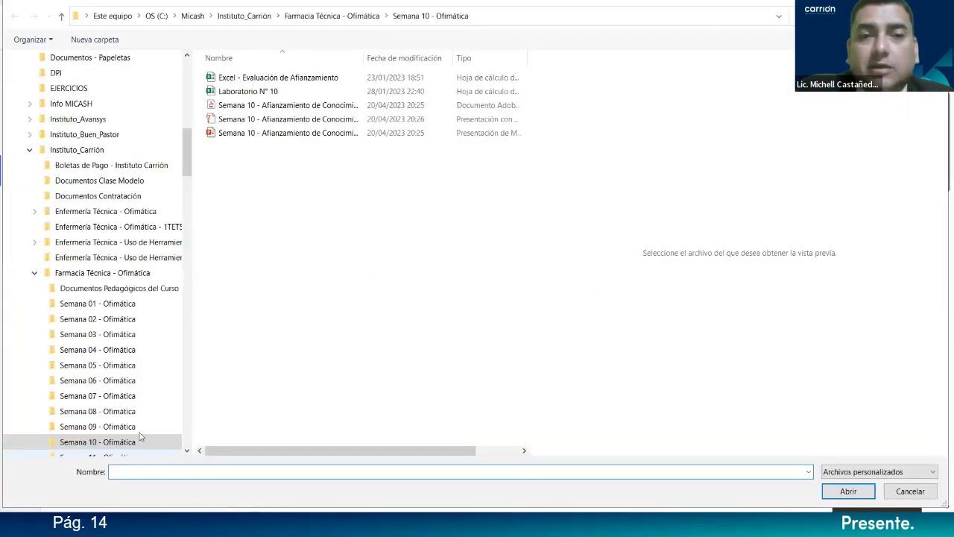
{"action": "left_click", "coordinate": [107, 422]}
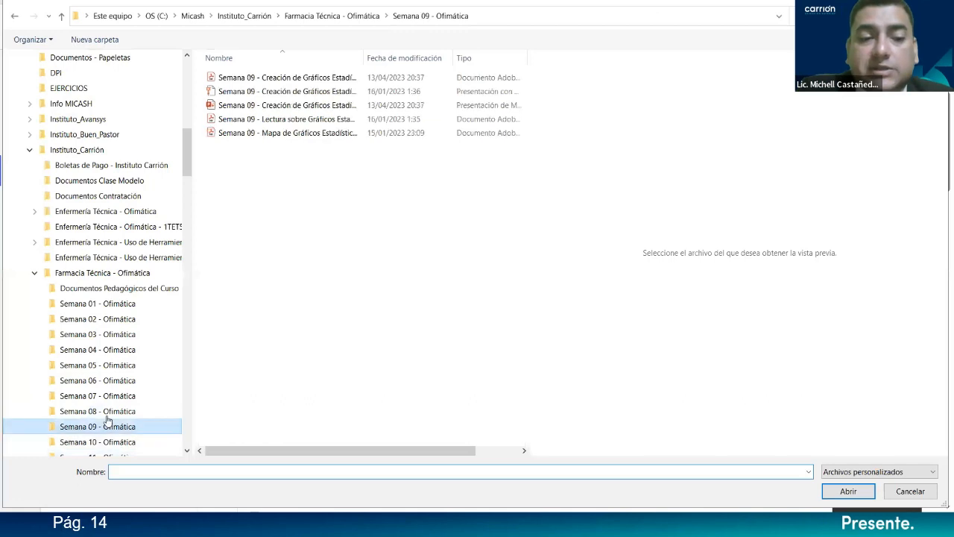
{"action": "left_click", "coordinate": [110, 412]}
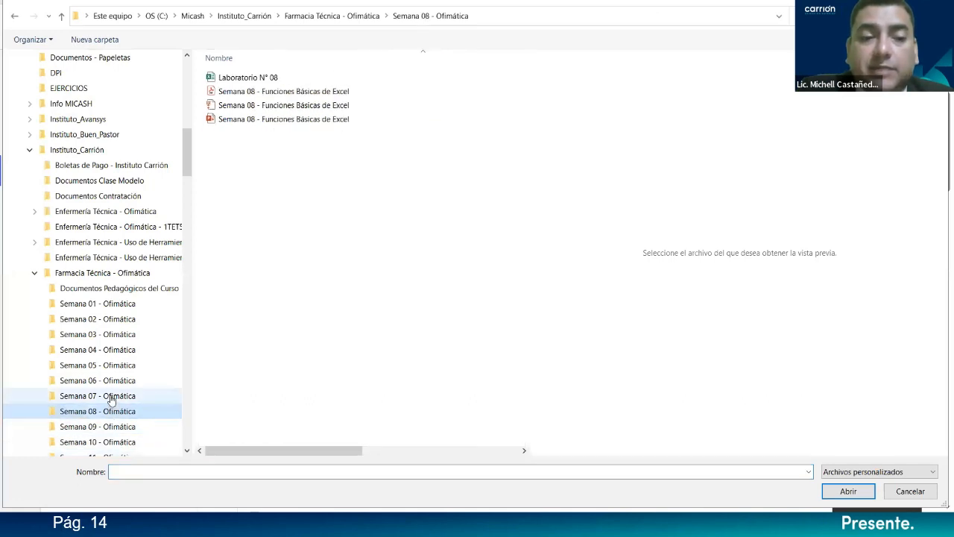
{"action": "left_click", "coordinate": [110, 398]}
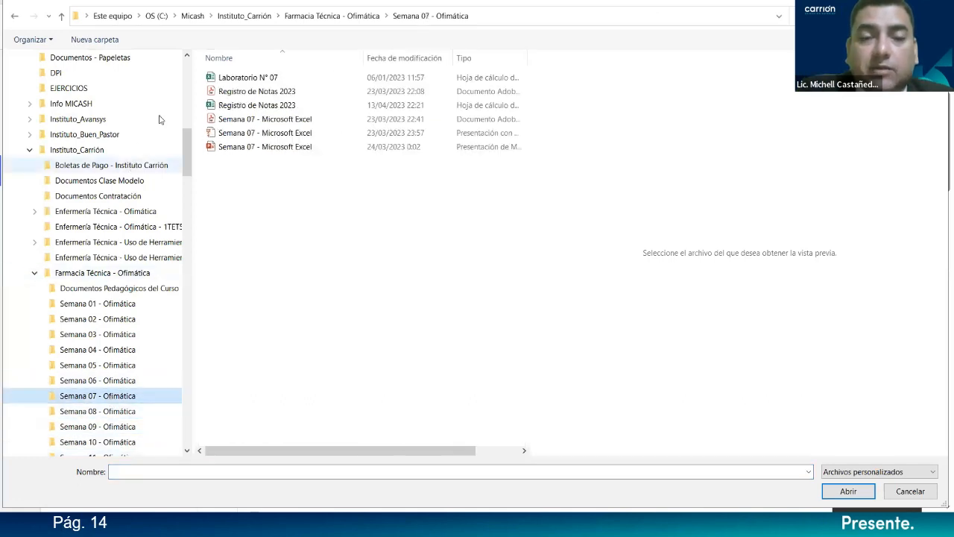
{"action": "left_click", "coordinate": [241, 111]}
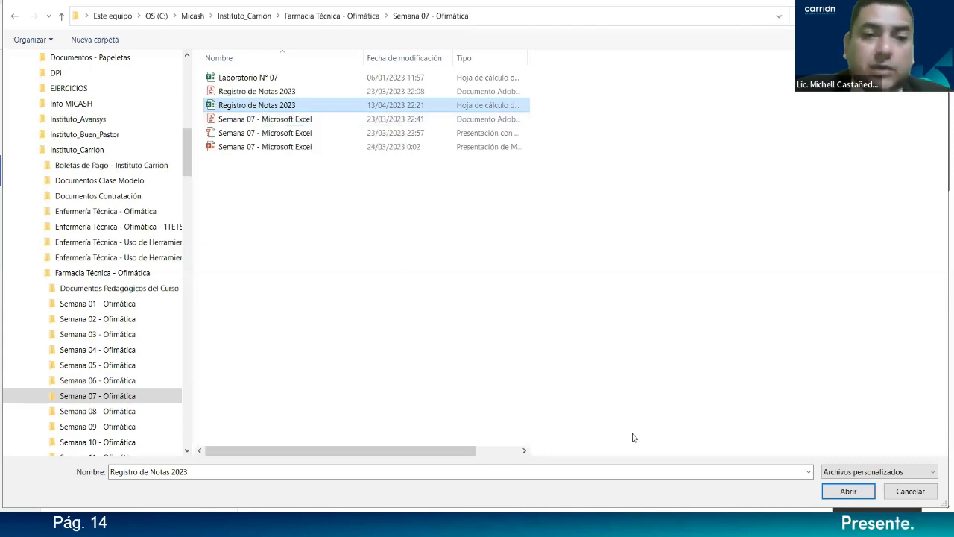
{"action": "left_click", "coordinate": [848, 494]}
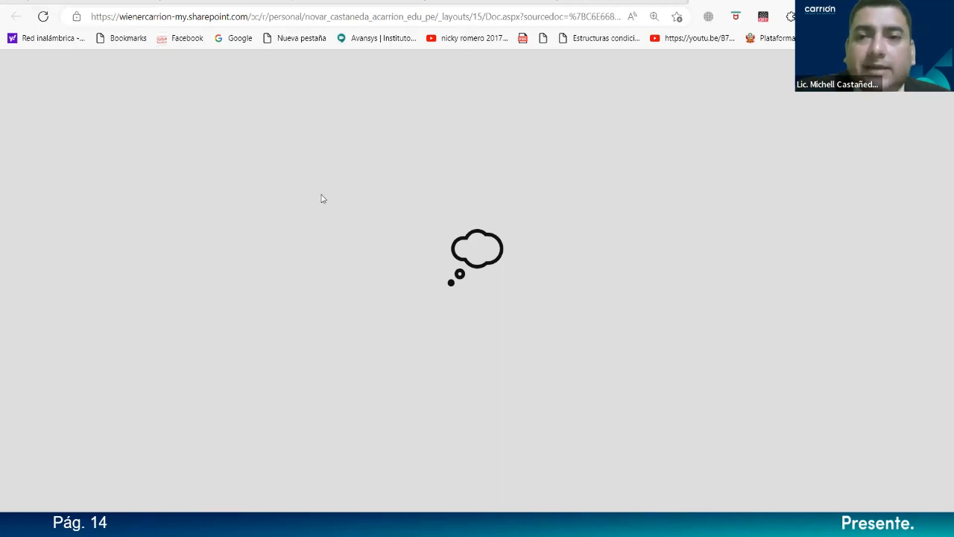
{"action": "left_click", "coordinate": [622, 2]}
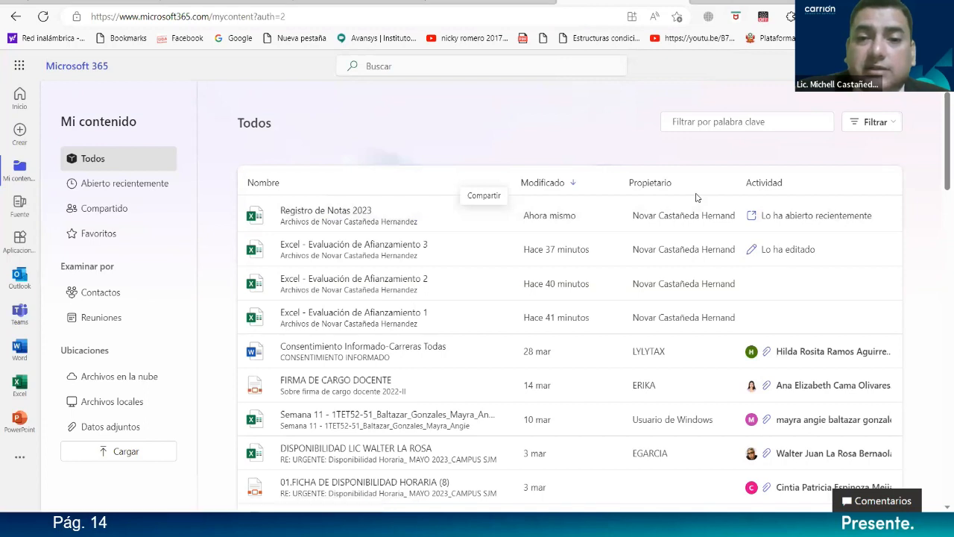
{"action": "left_click", "coordinate": [345, 211]}
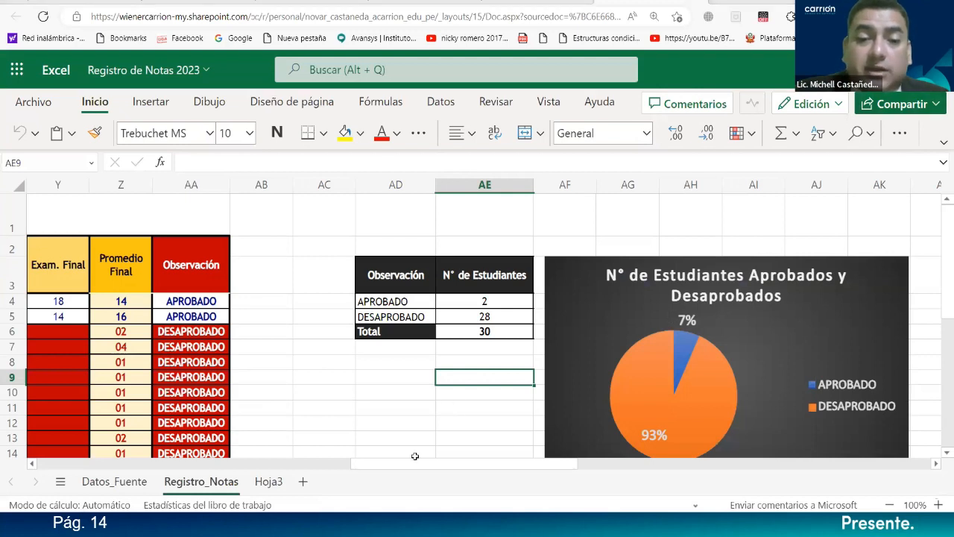
Step: Examine the Registro_Notas sheet: the student rows, courses, bimester grades and averages, final averages and observations
{"action": "scroll", "coordinate": [298, 448], "scroll_direction": "left", "scroll_amount": 10}
{"action": "left_click", "coordinate": [281, 443]}
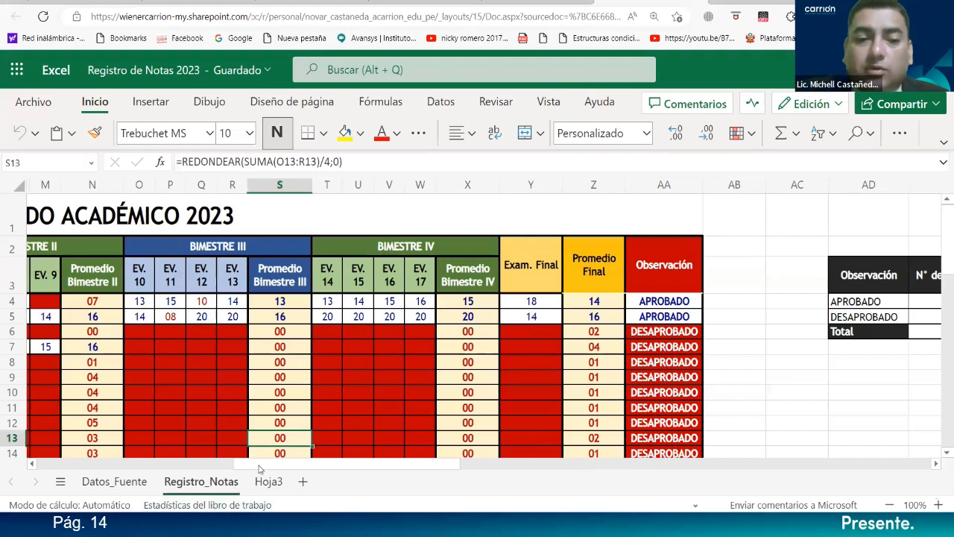
{"action": "scroll", "coordinate": [197, 462], "scroll_direction": "left", "scroll_amount": 10}
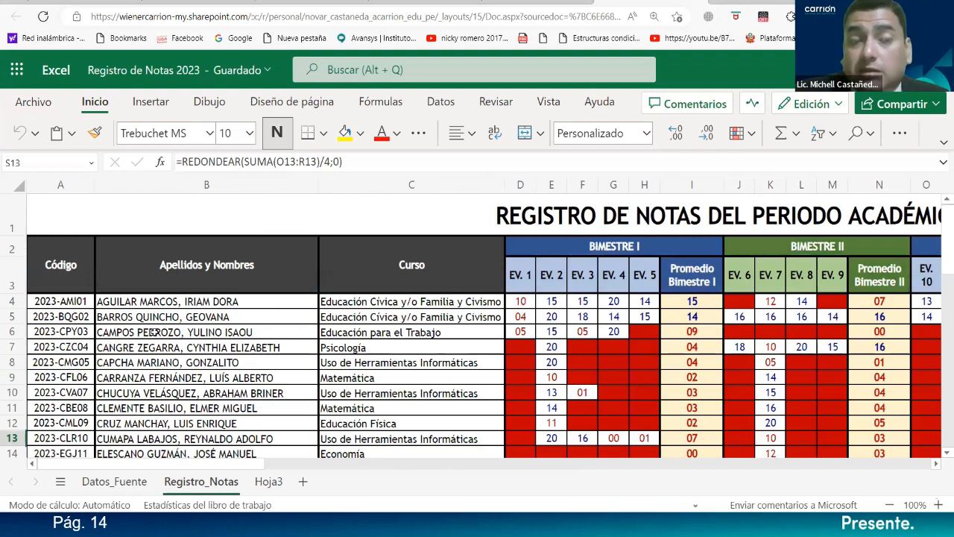
{"action": "scroll", "coordinate": [154, 333], "scroll_direction": "down", "scroll_amount": 4}
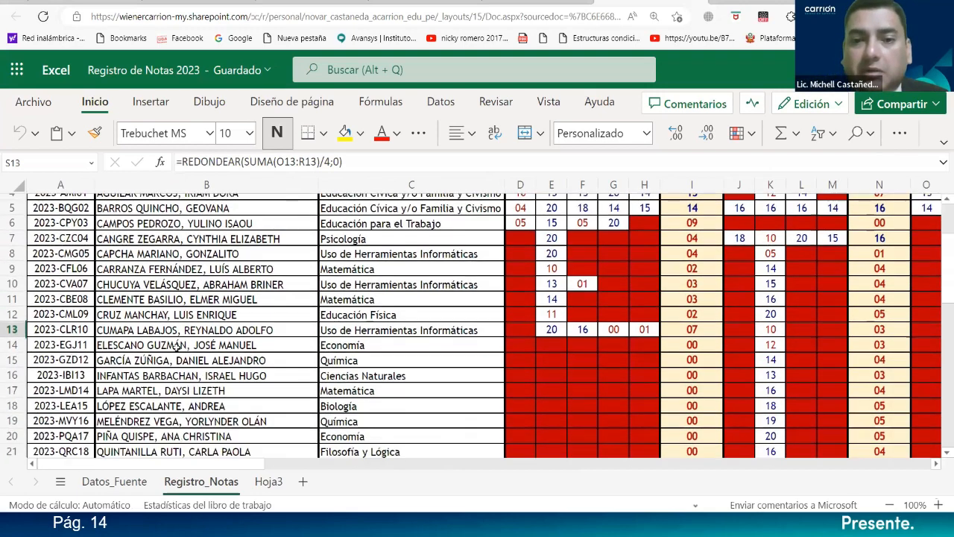
{"action": "scroll", "coordinate": [177, 347], "scroll_direction": "down", "scroll_amount": 2}
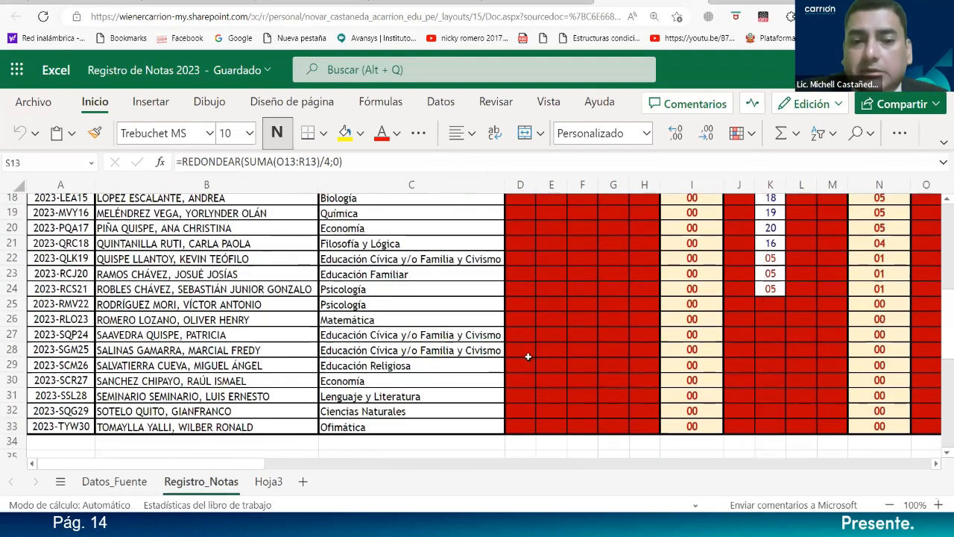
{"action": "scroll", "coordinate": [682, 355], "scroll_direction": "up", "scroll_amount": 1}
{"action": "scroll", "coordinate": [682, 356], "scroll_direction": "up", "scroll_amount": 3}
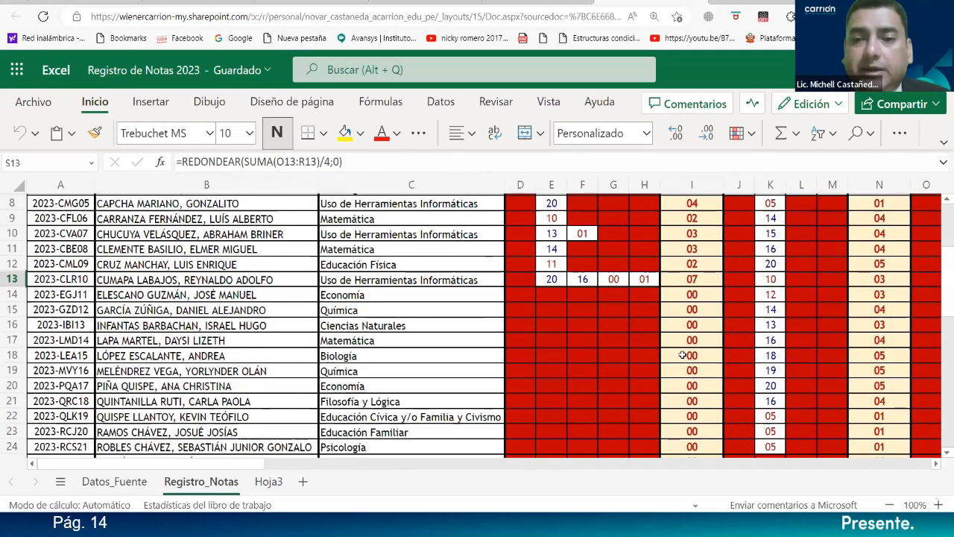
{"action": "scroll", "coordinate": [681, 358], "scroll_direction": "up", "scroll_amount": 2}
{"action": "scroll", "coordinate": [681, 358], "scroll_direction": "down", "scroll_amount": 2}
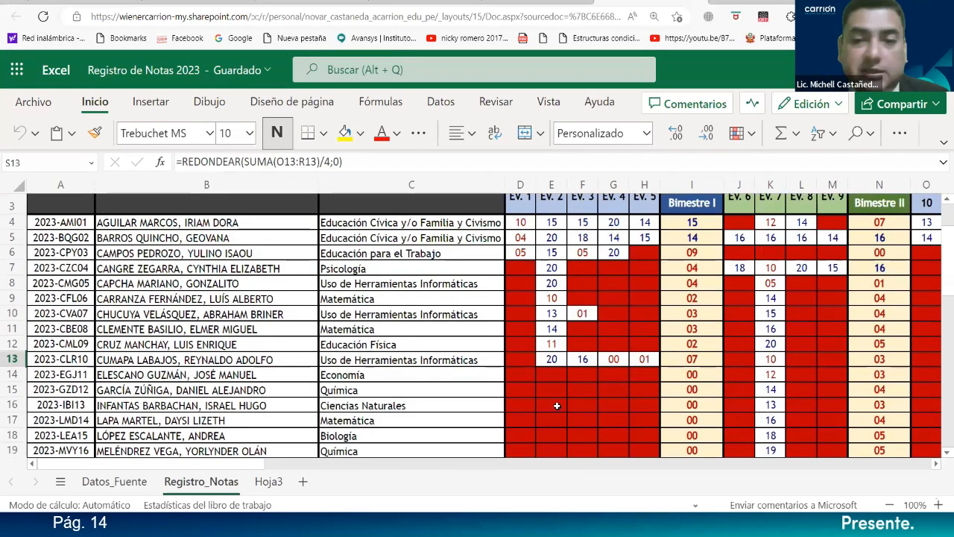
{"action": "scroll", "coordinate": [557, 406], "scroll_direction": "down", "scroll_amount": 3}
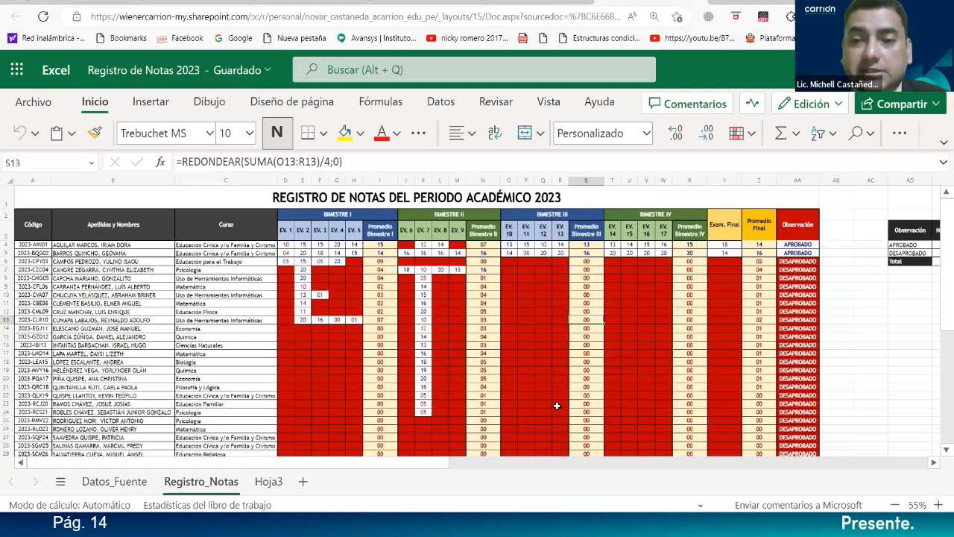
{"action": "scroll", "coordinate": [557, 406], "scroll_direction": "up", "scroll_amount": 2}
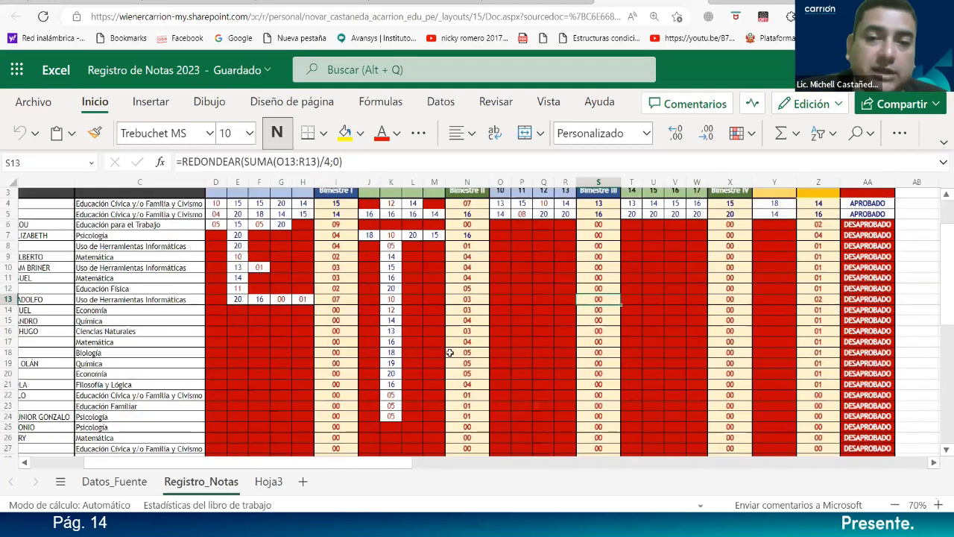
Step: Enter the first-evaluation grades 20, 20 and 15 in cells D9, D10 and D11 of the register
{"action": "left_click", "coordinate": [217, 257]}
{"action": "type", "text": "20"}
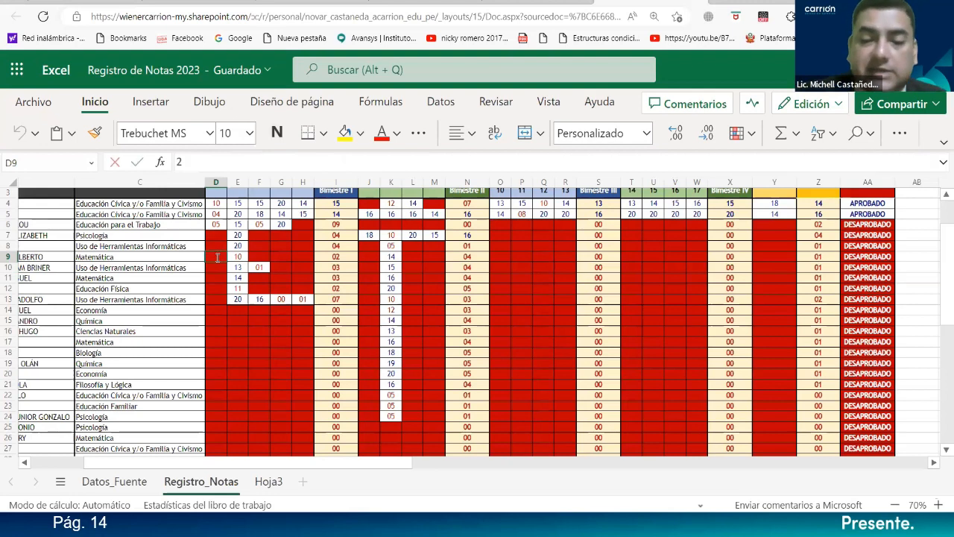
{"action": "key", "text": "Tab"}
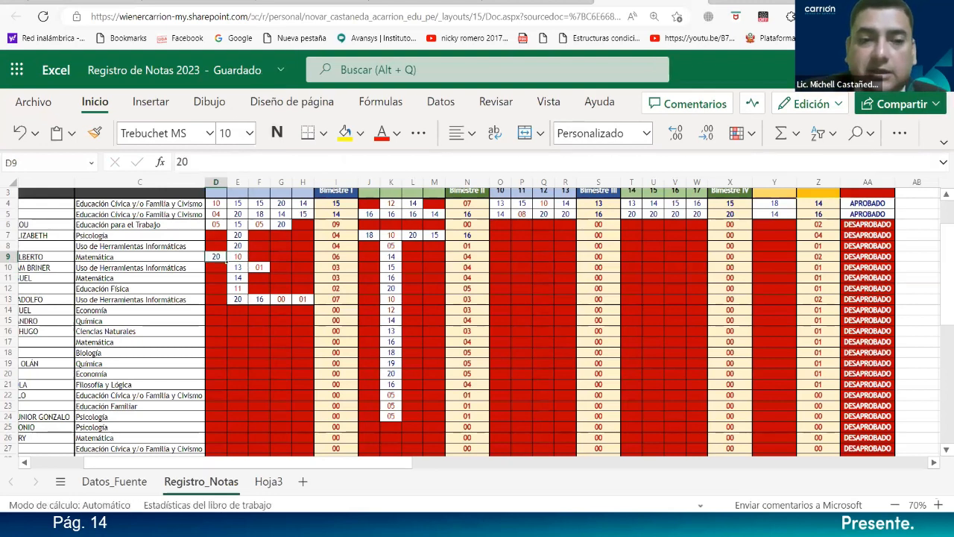
{"action": "key", "text": "Return"}
{"action": "type", "text": "20"}
{"action": "key", "text": "Return"}
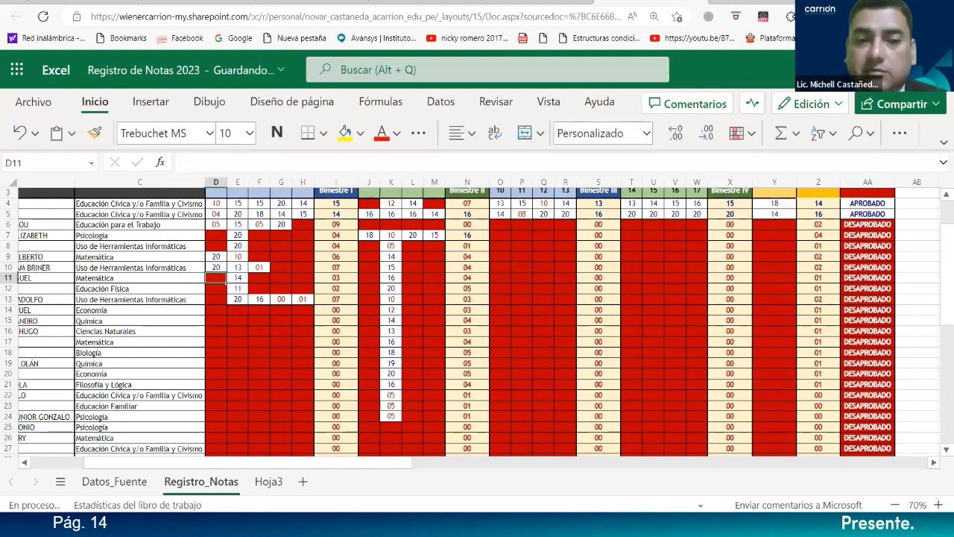
{"action": "type", "text": "15"}
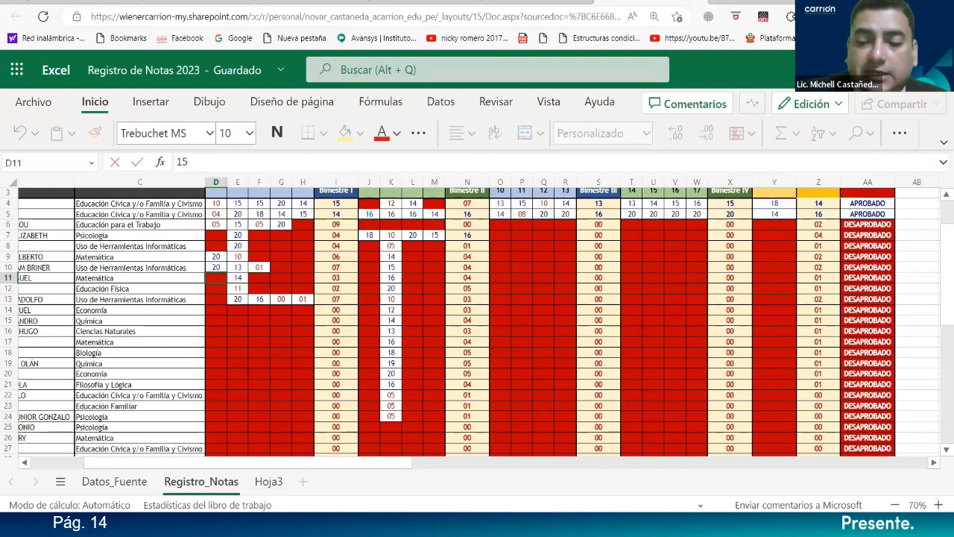
{"action": "key", "text": "Tab"}
Step: Enter the EV. 4 grades 18 in cell G11 and 08 in cell G9
{"action": "key", "text": "Tab"}
{"action": "key", "text": "Right"}
{"action": "type", "text": "18"}
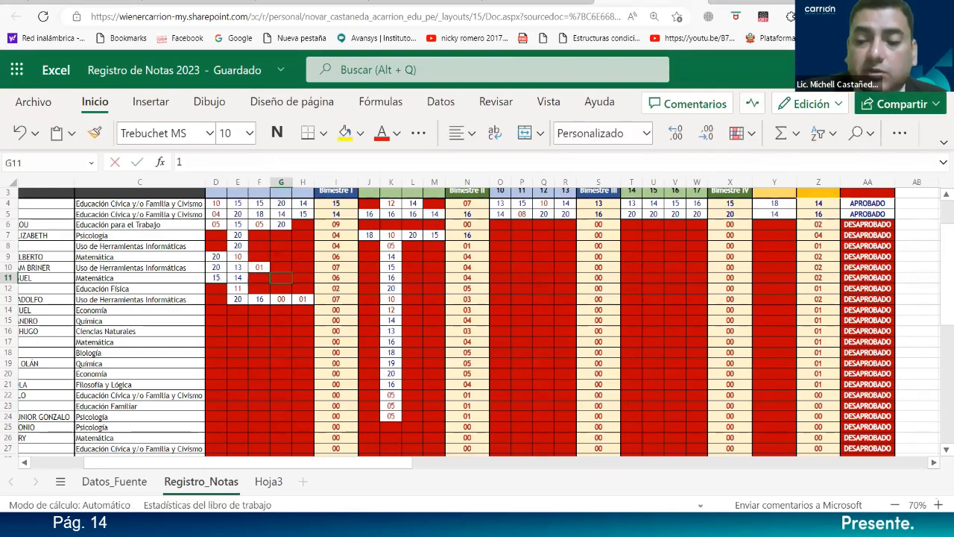
{"action": "key", "text": "Up"}
{"action": "key", "text": "Up"}
{"action": "type", "text": "08"}
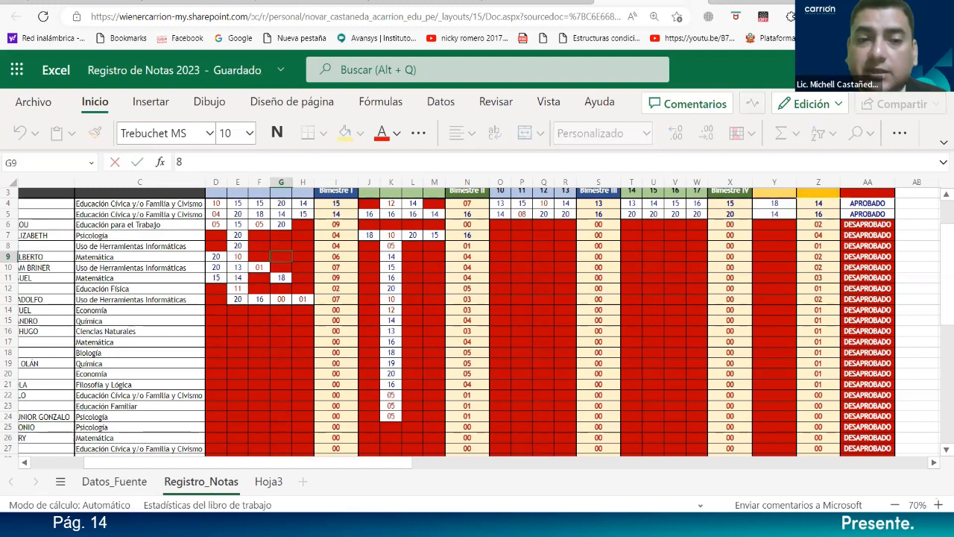
{"action": "key", "text": "Up"}
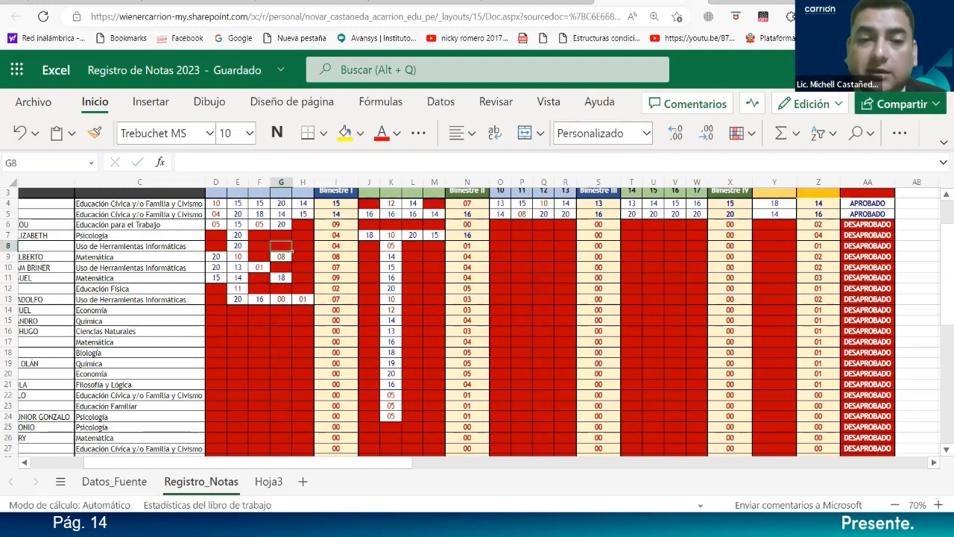
Step: Fill in row 8 of Bimestre I with a grade of 15 in cells G8, F8 and D8
{"action": "type", "text": "15"}
{"action": "key", "text": "Left"}
{"action": "type", "text": "1"}
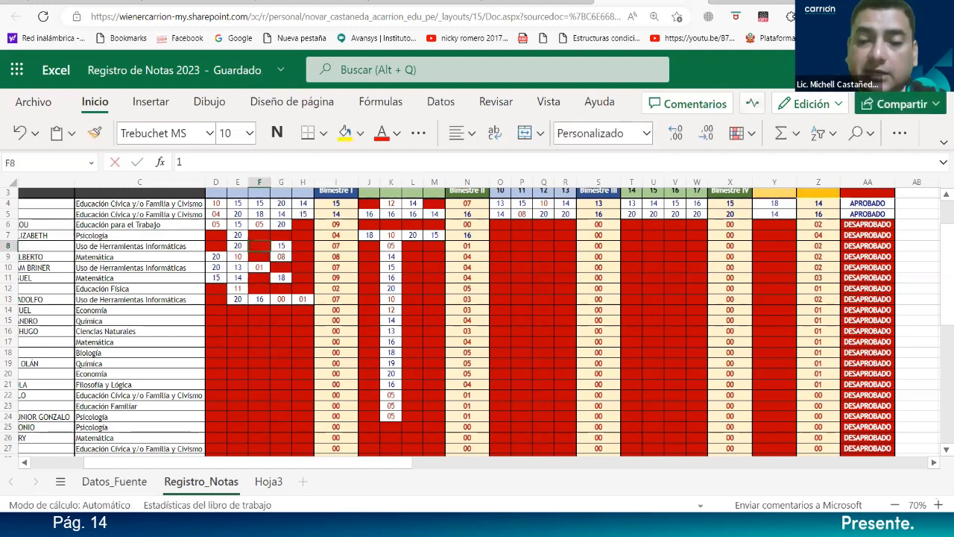
{"action": "type", "text": "5"}
{"action": "key", "text": "Left"}
{"action": "key", "text": "Left"}
{"action": "type", "text": "1"}
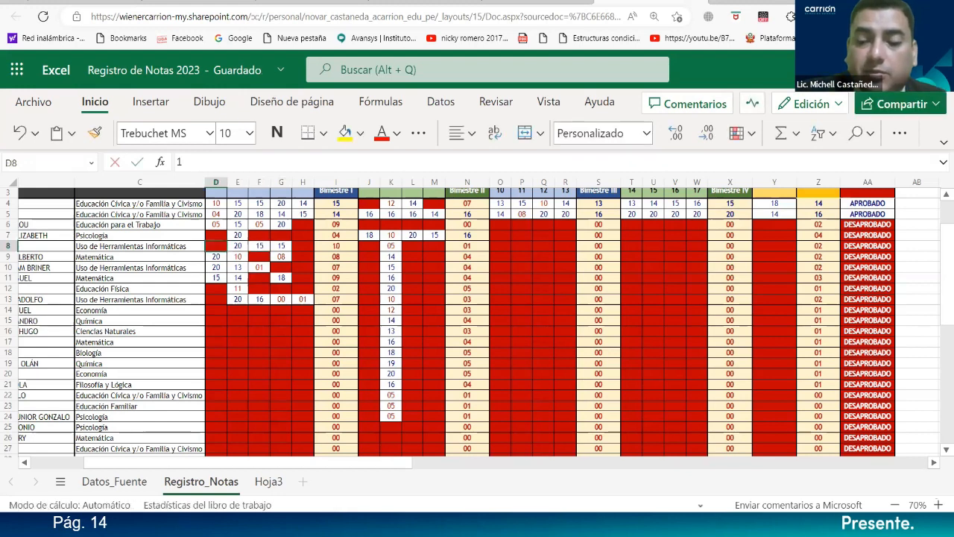
{"action": "type", "text": "5"}
{"action": "key", "text": "Return"}
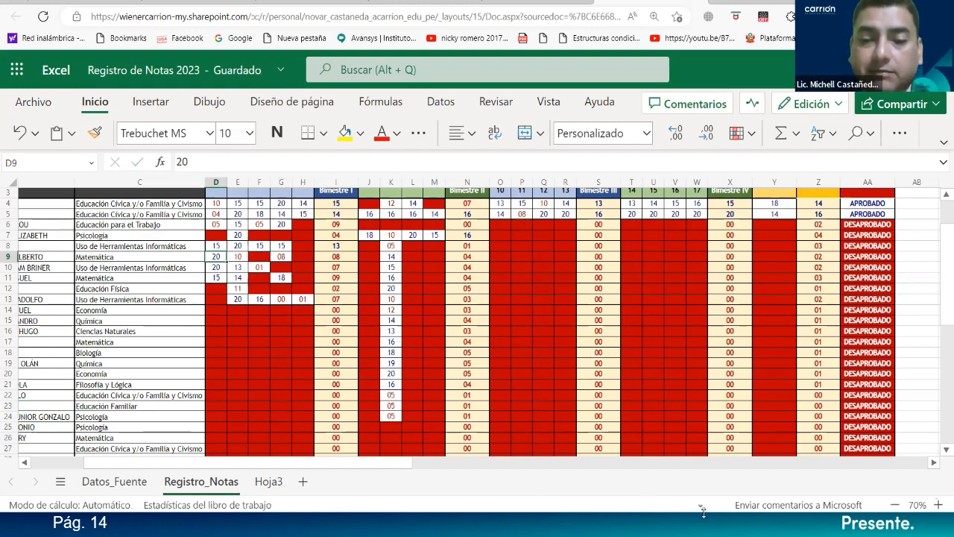
Step: Review the register's student codes, names and courses from the header row down to the last student
{"action": "left_click", "coordinate": [704, 466]}
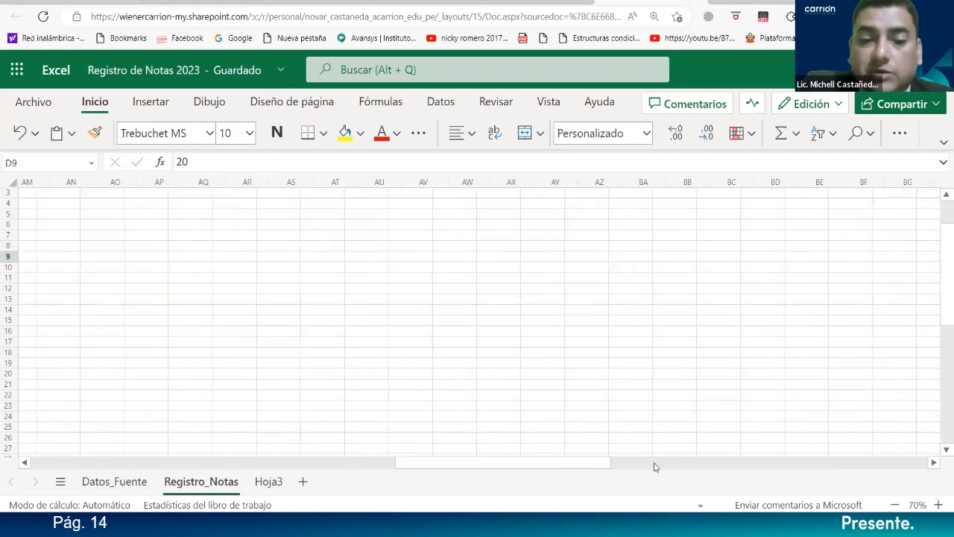
{"action": "left_click_drag", "start_coordinate": [608, 467], "coordinate": [149, 474]}
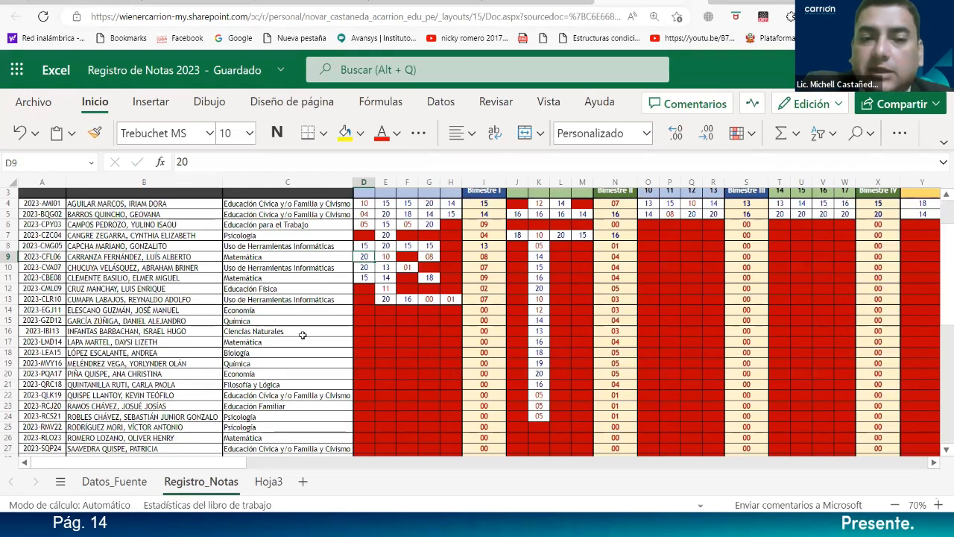
{"action": "scroll", "coordinate": [303, 337], "scroll_direction": "up", "scroll_amount": 2}
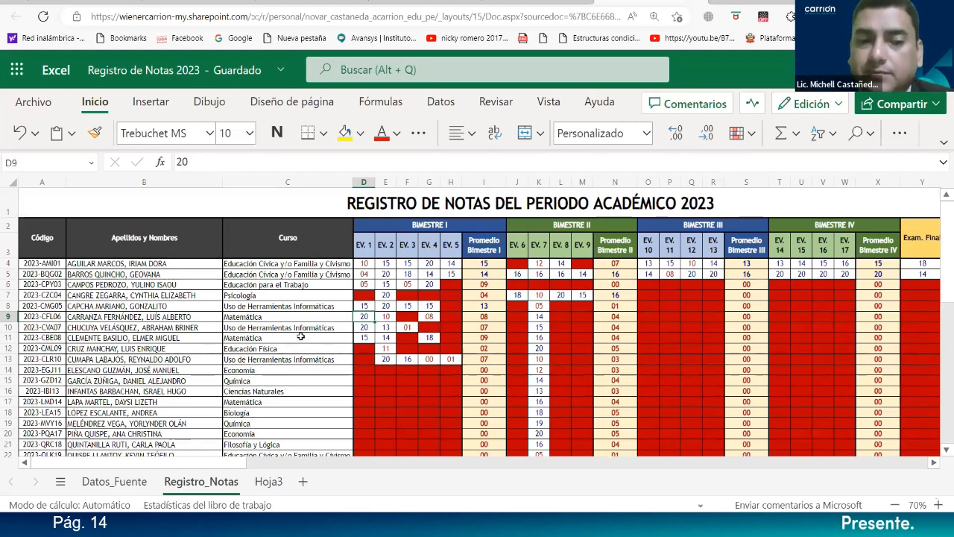
{"action": "scroll", "coordinate": [301, 336], "scroll_direction": "down", "scroll_amount": 1}
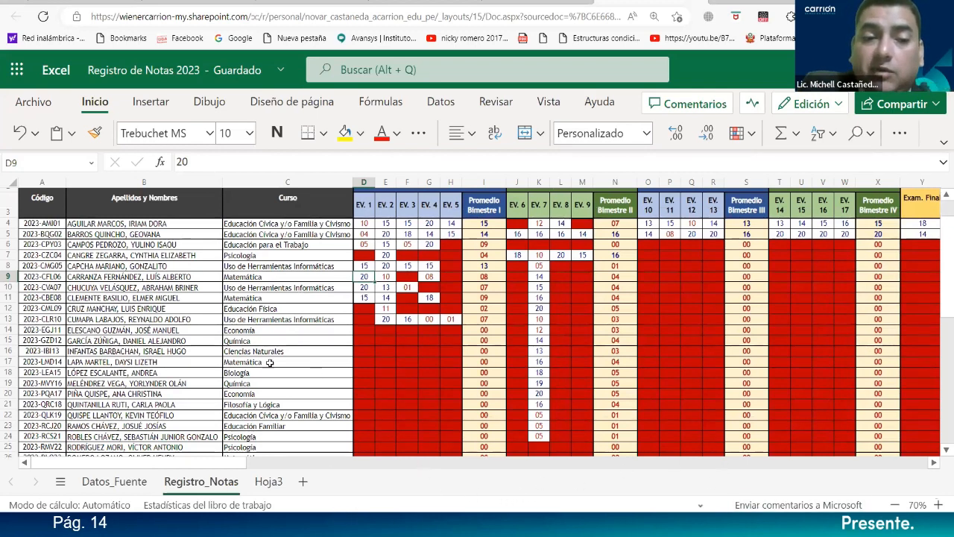
{"action": "scroll", "coordinate": [270, 363], "scroll_direction": "down", "scroll_amount": 1}
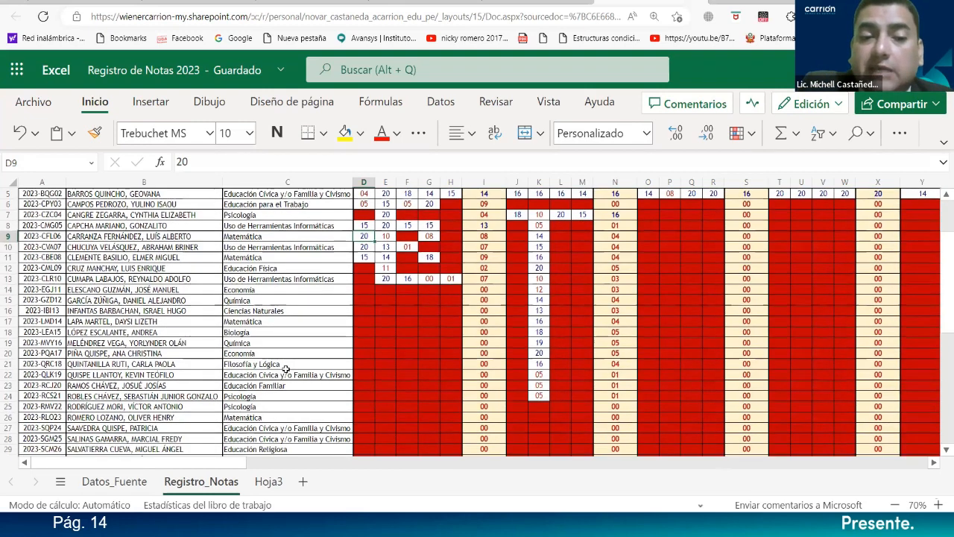
{"action": "scroll", "coordinate": [276, 366], "scroll_direction": "down", "scroll_amount": 2}
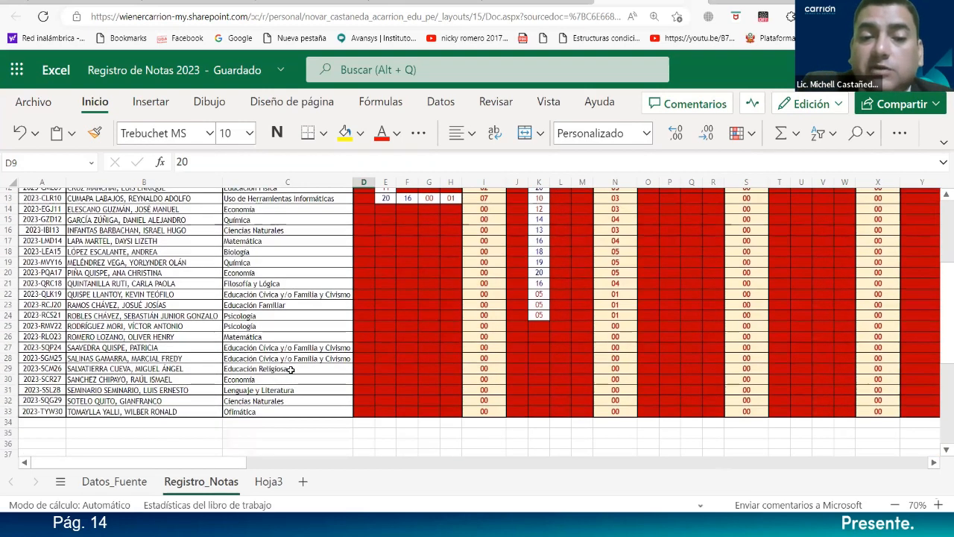
{"action": "scroll", "coordinate": [291, 370], "scroll_direction": "up", "scroll_amount": 3}
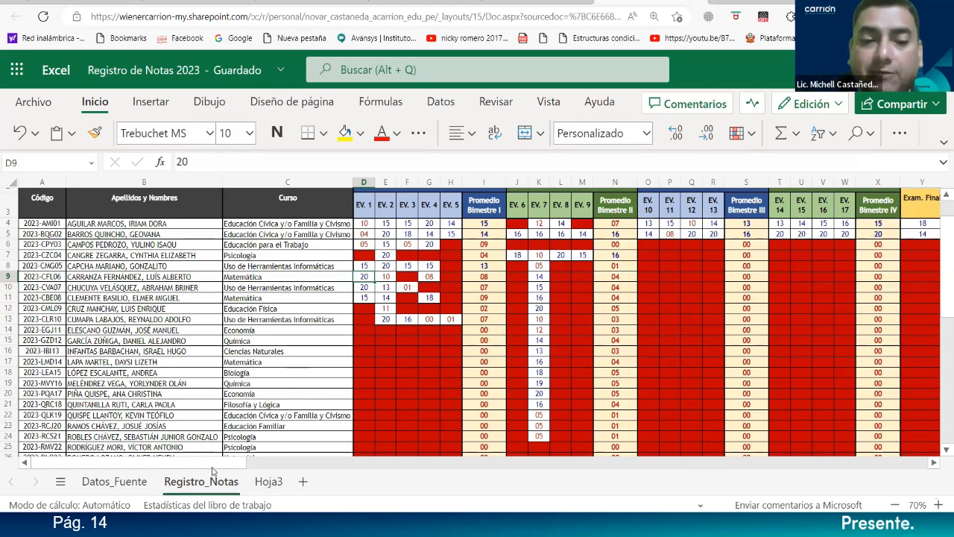
Step: Examine the pass/fail summary table with its pie chart and the Observación formula in AA4
{"action": "left_click_drag", "start_coordinate": [213, 463], "coordinate": [389, 458]}
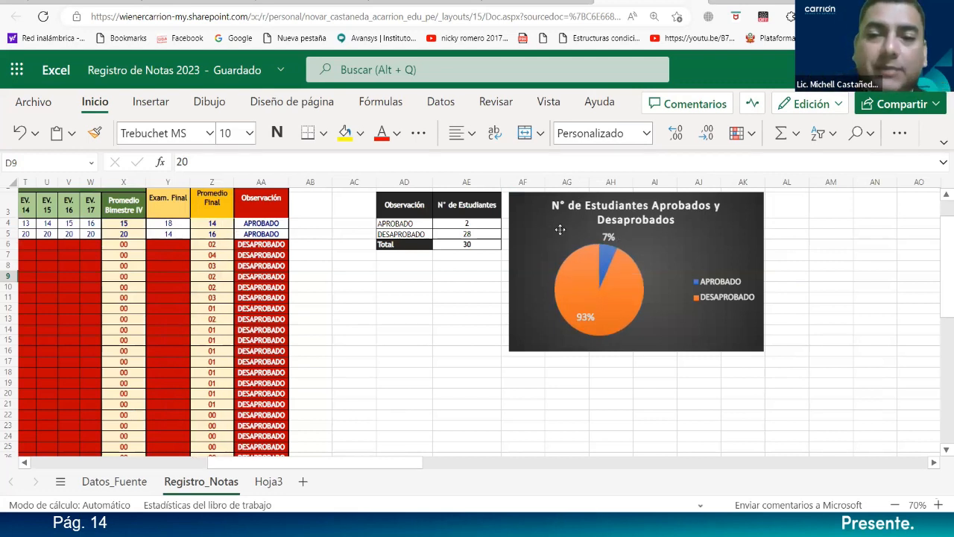
{"action": "left_click", "coordinate": [395, 222]}
{"action": "left_click_drag", "start_coordinate": [405, 205], "coordinate": [474, 244]}
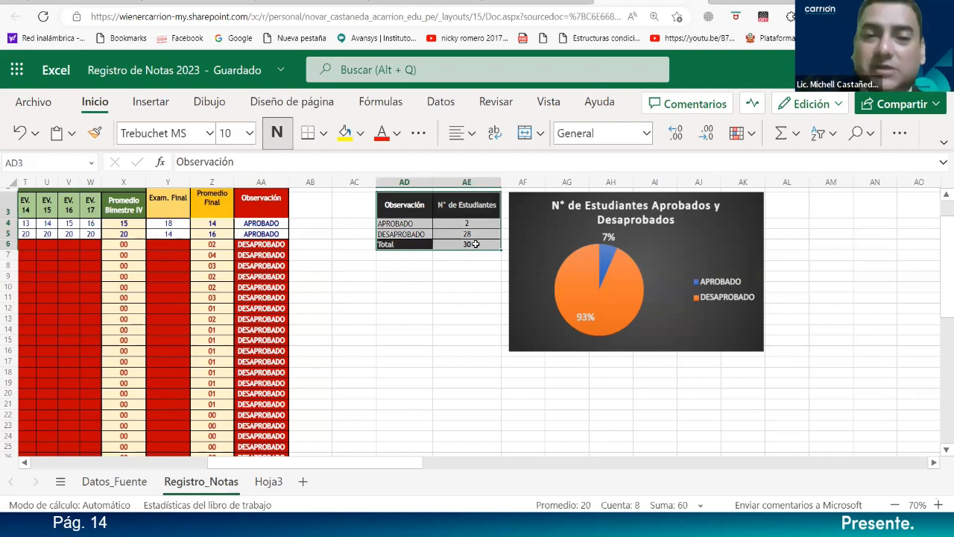
{"action": "left_click", "coordinate": [460, 276]}
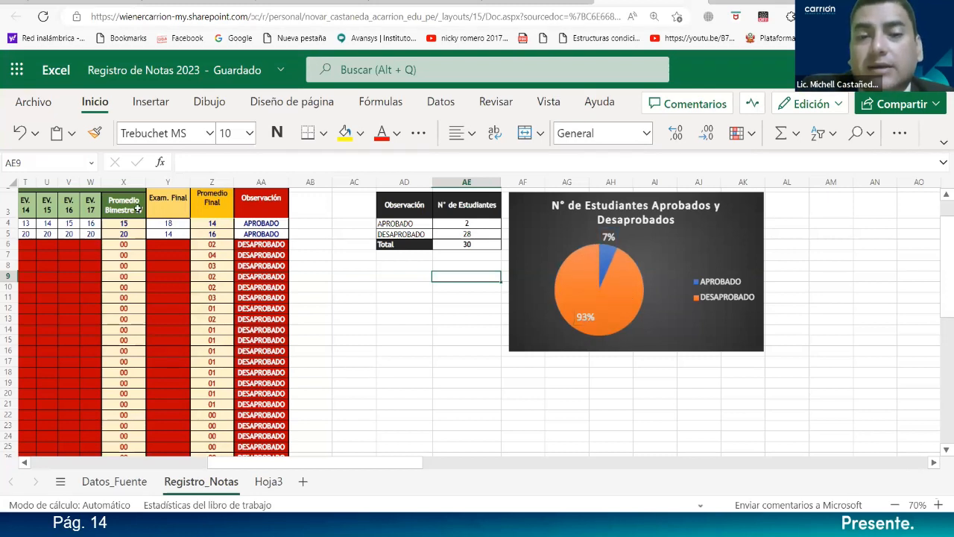
{"action": "left_click", "coordinate": [270, 223]}
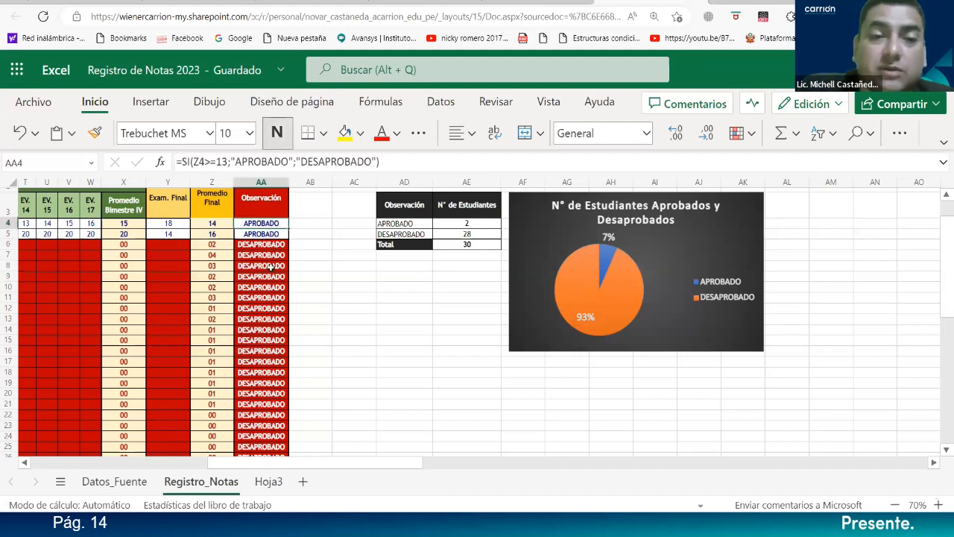
{"action": "scroll", "coordinate": [267, 281], "scroll_direction": "down", "scroll_amount": 5}
{"action": "scroll", "coordinate": [165, 291], "scroll_direction": "up", "scroll_amount": 6}
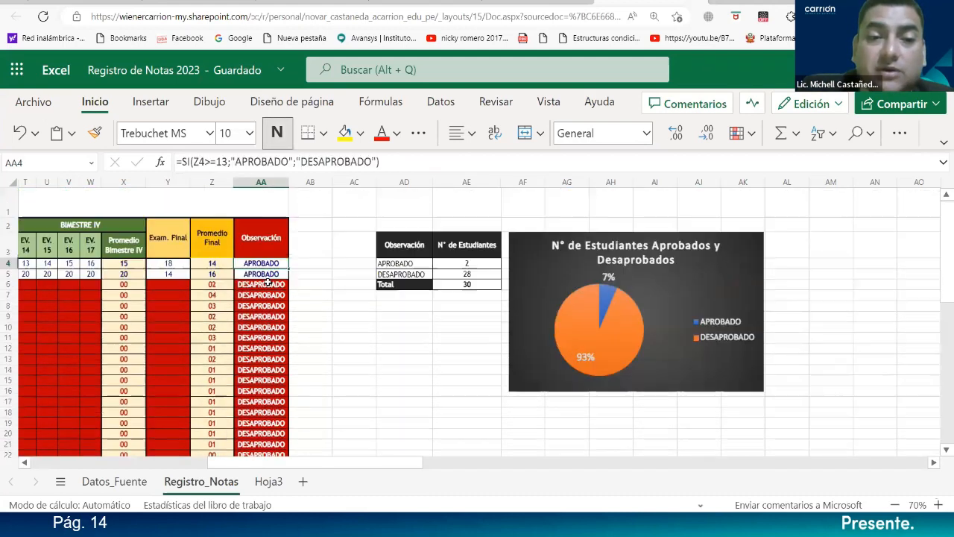
Step: Enter the Exam. Final grades 15, 20, 16, 16 and 18 in cells Y6 to Y10
{"action": "left_click", "coordinate": [165, 287]}
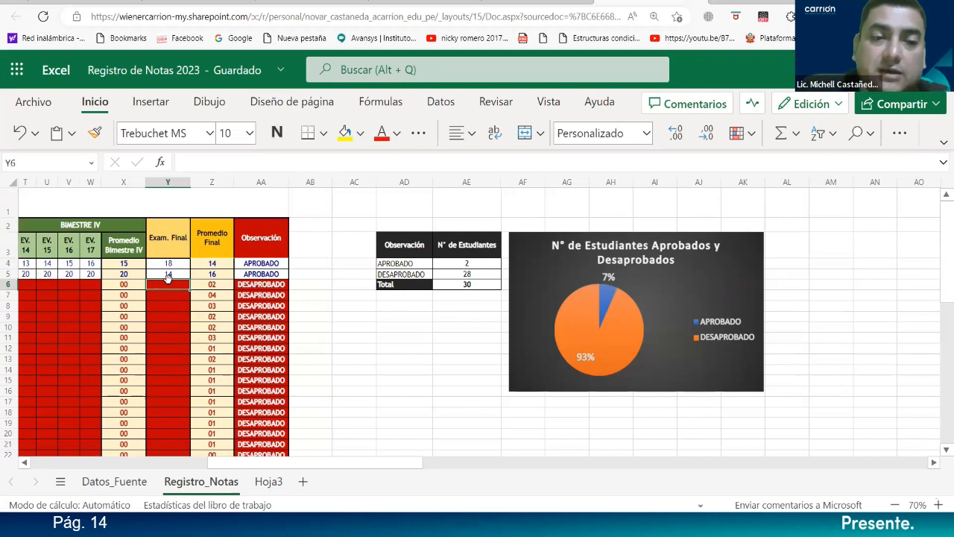
{"action": "type", "text": "15"}
{"action": "key", "text": "Return"}
{"action": "type", "text": "20"}
{"action": "key", "text": "Return"}
{"action": "type", "text": "16"}
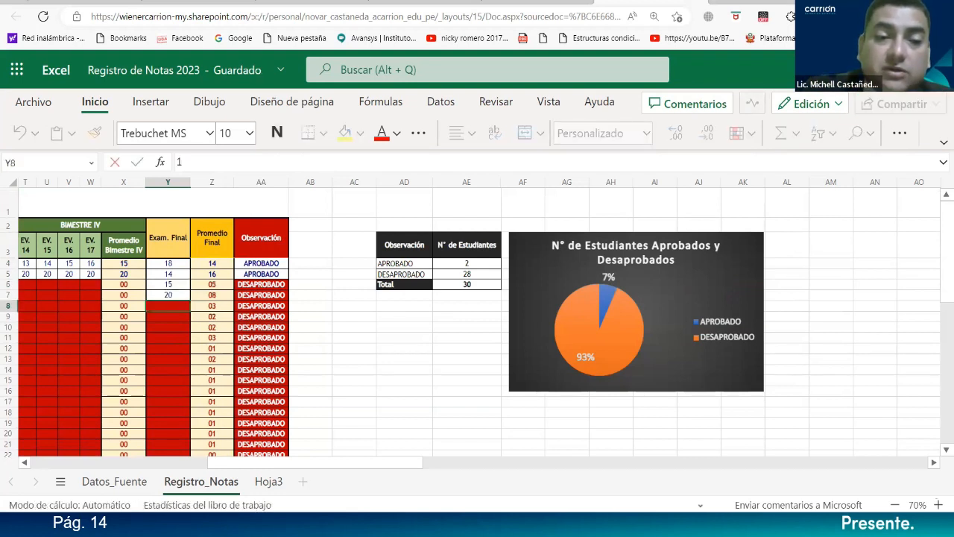
{"action": "key", "text": "Return"}
{"action": "type", "text": "16"}
{"action": "key", "text": "Return"}
{"action": "type", "text": "18"}
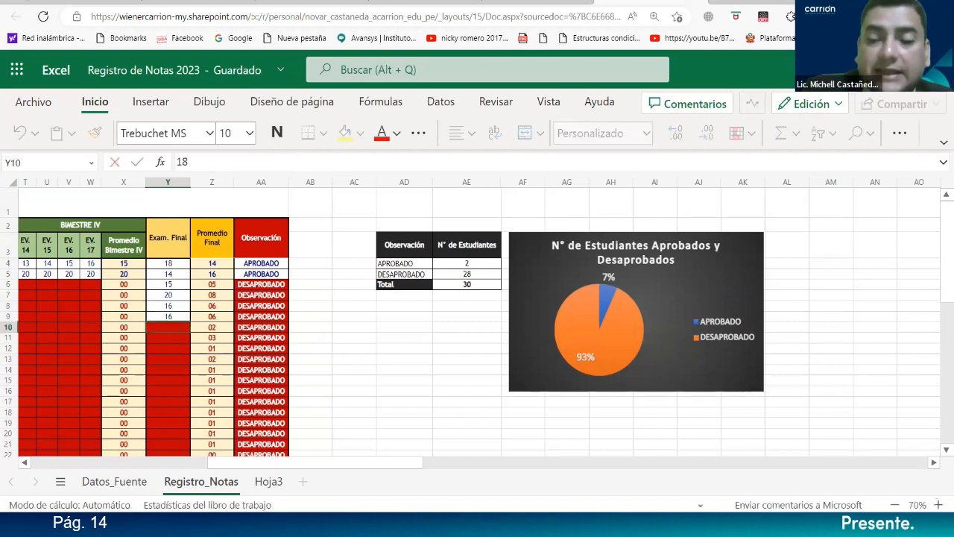
{"action": "key", "text": "Return"}
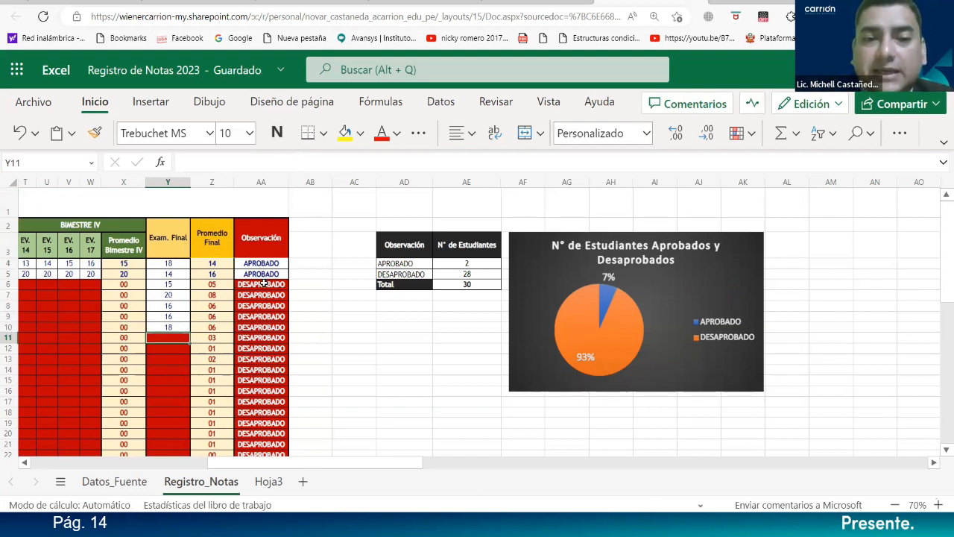
Step: Check the Observación column against the N° de Estudiantes summary table and its pie chart
{"action": "scroll", "coordinate": [265, 284], "scroll_direction": "down", "scroll_amount": 3}
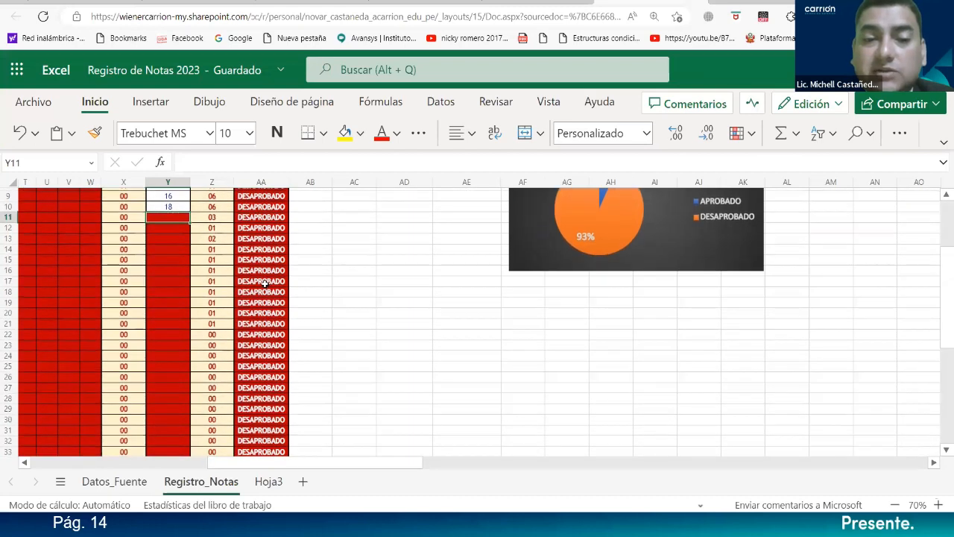
{"action": "scroll", "coordinate": [264, 284], "scroll_direction": "up", "scroll_amount": 3}
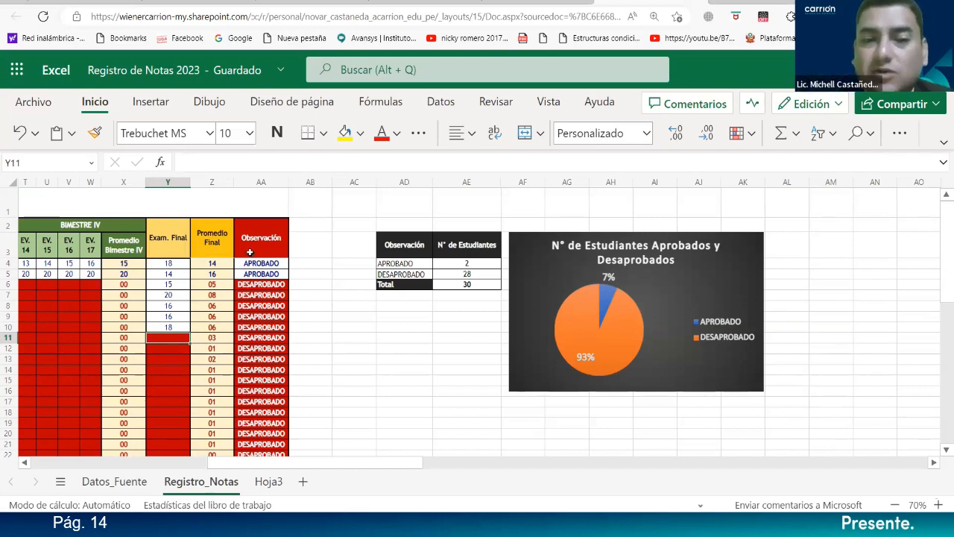
{"action": "left_click_drag", "start_coordinate": [256, 262], "coordinate": [261, 369]}
{"action": "left_click", "coordinate": [336, 325]}
{"action": "left_click_drag", "start_coordinate": [380, 219], "coordinate": [482, 296]}
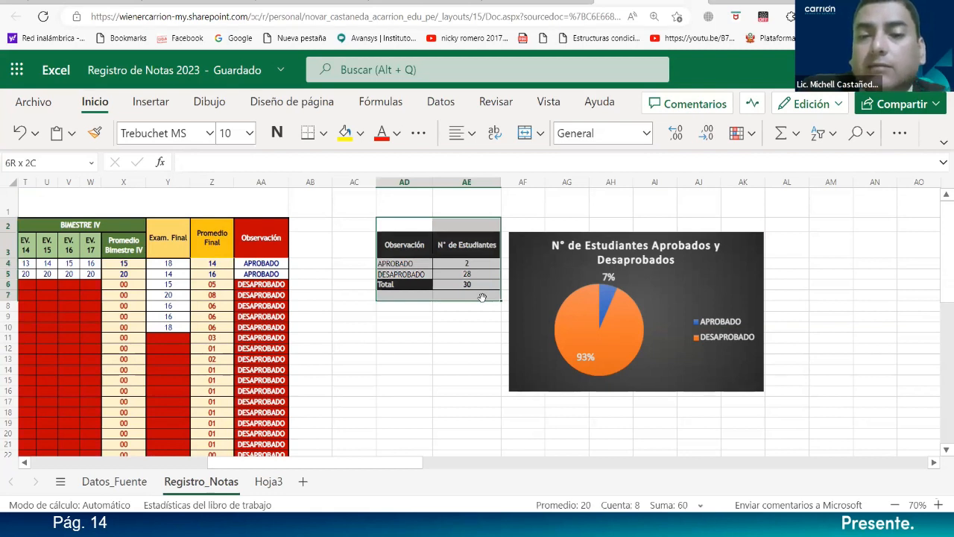
{"action": "left_click", "coordinate": [468, 398]}
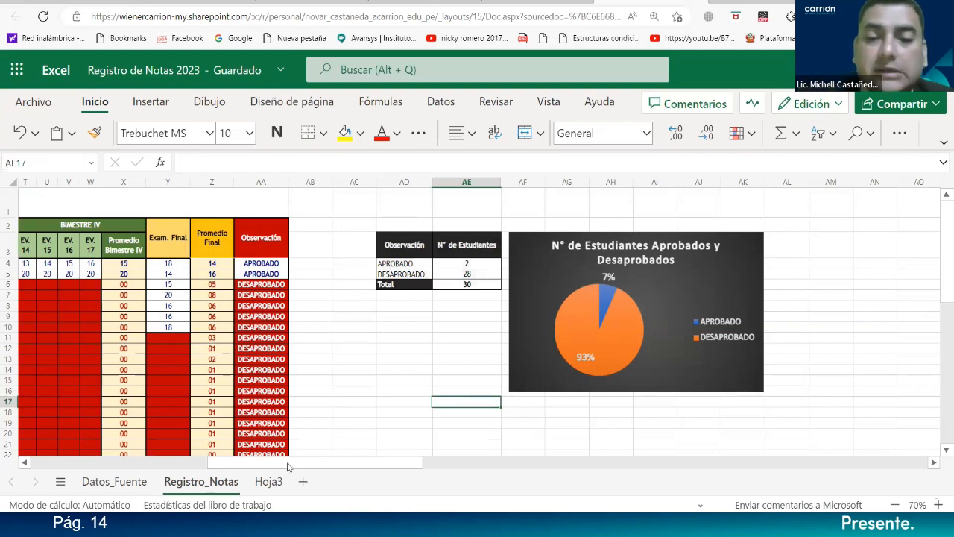
Step: Return to the start of the register and examine the Curso list on the Datos_Fuente sheet
{"action": "left_click_drag", "start_coordinate": [377, 462], "coordinate": [179, 458]}
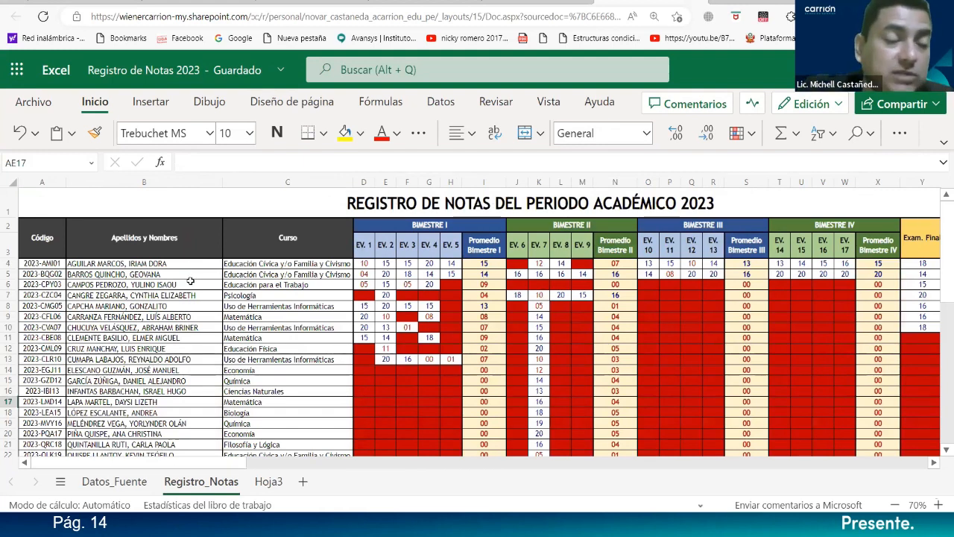
{"action": "left_click", "coordinate": [116, 481]}
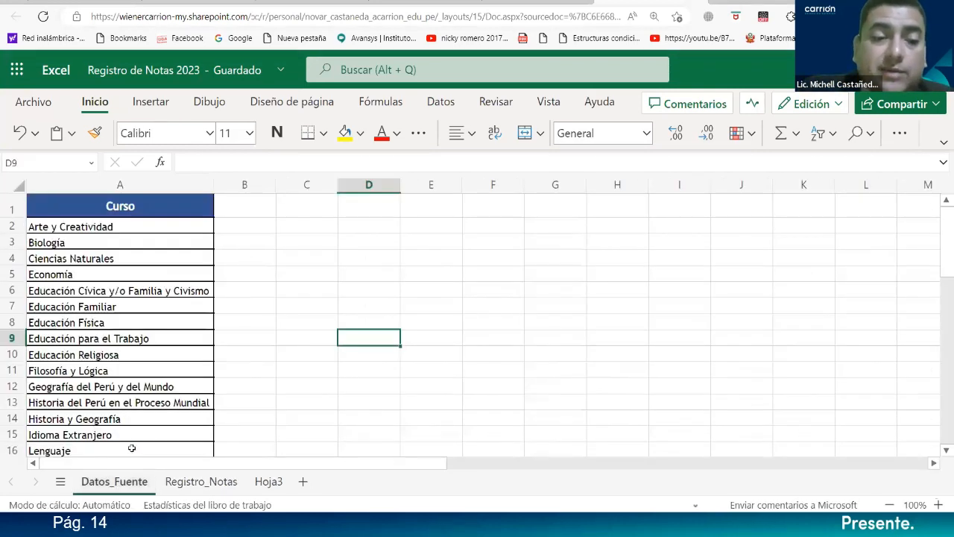
{"action": "scroll", "coordinate": [154, 410], "scroll_direction": "down", "scroll_amount": 2}
{"action": "scroll", "coordinate": [155, 411], "scroll_direction": "down", "scroll_amount": 2}
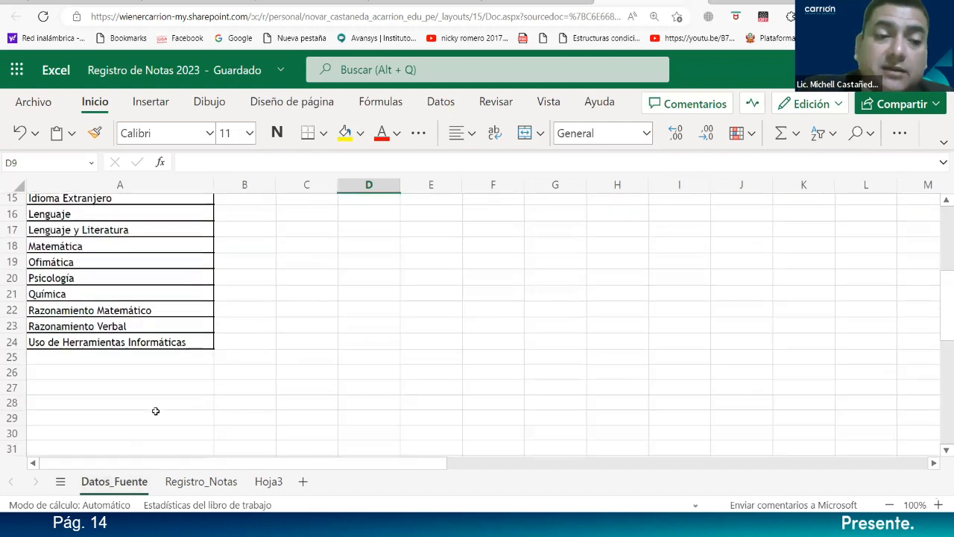
{"action": "scroll", "coordinate": [155, 411], "scroll_direction": "up", "scroll_amount": 5}
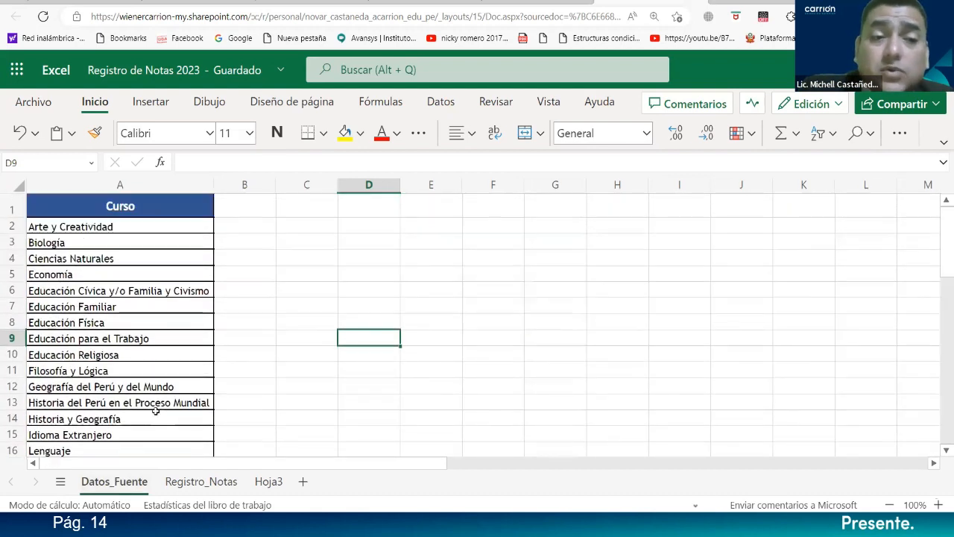
{"action": "scroll", "coordinate": [155, 411], "scroll_direction": "down", "scroll_amount": 3}
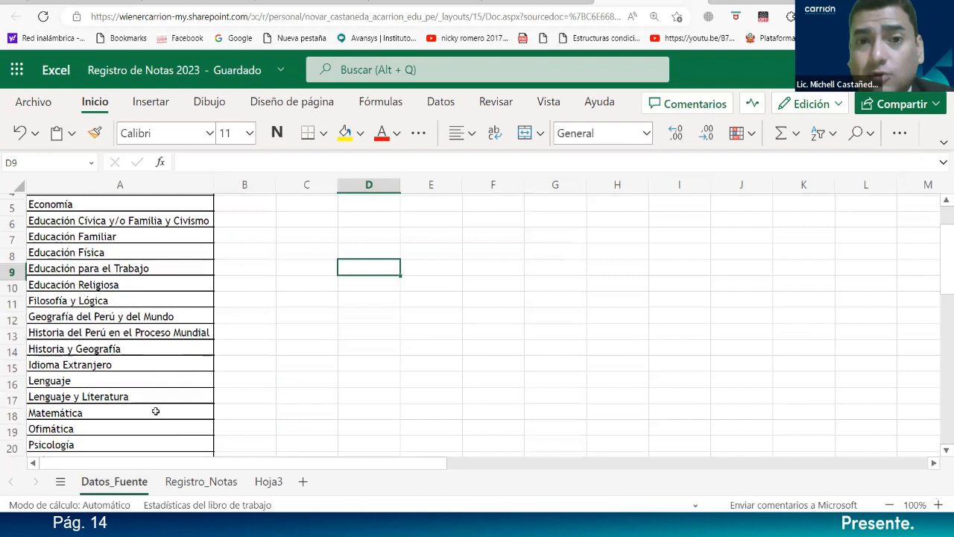
Step: Select the entire Curso list, from A1 down to A24, on the Datos_Fuente sheet
{"action": "scroll", "coordinate": [155, 411], "scroll_direction": "up", "scroll_amount": 3}
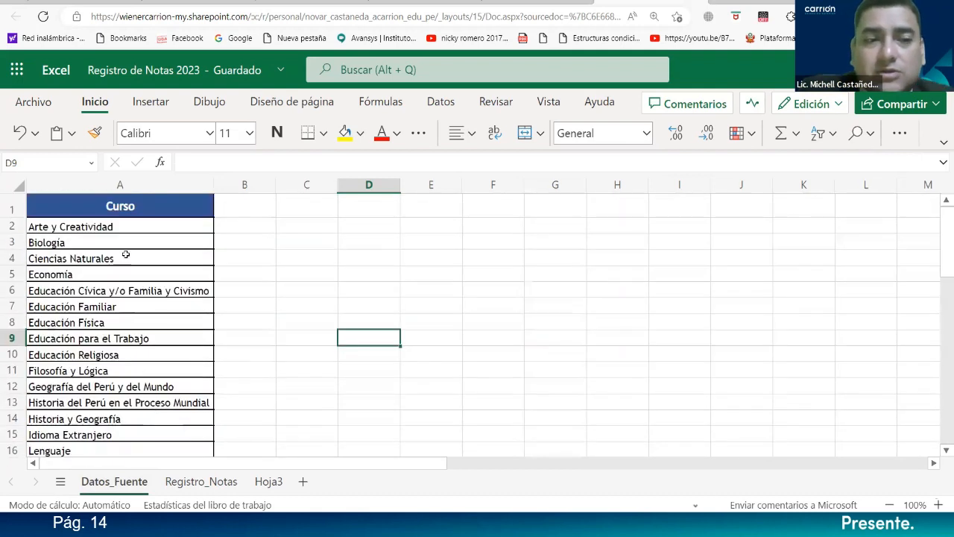
{"action": "left_click", "coordinate": [152, 208]}
{"action": "left_click_drag", "start_coordinate": [152, 210], "coordinate": [141, 227]}
{"action": "scroll", "coordinate": [147, 282], "scroll_direction": "up", "scroll_amount": 7}
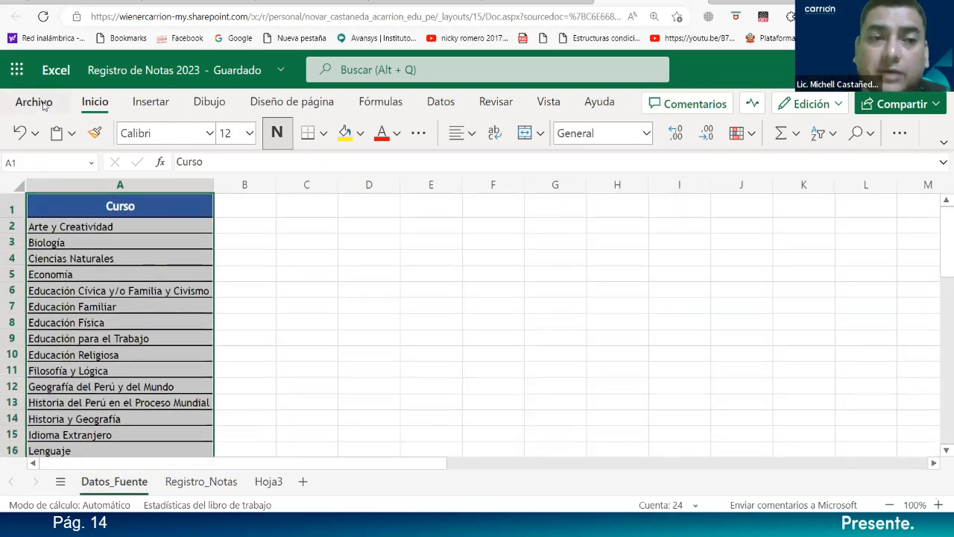
{"action": "left_click", "coordinate": [43, 105]}
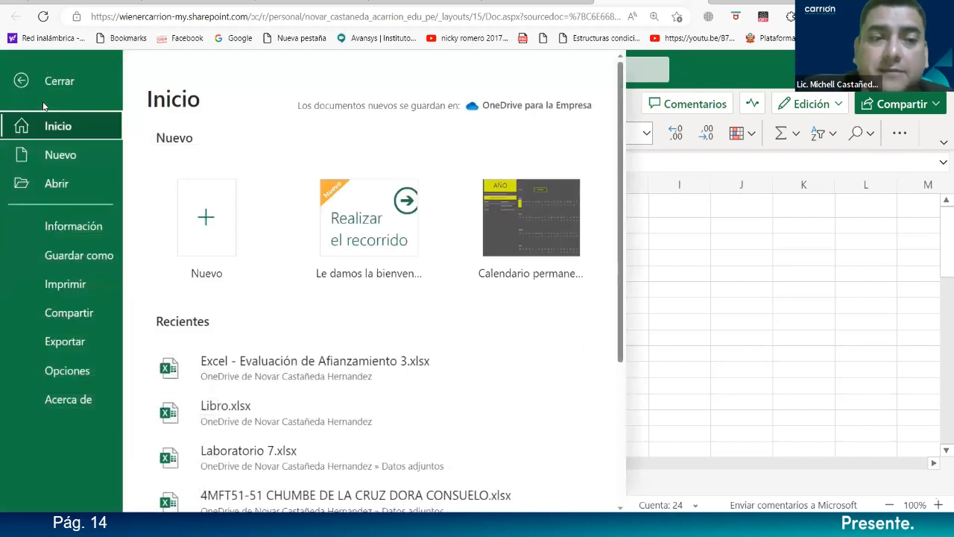
{"action": "left_click", "coordinate": [20, 80]}
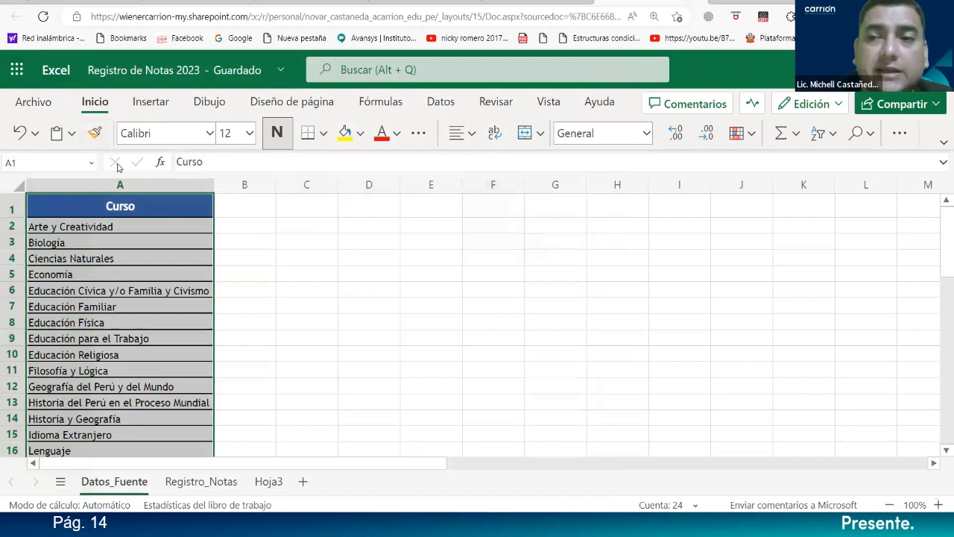
{"action": "left_click", "coordinate": [823, 107]}
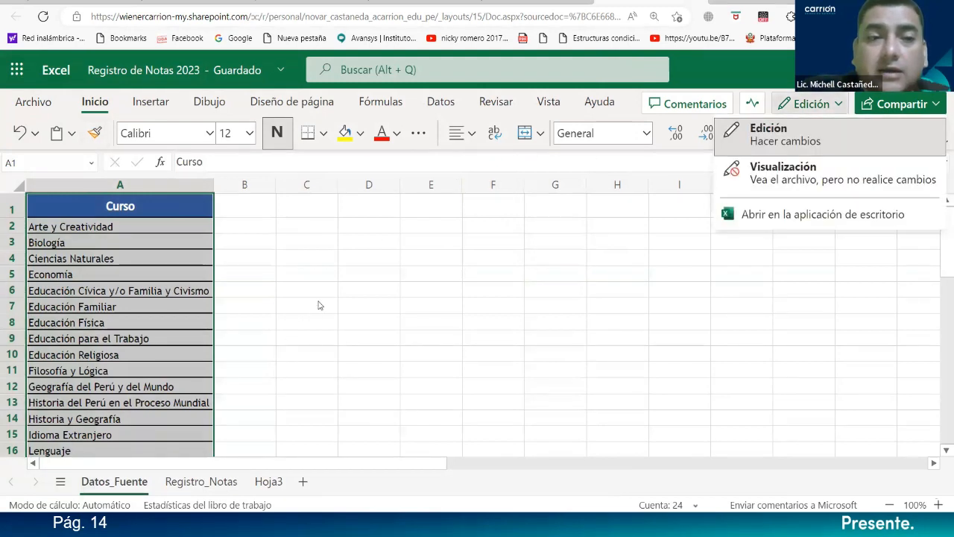
{"action": "key", "text": "Escape"}
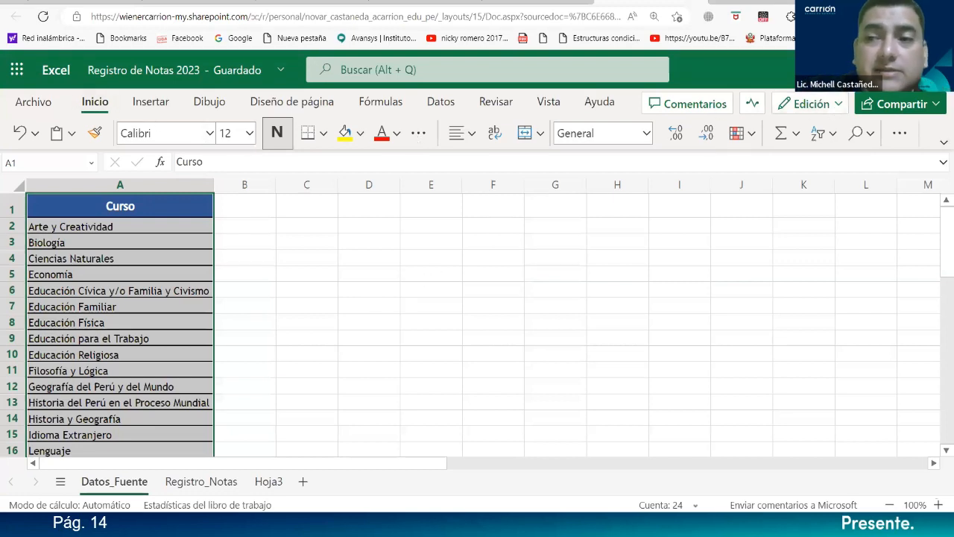
Step: Switch to the full command layout and copy the selected Curso list, checking it down to its last course
{"action": "left_click", "coordinate": [943, 142]}
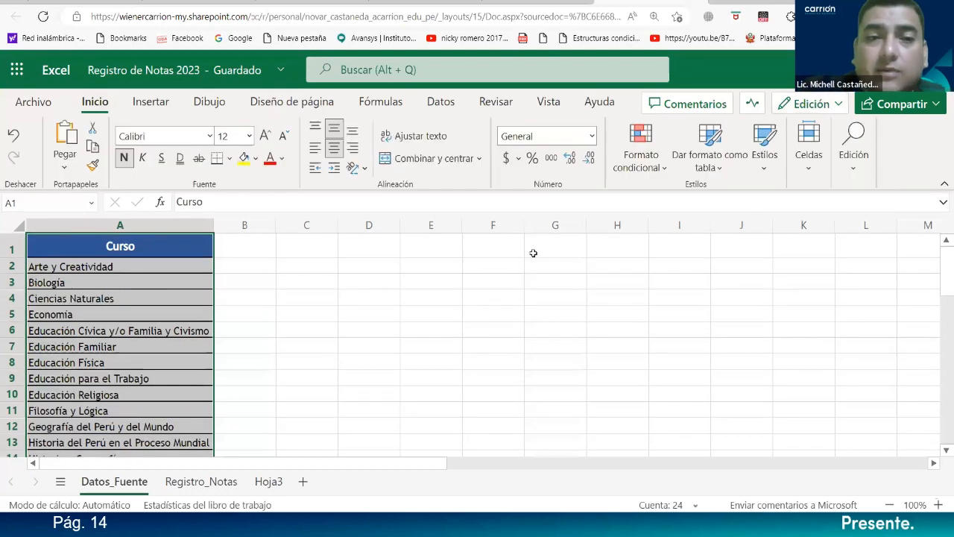
{"action": "left_click", "coordinate": [93, 149]}
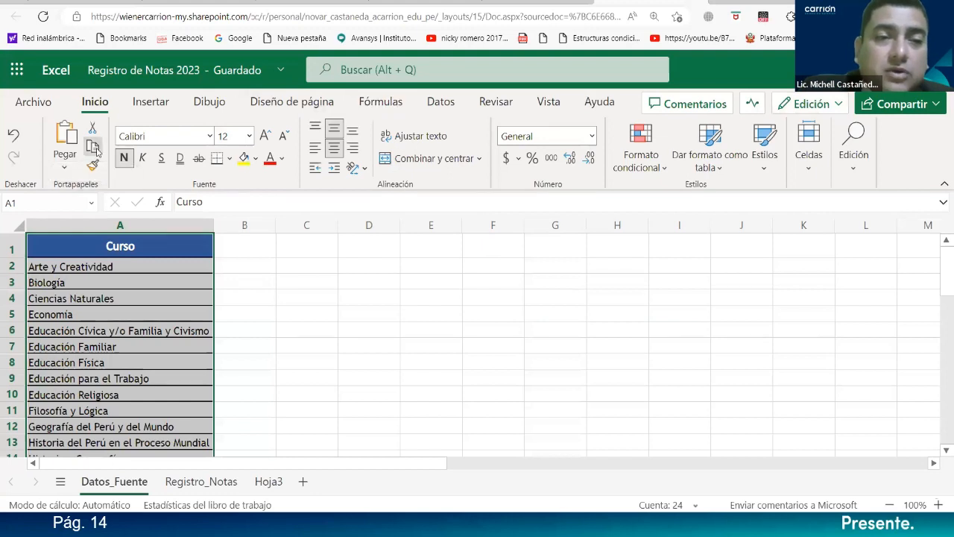
{"action": "scroll", "coordinate": [155, 346], "scroll_direction": "down", "scroll_amount": 5}
{"action": "scroll", "coordinate": [155, 347], "scroll_direction": "down", "scroll_amount": 1}
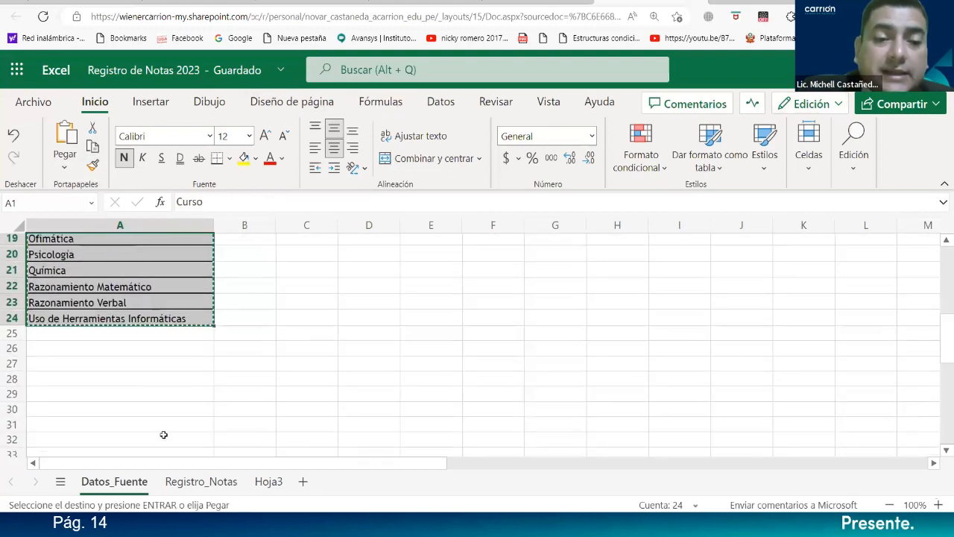
Step: Paste the copied course list at AM3 on the Registro_Notas sheet and autofit column AM to its contents
{"action": "left_click", "coordinate": [201, 481]}
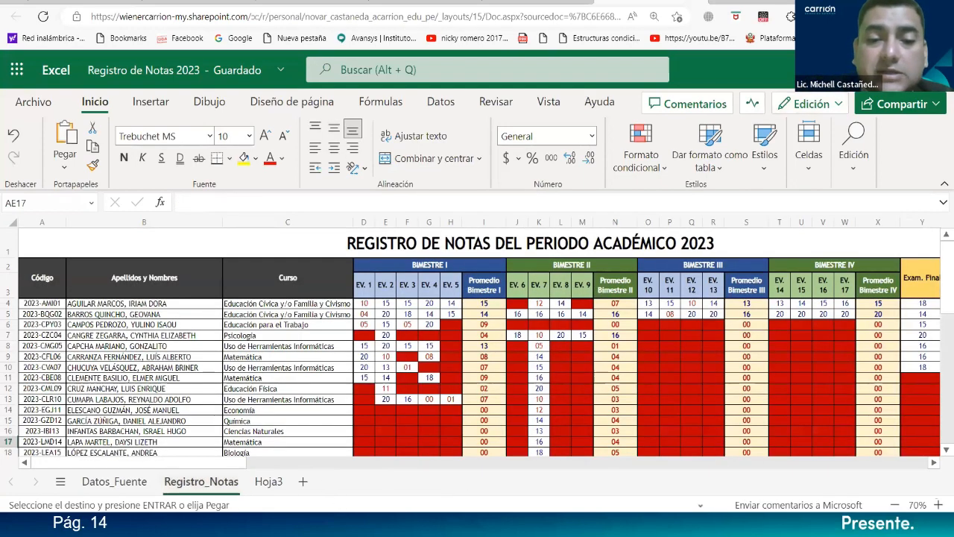
{"action": "left_click_drag", "start_coordinate": [223, 463], "coordinate": [501, 478]}
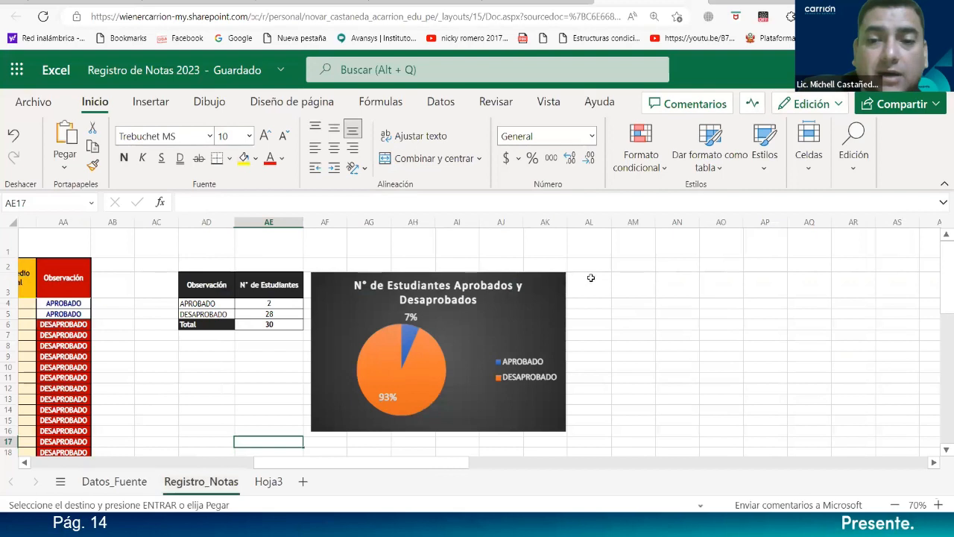
{"action": "left_click", "coordinate": [618, 282]}
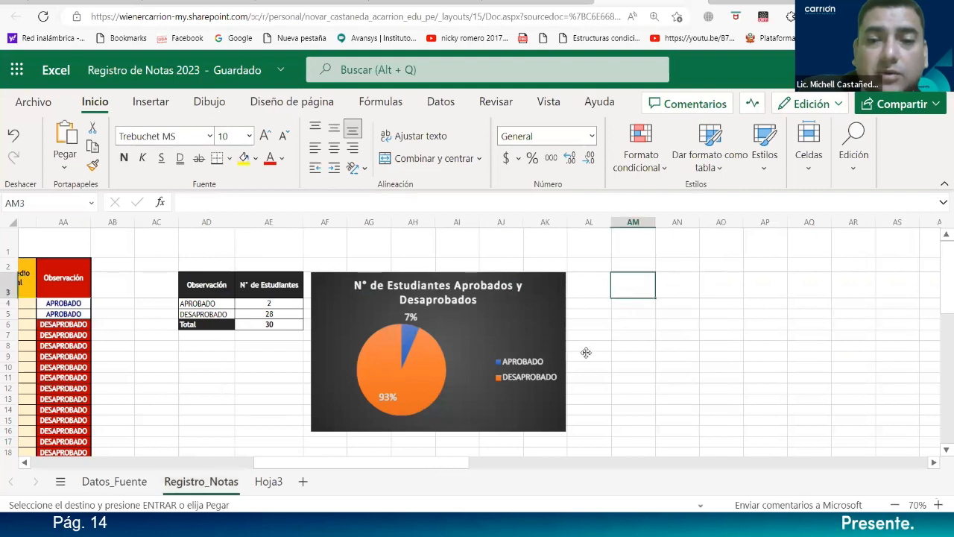
{"action": "left_click", "coordinate": [68, 132]}
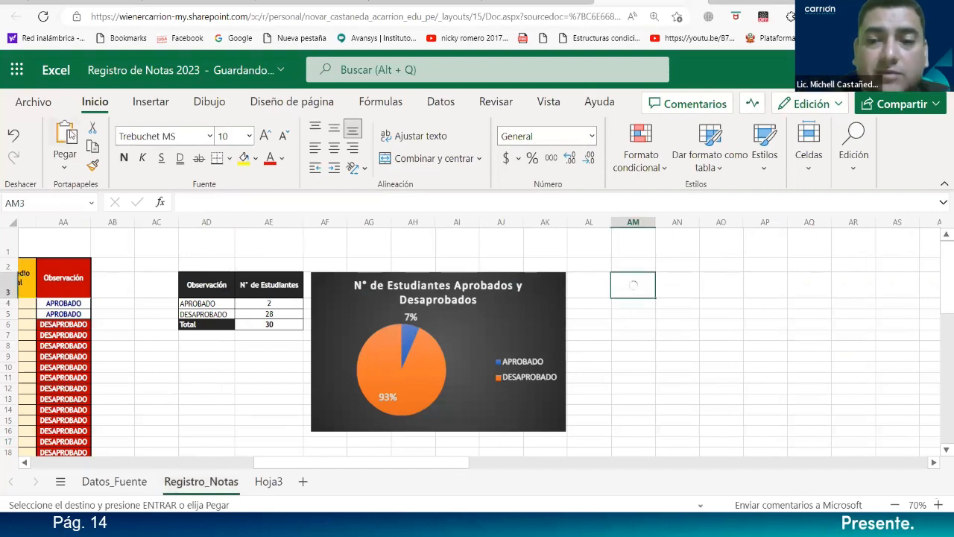
{"action": "double_click", "coordinate": [655, 222]}
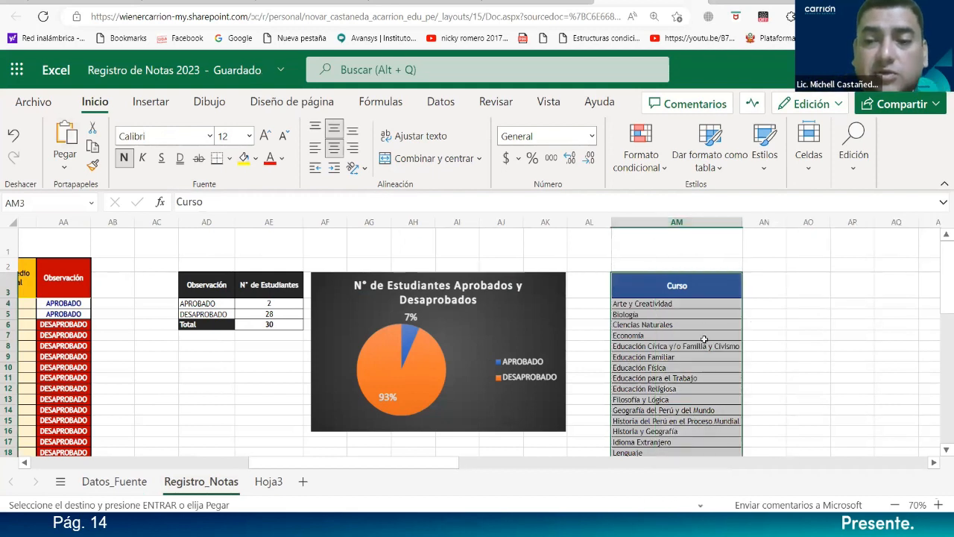
{"action": "scroll", "coordinate": [704, 350], "scroll_direction": "down", "scroll_amount": 3}
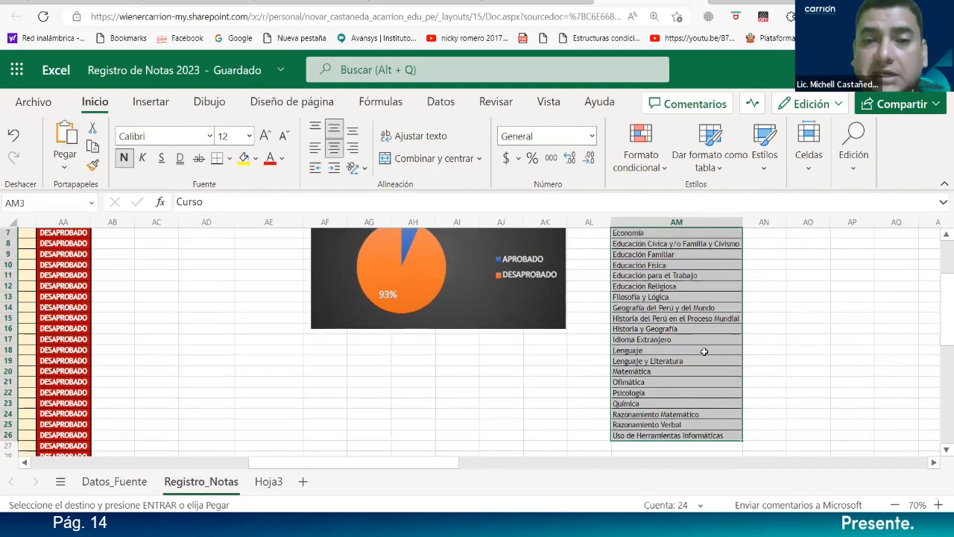
{"action": "scroll", "coordinate": [704, 350], "scroll_direction": "down", "scroll_amount": 3}
{"action": "left_click", "coordinate": [784, 375]}
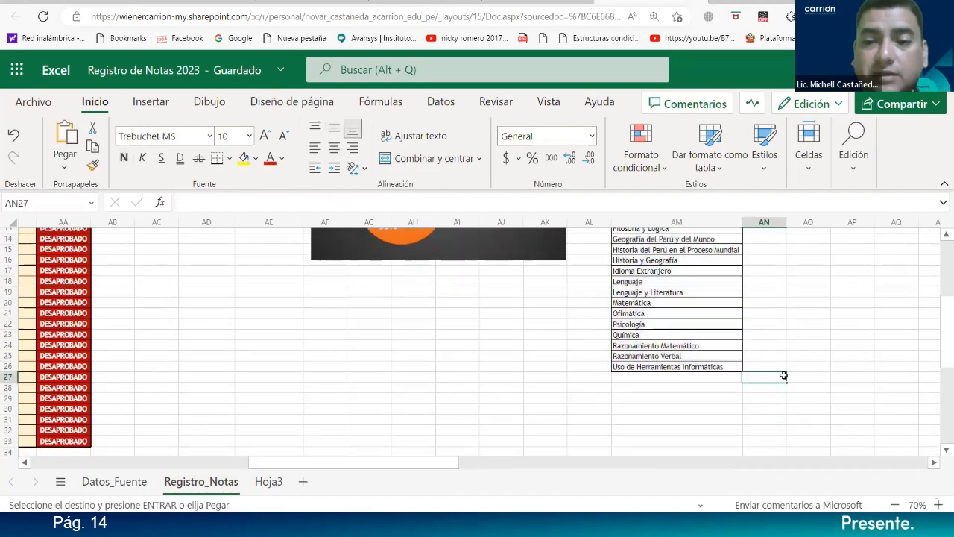
Step: Fill the Curso header in AM3 with the near-black theme colour, matching the existing summary table's header
{"action": "scroll", "coordinate": [784, 375], "scroll_direction": "up", "scroll_amount": 4}
{"action": "scroll", "coordinate": [783, 375], "scroll_direction": "up", "scroll_amount": 2}
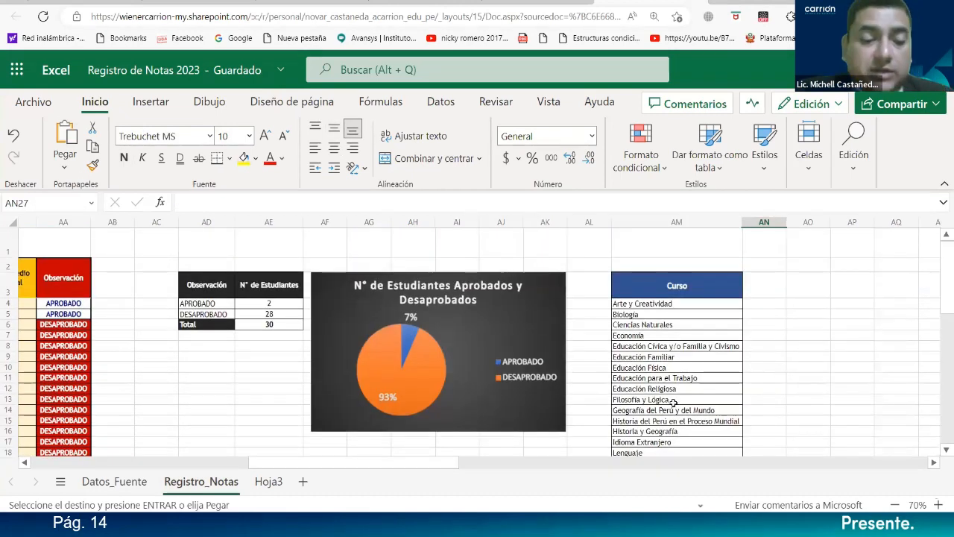
{"action": "scroll", "coordinate": [669, 400], "scroll_direction": "up", "scroll_amount": 1}
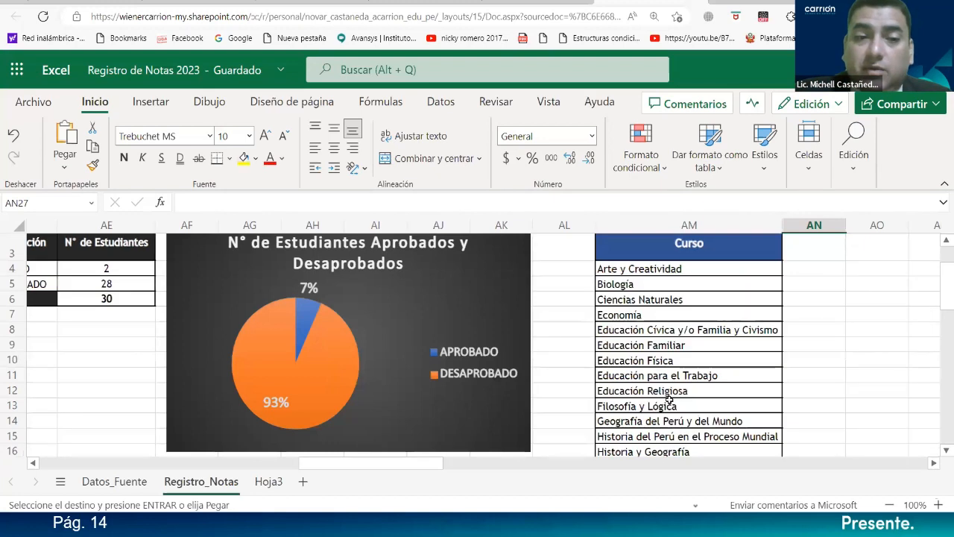
{"action": "scroll", "coordinate": [669, 401], "scroll_direction": "up", "scroll_amount": 1}
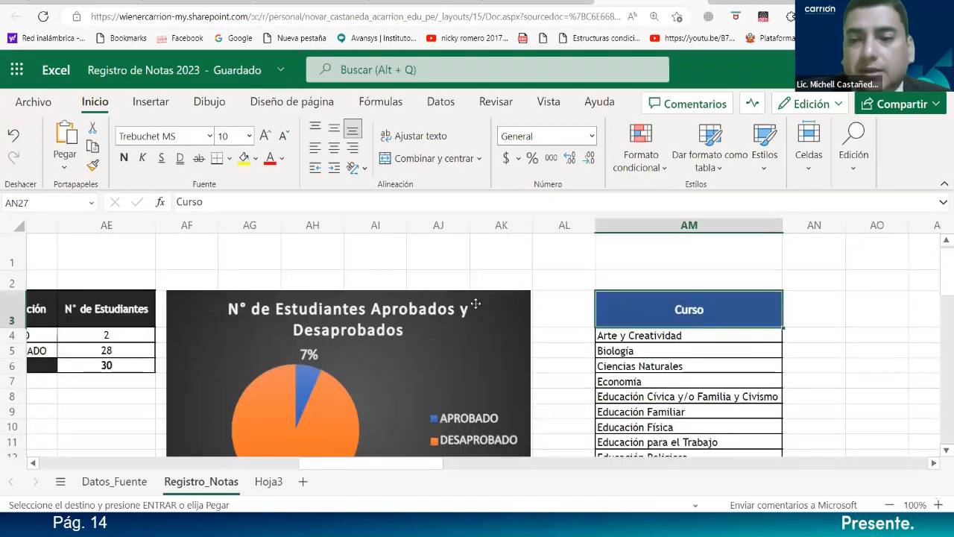
{"action": "left_click", "coordinate": [698, 319]}
{"action": "left_click", "coordinate": [255, 158]}
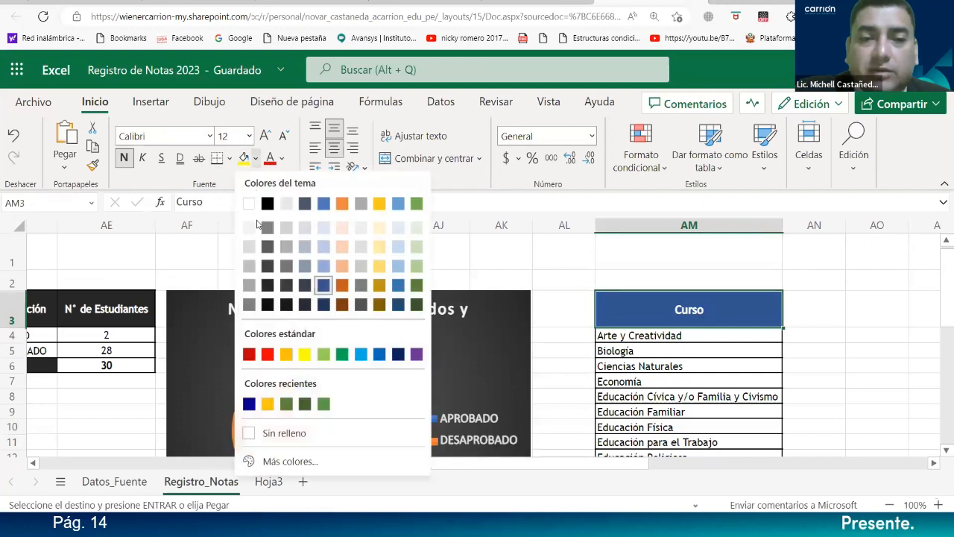
{"action": "left_click", "coordinate": [267, 285]}
{"action": "left_click", "coordinate": [829, 319]}
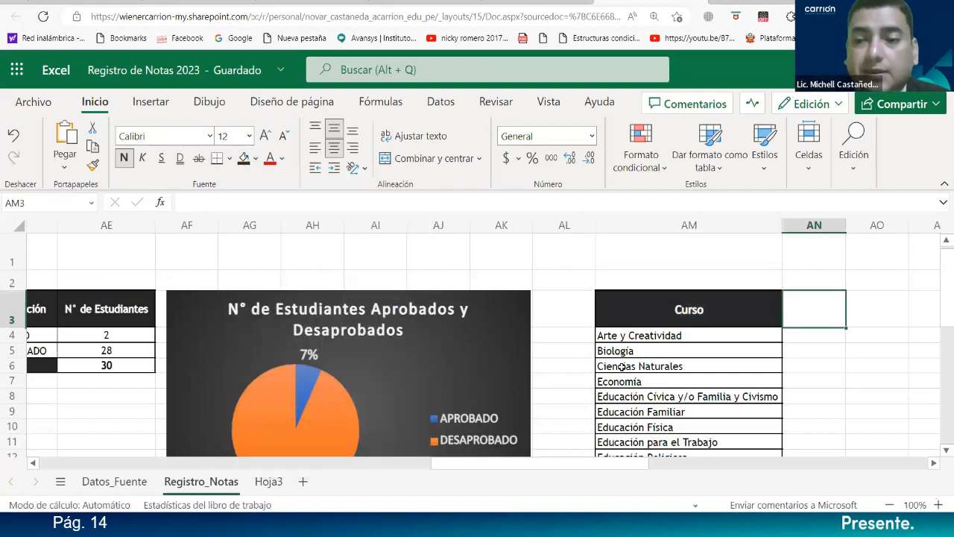
Step: Copy the N° de Estudiantes header from AE3 into AN3 and autofit column AN
{"action": "left_click", "coordinate": [111, 309]}
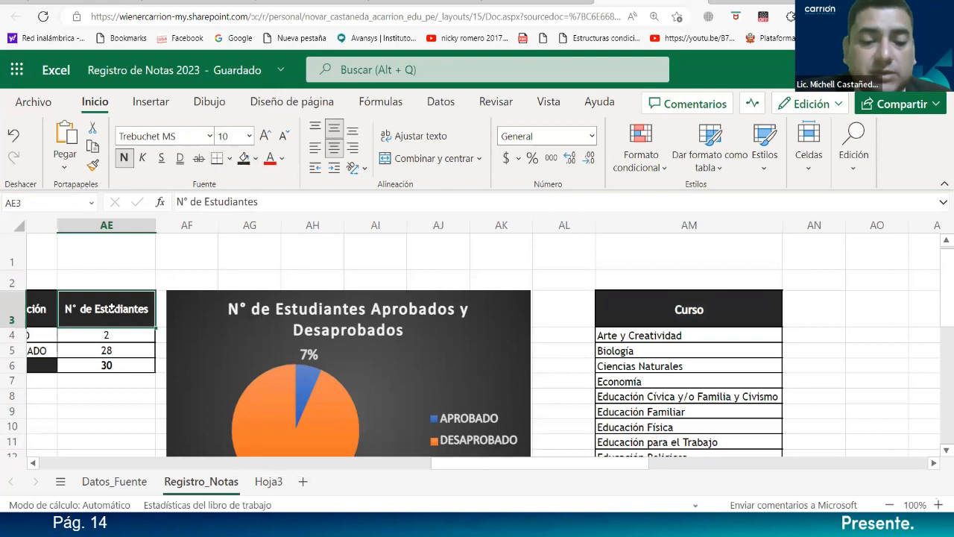
{"action": "key", "text": "ctrl+c"}
{"action": "left_click", "coordinate": [801, 314]}
{"action": "key", "text": "ctrl+v"}
{"action": "key", "text": "Down"}
{"action": "key", "text": "Down"}
{"action": "key", "text": "Down"}
{"action": "key", "text": "Down"}
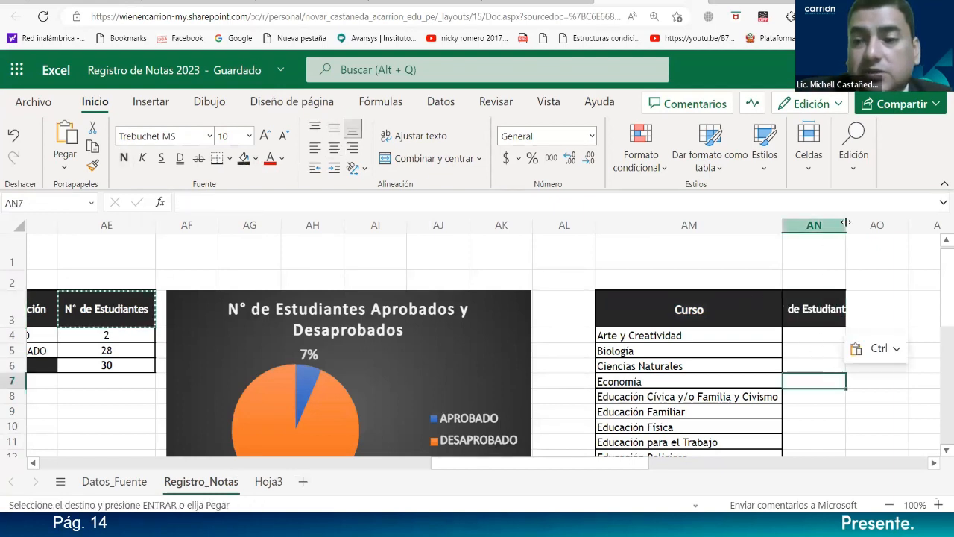
{"action": "double_click", "coordinate": [846, 222]}
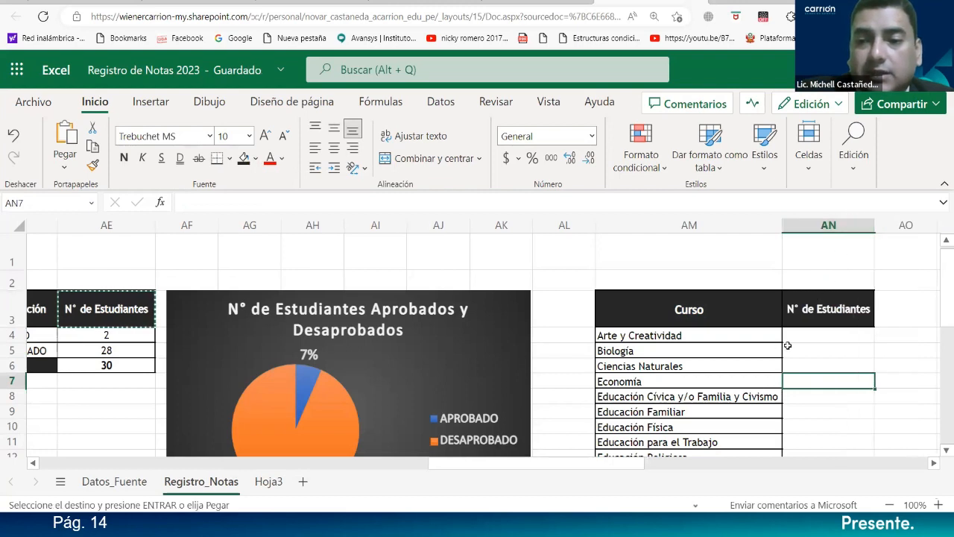
Step: Apply all borders to the Curso and N° de Estudiantes table, range AM3:AN26
{"action": "left_click", "coordinate": [738, 334]}
{"action": "mouse_move", "coordinate": [702, 309]}
{"action": "left_mouse_down"}
{"action": "mouse_move", "coordinate": [697, 451]}
{"action": "mouse_move", "coordinate": [804, 466]}
{"action": "mouse_move", "coordinate": [778, 235]}
{"action": "mouse_move", "coordinate": [798, 246]}
{"action": "mouse_move", "coordinate": [810, 363]}
{"action": "left_mouse_up"}
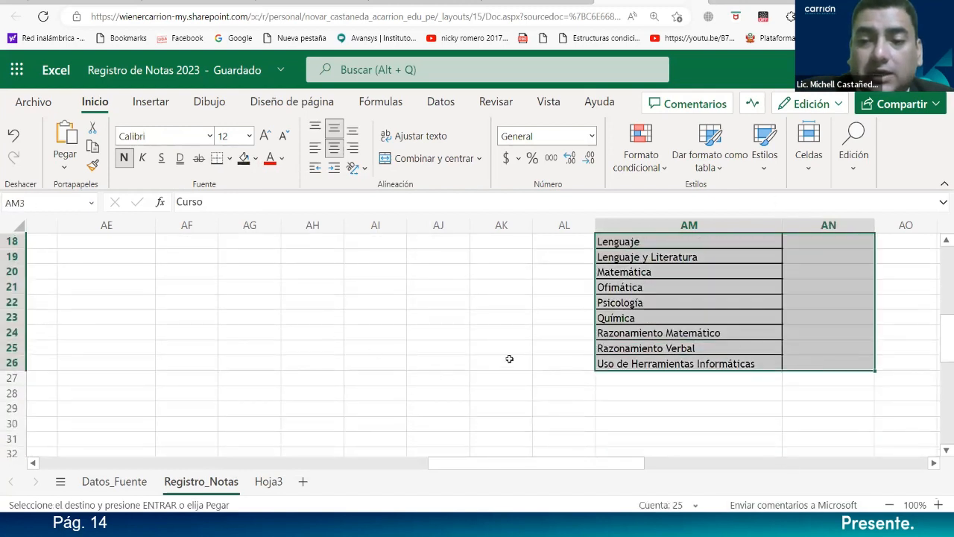
{"action": "left_click", "coordinate": [230, 158]}
{"action": "left_click", "coordinate": [305, 273]}
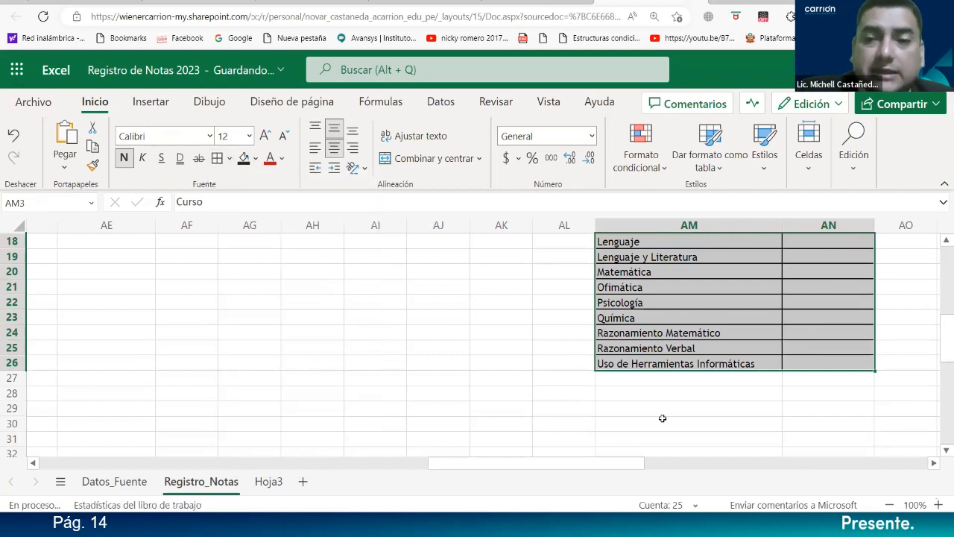
{"action": "scroll", "coordinate": [710, 362], "scroll_direction": "up", "scroll_amount": 6}
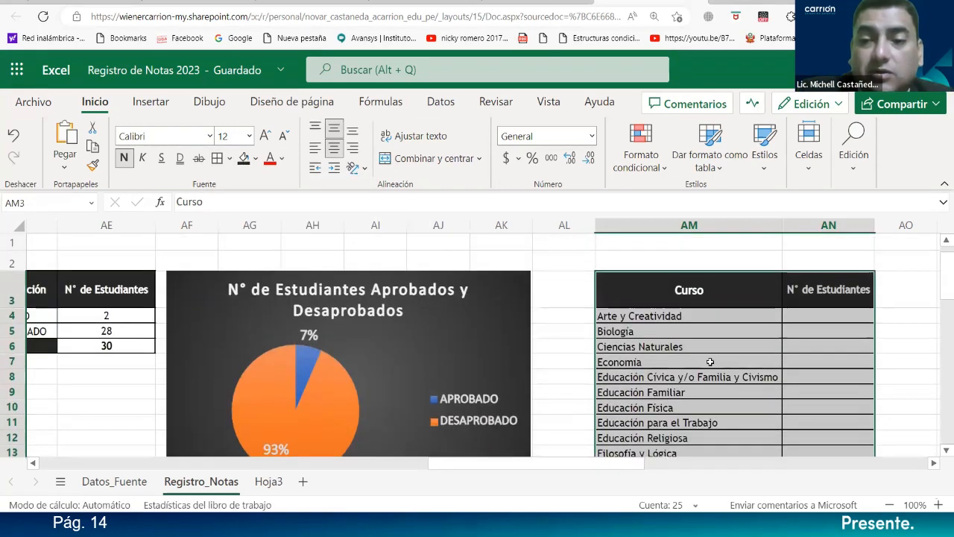
{"action": "scroll", "coordinate": [710, 361], "scroll_direction": "up", "scroll_amount": 1}
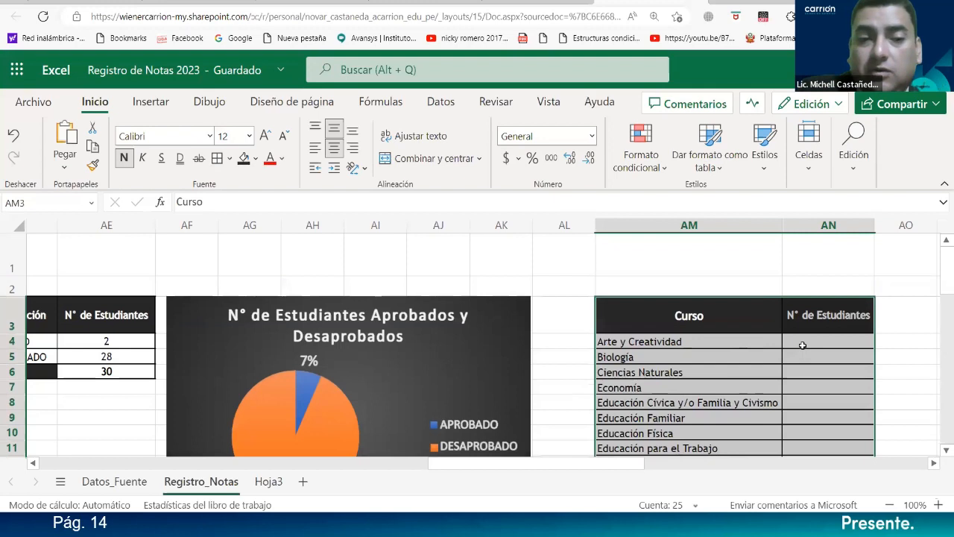
{"action": "left_click", "coordinate": [802, 345]}
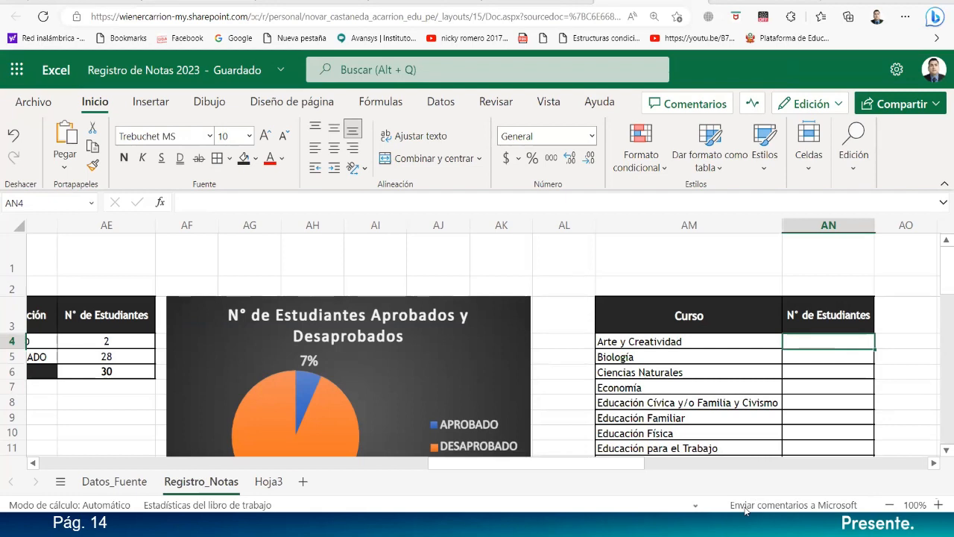
{"action": "left_click", "coordinate": [709, 339]}
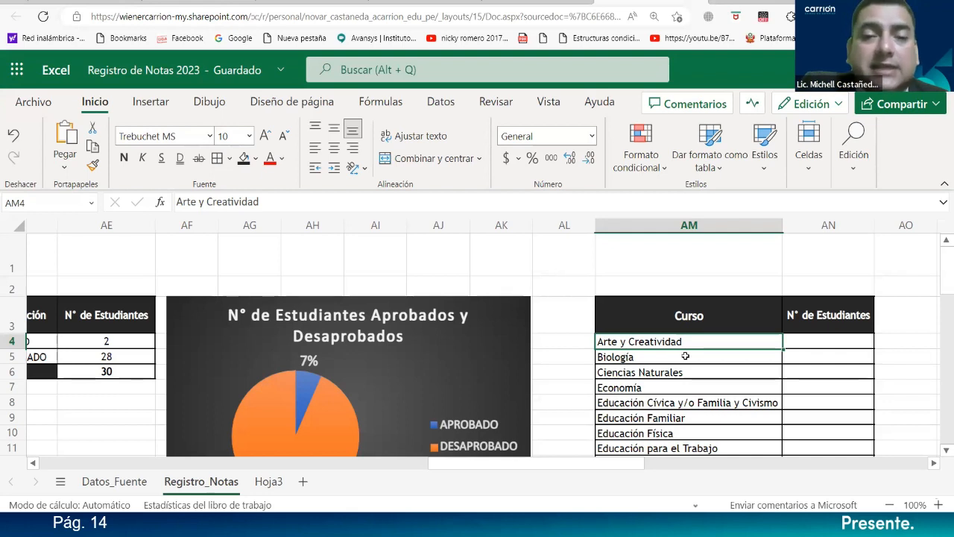
{"action": "scroll", "coordinate": [685, 357], "scroll_direction": "down", "scroll_amount": 3}
{"action": "scroll", "coordinate": [833, 375], "scroll_direction": "up", "scroll_amount": 3}
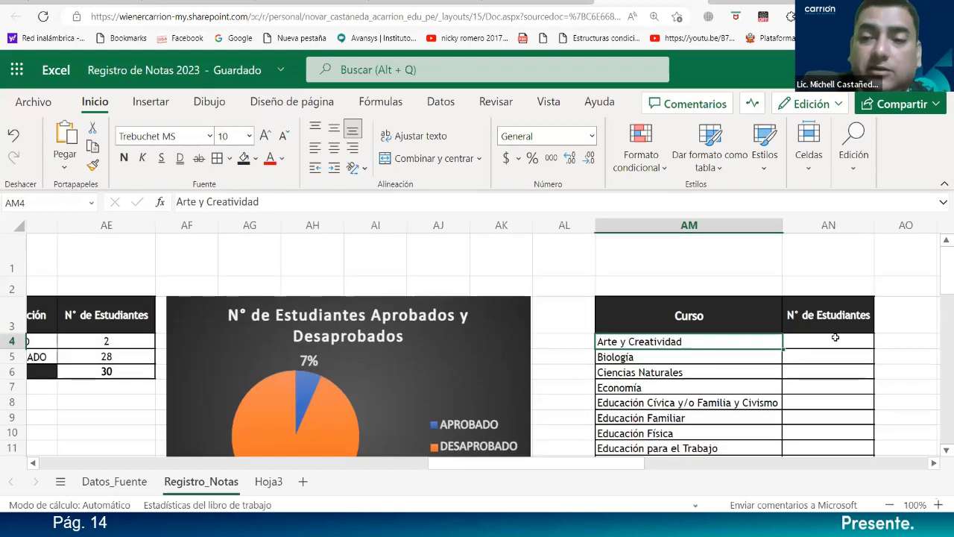
Step: Start a CONTAR.SI formula in AN4 with the register's Curso entries, C4:C33, as its range
{"action": "left_click", "coordinate": [835, 337]}
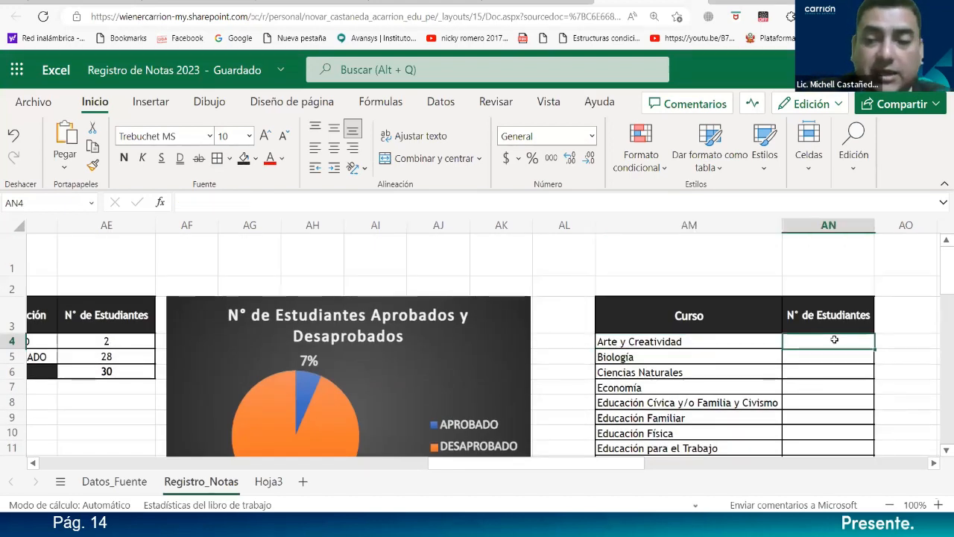
{"action": "type", "text": "=C"}
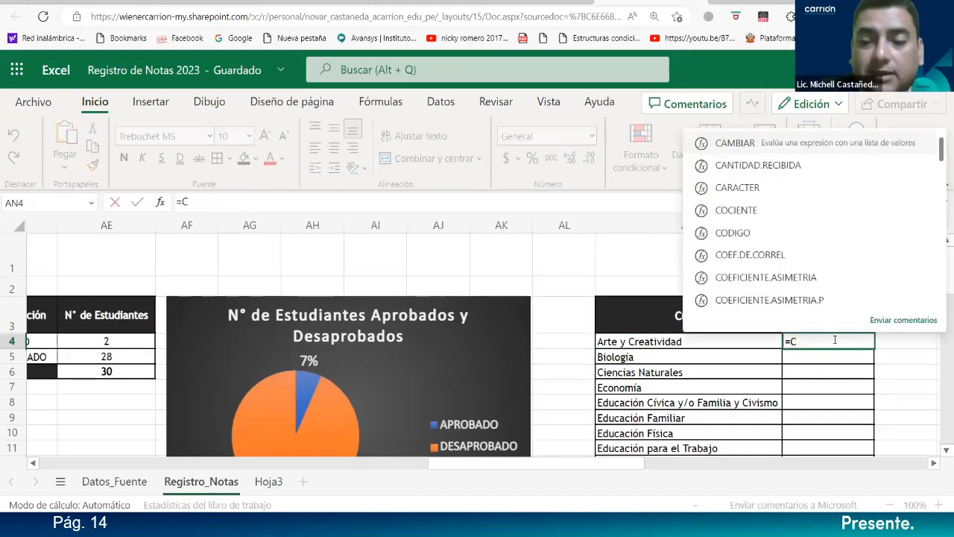
{"action": "type", "text": "ON"}
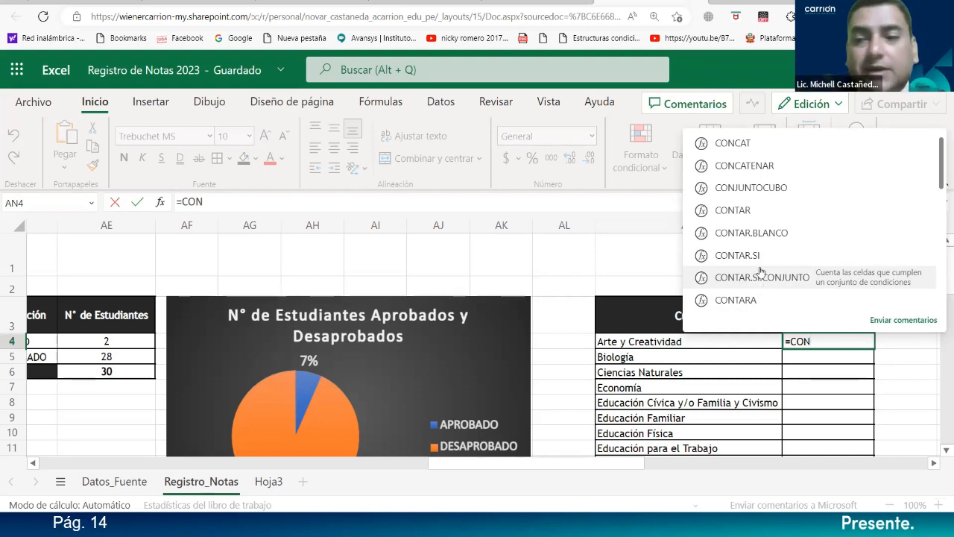
{"action": "left_click", "coordinate": [737, 255]}
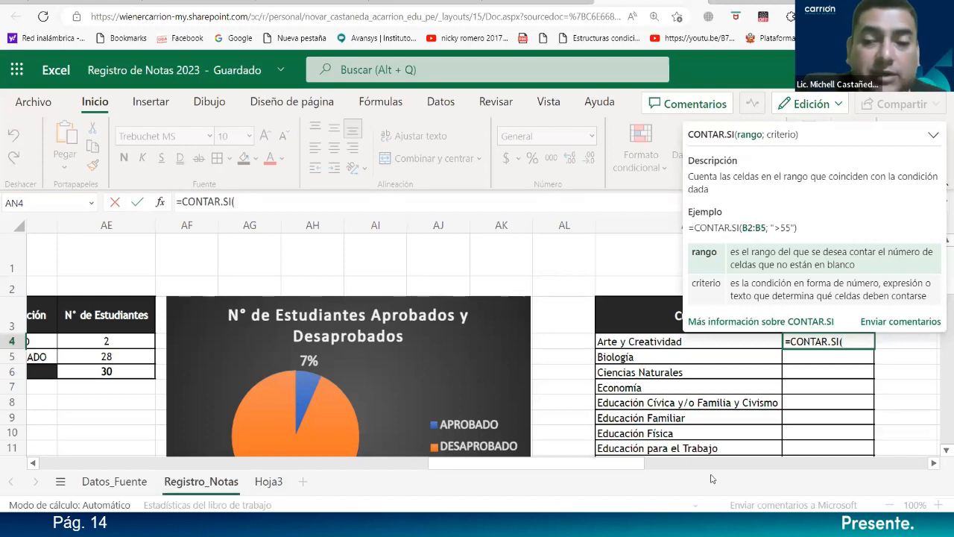
{"action": "left_click_drag", "start_coordinate": [605, 469], "coordinate": [307, 492]}
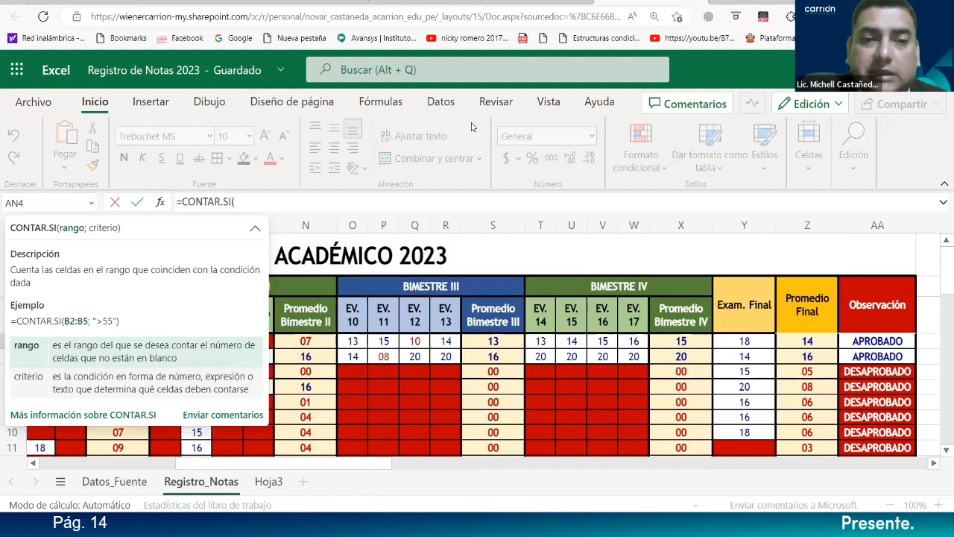
{"action": "scroll", "coordinate": [159, 430], "scroll_direction": "left", "scroll_amount": 10}
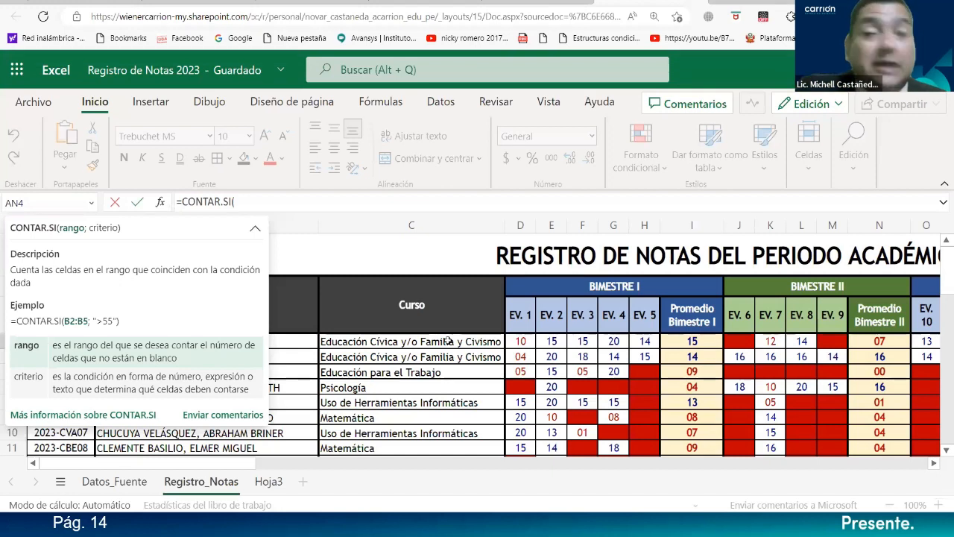
{"action": "mouse_move", "coordinate": [447, 340]}
{"action": "left_mouse_down"}
{"action": "mouse_move", "coordinate": [438, 479]}
{"action": "mouse_move", "coordinate": [453, 330]}
{"action": "left_mouse_up"}
{"action": "scroll", "coordinate": [452, 330], "scroll_direction": "up", "scroll_amount": 8}
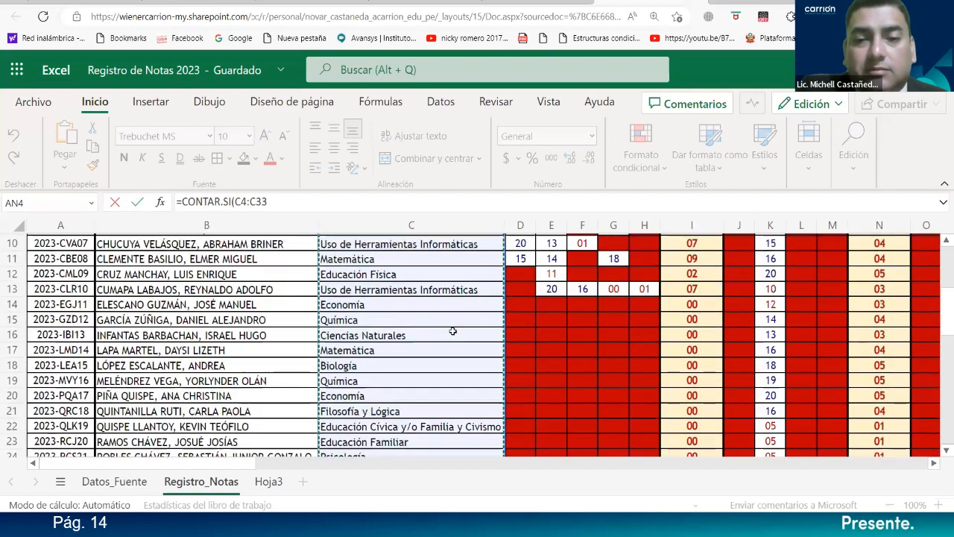
Step: Make the formula's range absolute as $C$4:$C$33 and add the semicolon before the criterion
{"action": "left_click", "coordinate": [239, 201]}
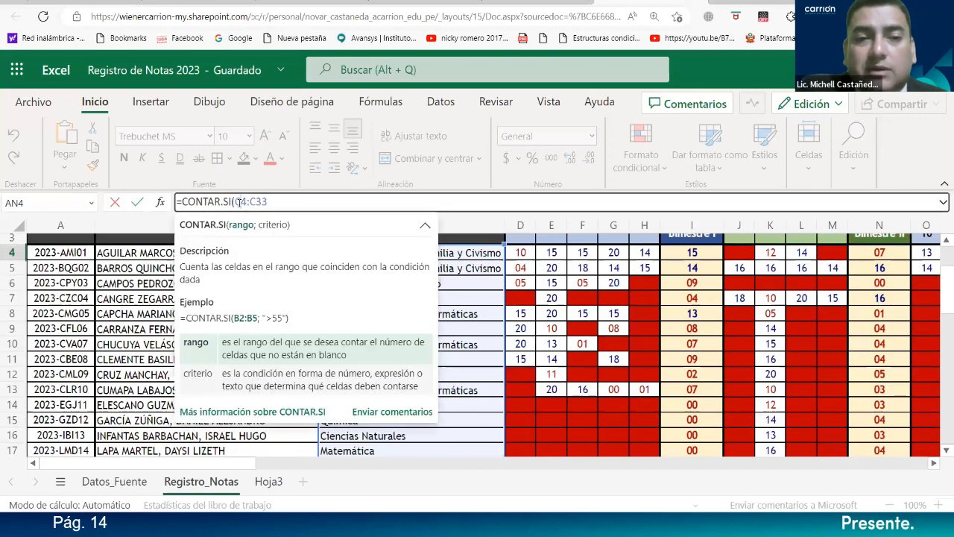
{"action": "key", "text": "F4"}
{"action": "left_click", "coordinate": [264, 201]}
{"action": "key", "text": "F4"}
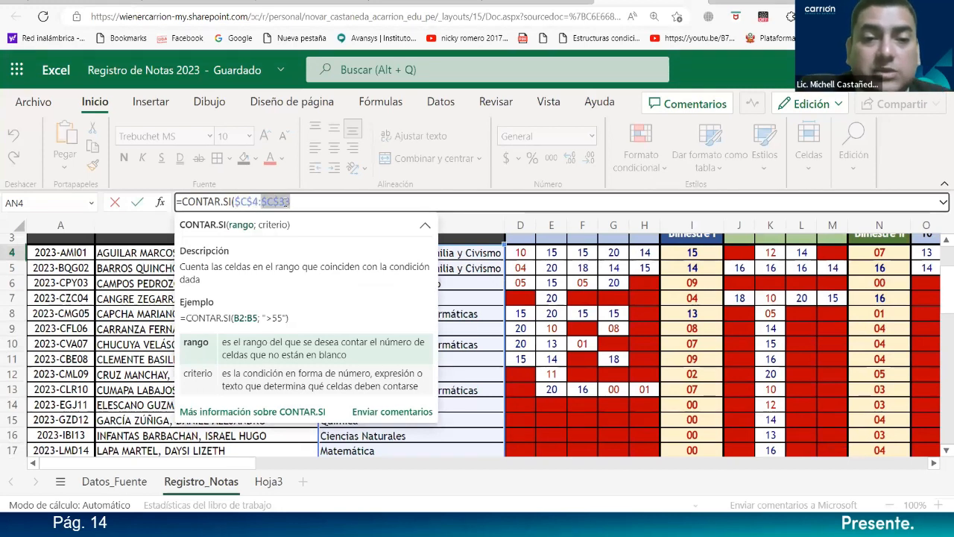
{"action": "left_click", "coordinate": [295, 201]}
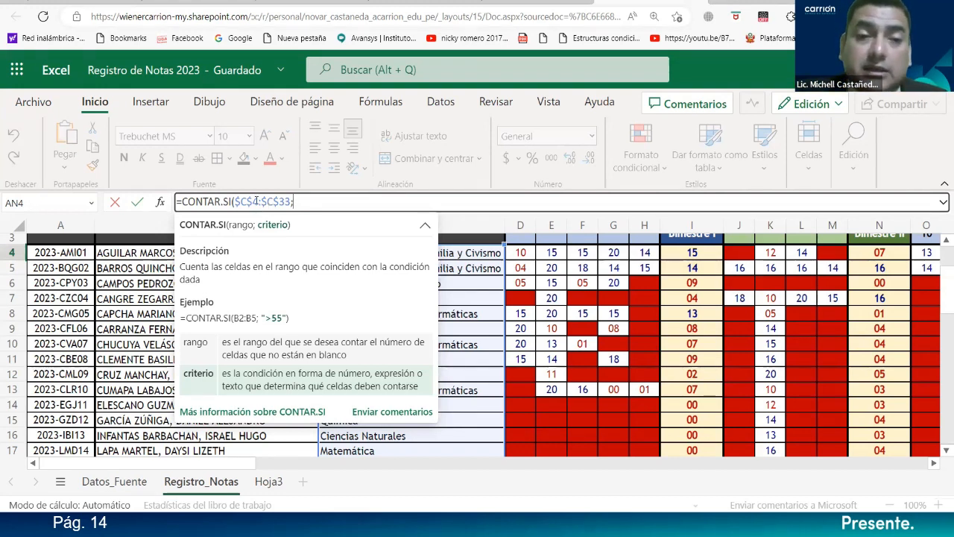
{"action": "left_click_drag", "start_coordinate": [256, 202], "coordinate": [234, 201]}
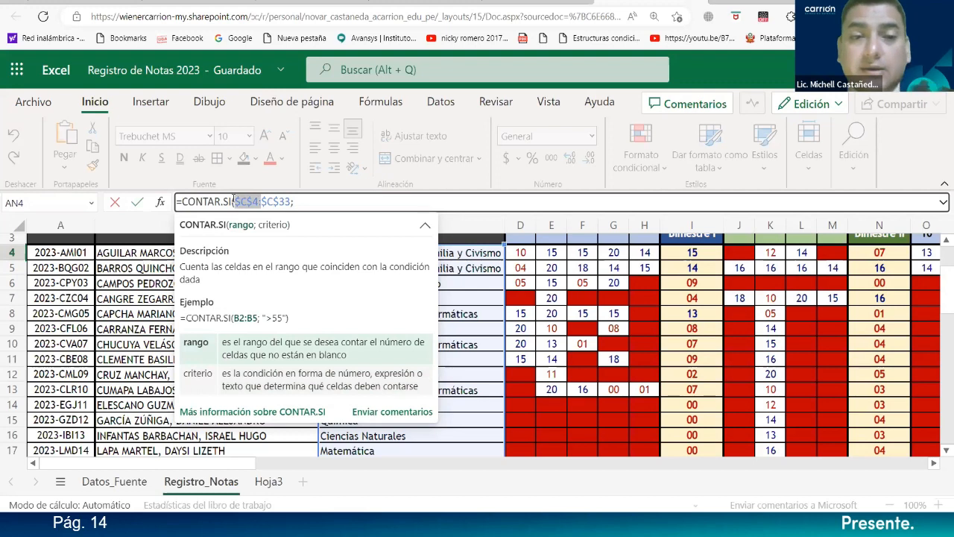
{"action": "scroll", "coordinate": [501, 345], "scroll_direction": "down", "scroll_amount": 5}
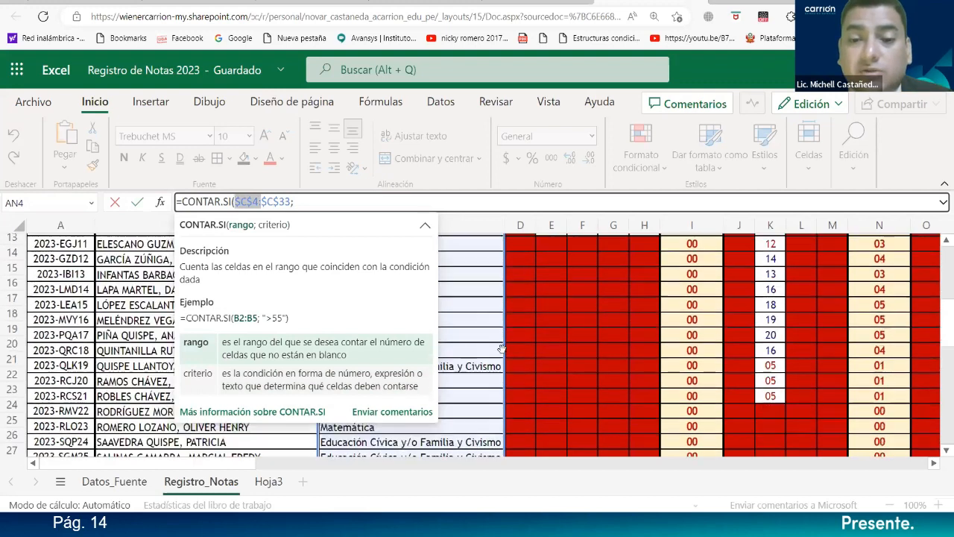
{"action": "scroll", "coordinate": [502, 346], "scroll_direction": "down", "scroll_amount": 2}
{"action": "scroll", "coordinate": [308, 261], "scroll_direction": "up", "scroll_amount": 4}
Step: Use the course name in AM4 as the criterion and enter =CONTAR.SI($C$4:$C$33;AM4) in AN4
{"action": "left_click", "coordinate": [300, 198]}
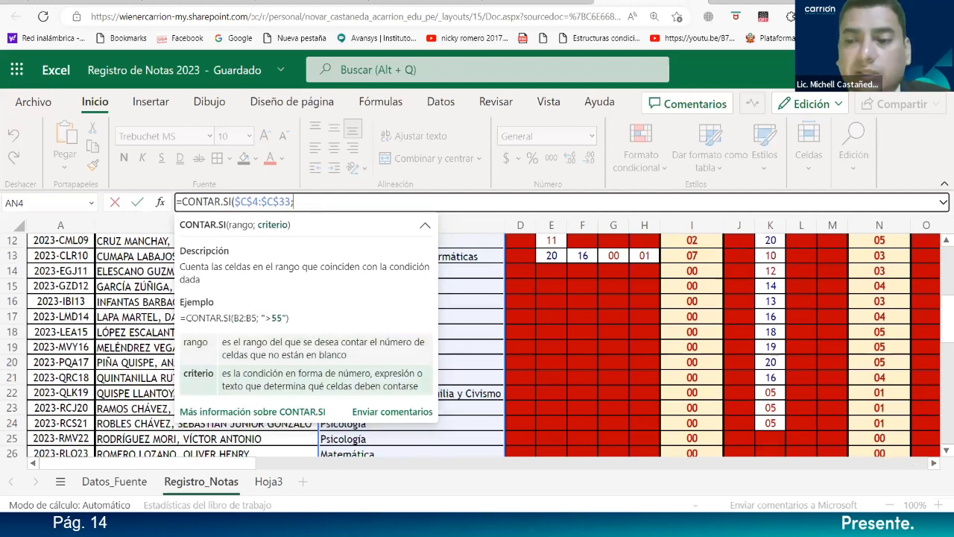
{"action": "scroll", "coordinate": [484, 343], "scroll_direction": "right", "scroll_amount": 10}
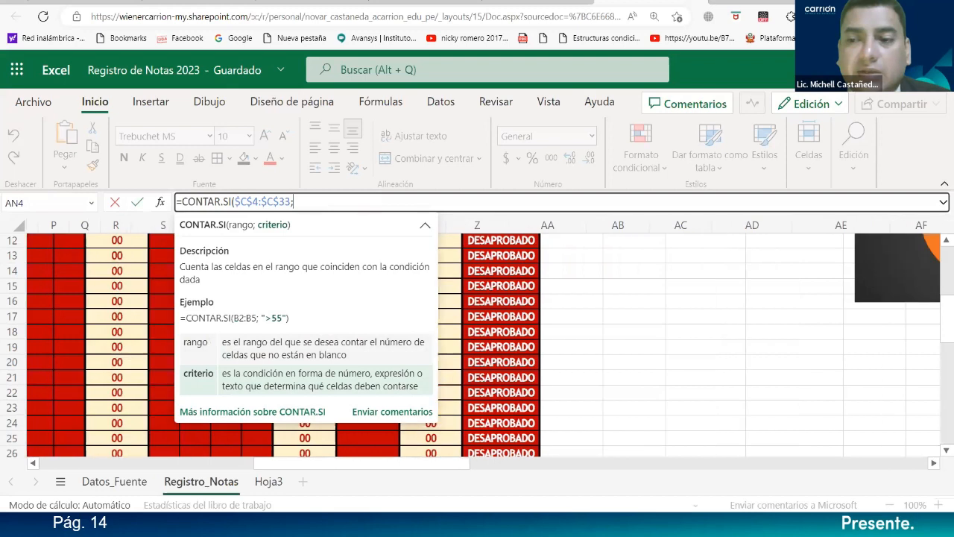
{"action": "scroll", "coordinate": [807, 393], "scroll_direction": "right", "scroll_amount": 8}
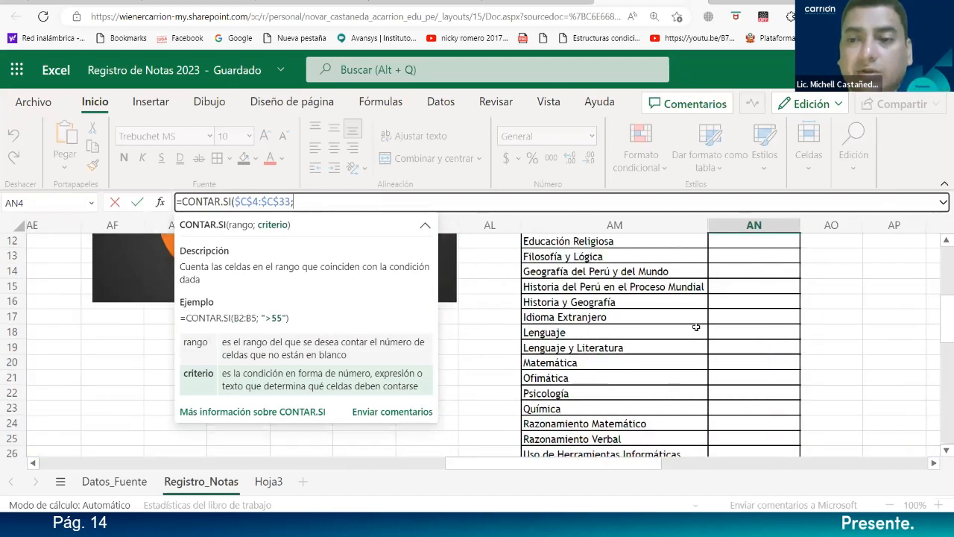
{"action": "scroll", "coordinate": [671, 373], "scroll_direction": "up", "scroll_amount": 4}
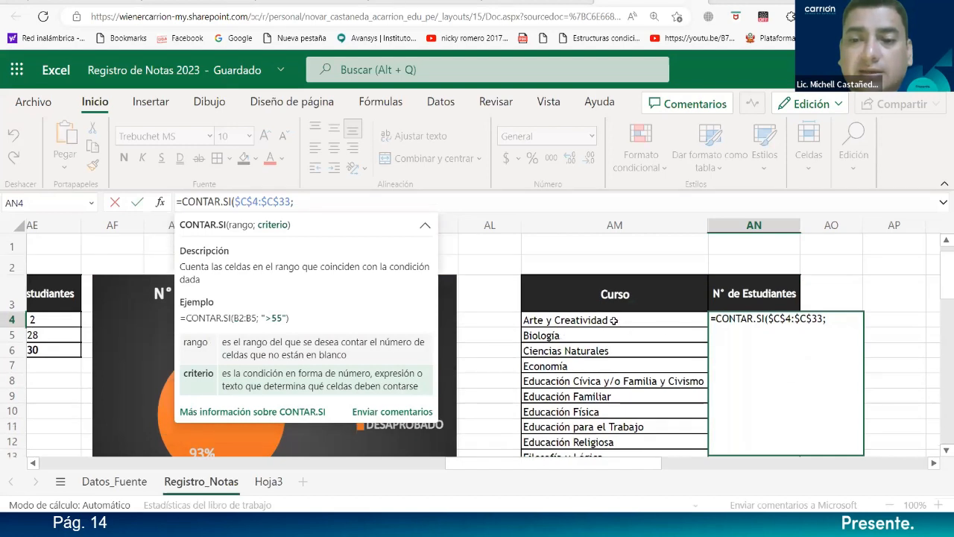
{"action": "left_click", "coordinate": [614, 320]}
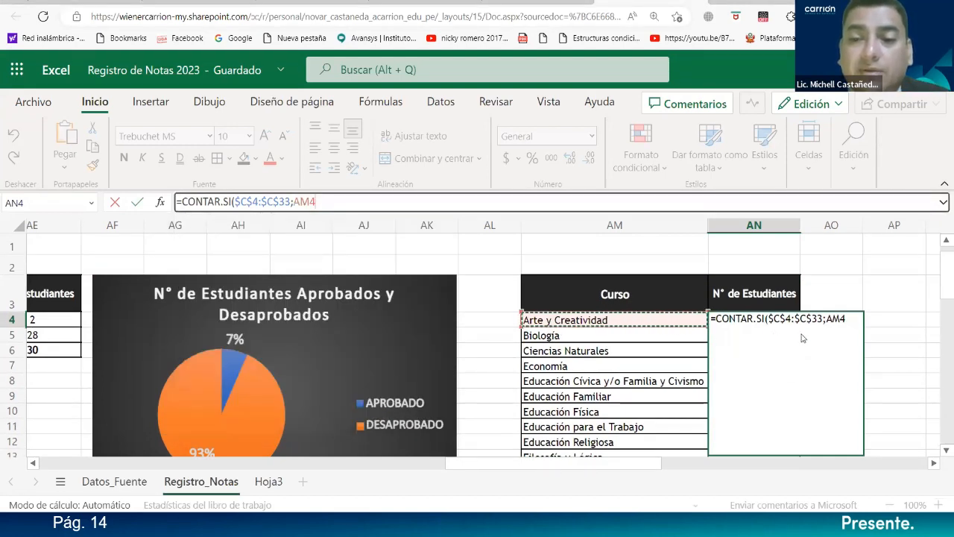
{"action": "left_click", "coordinate": [849, 319]}
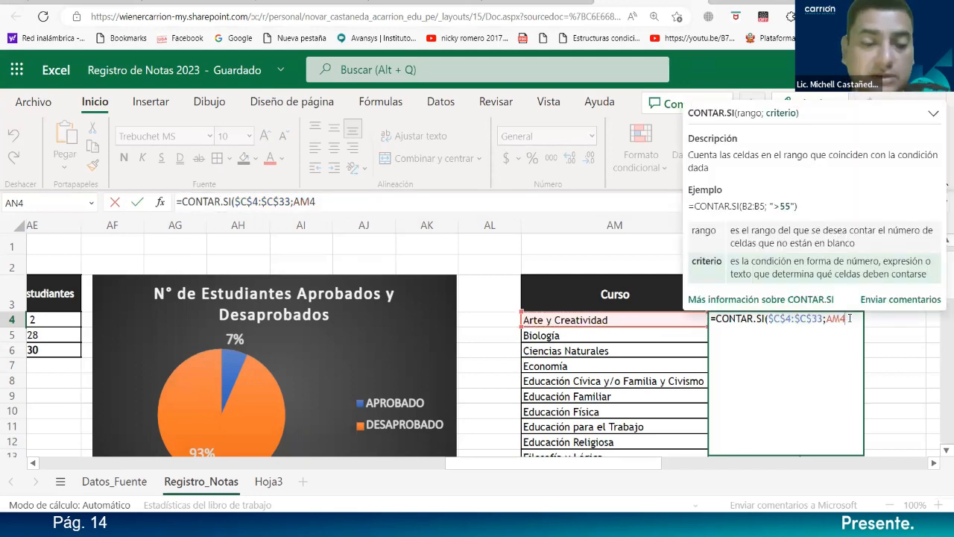
{"action": "type", "text": ")"}
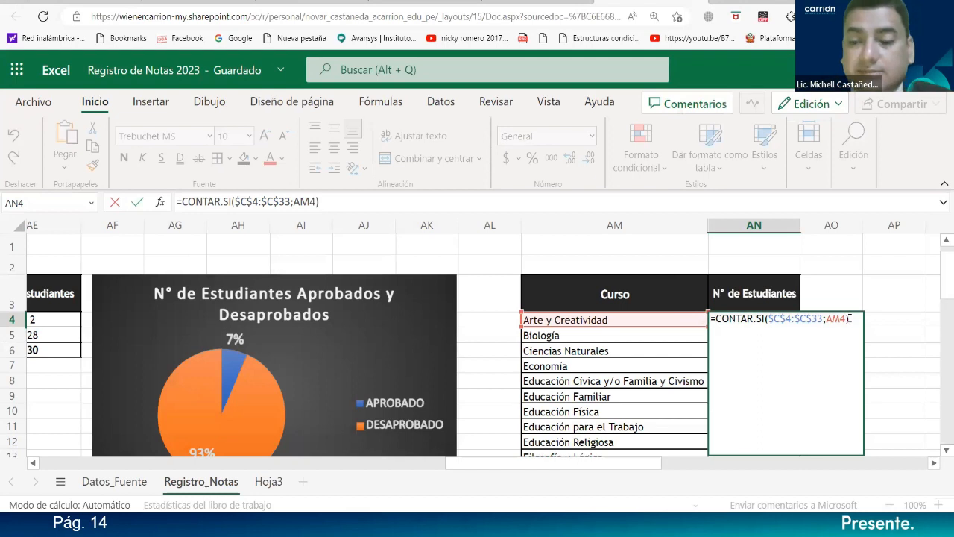
{"action": "key", "text": "Return"}
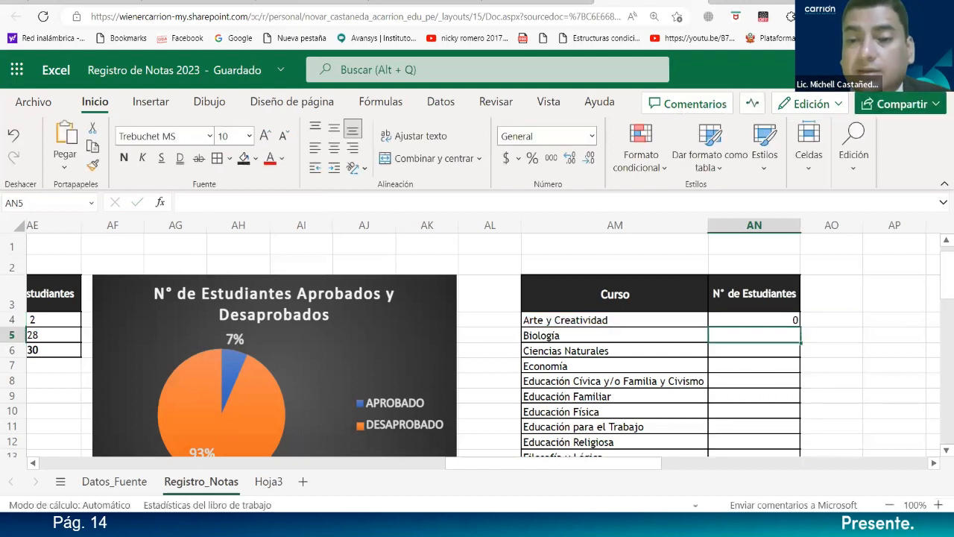
Step: Review the CONTAR.SI formula in AN4, checking its fixed course range against the register and its criterion cell AM4
{"action": "left_click", "coordinate": [788, 317]}
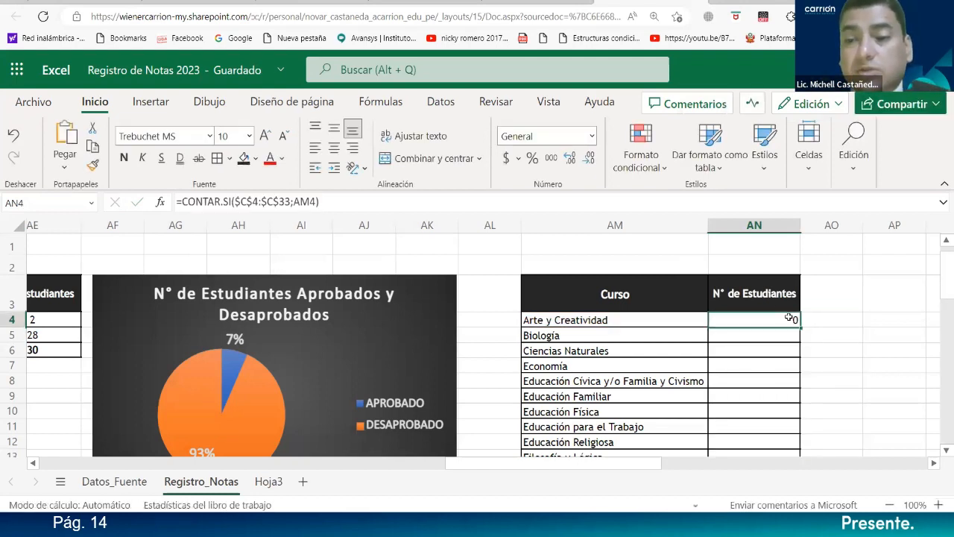
{"action": "left_click", "coordinate": [342, 197]}
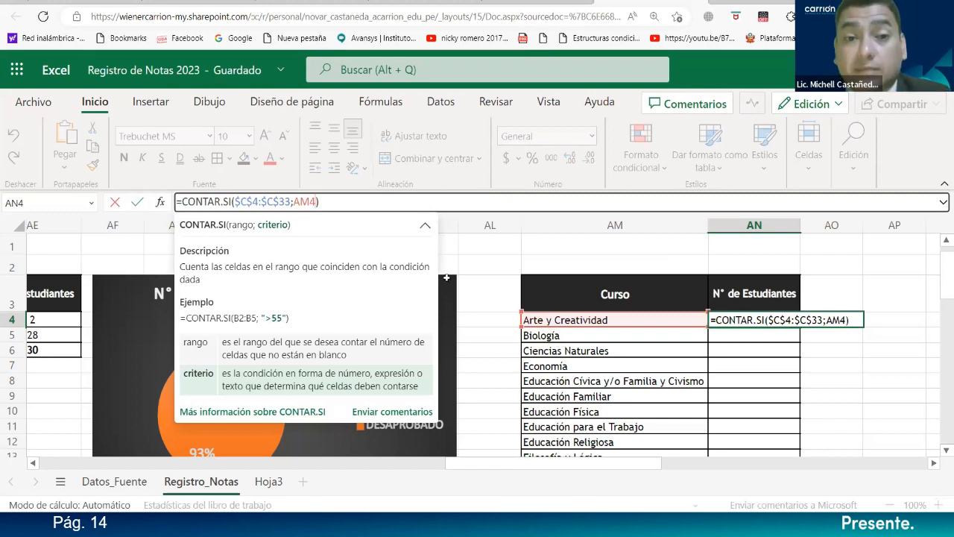
{"action": "left_click", "coordinate": [332, 197]}
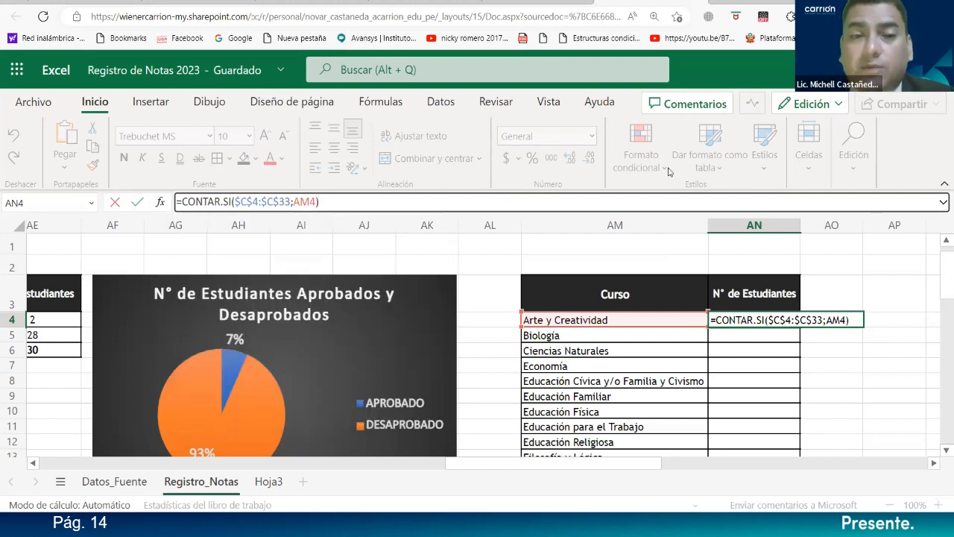
{"action": "left_click", "coordinate": [243, 201]}
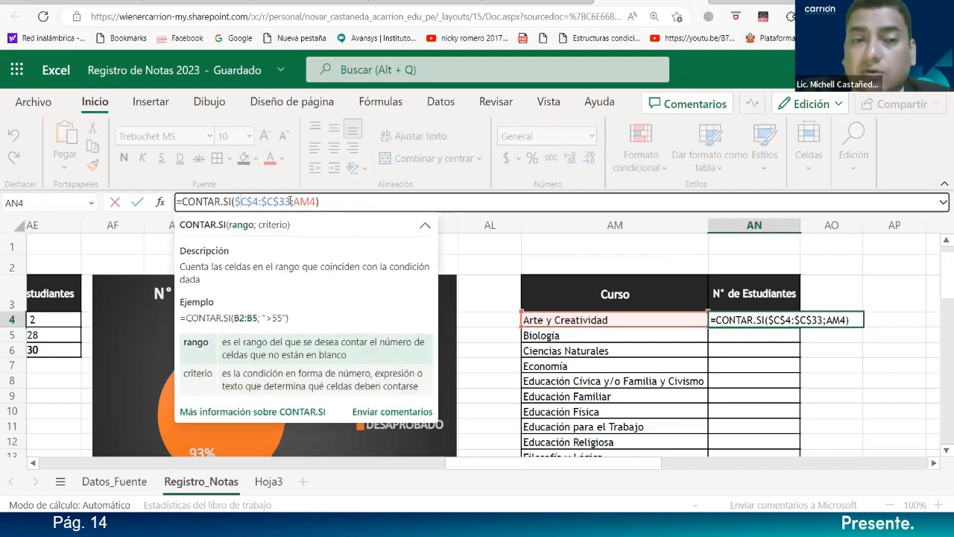
{"action": "left_click_drag", "start_coordinate": [291, 202], "coordinate": [235, 202]}
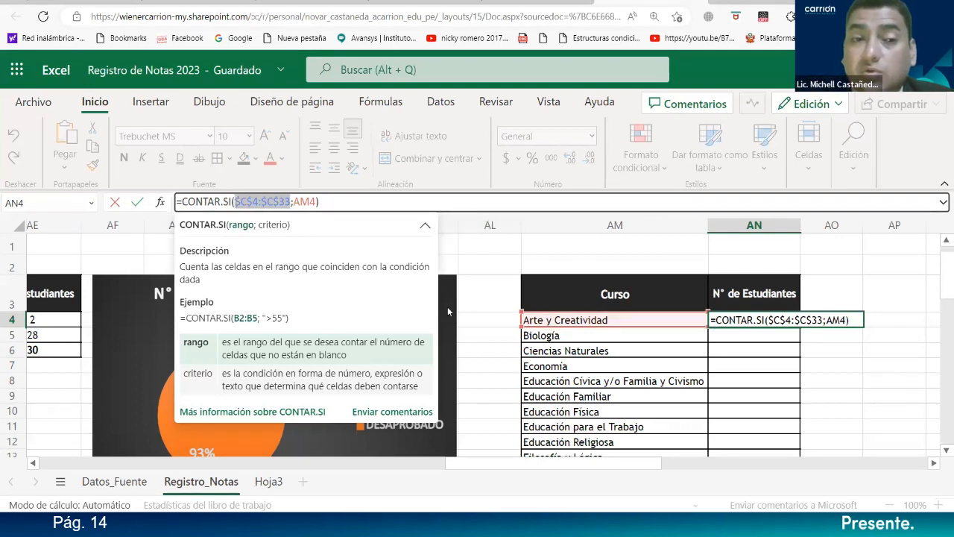
{"action": "left_click_drag", "start_coordinate": [541, 463], "coordinate": [82, 343]}
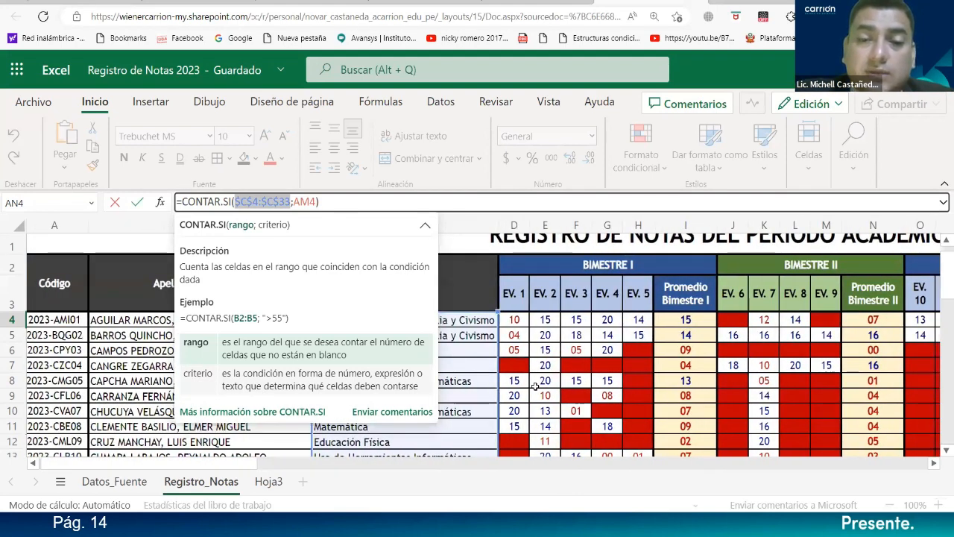
{"action": "left_click", "coordinate": [310, 202]}
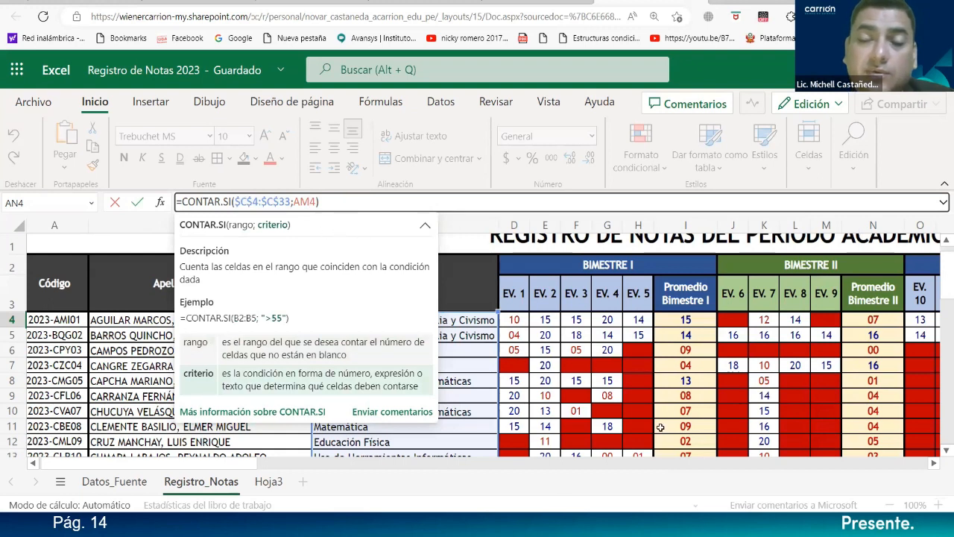
{"action": "scroll", "coordinate": [612, 358], "scroll_direction": "right", "scroll_amount": 16}
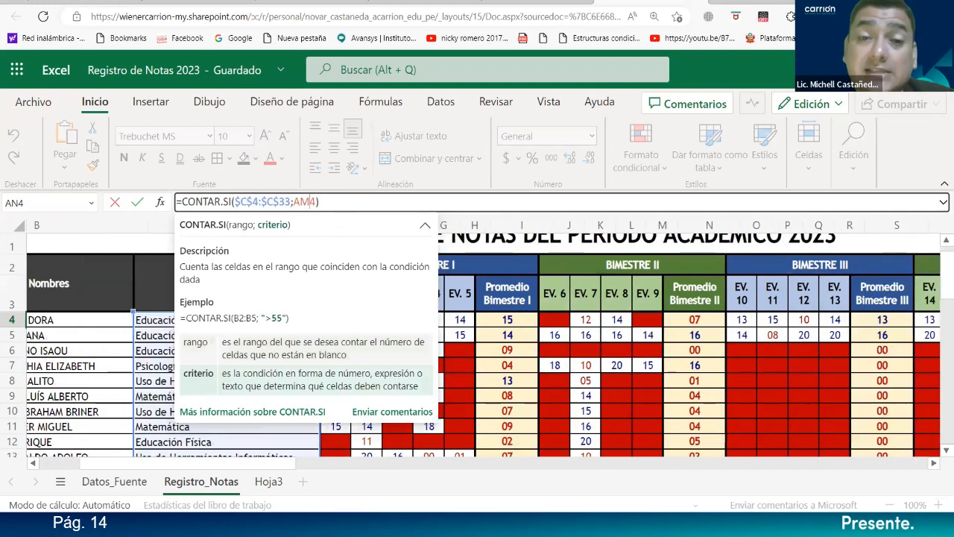
{"action": "scroll", "coordinate": [788, 289], "scroll_direction": "right", "scroll_amount": 8}
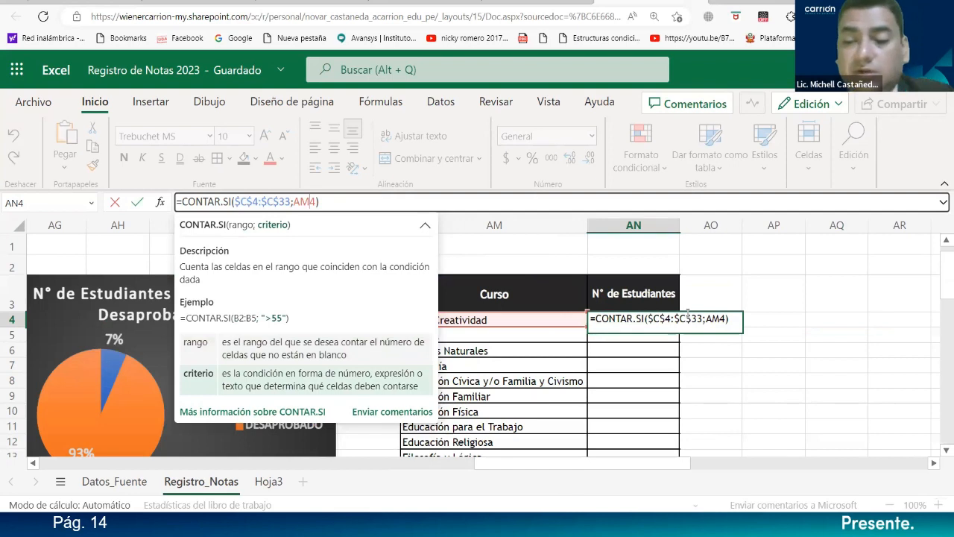
{"action": "key", "text": "ctrl+Return"}
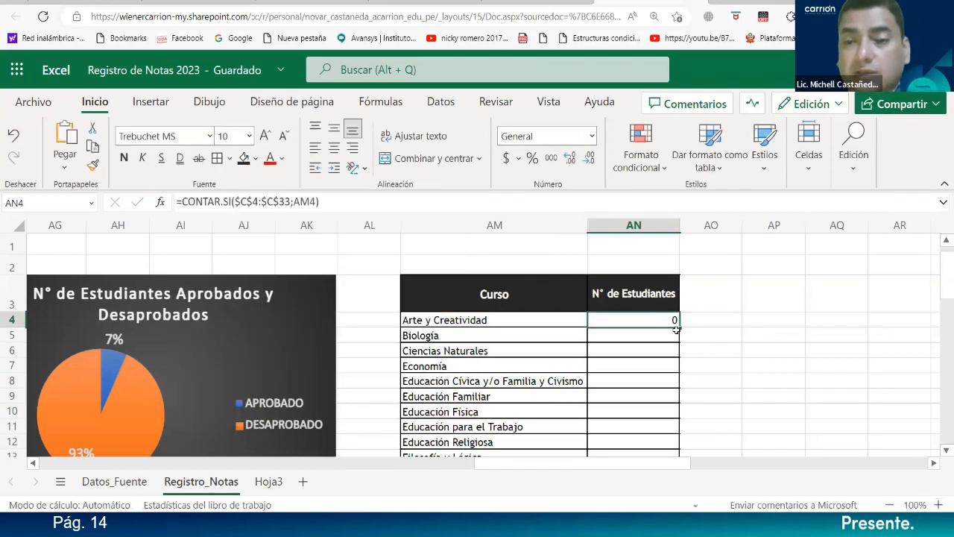
Step: Fill the CONTAR.SI formula from AN4 down to AN26 for all the listed courses and check the filled column
{"action": "scroll", "coordinate": [676, 329], "scroll_direction": "down", "scroll_amount": 1}
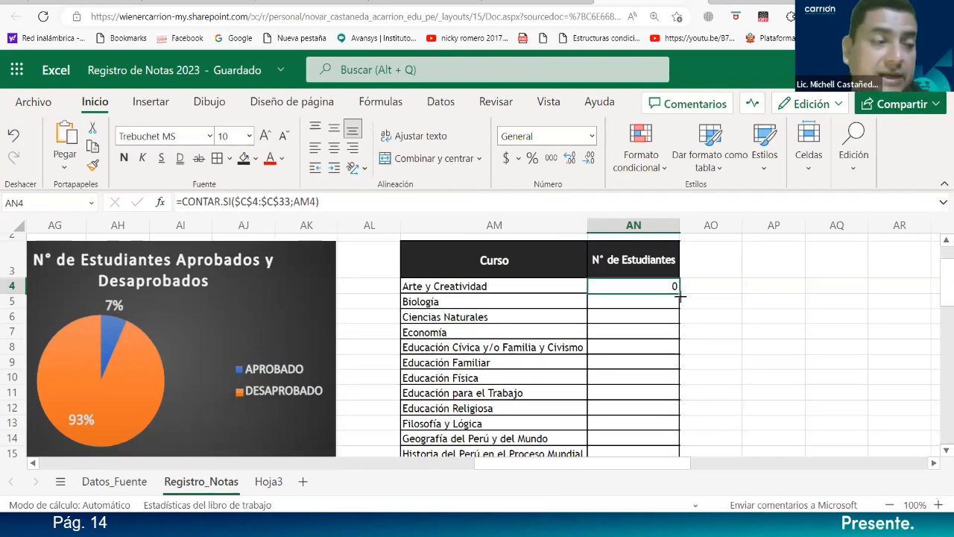
{"action": "left_click_drag", "start_coordinate": [678, 335], "coordinate": [676, 304]}
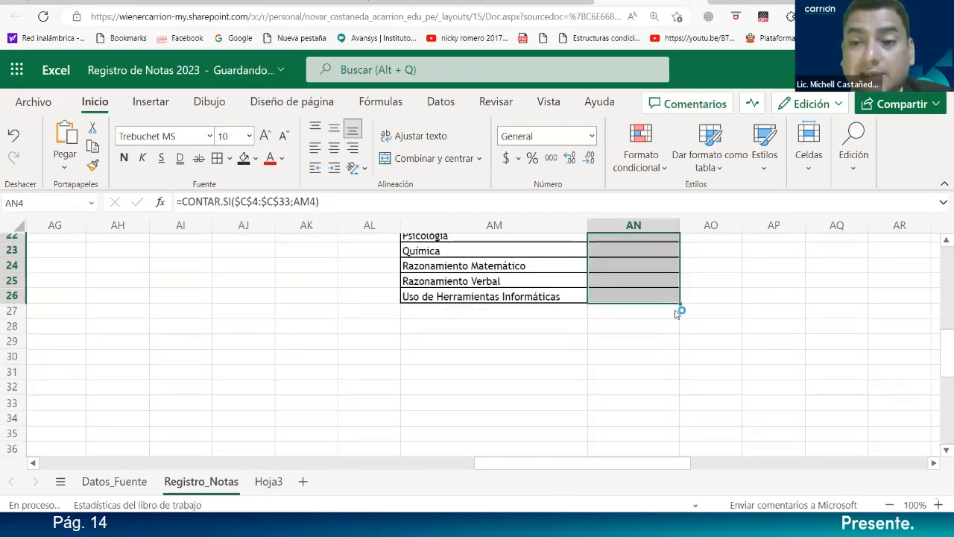
{"action": "scroll", "coordinate": [660, 384], "scroll_direction": "up", "scroll_amount": 8}
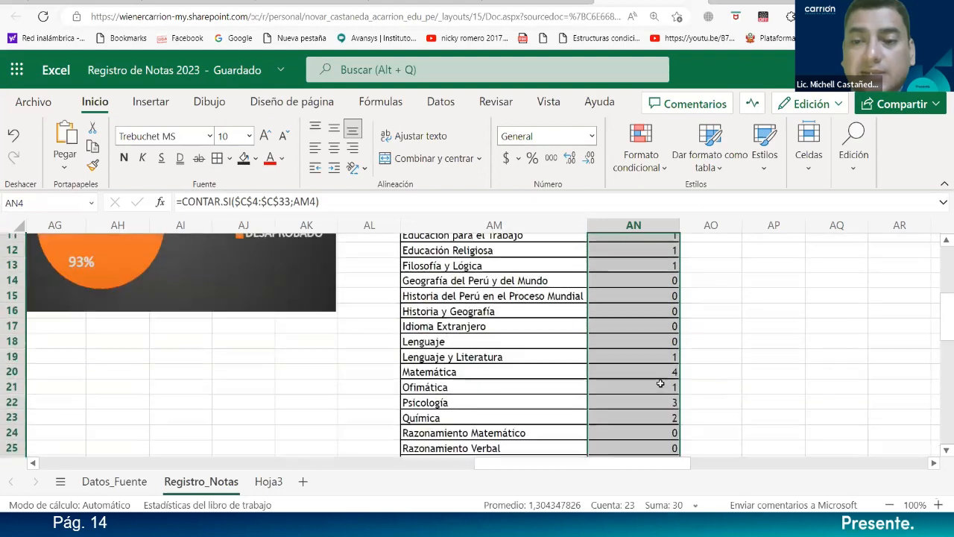
{"action": "scroll", "coordinate": [660, 383], "scroll_direction": "up", "scroll_amount": 3}
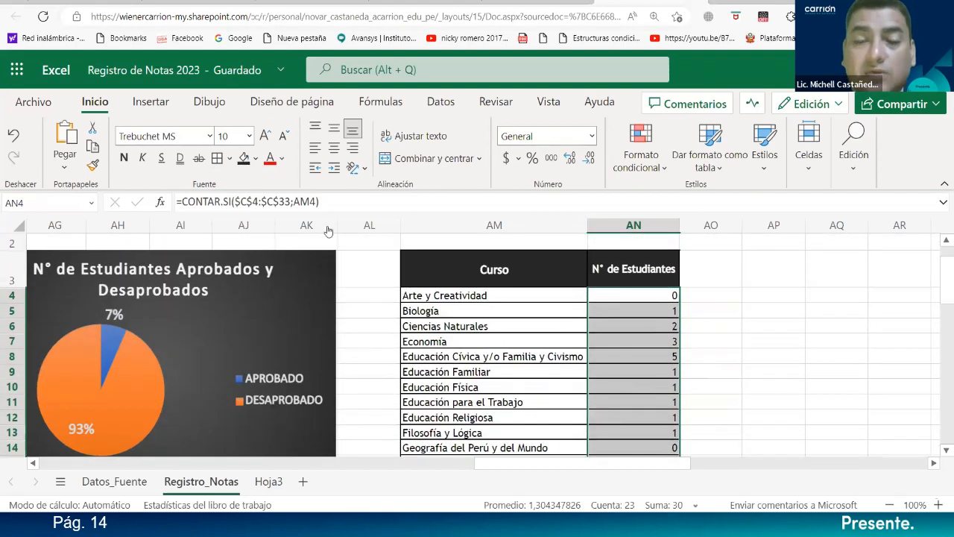
Step: Centre the student counts in AN4:AN26 of the Curso table both horizontally and vertically
{"action": "left_click", "coordinate": [334, 149]}
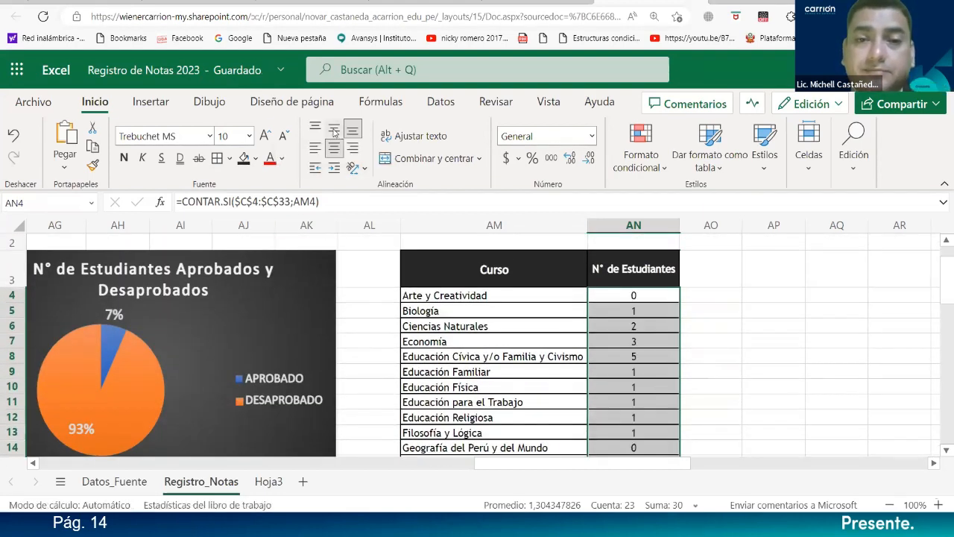
{"action": "scroll", "coordinate": [586, 377], "scroll_direction": "down", "scroll_amount": 5}
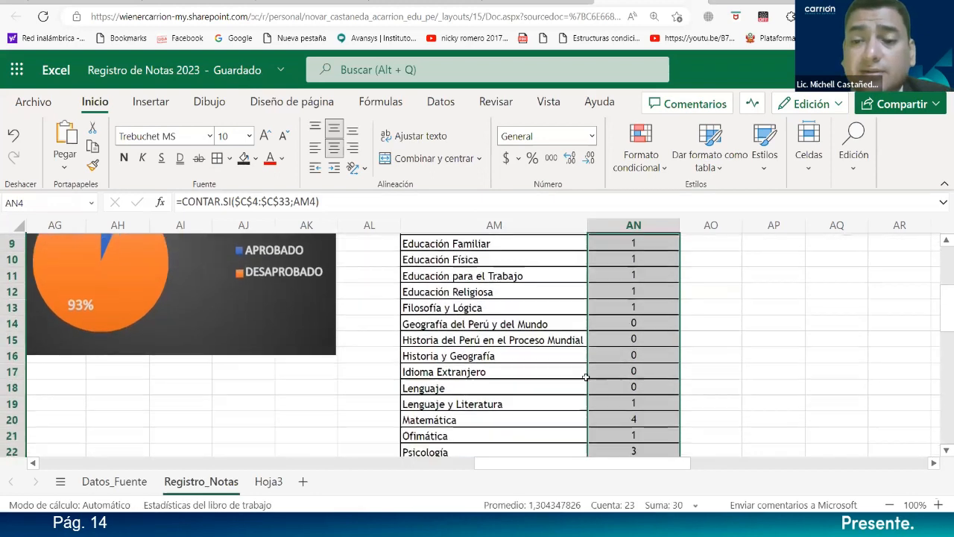
{"action": "scroll", "coordinate": [586, 377], "scroll_direction": "down", "scroll_amount": 1}
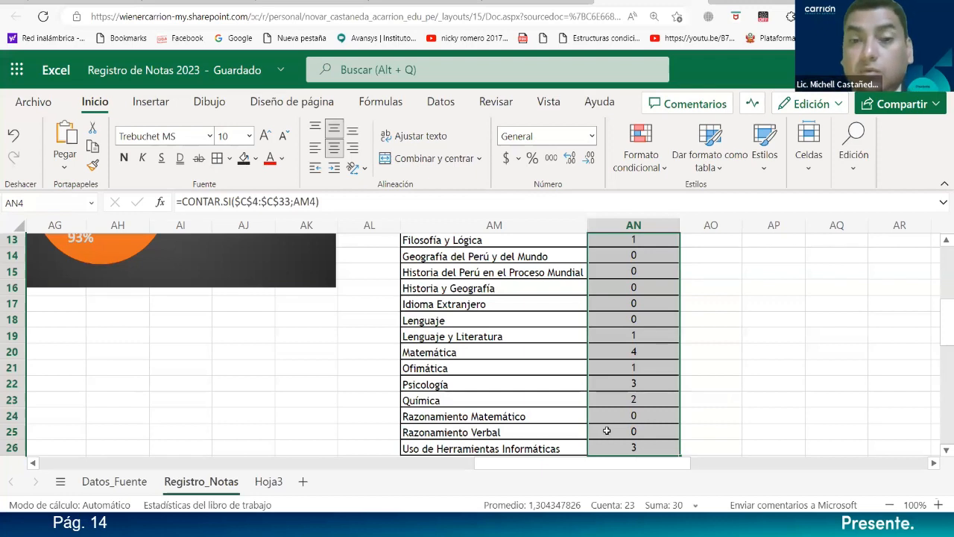
{"action": "scroll", "coordinate": [606, 431], "scroll_direction": "up", "scroll_amount": 4}
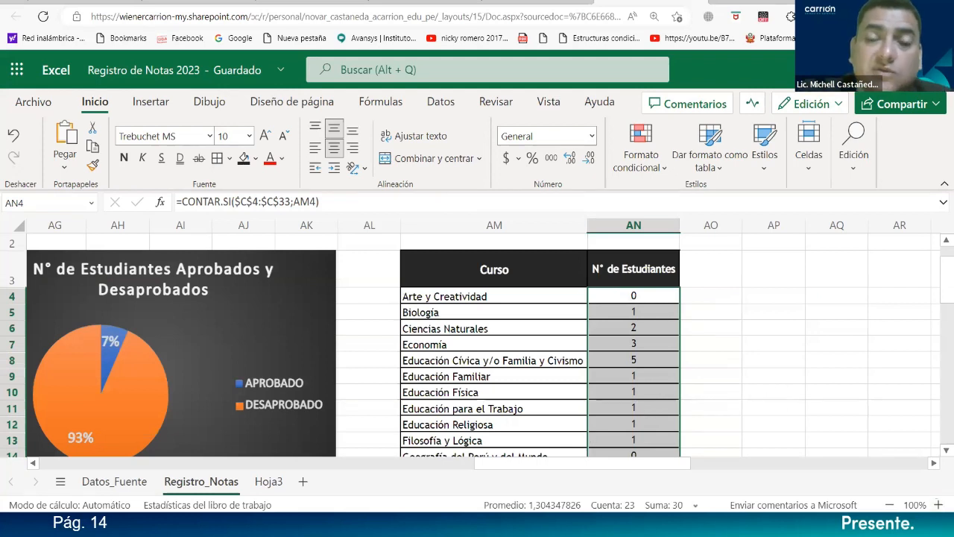
Step: Examine the CONTAR.SI formula in AN26 for Uso de Herramientas Informáticas and its referenced Curso range C4:C33
{"action": "scroll", "coordinate": [628, 335], "scroll_direction": "down", "scroll_amount": 5}
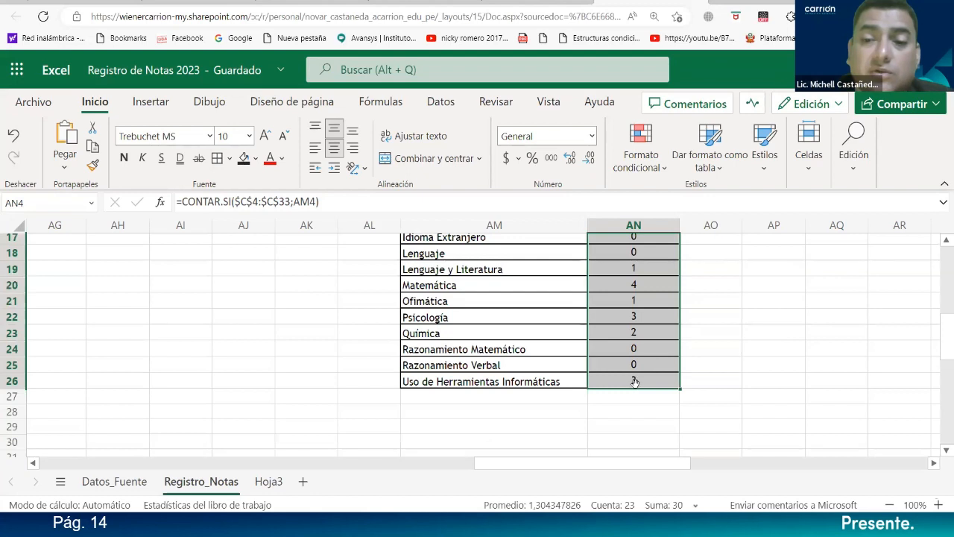
{"action": "double_click", "coordinate": [656, 380]}
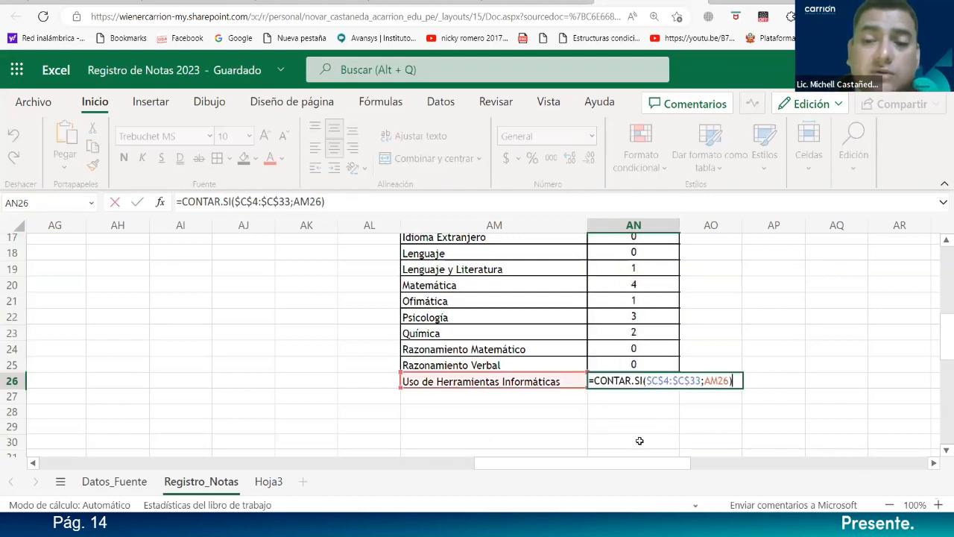
{"action": "left_click_drag", "start_coordinate": [639, 468], "coordinate": [239, 381]}
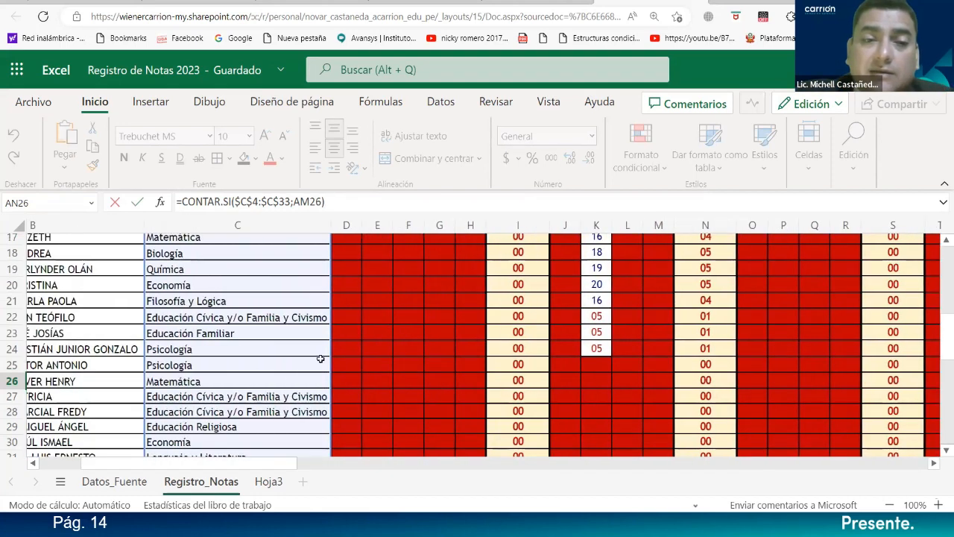
{"action": "scroll", "coordinate": [403, 300], "scroll_direction": "up", "scroll_amount": 5}
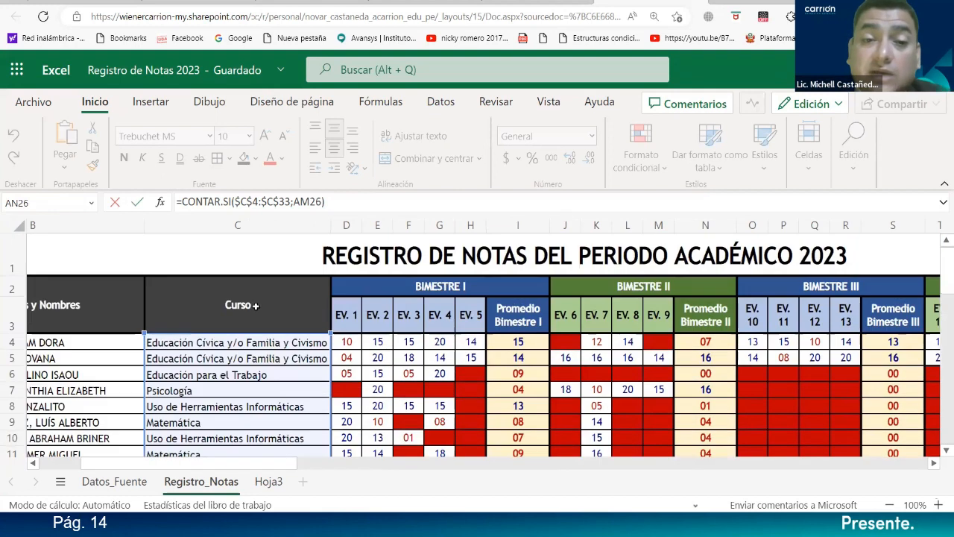
{"action": "scroll", "coordinate": [275, 395], "scroll_direction": "down", "scroll_amount": 5}
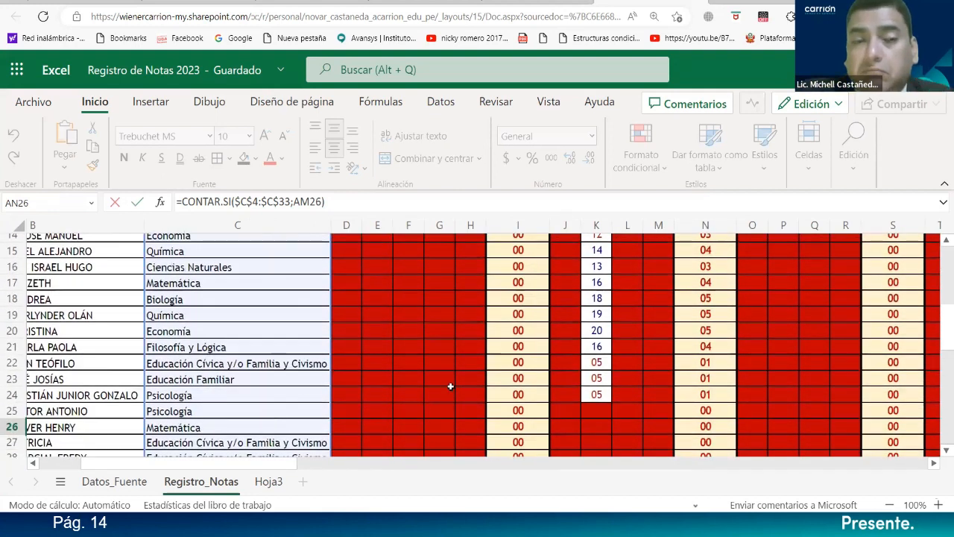
{"action": "left_click_drag", "start_coordinate": [291, 466], "coordinate": [498, 462]}
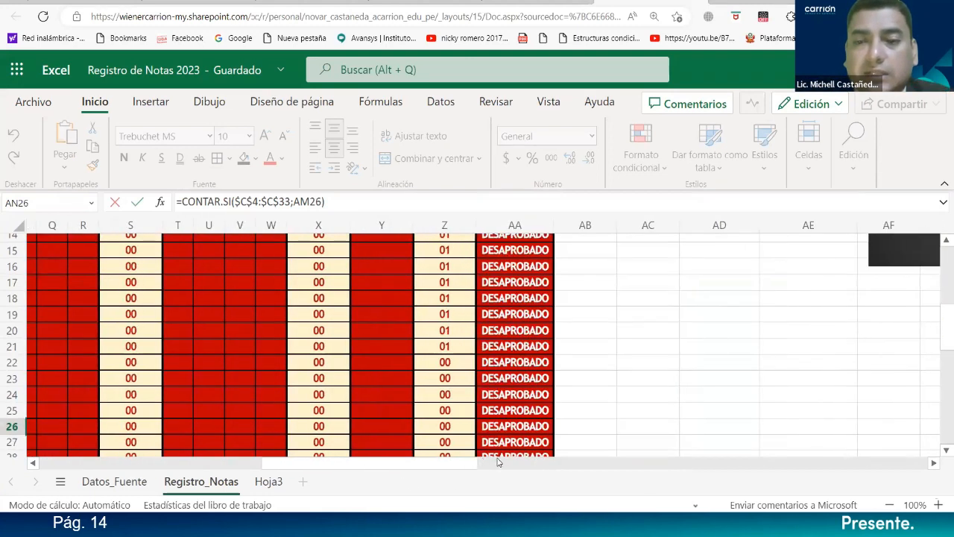
{"action": "scroll", "coordinate": [375, 441], "scroll_direction": "up", "scroll_amount": 5}
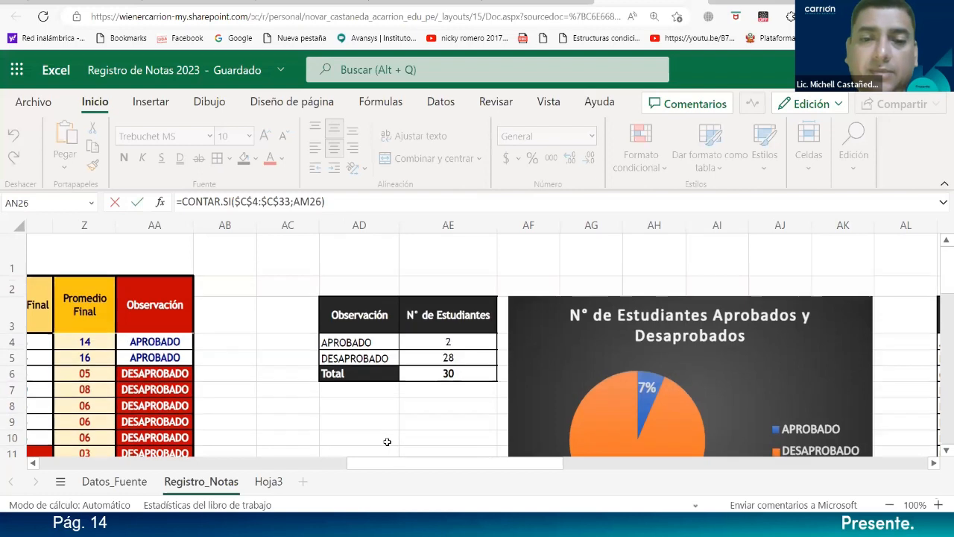
{"action": "left_click_drag", "start_coordinate": [439, 467], "coordinate": [576, 470]}
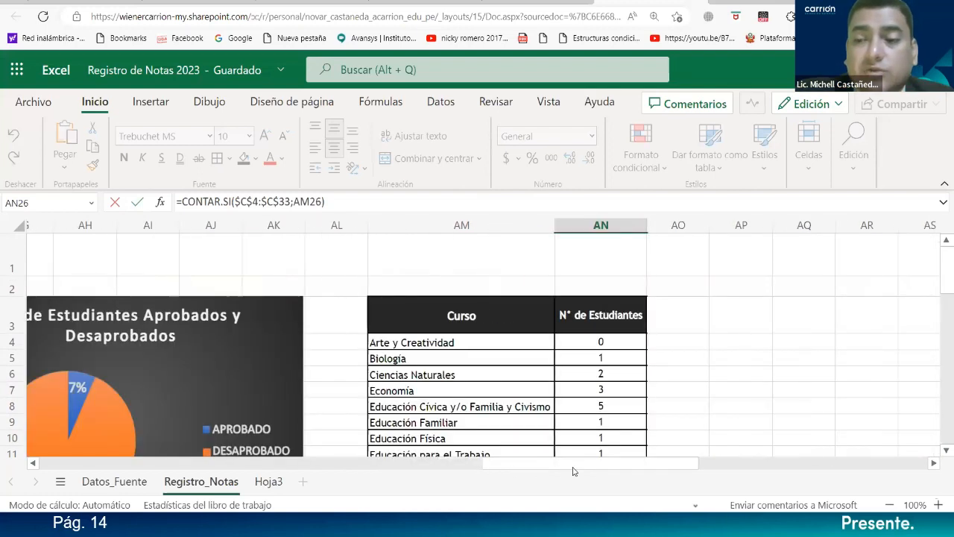
{"action": "scroll", "coordinate": [616, 395], "scroll_direction": "down", "scroll_amount": 2}
{"action": "scroll", "coordinate": [616, 395], "scroll_direction": "down", "scroll_amount": 3}
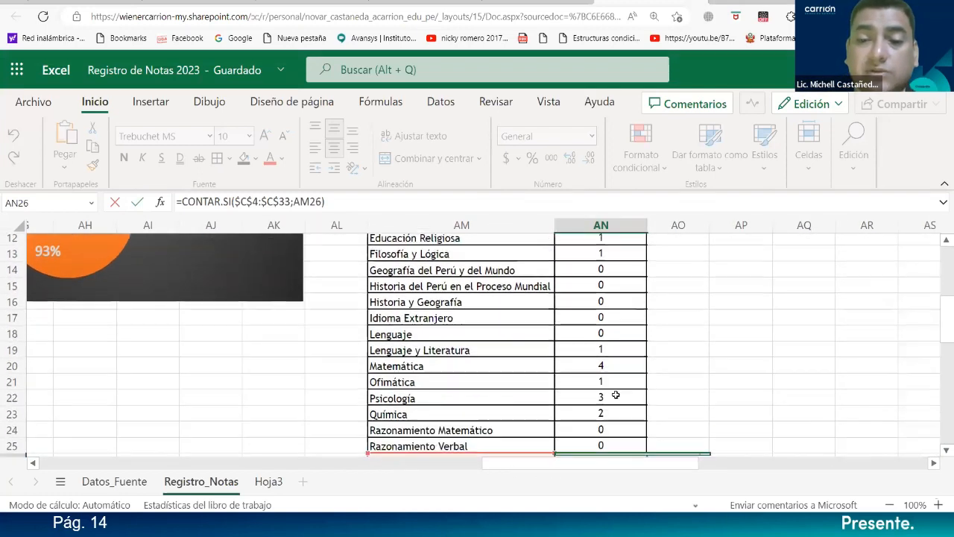
{"action": "key", "text": "Return"}
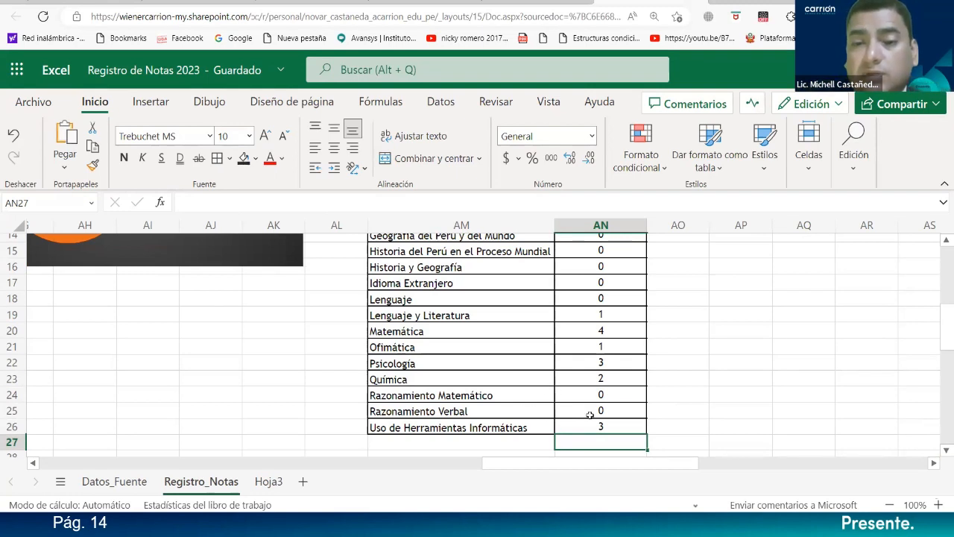
Step: Review the student counts in the Curso table, checking the Matemática and Educación Cívica y/o Familia y Civismo rows
{"action": "left_click", "coordinate": [611, 328]}
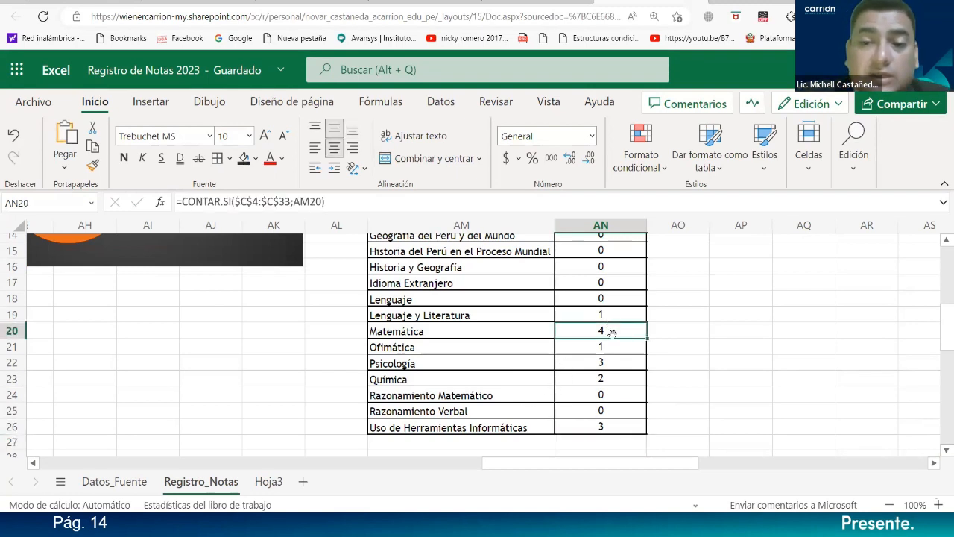
{"action": "scroll", "coordinate": [612, 335], "scroll_direction": "up", "scroll_amount": 3}
{"action": "scroll", "coordinate": [612, 336], "scroll_direction": "up", "scroll_amount": 2}
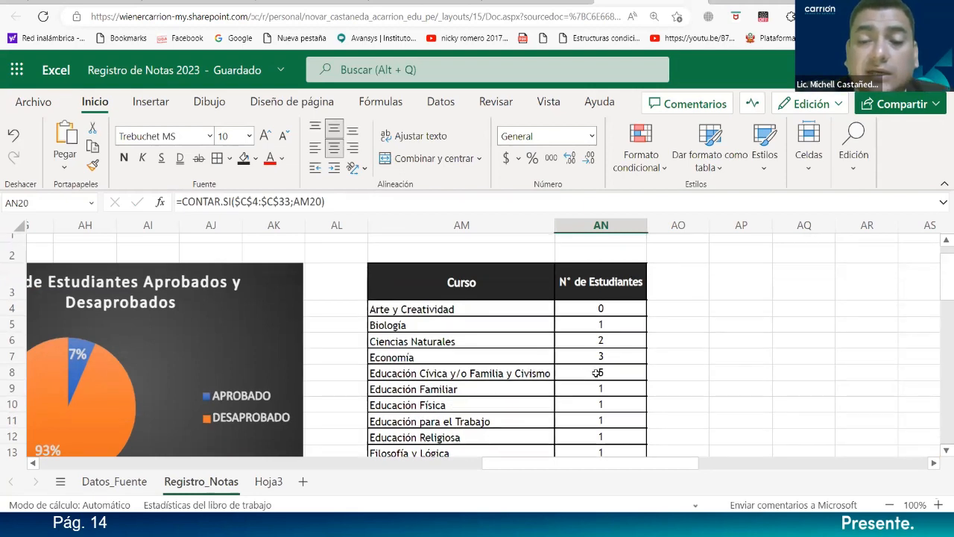
{"action": "left_click_drag", "start_coordinate": [598, 372], "coordinate": [430, 376]}
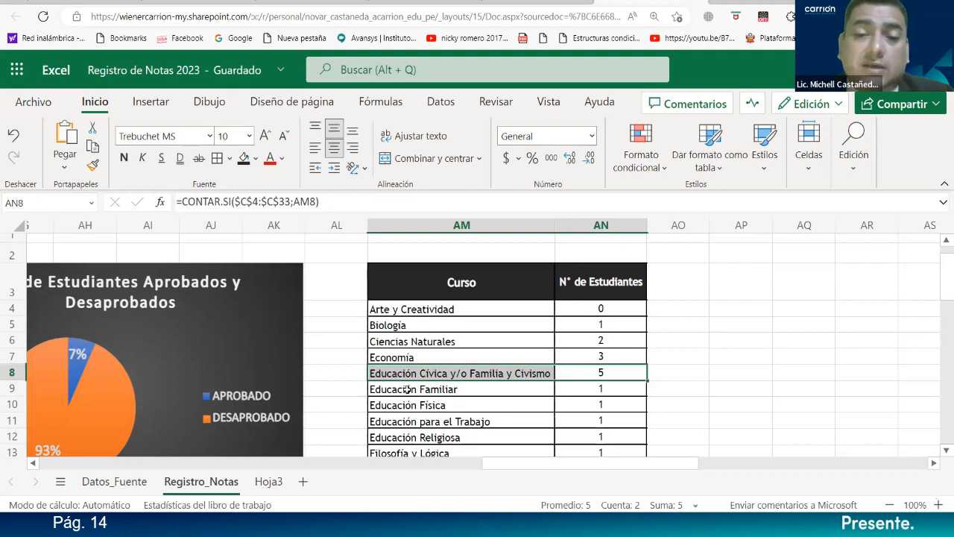
{"action": "scroll", "coordinate": [565, 381], "scroll_direction": "down", "scroll_amount": 3}
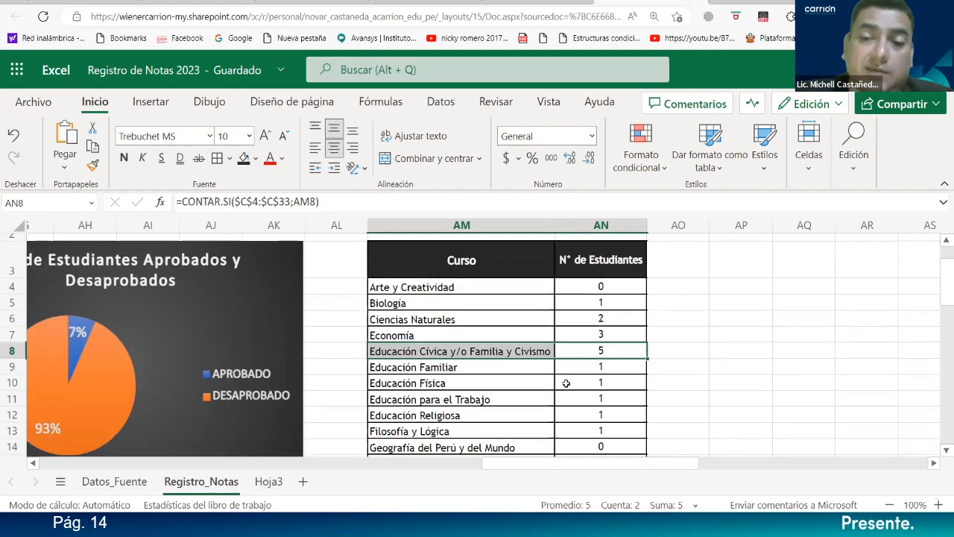
{"action": "scroll", "coordinate": [565, 383], "scroll_direction": "down", "scroll_amount": 2}
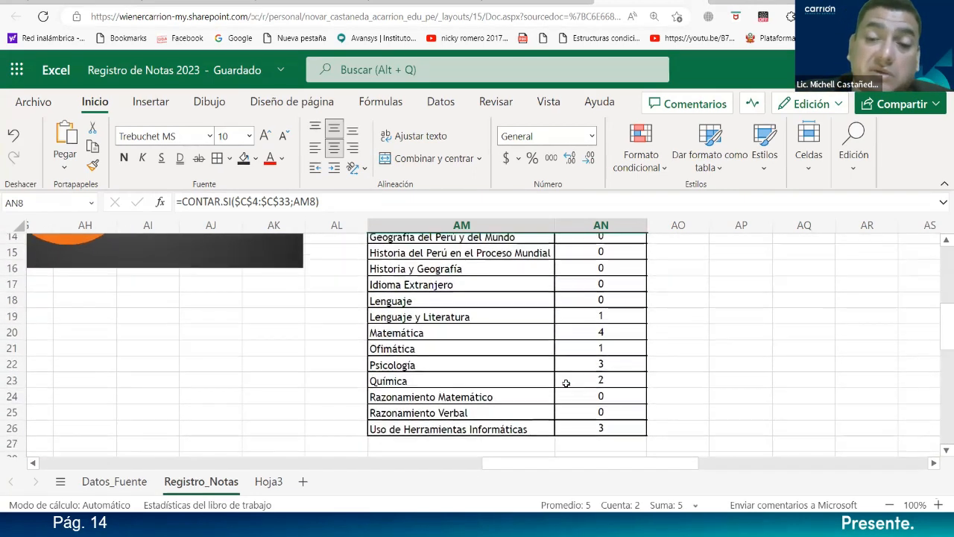
{"action": "scroll", "coordinate": [566, 383], "scroll_direction": "up", "scroll_amount": 5}
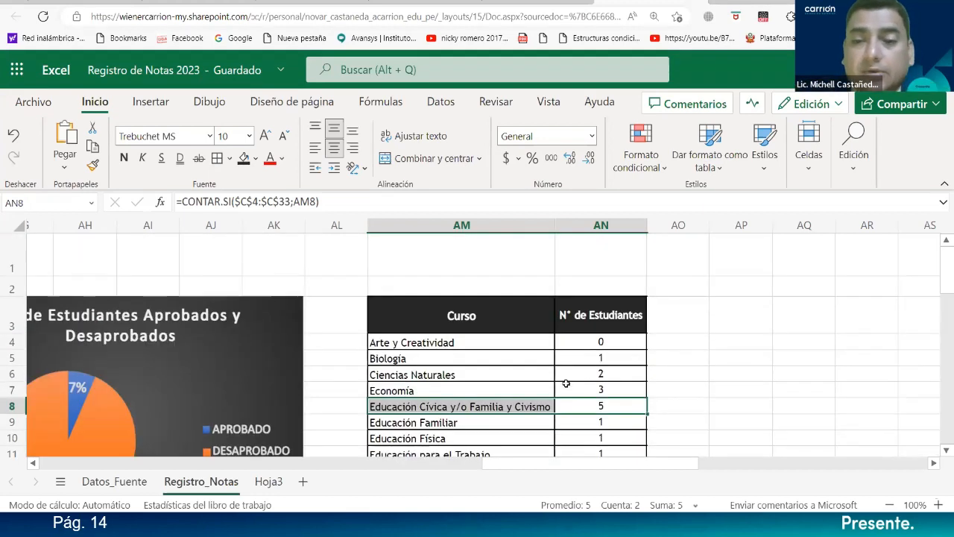
{"action": "scroll", "coordinate": [565, 384], "scroll_direction": "down", "scroll_amount": 1}
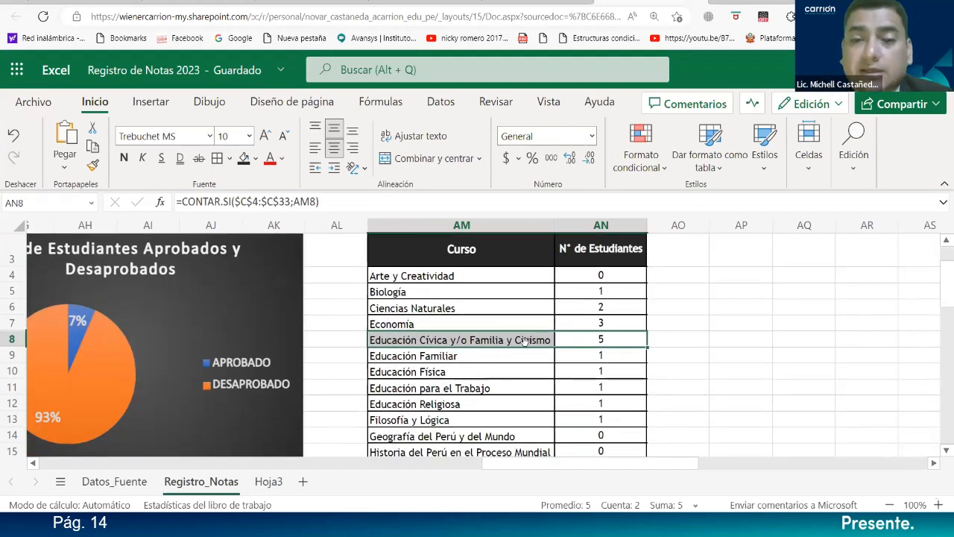
{"action": "scroll", "coordinate": [588, 403], "scroll_direction": "down", "scroll_amount": 3}
{"action": "scroll", "coordinate": [589, 403], "scroll_direction": "down", "scroll_amount": 1}
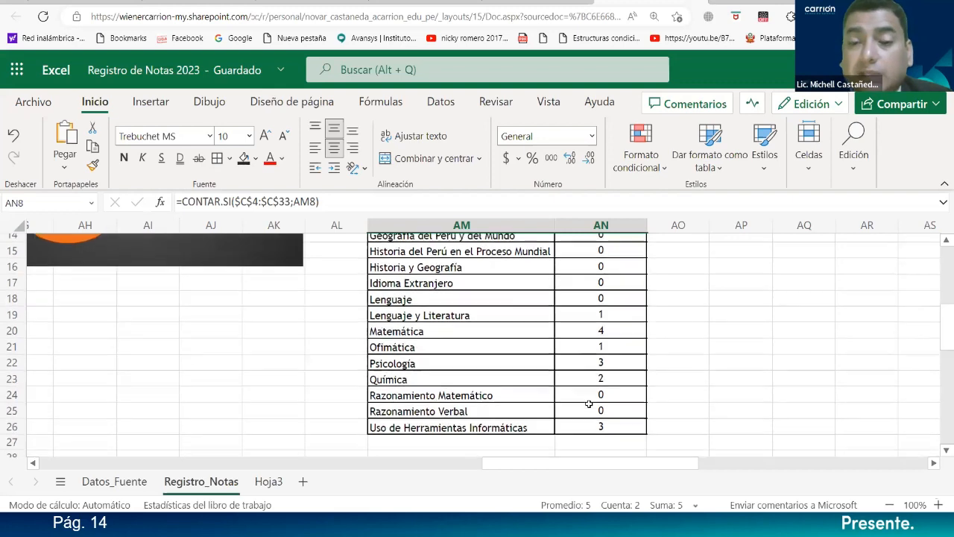
Step: Open the Psicología count formula in AN22, and place the Registro_Notas sheet before Datos_Fuente
{"action": "left_click", "coordinate": [601, 363]}
{"action": "double_click", "coordinate": [602, 363]}
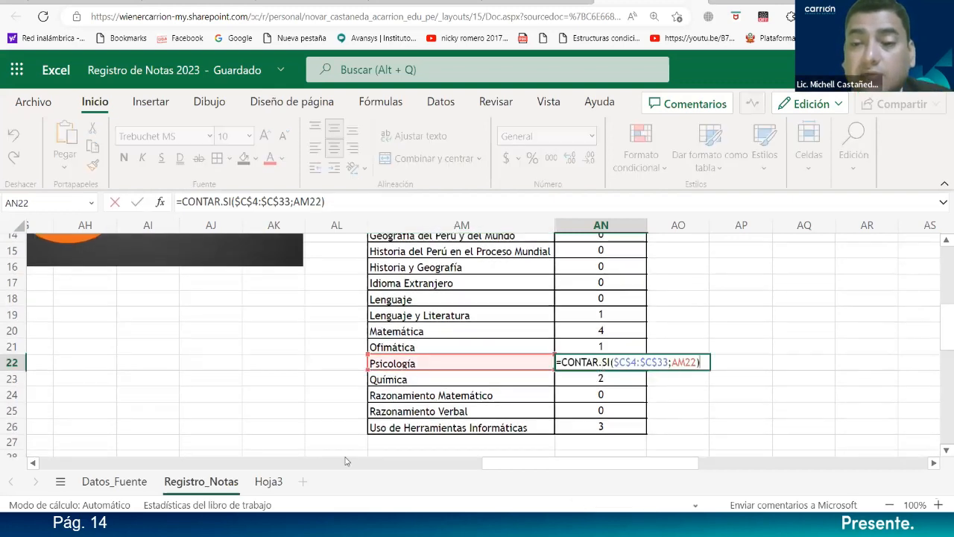
{"action": "left_click_drag", "start_coordinate": [201, 481], "coordinate": [77, 384]}
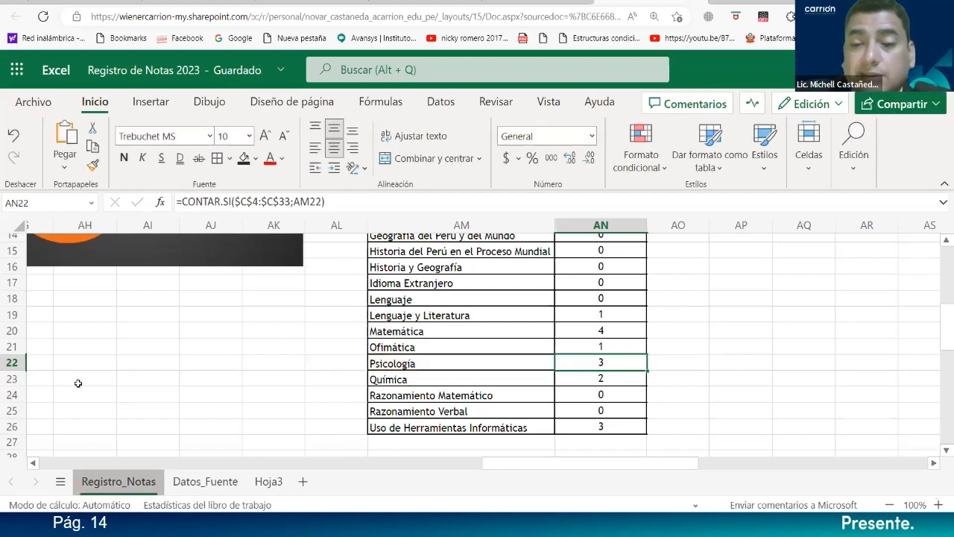
{"action": "left_click_drag", "start_coordinate": [79, 383], "coordinate": [55, 386]}
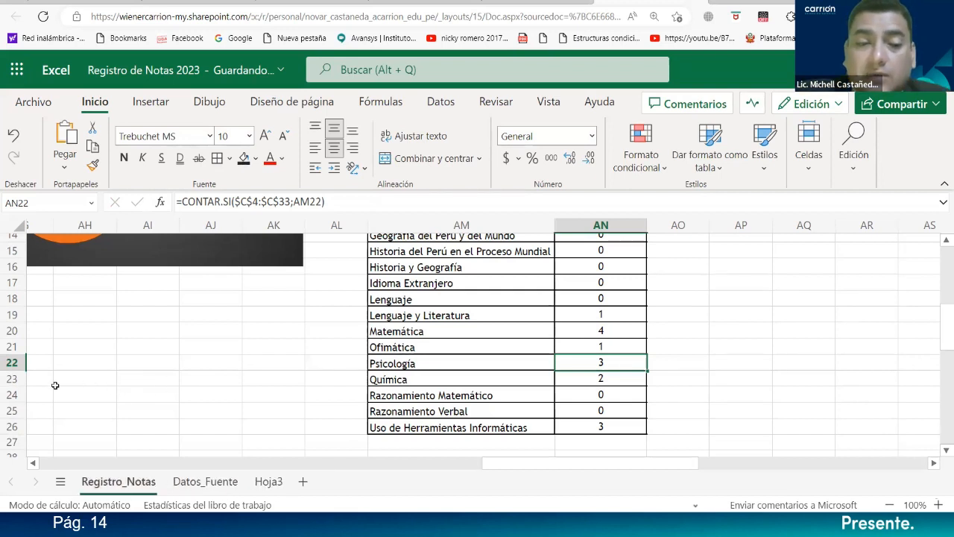
Step: Trace the Psicología formula in AN22 back to the register's Curso column C4:C33, and review the pass/fail summary and course counts
{"action": "left_click_drag", "start_coordinate": [491, 466], "coordinate": [89, 429]}
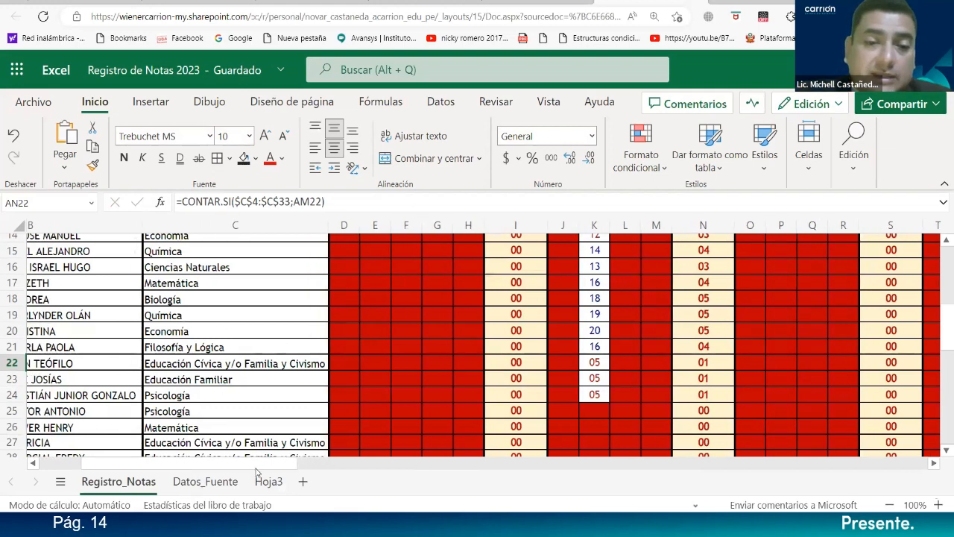
{"action": "left_click_drag", "start_coordinate": [256, 466], "coordinate": [646, 454]}
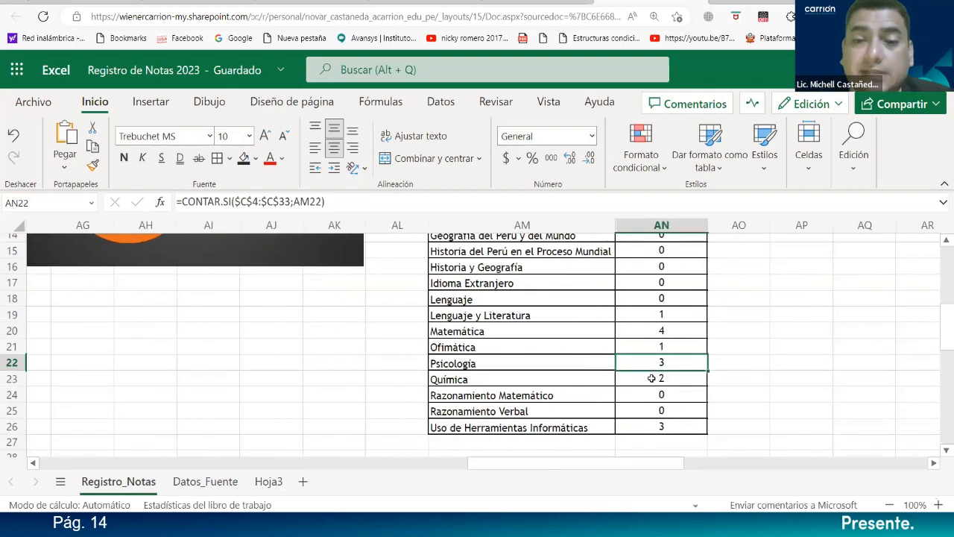
{"action": "left_click", "coordinate": [376, 202]}
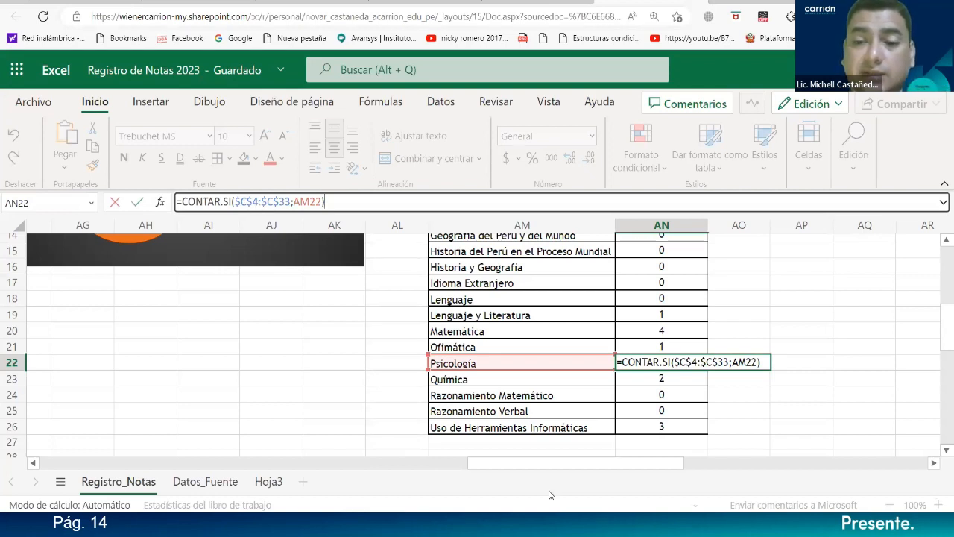
{"action": "left_click_drag", "start_coordinate": [483, 474], "coordinate": [89, 504]}
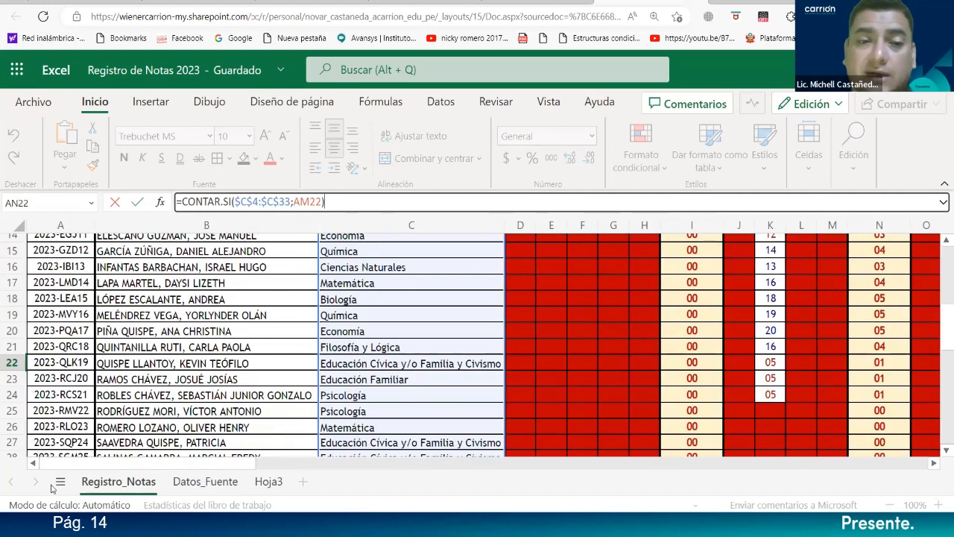
{"action": "scroll", "coordinate": [218, 425], "scroll_direction": "up", "scroll_amount": 5}
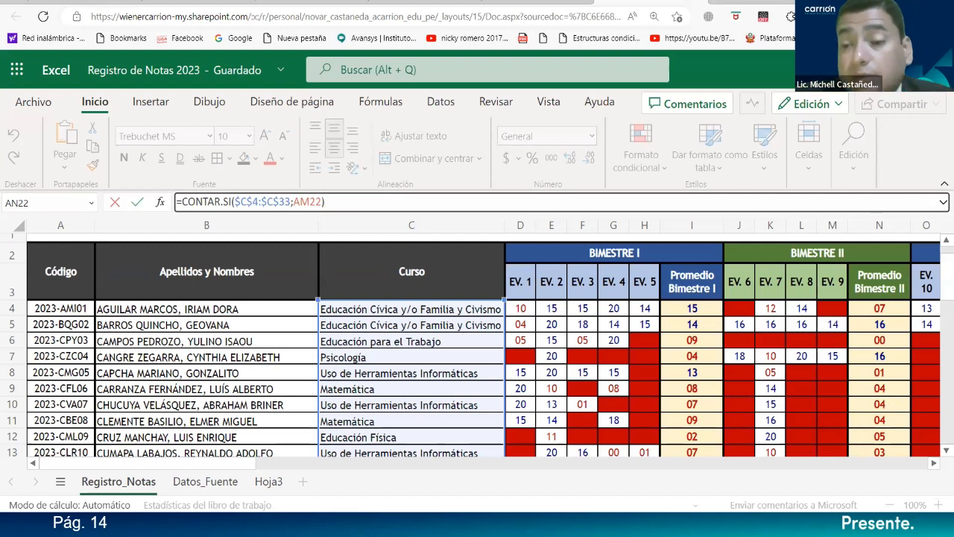
{"action": "scroll", "coordinate": [483, 343], "scroll_direction": "right", "scroll_amount": 10}
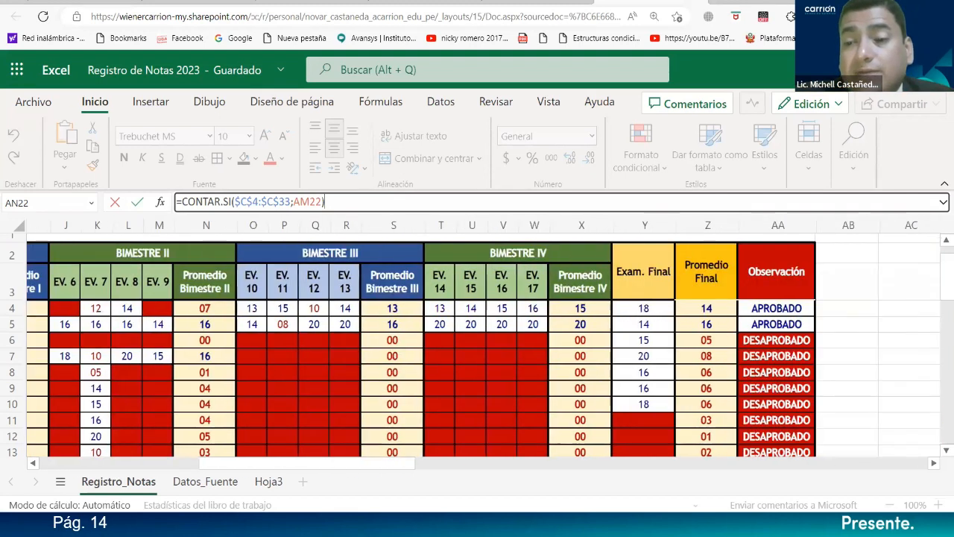
{"action": "scroll", "coordinate": [483, 343], "scroll_direction": "right", "scroll_amount": 6}
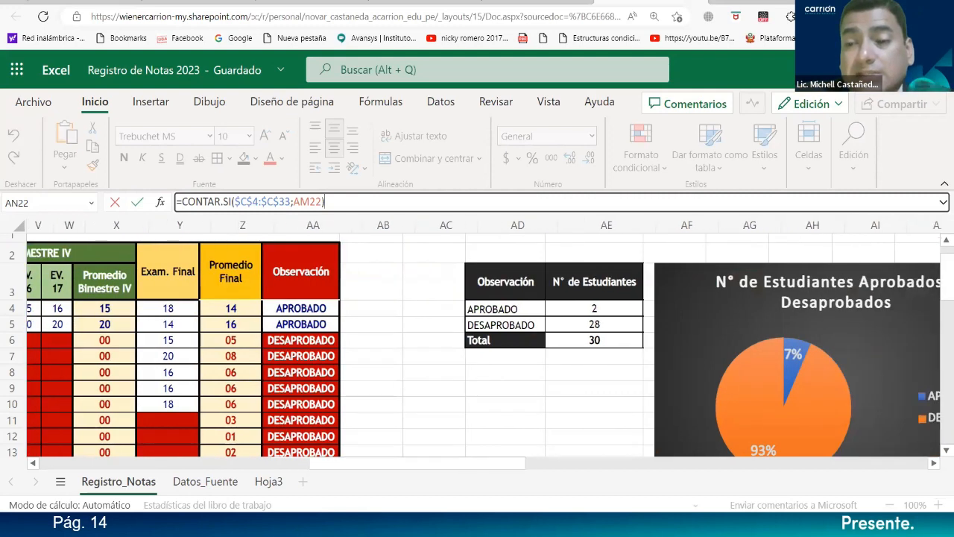
{"action": "scroll", "coordinate": [484, 366], "scroll_direction": "right", "scroll_amount": 7}
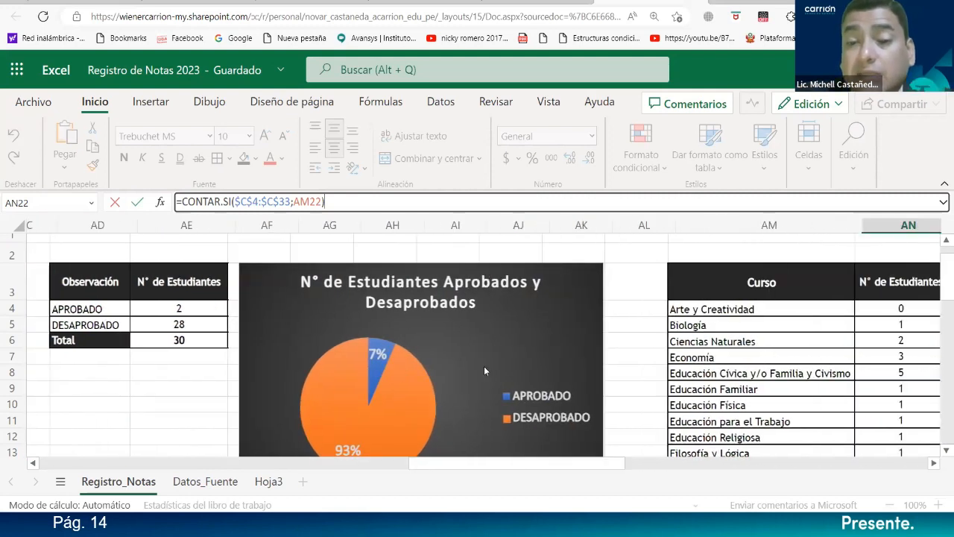
{"action": "scroll", "coordinate": [484, 366], "scroll_direction": "right", "scroll_amount": 3}
{"action": "scroll", "coordinate": [484, 368], "scroll_direction": "down", "scroll_amount": 2}
{"action": "scroll", "coordinate": [484, 369], "scroll_direction": "up", "scroll_amount": 2}
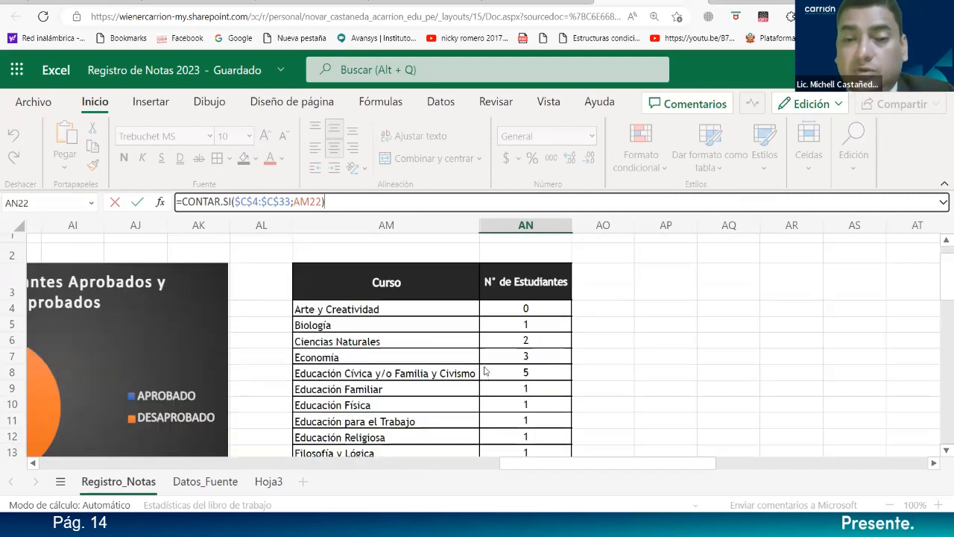
{"action": "key", "text": "Return"}
{"action": "scroll", "coordinate": [488, 387], "scroll_direction": "down", "scroll_amount": 1}
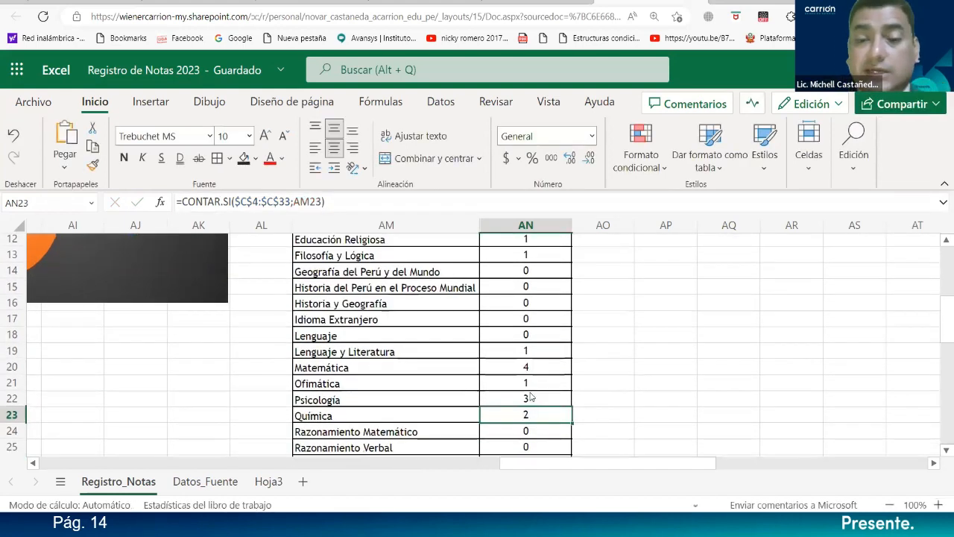
Step: Add the label "Total de Estudiantes" in AM27, directly below the last course in the Curso table
{"action": "scroll", "coordinate": [528, 426], "scroll_direction": "down", "scroll_amount": 1}
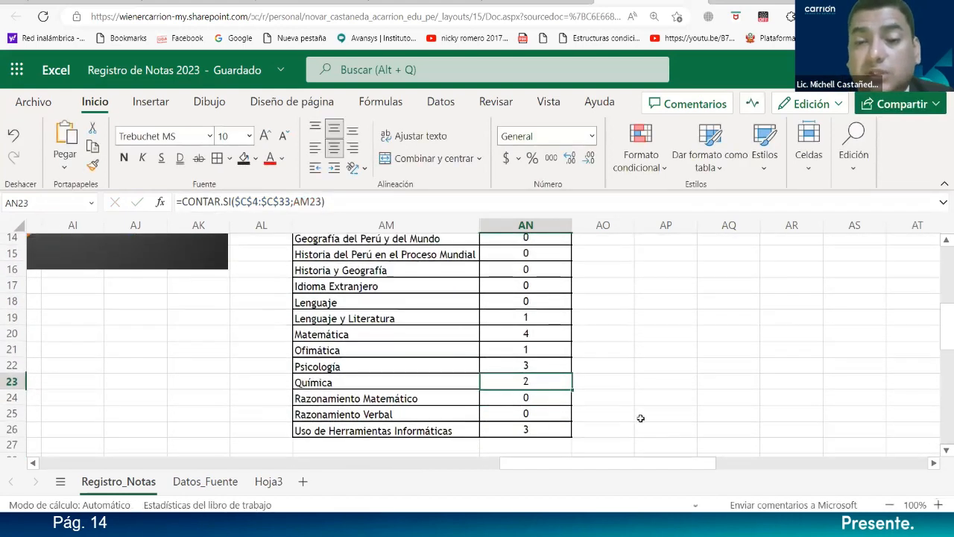
{"action": "scroll", "coordinate": [641, 417], "scroll_direction": "up", "scroll_amount": 3}
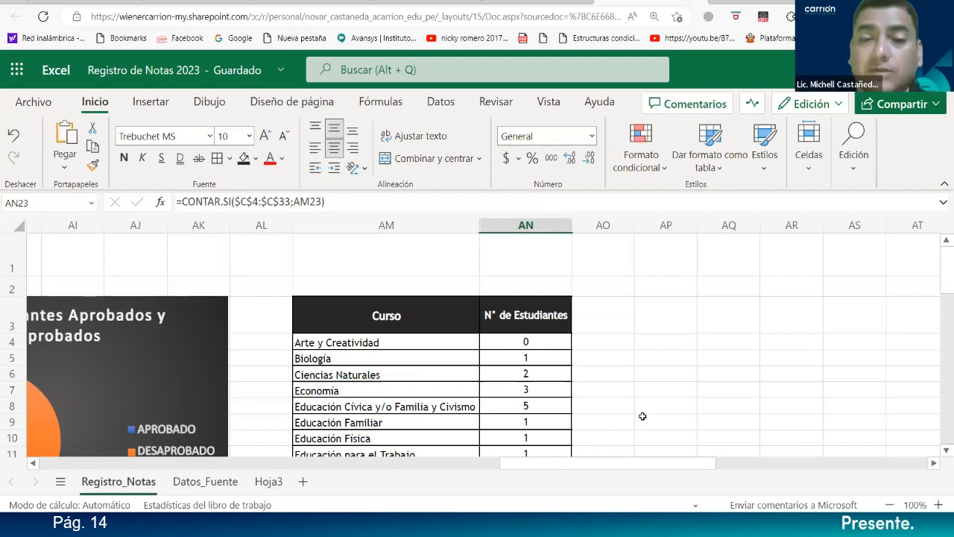
{"action": "scroll", "coordinate": [618, 403], "scroll_direction": "down", "scroll_amount": 1}
{"action": "scroll", "coordinate": [591, 393], "scroll_direction": "down", "scroll_amount": 1}
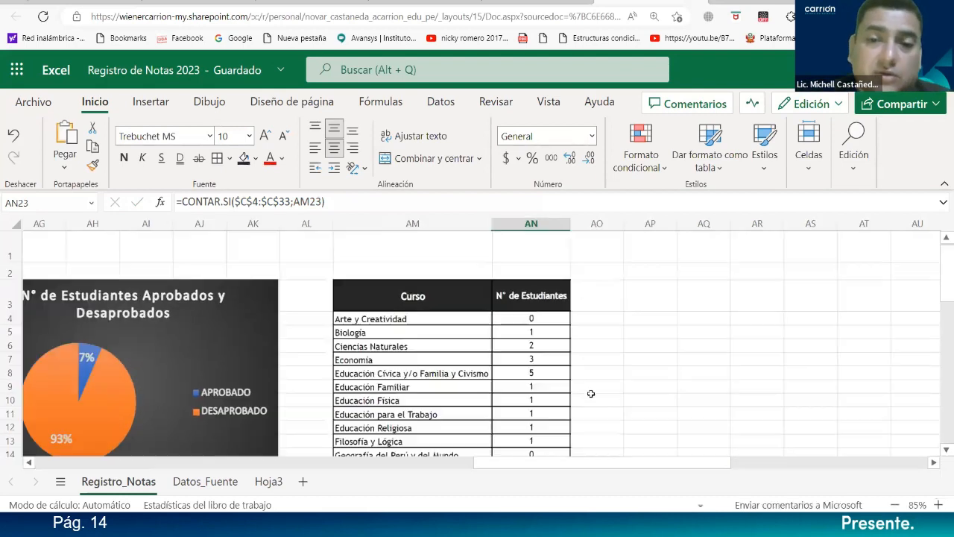
{"action": "scroll", "coordinate": [591, 392], "scroll_direction": "down", "scroll_amount": 3}
{"action": "scroll", "coordinate": [590, 393], "scroll_direction": "down", "scroll_amount": 2}
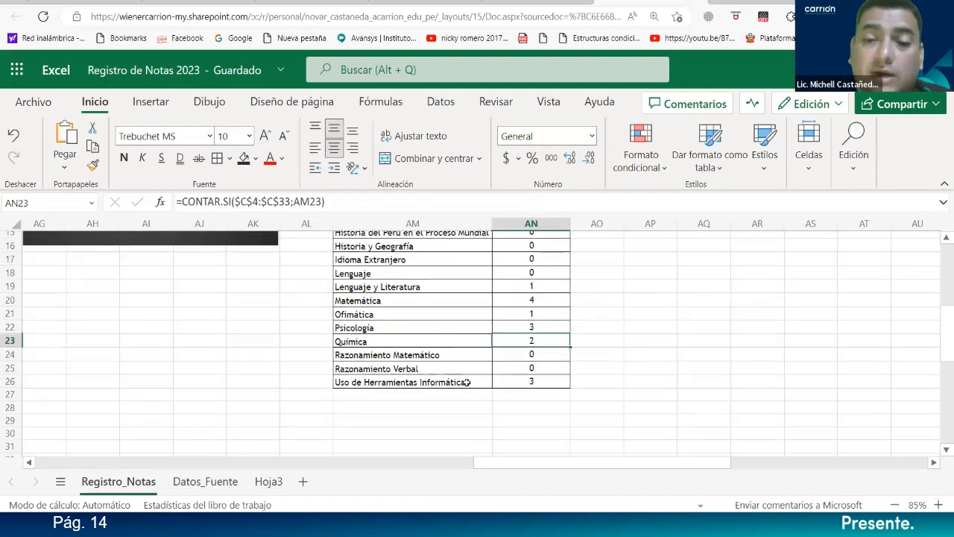
{"action": "left_click", "coordinate": [449, 396]}
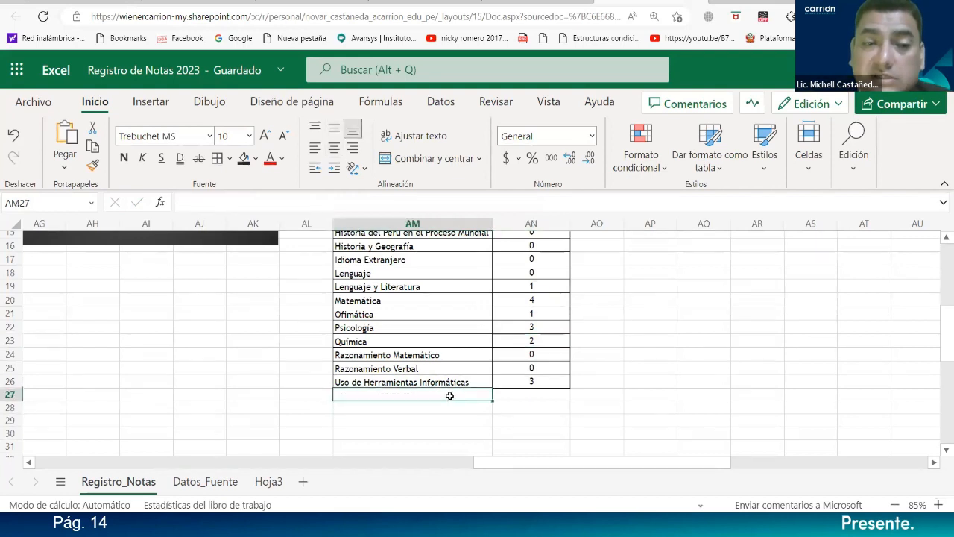
{"action": "scroll", "coordinate": [450, 396], "scroll_direction": "up", "scroll_amount": 3}
{"action": "scroll", "coordinate": [440, 393], "scroll_direction": "down", "scroll_amount": 3}
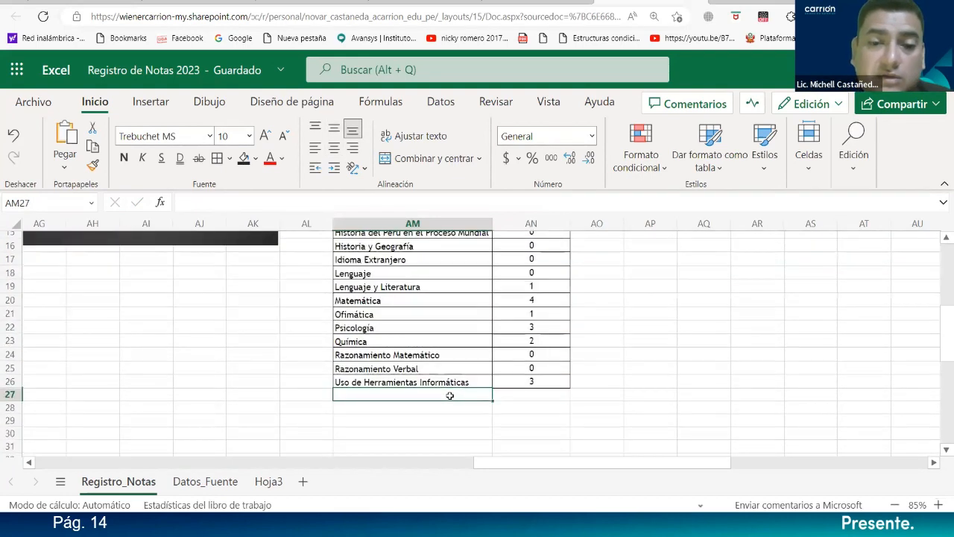
{"action": "type", "text": "Total de Est"}
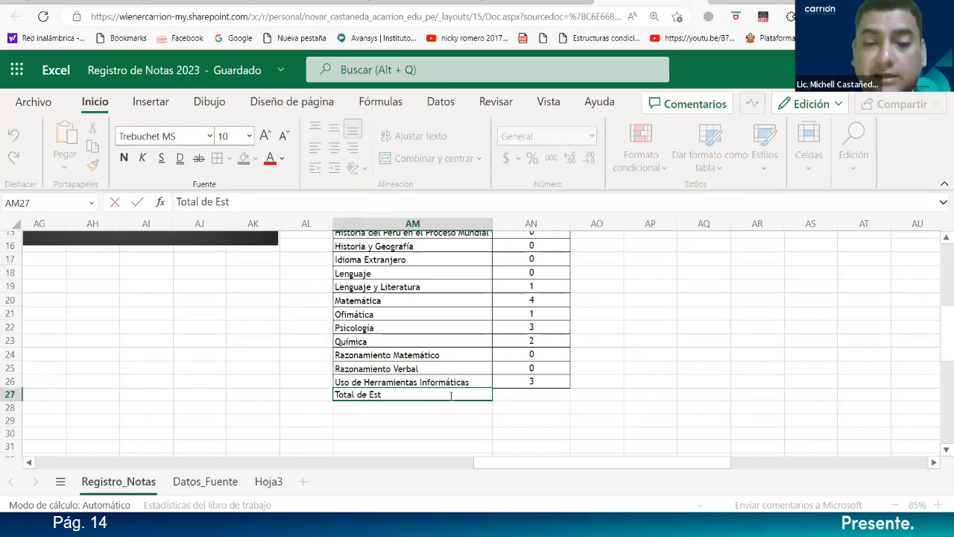
{"action": "type", "text": "udiantes"}
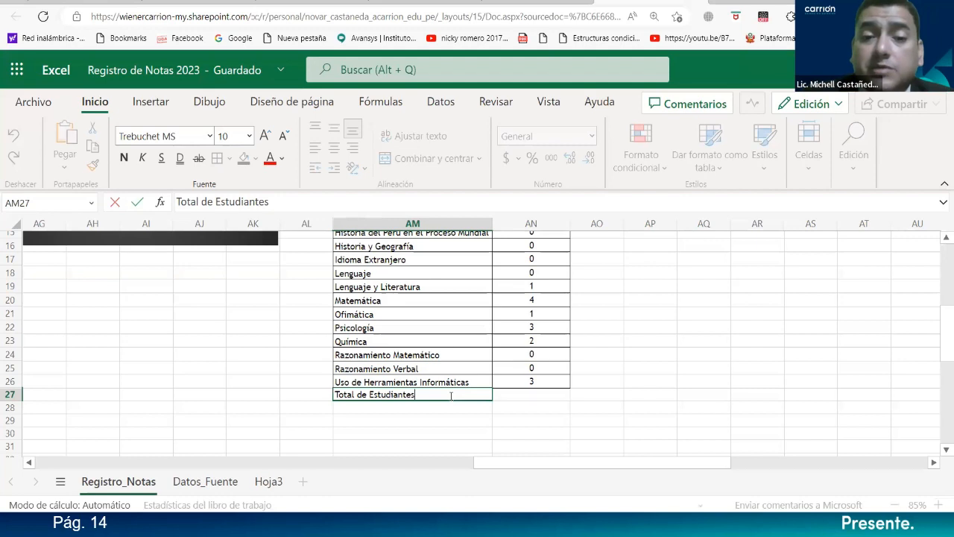
Step: Enter the formula =SUMA($AN$4:$AN$26) in AN27 to total the student counts, using absolute references
{"action": "key", "text": "Tab"}
{"action": "type", "text": "=suma"}
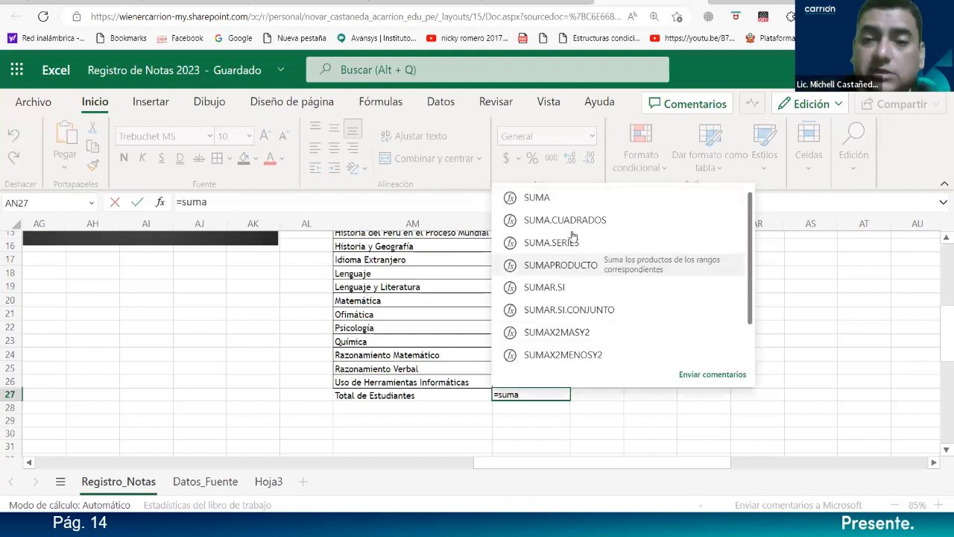
{"action": "double_click", "coordinate": [531, 198]}
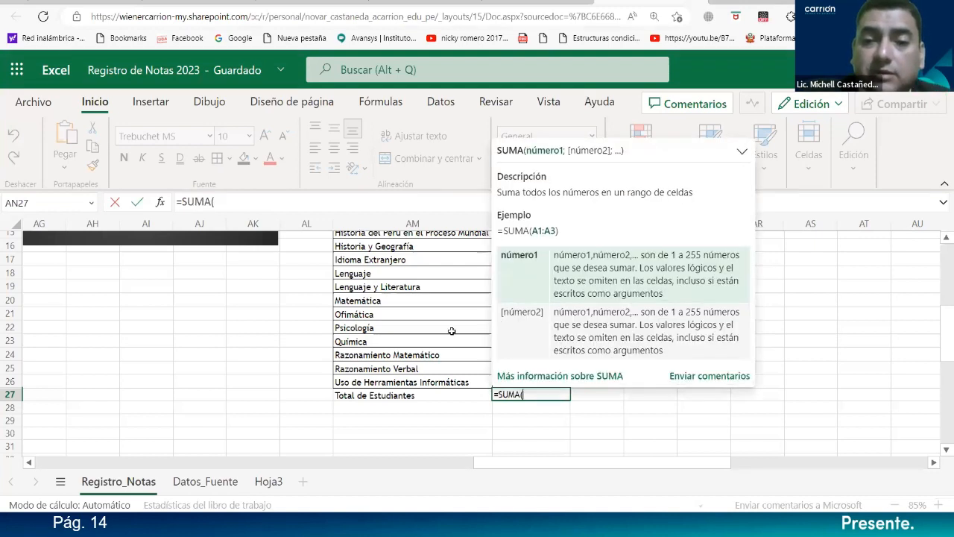
{"action": "scroll", "coordinate": [452, 330], "scroll_direction": "up", "scroll_amount": 5}
{"action": "left_click_drag", "start_coordinate": [529, 317], "coordinate": [520, 367]}
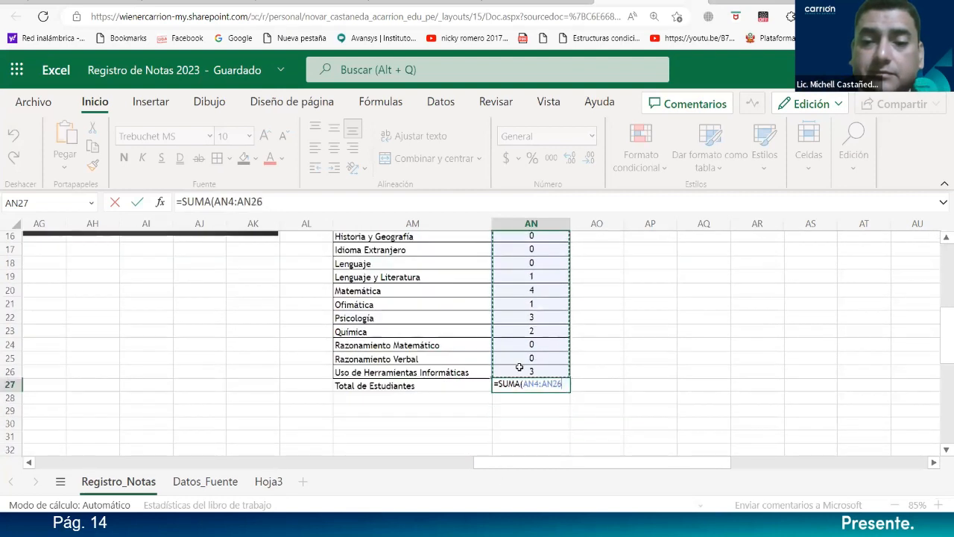
{"action": "key", "text": "F4"}
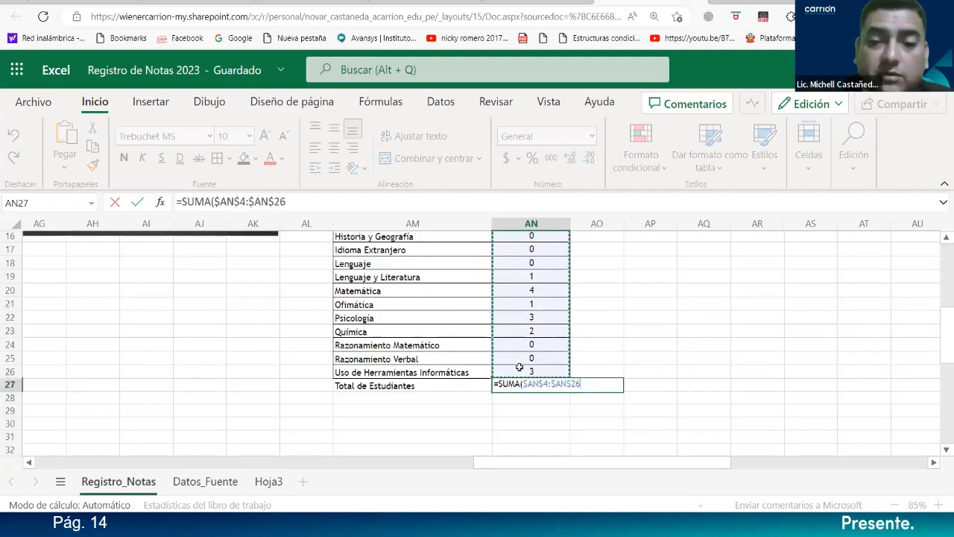
{"action": "type", "text": ")"}
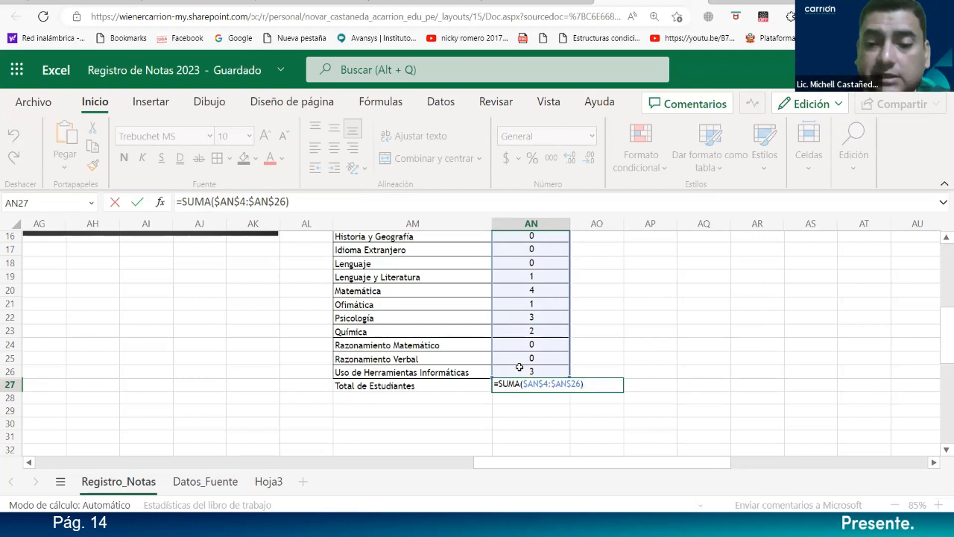
{"action": "key", "text": "Return"}
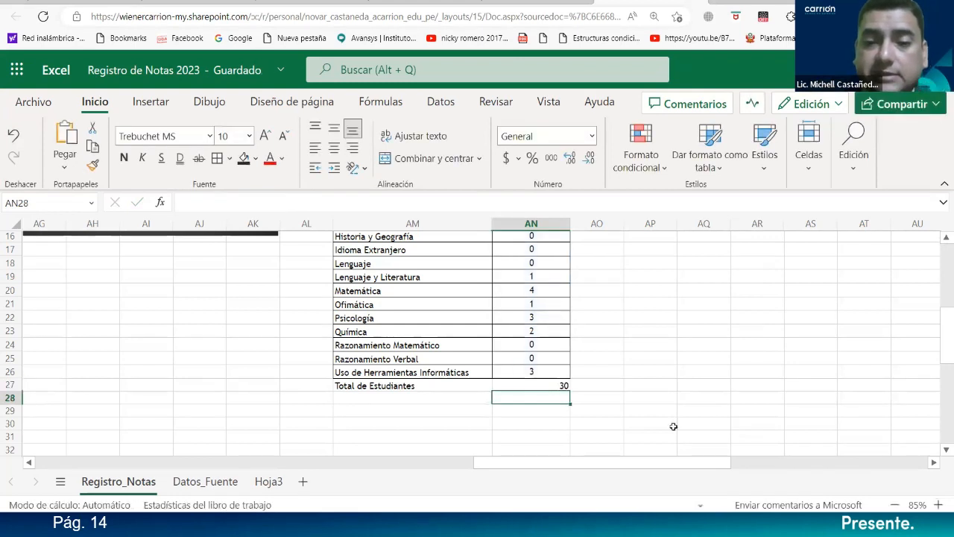
Step: Center the total in AN27 horizontally and vertically, and make it bold
{"action": "left_click", "coordinate": [539, 383]}
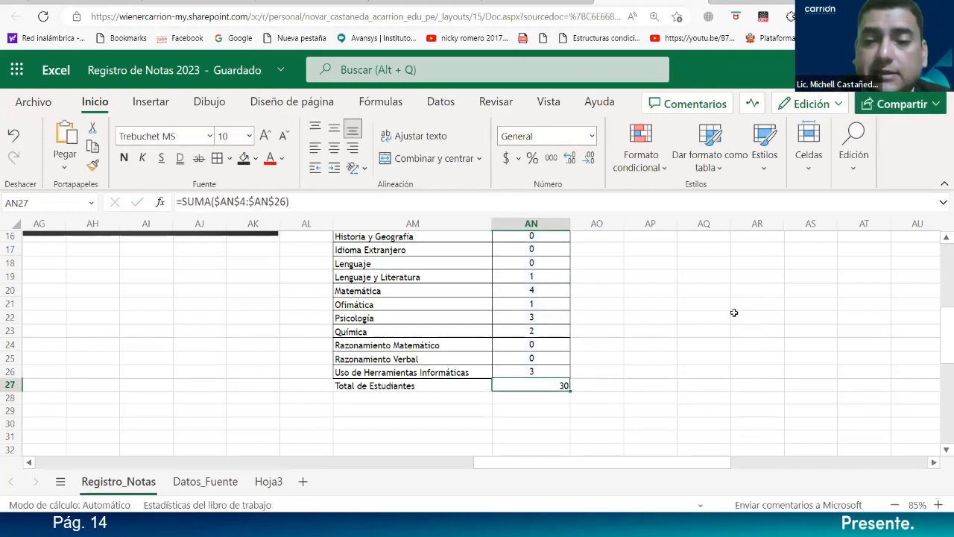
{"action": "left_click", "coordinate": [335, 128]}
{"action": "left_click", "coordinate": [334, 146]}
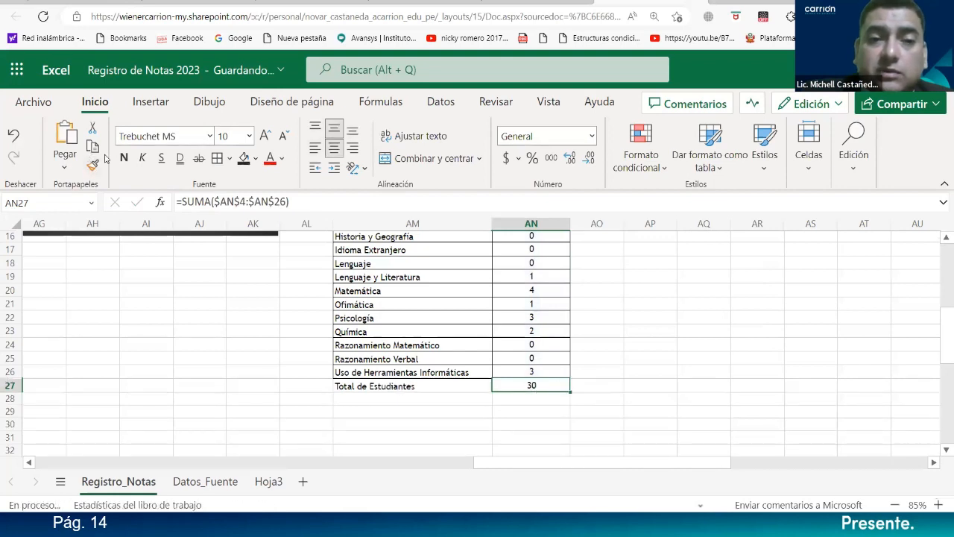
{"action": "left_click", "coordinate": [123, 158]}
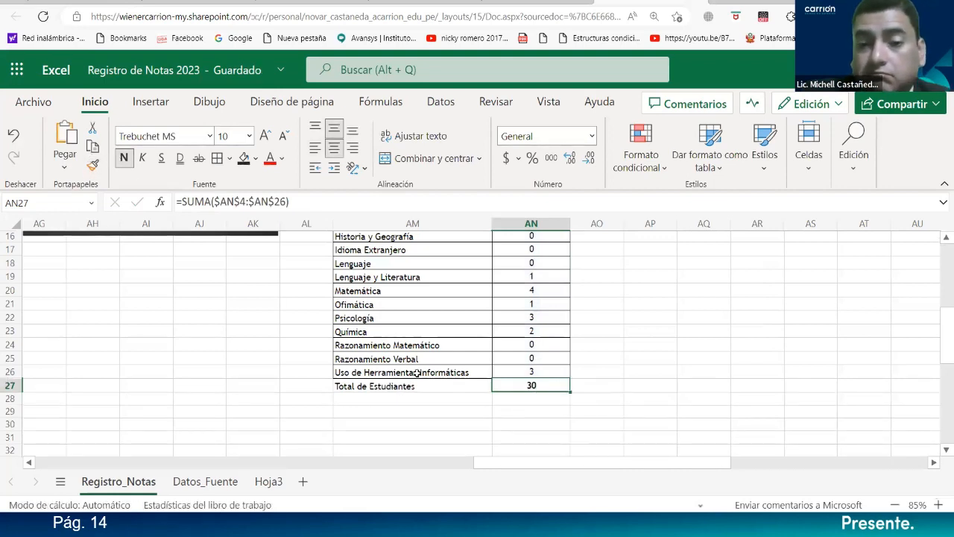
Step: Review the course counts against the Curso list on the Datos_Fuente sheet, and return to Registro_Notas
{"action": "scroll", "coordinate": [414, 392], "scroll_direction": "up", "scroll_amount": 5}
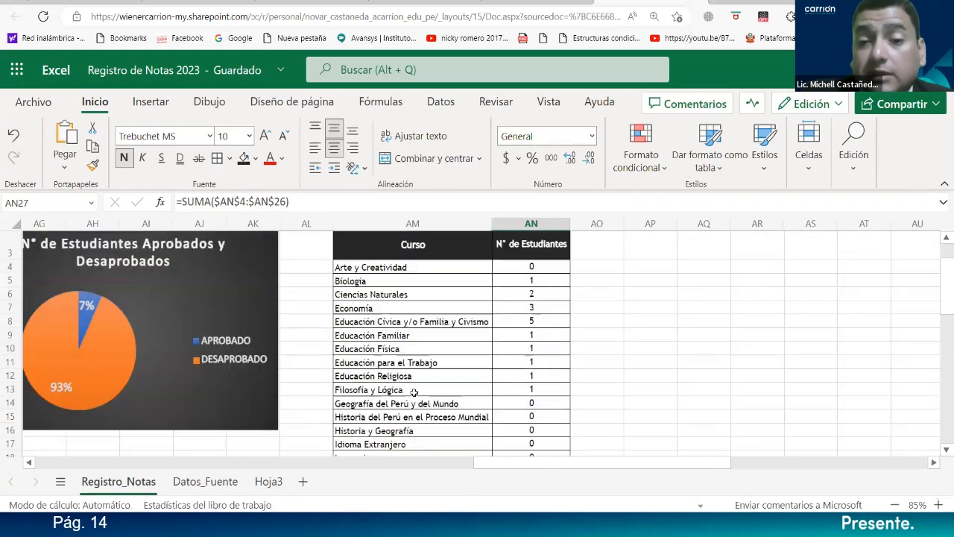
{"action": "scroll", "coordinate": [414, 391], "scroll_direction": "down", "scroll_amount": 6}
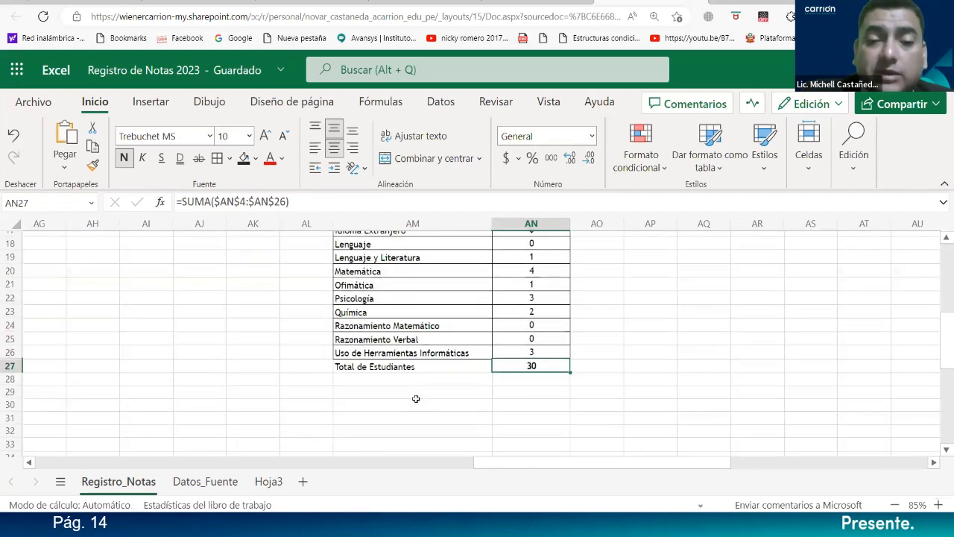
{"action": "left_click", "coordinate": [196, 482]}
{"action": "scroll", "coordinate": [167, 409], "scroll_direction": "up", "scroll_amount": 6}
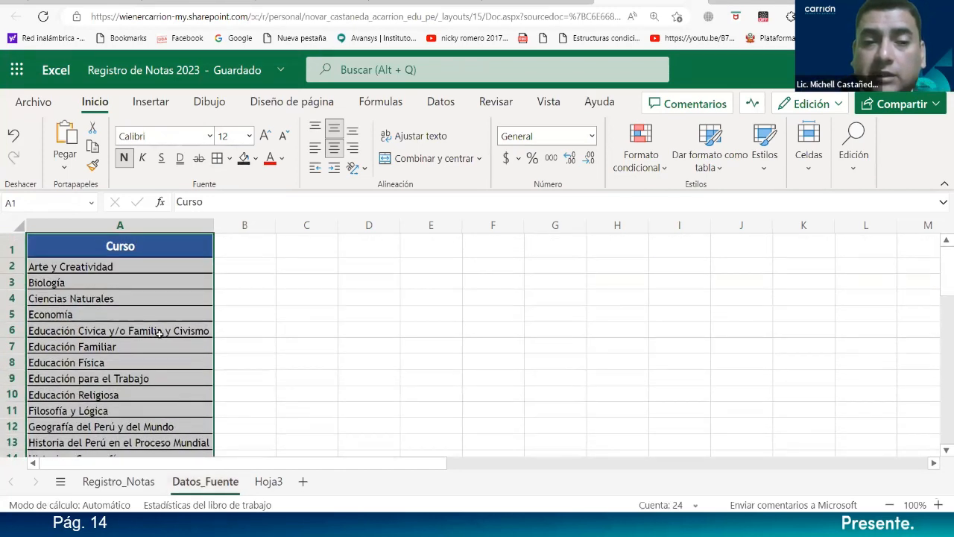
{"action": "scroll", "coordinate": [159, 333], "scroll_direction": "down", "scroll_amount": 6}
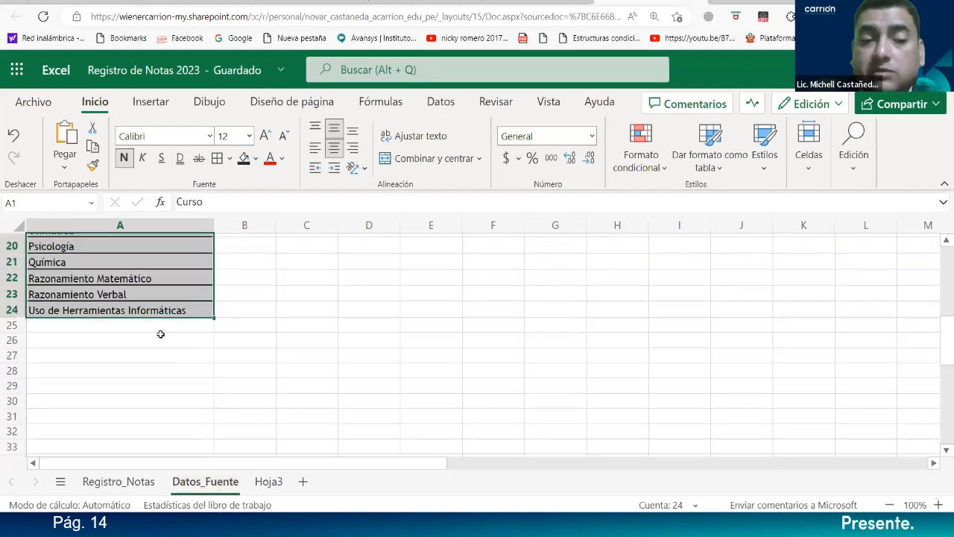
{"action": "scroll", "coordinate": [160, 334], "scroll_direction": "up", "scroll_amount": 1}
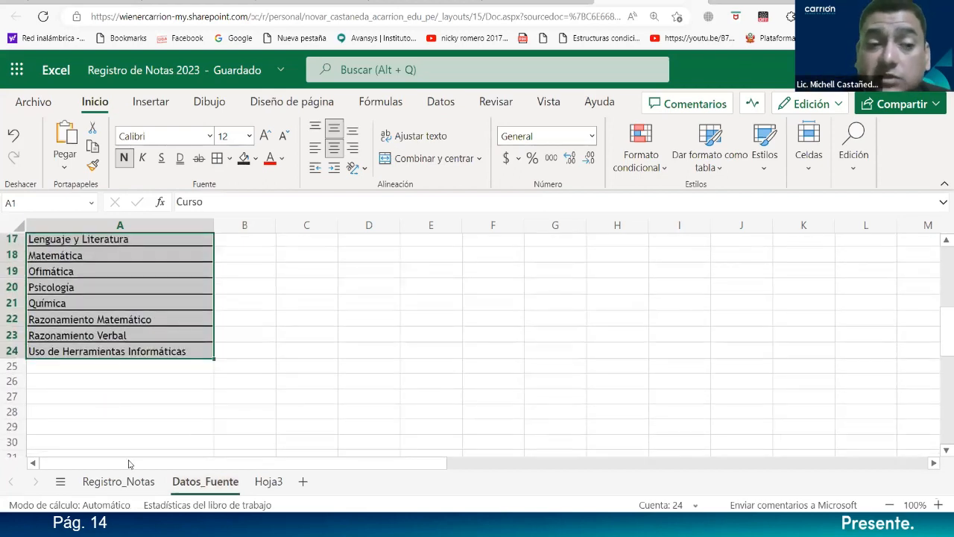
{"action": "left_click", "coordinate": [141, 484]}
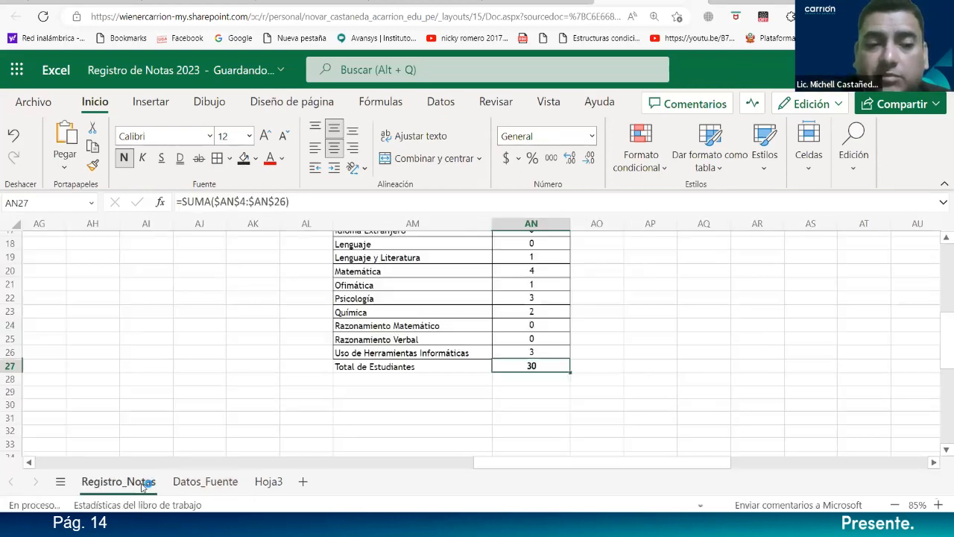
Step: Copy the formatting of the Total label in AD6 onto Total de Estudiantes in AM27, and add borders to AN27
{"action": "left_click", "coordinate": [380, 368]}
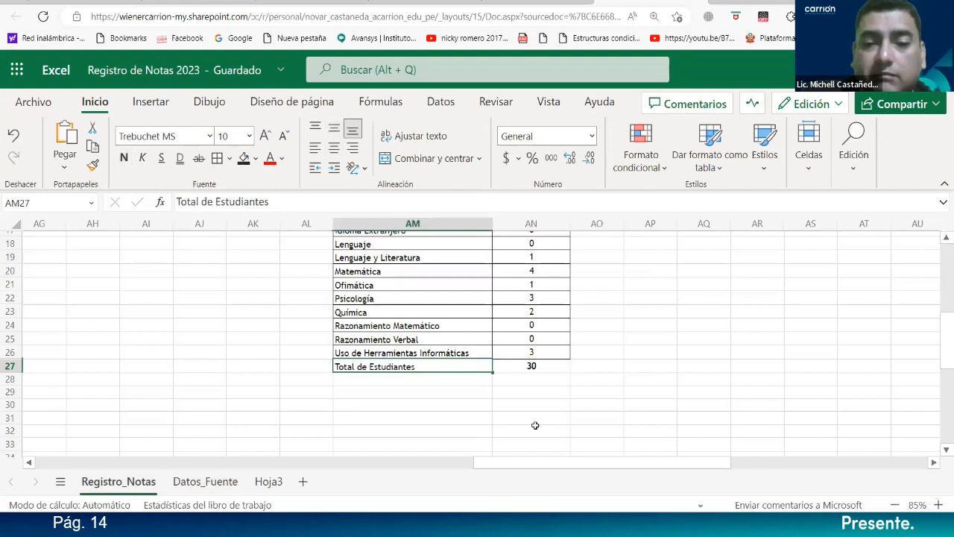
{"action": "left_click_drag", "start_coordinate": [662, 466], "coordinate": [415, 424]}
{"action": "scroll", "coordinate": [412, 381], "scroll_direction": "up", "scroll_amount": 2}
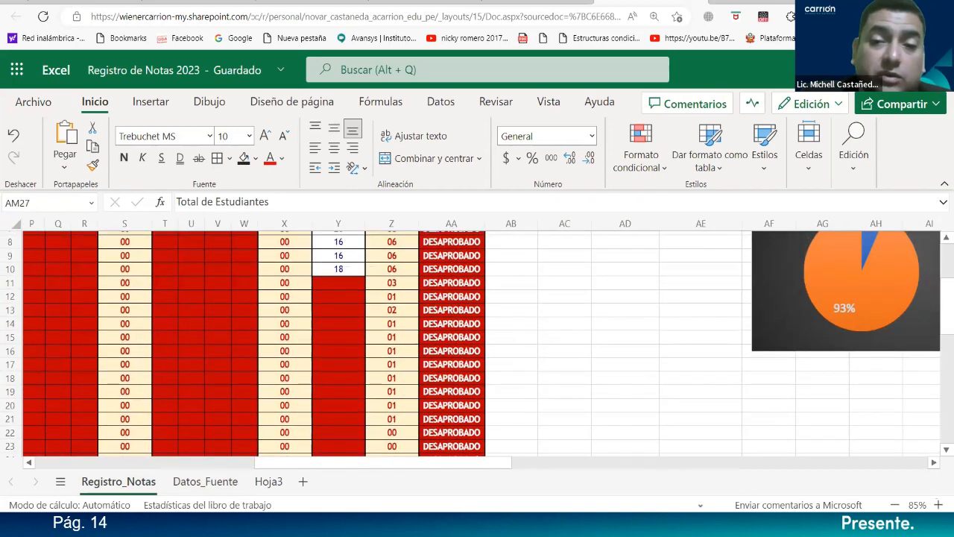
{"action": "scroll", "coordinate": [637, 440], "scroll_direction": "up", "scroll_amount": 3}
{"action": "scroll", "coordinate": [637, 432], "scroll_direction": "down", "scroll_amount": 2}
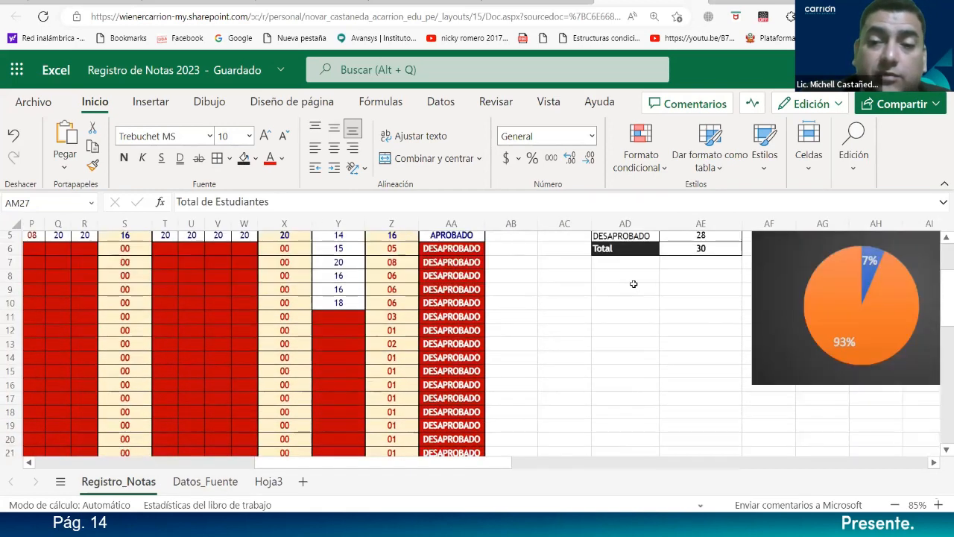
{"action": "left_click", "coordinate": [618, 247]}
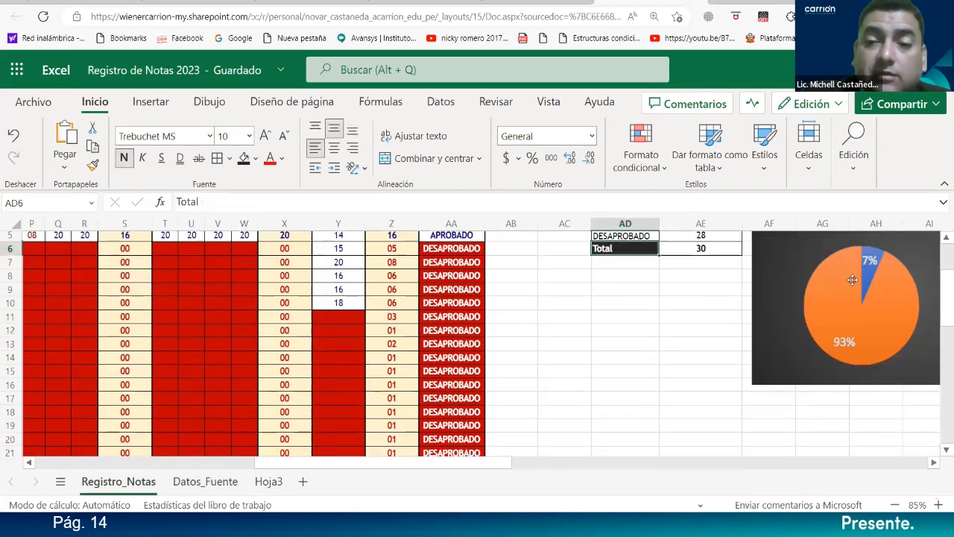
{"action": "left_click", "coordinate": [93, 165]}
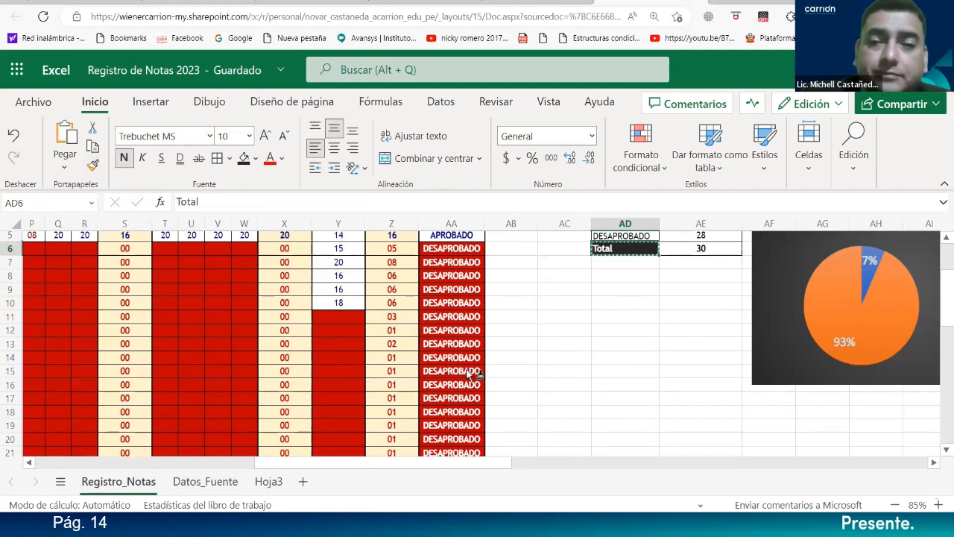
{"action": "left_click_drag", "start_coordinate": [365, 464], "coordinate": [580, 481]}
{"action": "scroll", "coordinate": [373, 351], "scroll_direction": "down", "scroll_amount": 5}
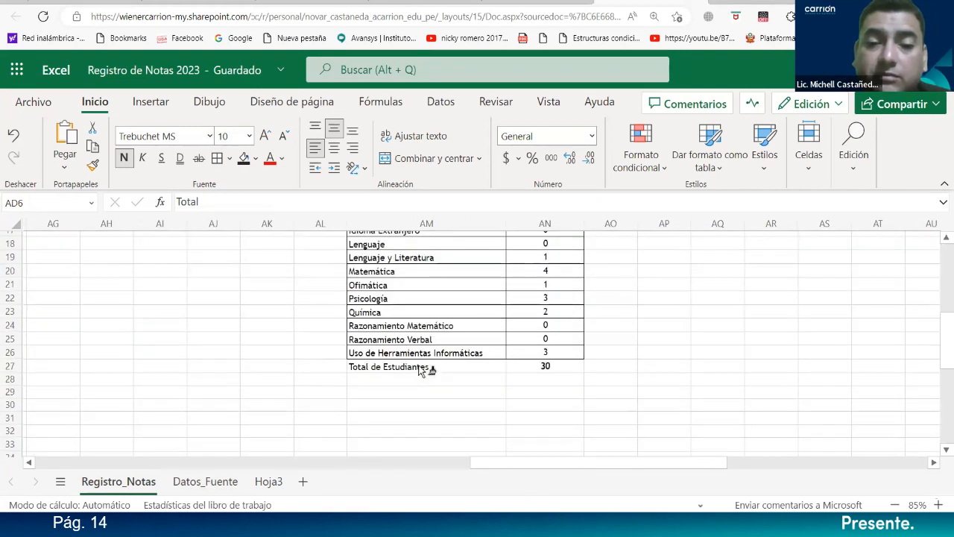
{"action": "left_click", "coordinate": [425, 368]}
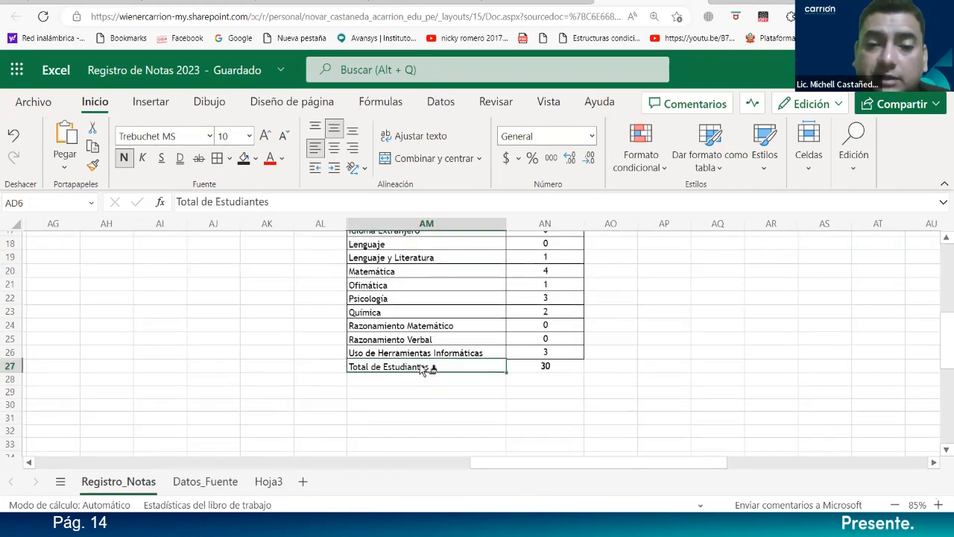
{"action": "left_click", "coordinate": [545, 366]}
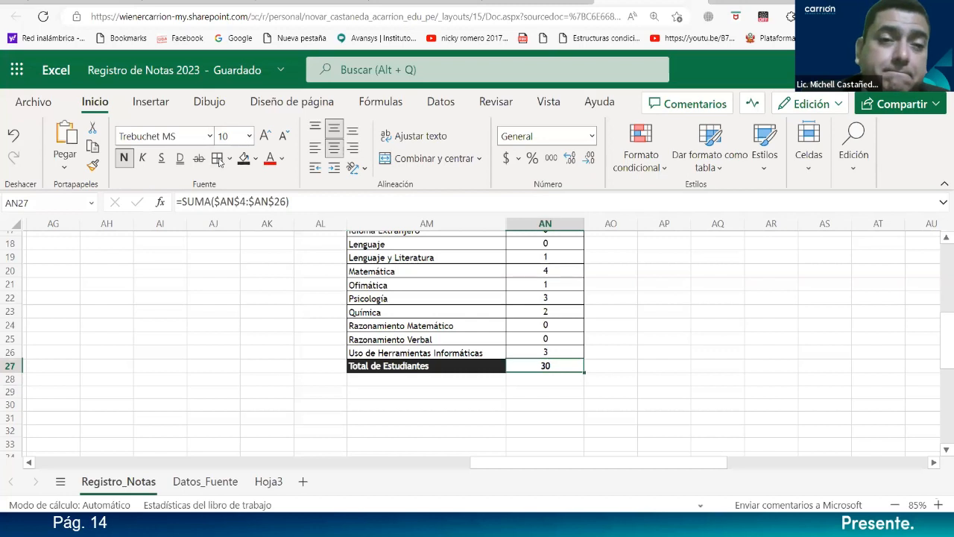
{"action": "left_click", "coordinate": [642, 421]}
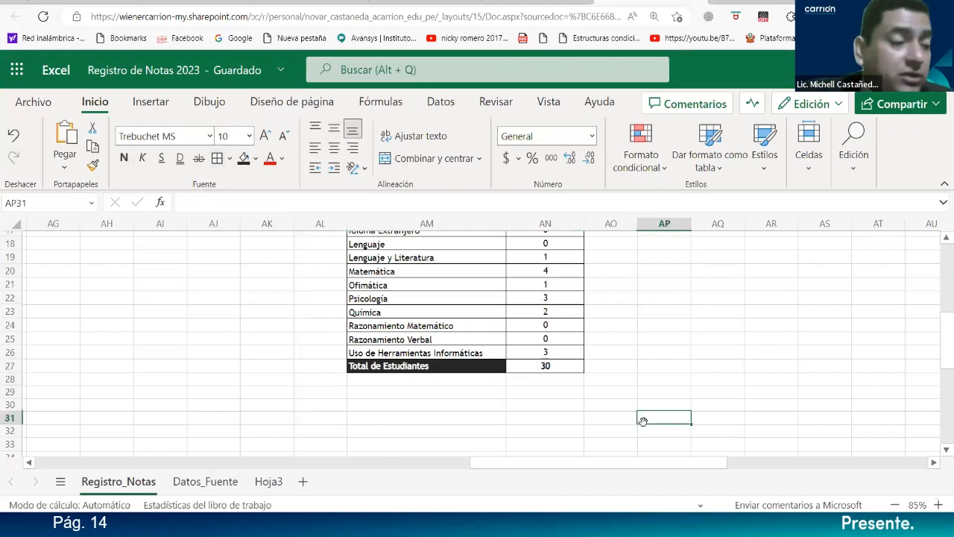
Step: Select the Curso and N° de Estudiantes columns from AM3 to AN26, headers included and the total row excluded
{"action": "scroll", "coordinate": [598, 375], "scroll_direction": "up", "scroll_amount": 6}
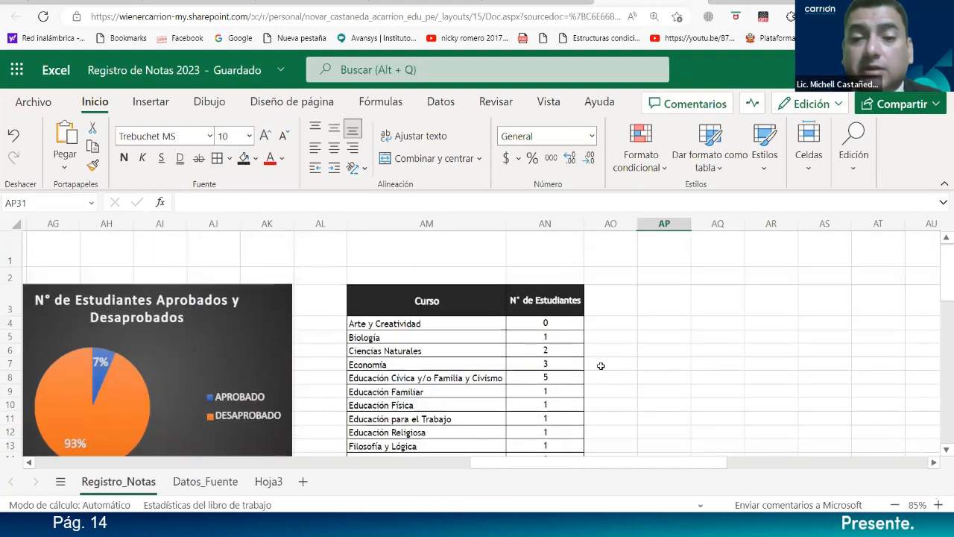
{"action": "scroll", "coordinate": [598, 365], "scroll_direction": "down", "scroll_amount": 1}
{"action": "left_click", "coordinate": [440, 267]}
{"action": "left_click_drag", "start_coordinate": [440, 267], "coordinate": [547, 281]}
{"action": "scroll", "coordinate": [546, 280], "scroll_direction": "up", "scroll_amount": 7}
{"action": "scroll", "coordinate": [441, 422], "scroll_direction": "down", "scroll_amount": 5}
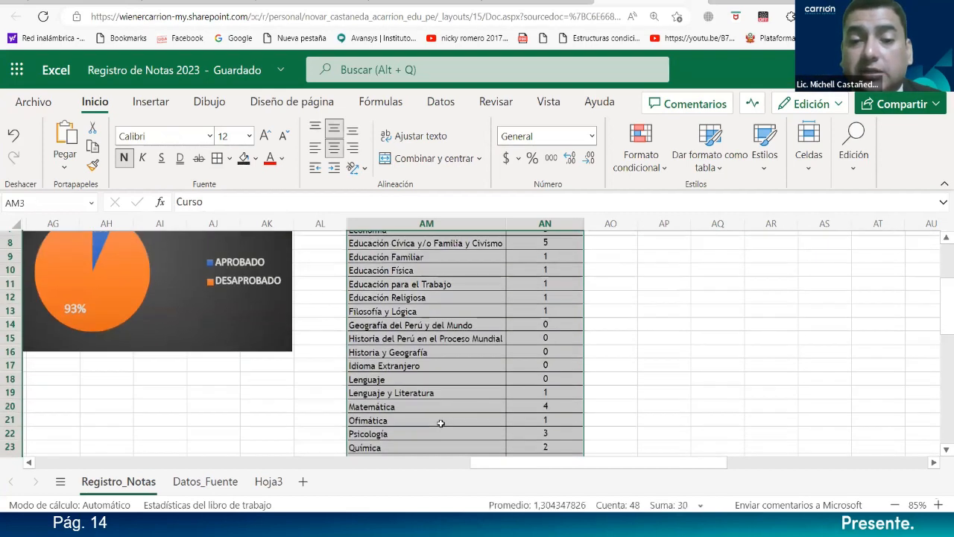
{"action": "scroll", "coordinate": [441, 422], "scroll_direction": "up", "scroll_amount": 5}
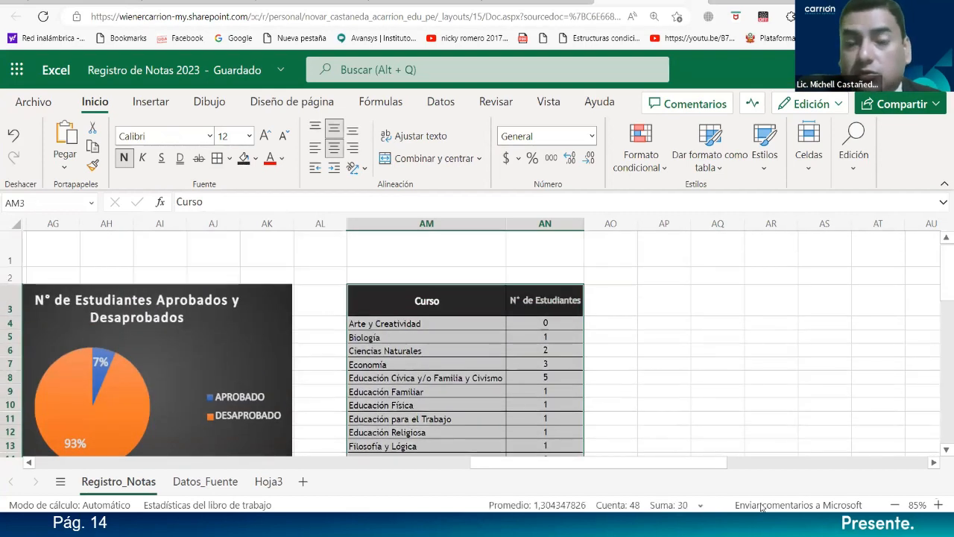
{"action": "scroll", "coordinate": [493, 352], "scroll_direction": "down", "scroll_amount": 5}
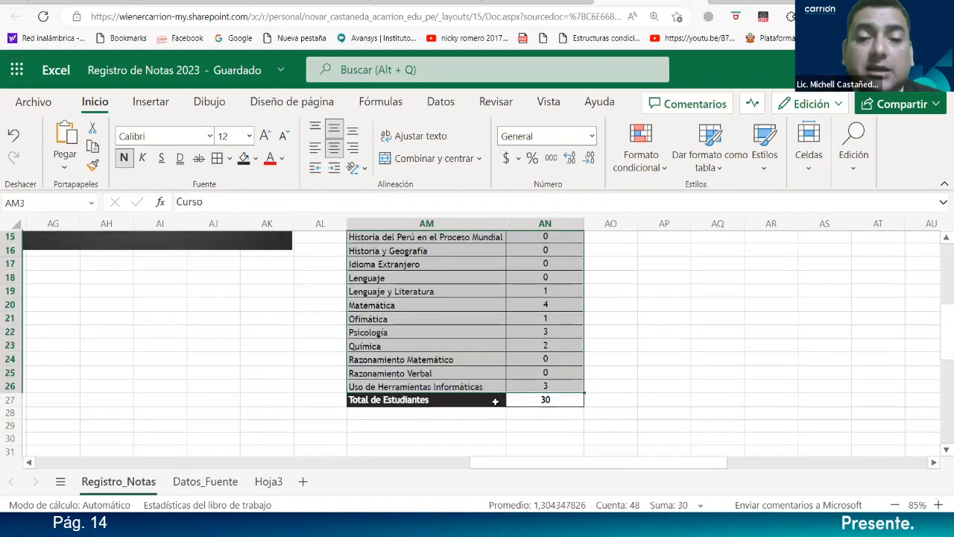
{"action": "scroll", "coordinate": [506, 378], "scroll_direction": "up", "scroll_amount": 5}
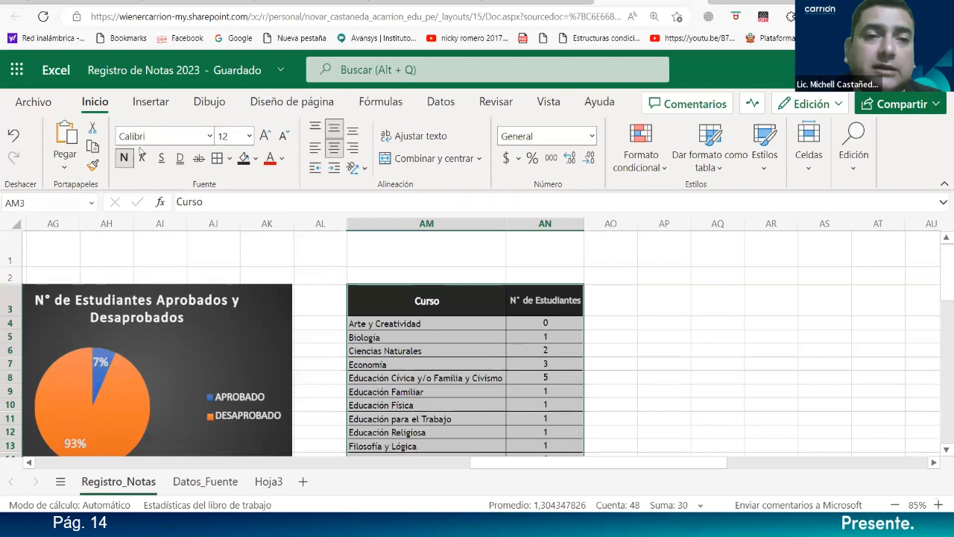
Step: Insert a 2D clustered bar chart from the selected course and student counts
{"action": "left_click", "coordinate": [153, 105]}
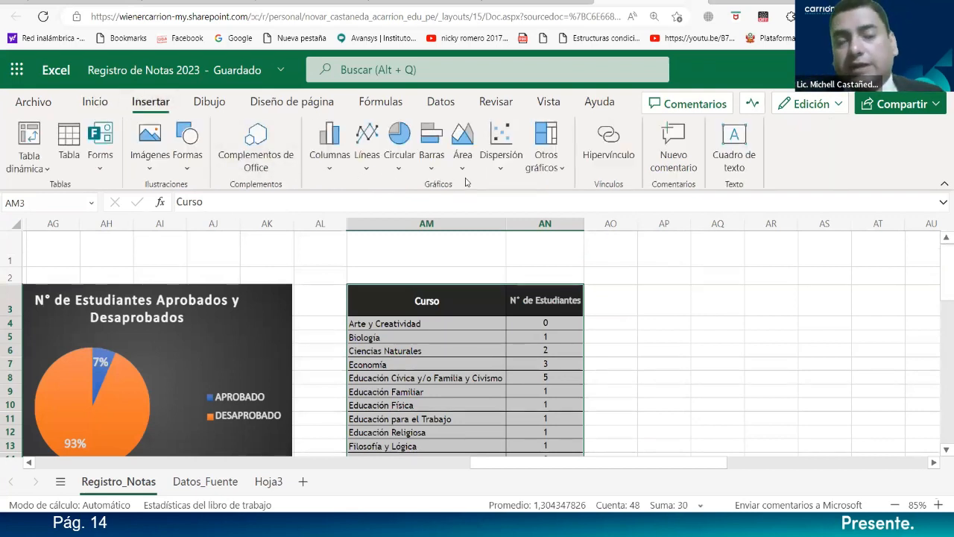
{"action": "left_click", "coordinate": [323, 170]}
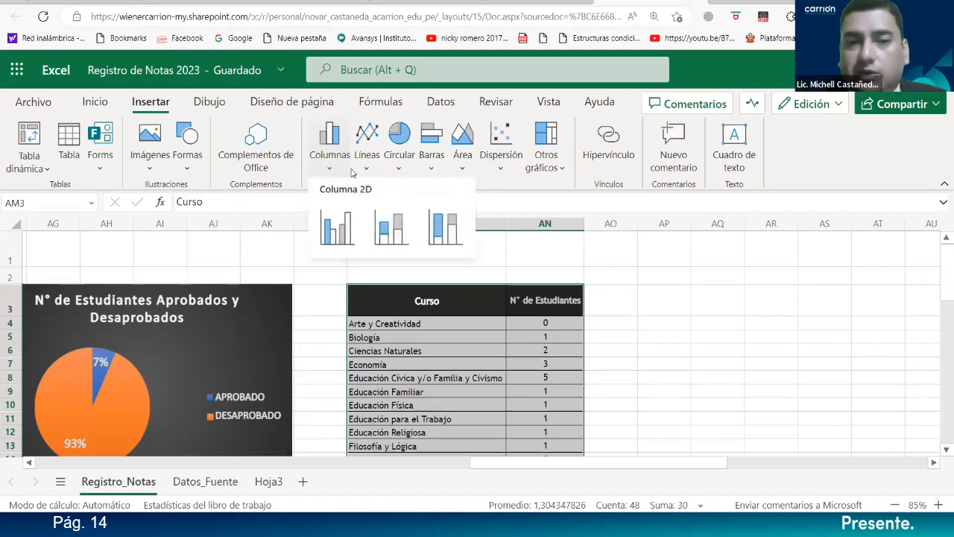
{"action": "left_click", "coordinate": [431, 160]}
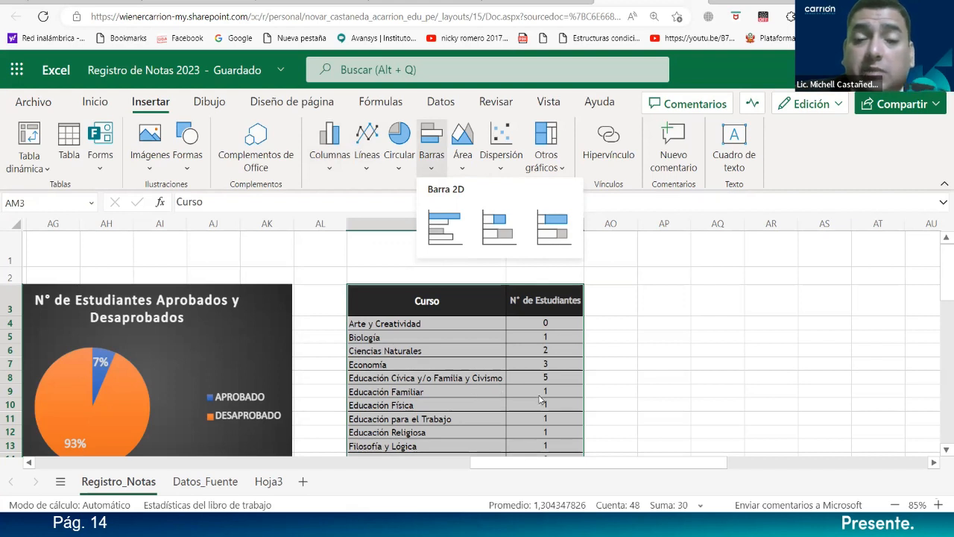
{"action": "left_click", "coordinate": [464, 239]}
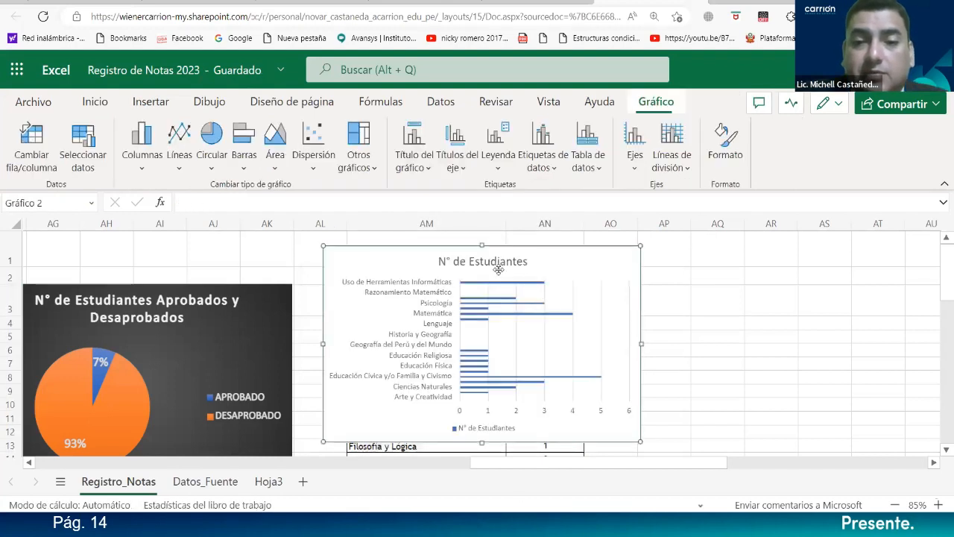
Step: Move the bar chart beside the course table, starting at column AO, and enlarge it to reach column AU
{"action": "left_click_drag", "start_coordinate": [498, 270], "coordinate": [675, 285]}
{"action": "scroll", "coordinate": [477, 343], "scroll_direction": "down", "scroll_amount": 3}
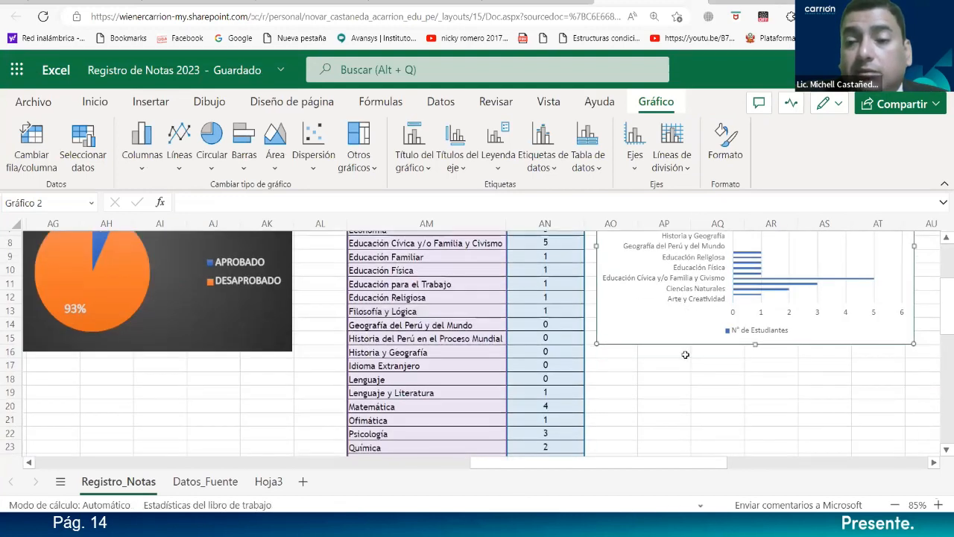
{"action": "left_click_drag", "start_coordinate": [653, 464], "coordinate": [740, 483]}
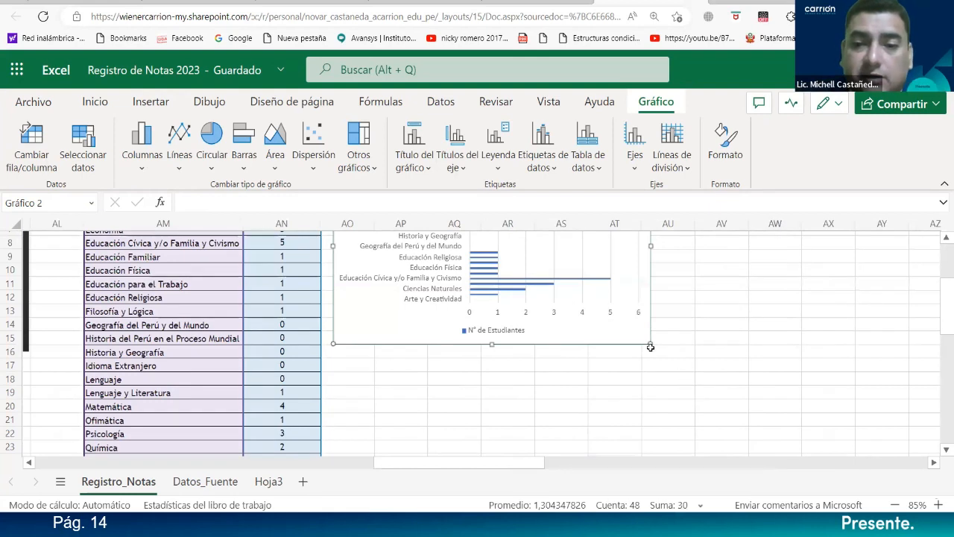
{"action": "left_click_drag", "start_coordinate": [662, 356], "coordinate": [694, 372]}
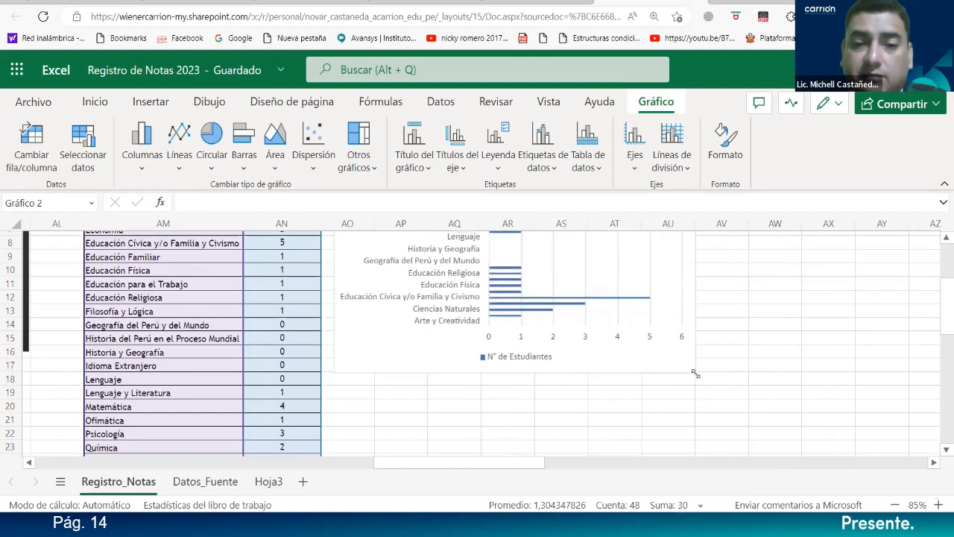
{"action": "scroll", "coordinate": [695, 373], "scroll_direction": "up", "scroll_amount": 5}
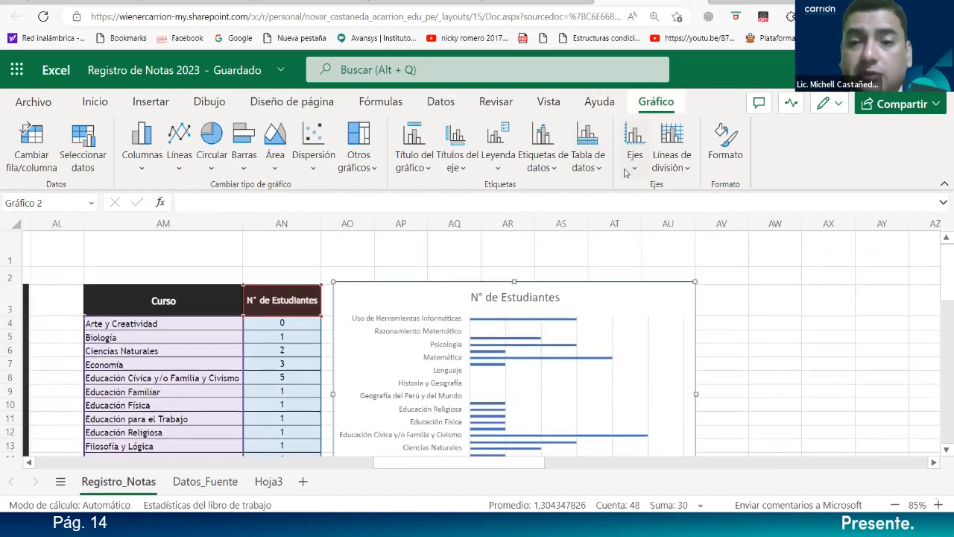
Step: Check which editing and formatting options are available for the bar chart's title
{"action": "left_click", "coordinate": [515, 297]}
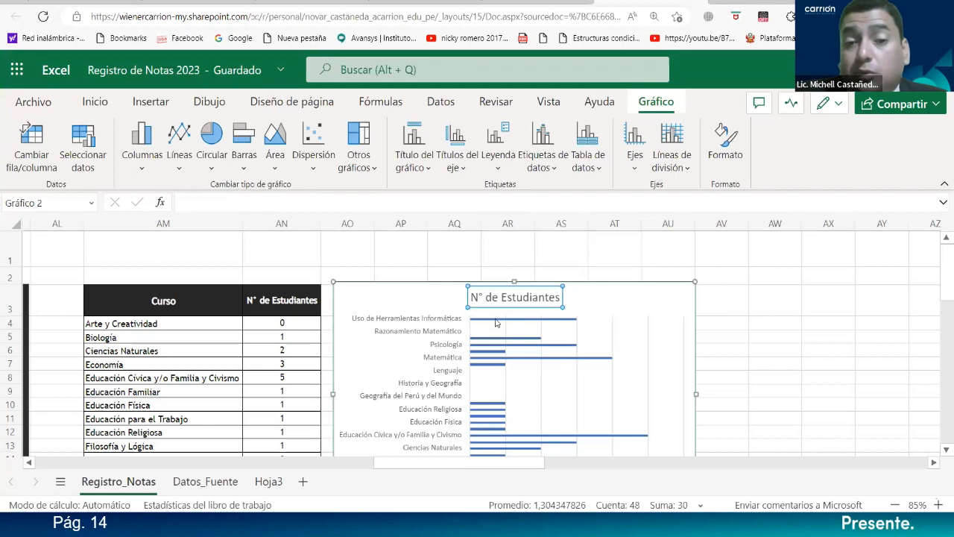
{"action": "left_click", "coordinate": [93, 102]}
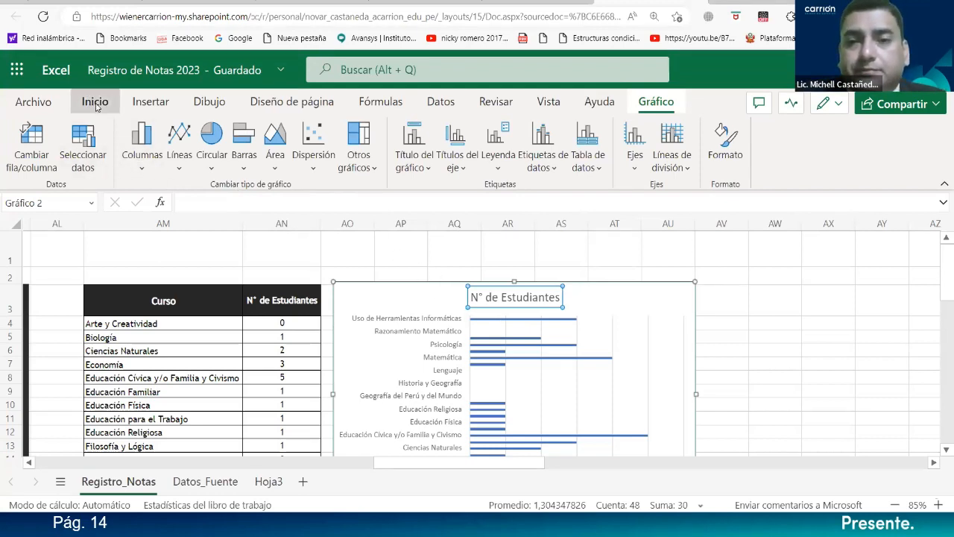
{"action": "right_click", "coordinate": [526, 299]}
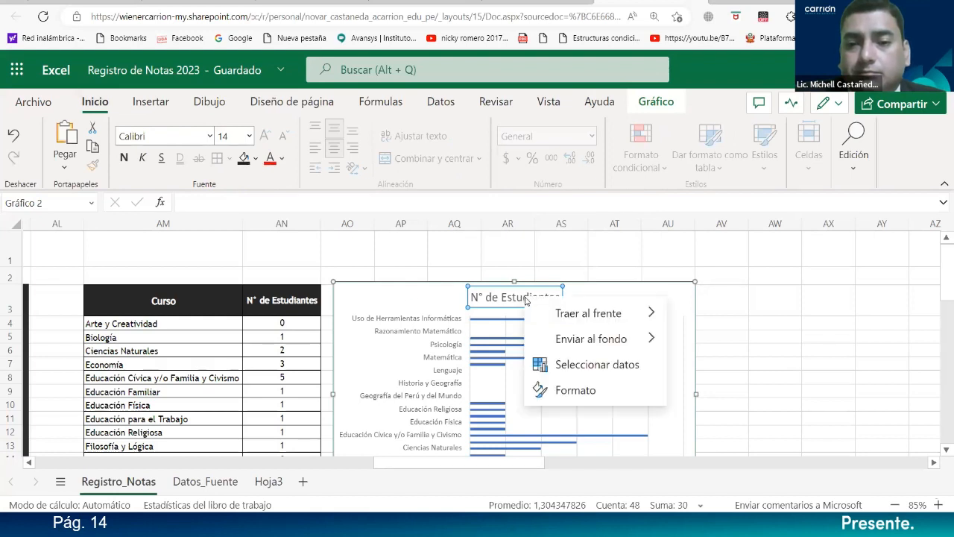
{"action": "left_click", "coordinate": [484, 295]}
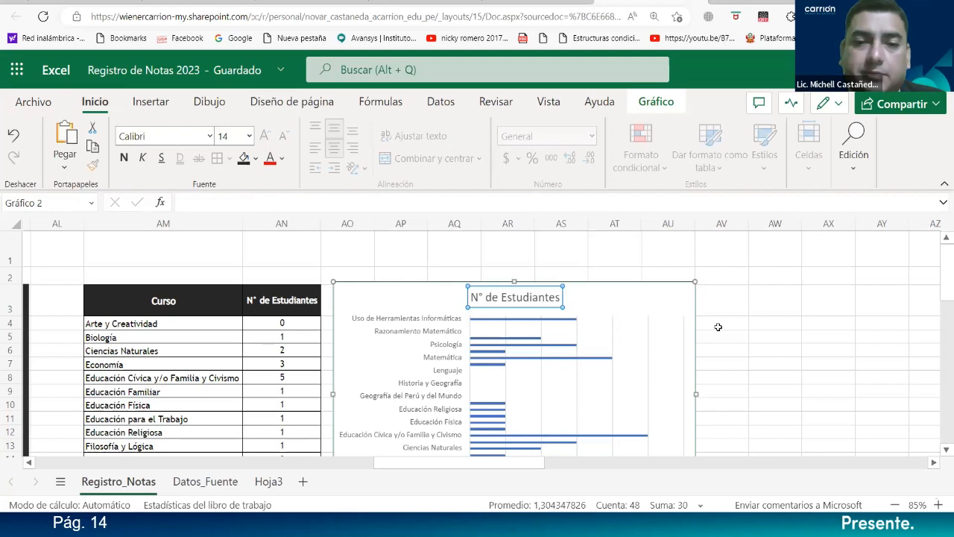
{"action": "left_click", "coordinate": [757, 328]}
{"action": "left_click", "coordinate": [549, 306]}
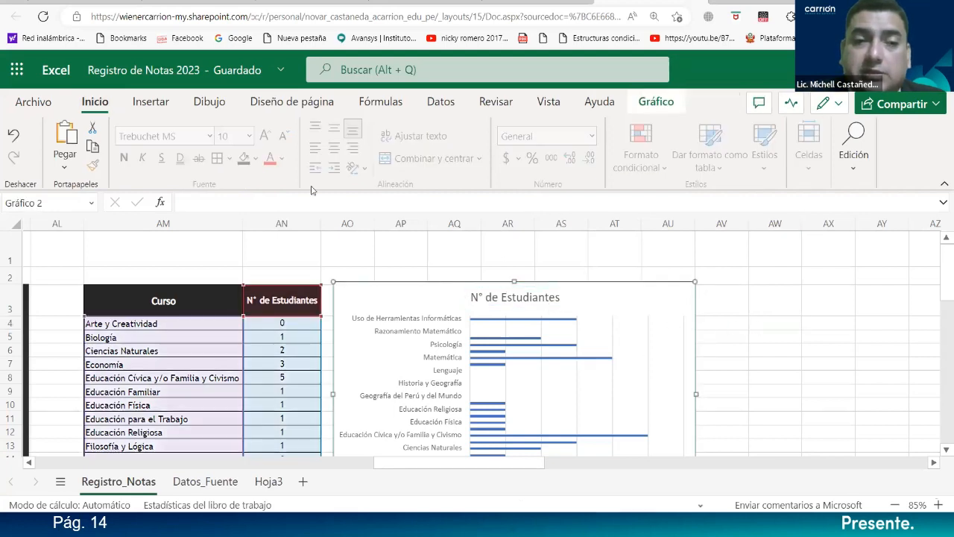
{"action": "left_click", "coordinate": [647, 105]}
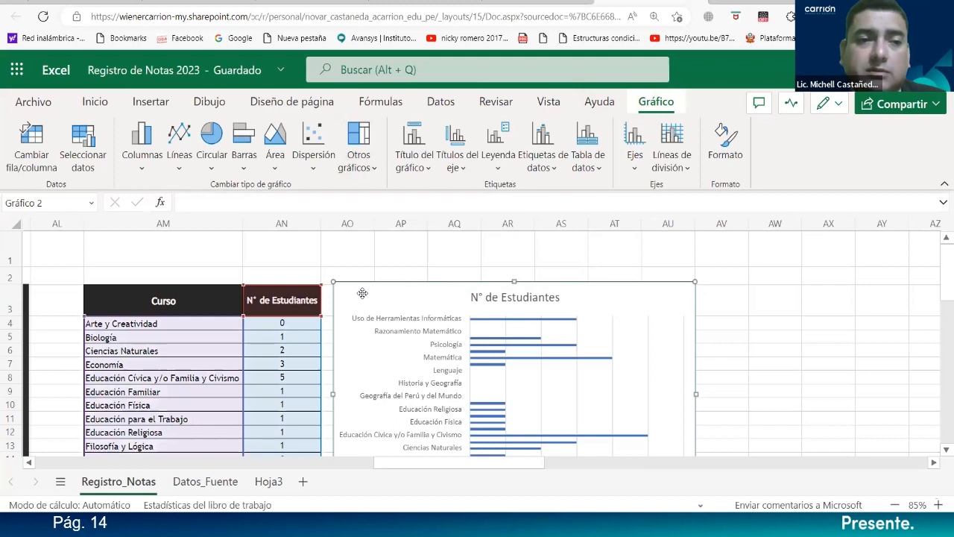
{"action": "left_click", "coordinate": [532, 298]}
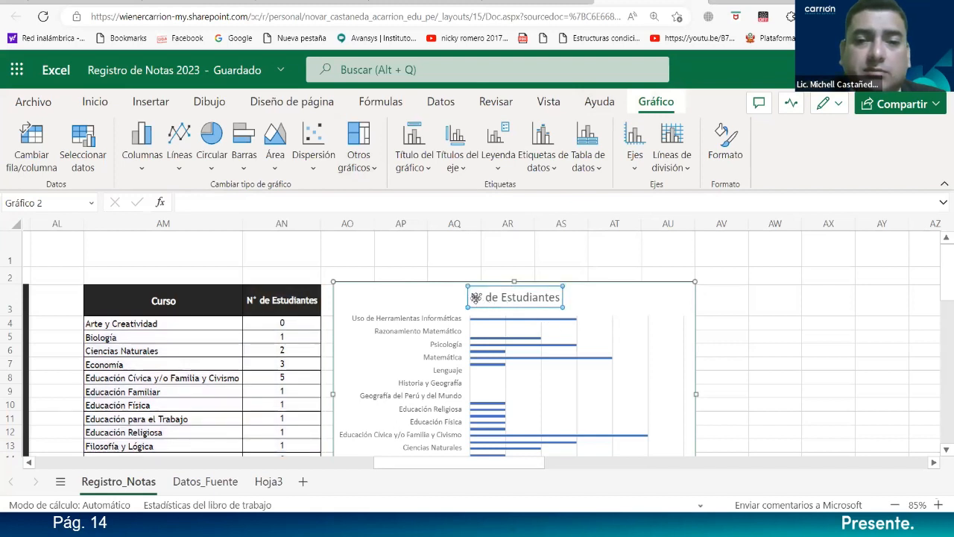
{"action": "right_click", "coordinate": [475, 297]}
{"action": "left_click", "coordinate": [476, 298]}
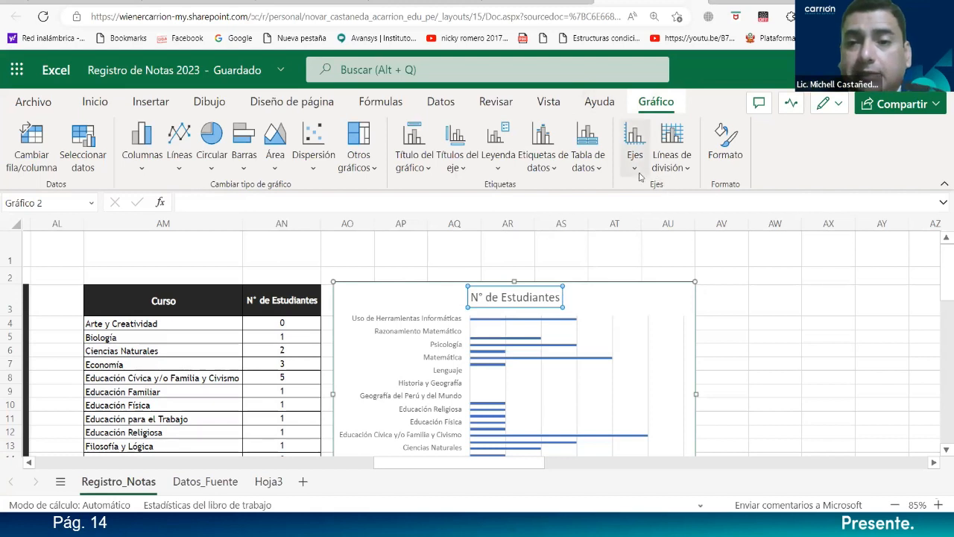
Step: Hide the bar chart's primary horizontal axis by setting it to Ninguno
{"action": "left_click", "coordinate": [634, 135]}
{"action": "mouse_move", "coordinate": [669, 188]}
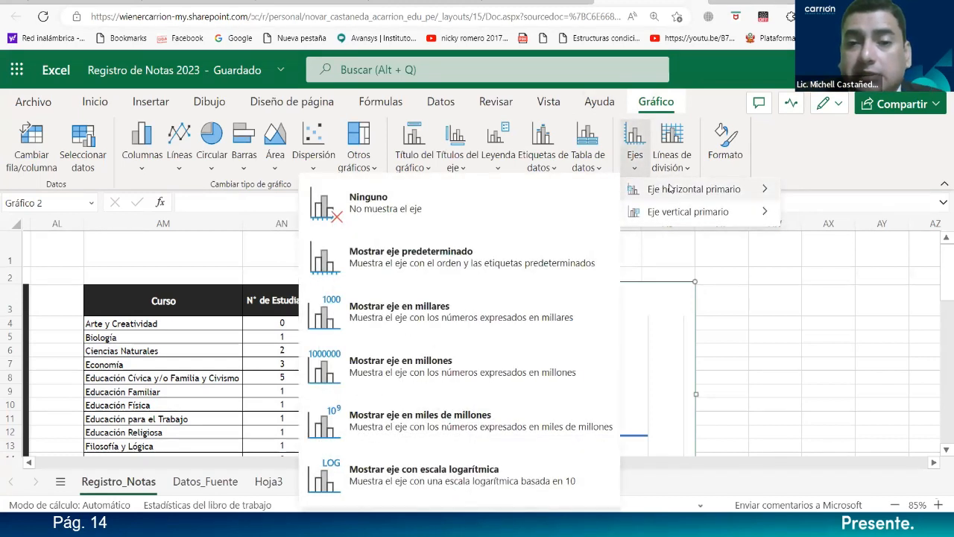
{"action": "left_click", "coordinate": [371, 201]}
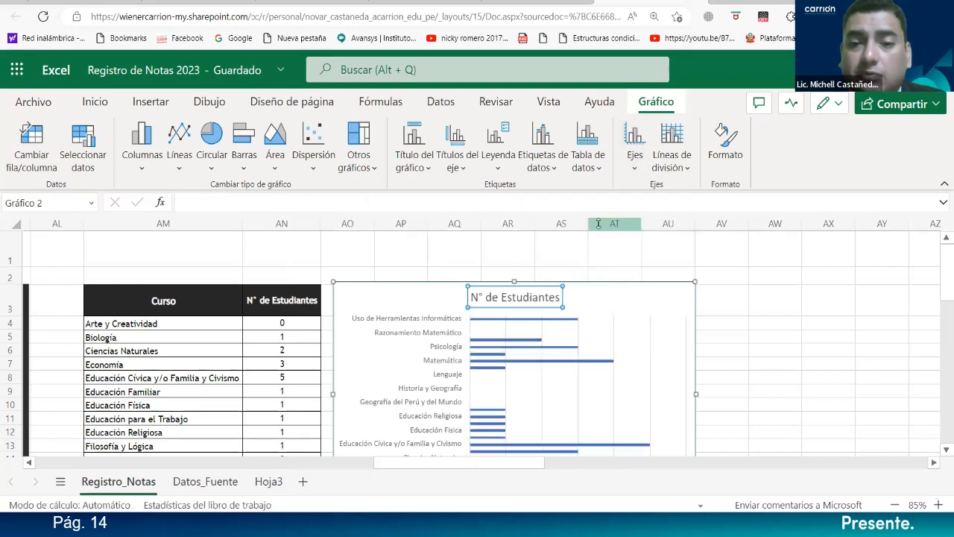
Step: Examine the gridline, page layout and chart format options available for styling the bar chart
{"action": "left_click", "coordinate": [664, 165]}
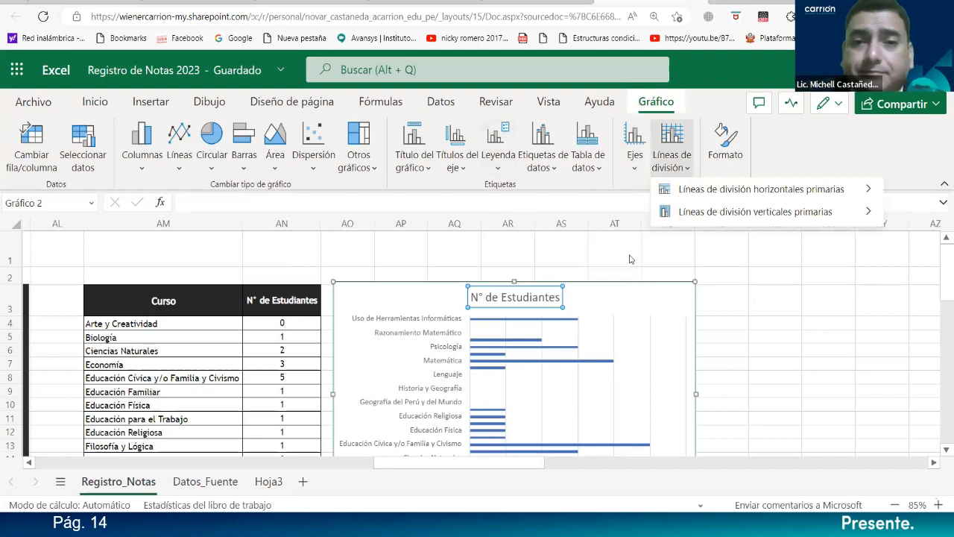
{"action": "key", "text": "Escape"}
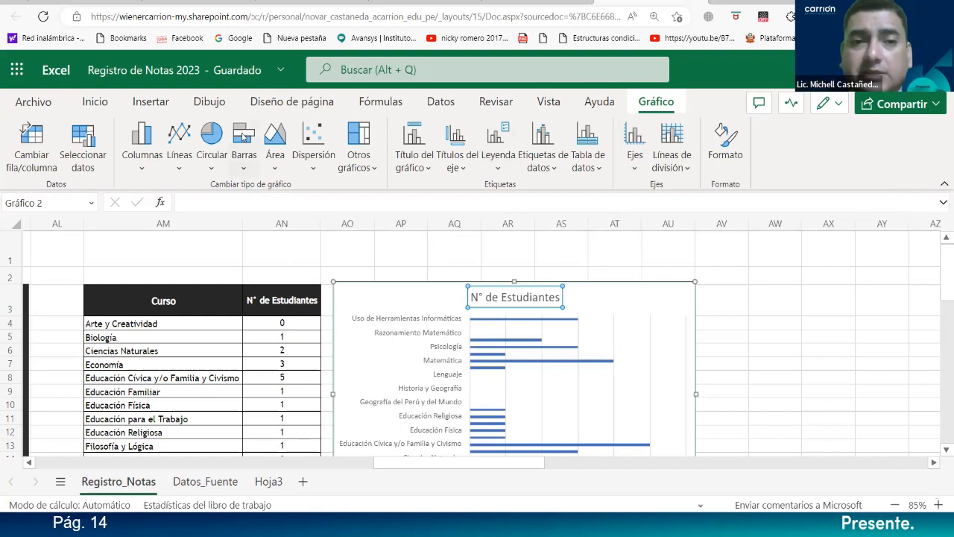
{"action": "left_click", "coordinate": [209, 101]}
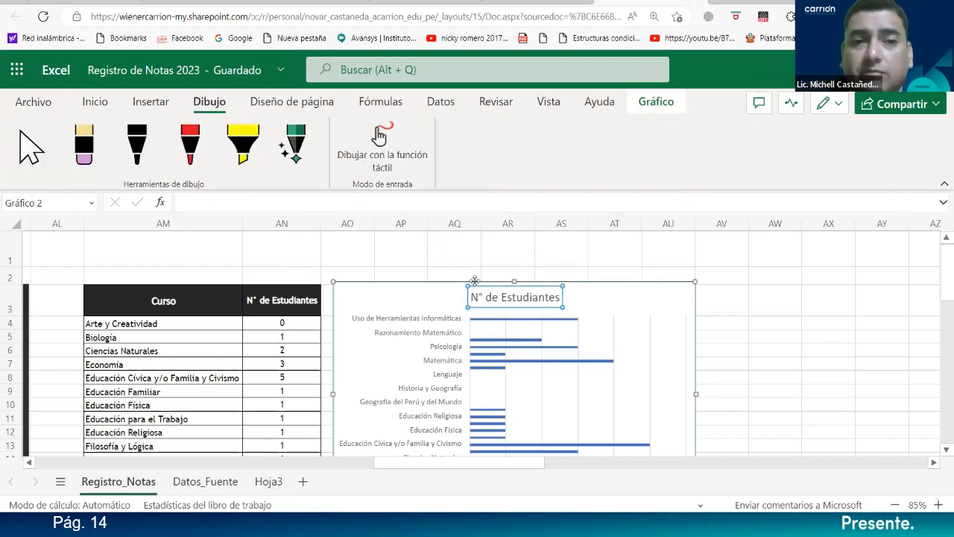
{"action": "left_click", "coordinate": [292, 101]}
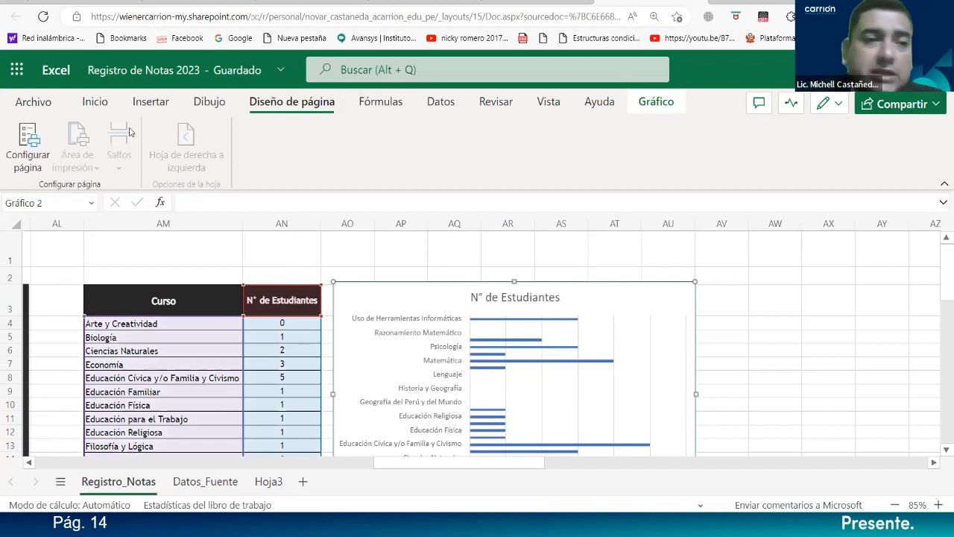
{"action": "left_click", "coordinate": [212, 103]}
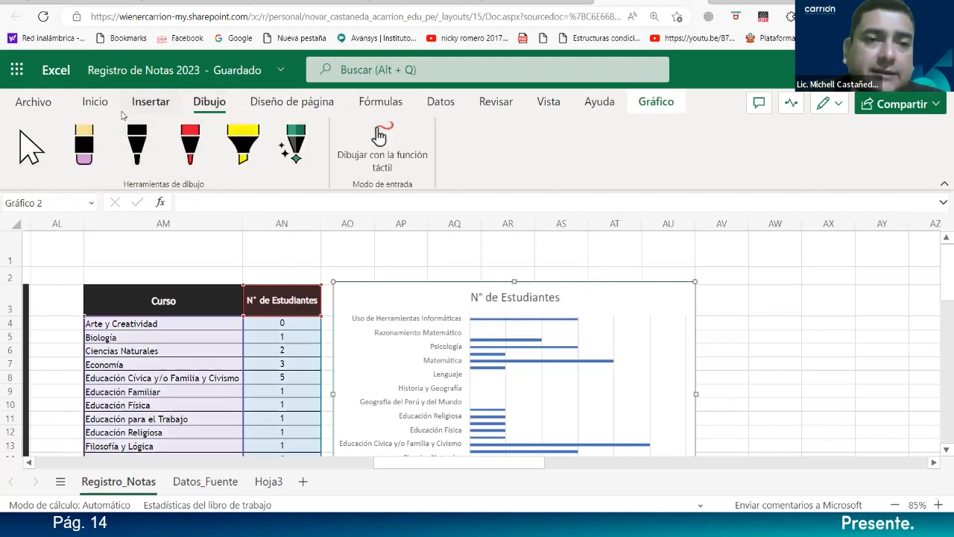
{"action": "left_click", "coordinate": [150, 101]}
{"action": "left_click", "coordinate": [94, 101]}
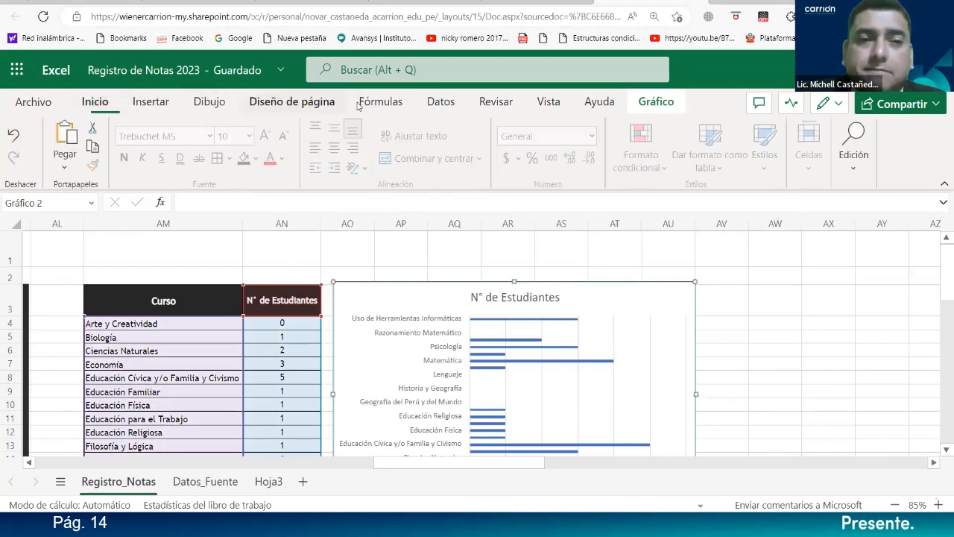
{"action": "left_click", "coordinate": [387, 104]}
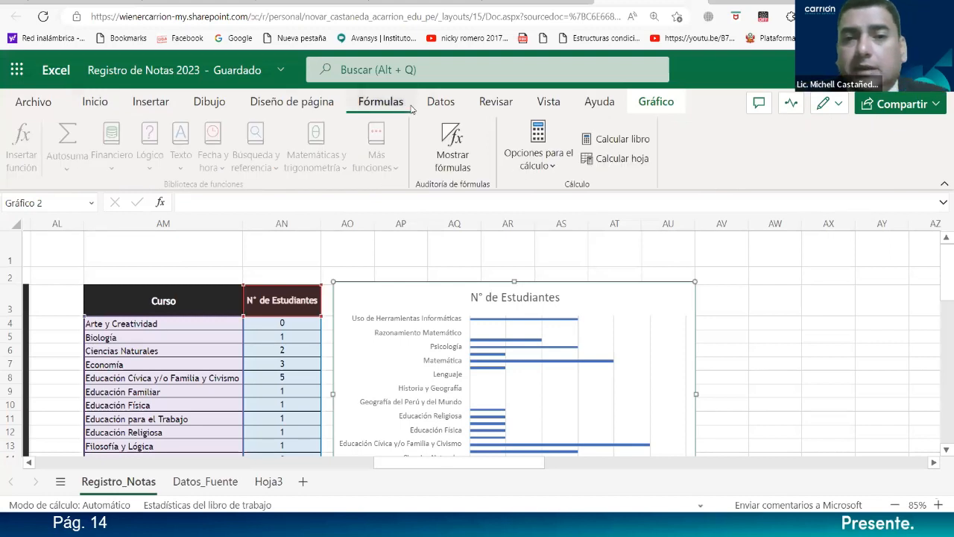
{"action": "left_click", "coordinate": [440, 103]}
{"action": "left_click", "coordinate": [504, 105]}
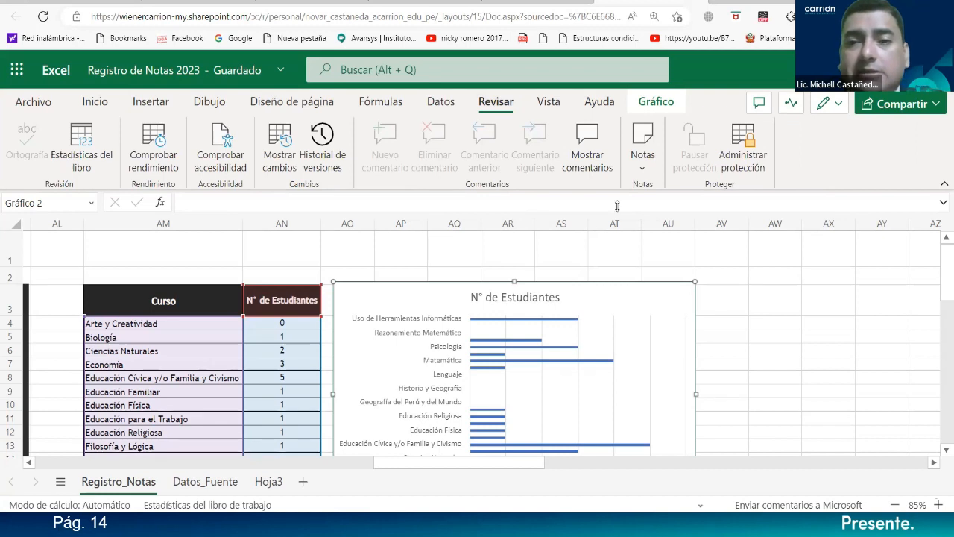
{"action": "left_click", "coordinate": [653, 102]}
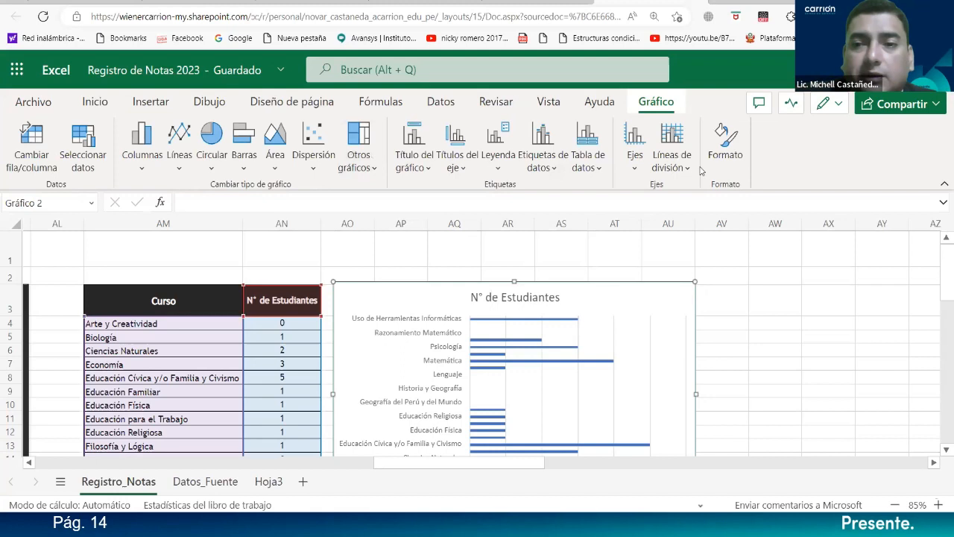
{"action": "left_click", "coordinate": [719, 134]}
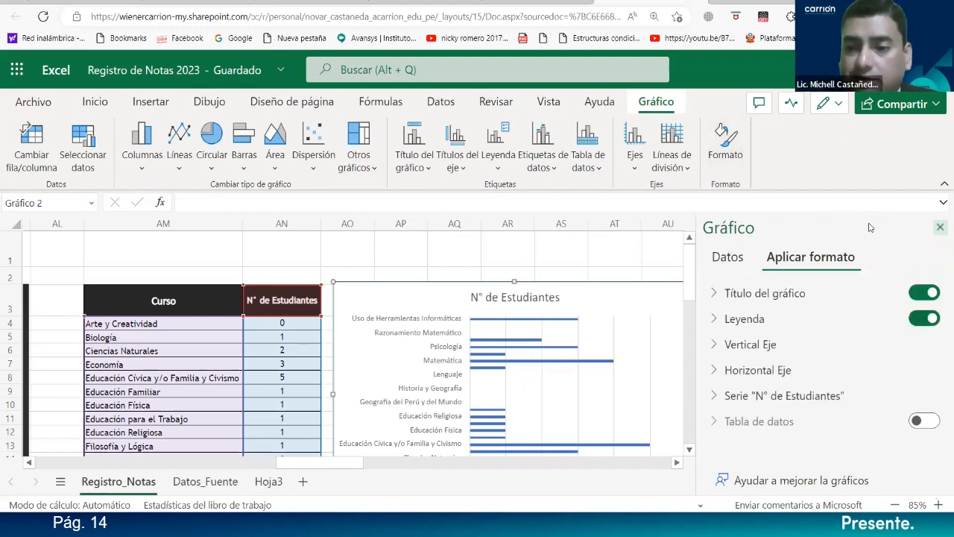
{"action": "left_click", "coordinate": [940, 227]}
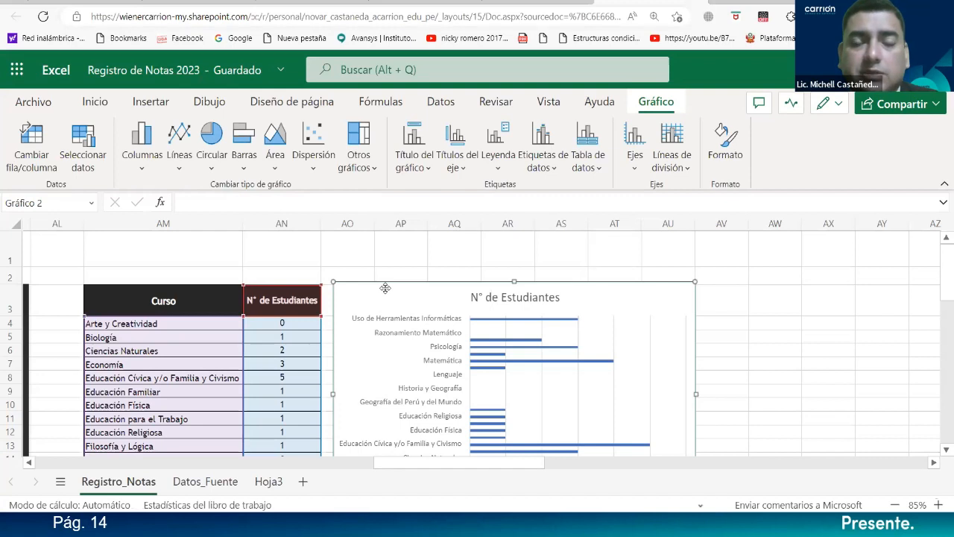
{"action": "scroll", "coordinate": [385, 288], "scroll_direction": "down", "scroll_amount": 3}
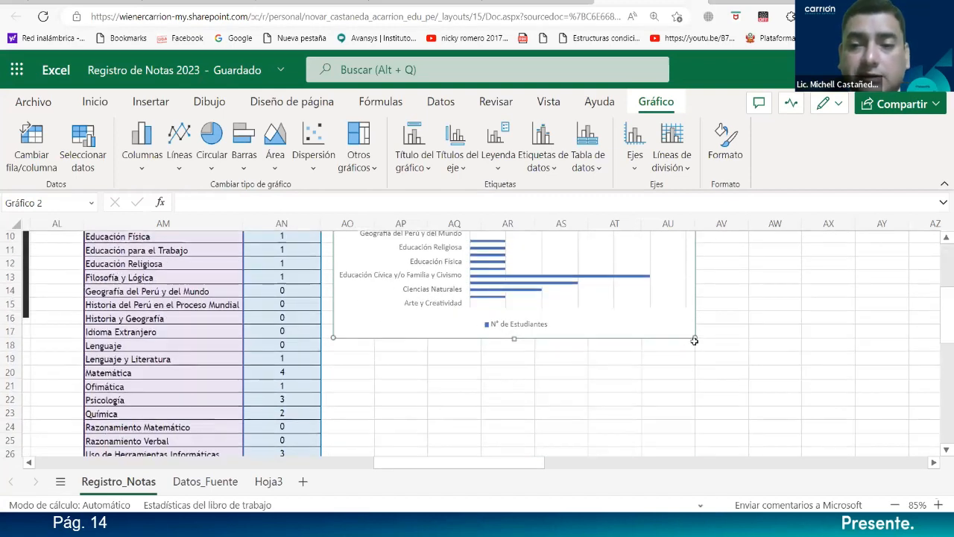
Step: Enlarge the bar chart proportionally from its lower corner until it reaches into column AW
{"action": "left_click_drag", "start_coordinate": [696, 339], "coordinate": [773, 405]}
{"action": "scroll", "coordinate": [773, 406], "scroll_direction": "up", "scroll_amount": 2}
{"action": "scroll", "coordinate": [774, 405], "scroll_direction": "down", "scroll_amount": 1}
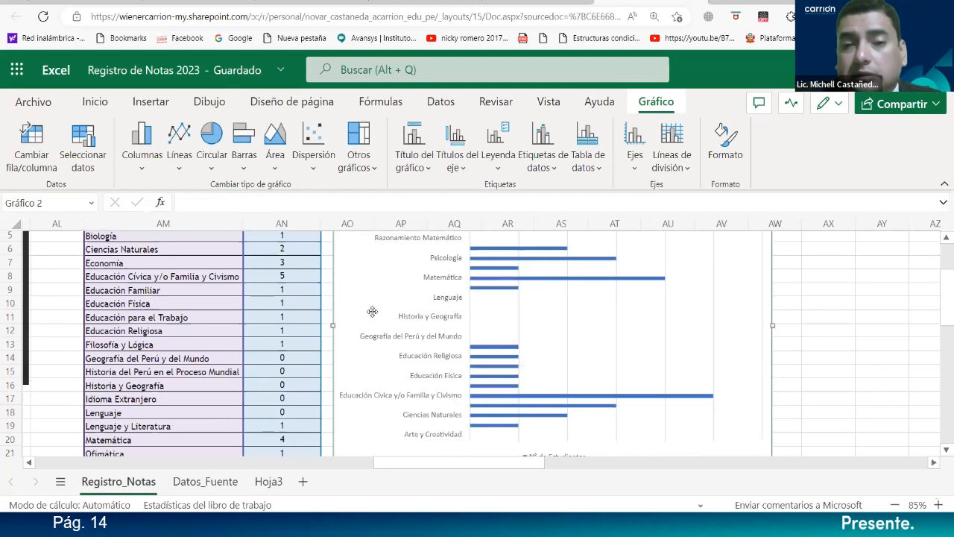
{"action": "scroll", "coordinate": [373, 311], "scroll_direction": "up", "scroll_amount": 1}
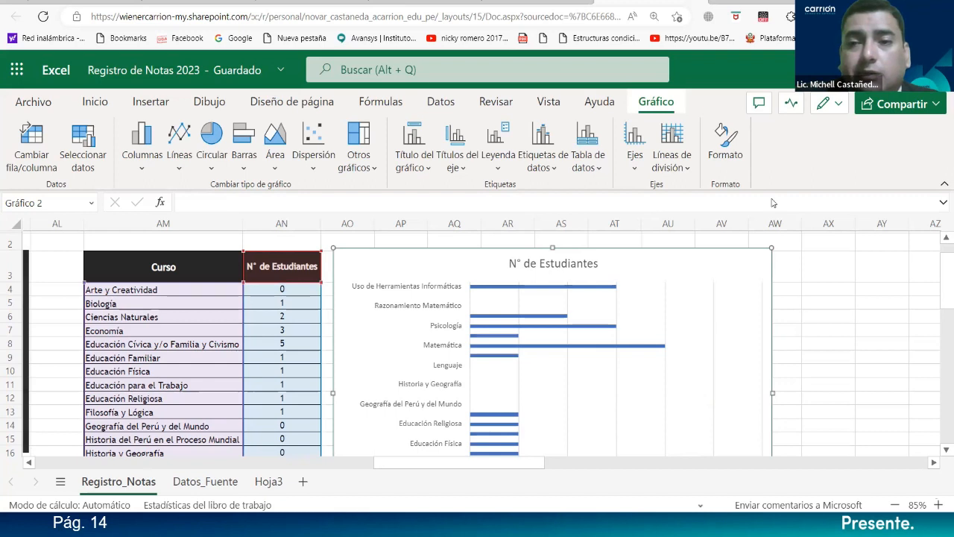
Step: Open the bar chart's formatting settings and examine its data source, category and format options
{"action": "left_click", "coordinate": [732, 157]}
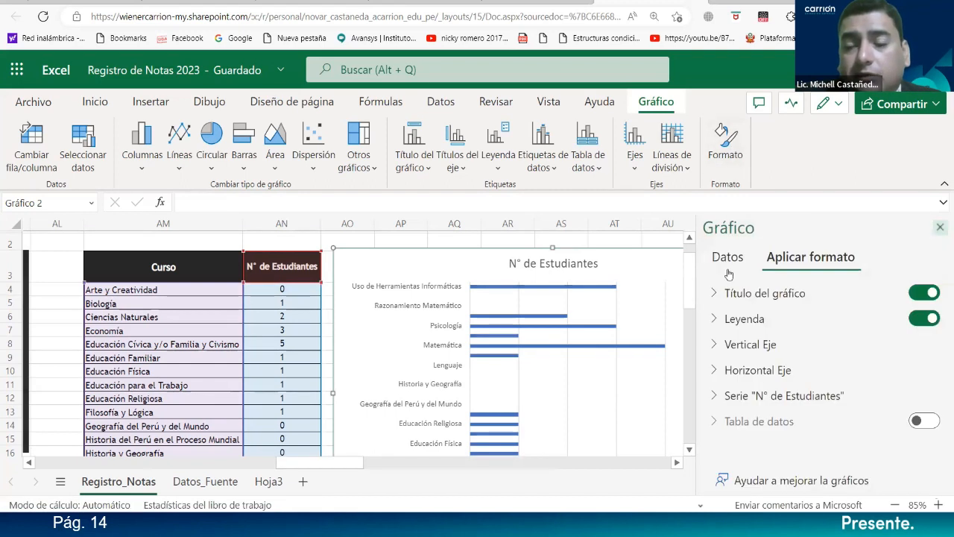
{"action": "left_click", "coordinate": [727, 257]}
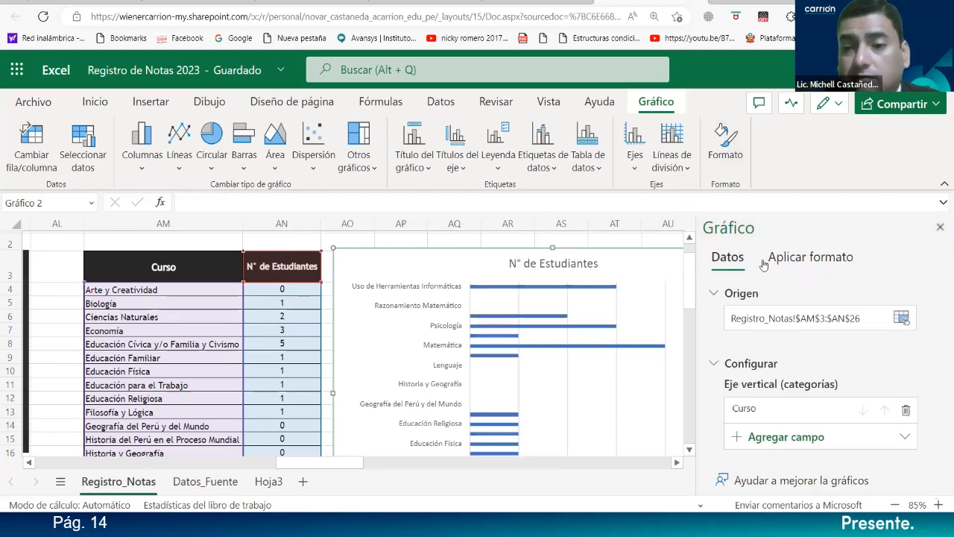
{"action": "scroll", "coordinate": [768, 321], "scroll_direction": "down", "scroll_amount": 3}
{"action": "scroll", "coordinate": [771, 329], "scroll_direction": "up", "scroll_amount": 3}
{"action": "left_click", "coordinate": [788, 257]}
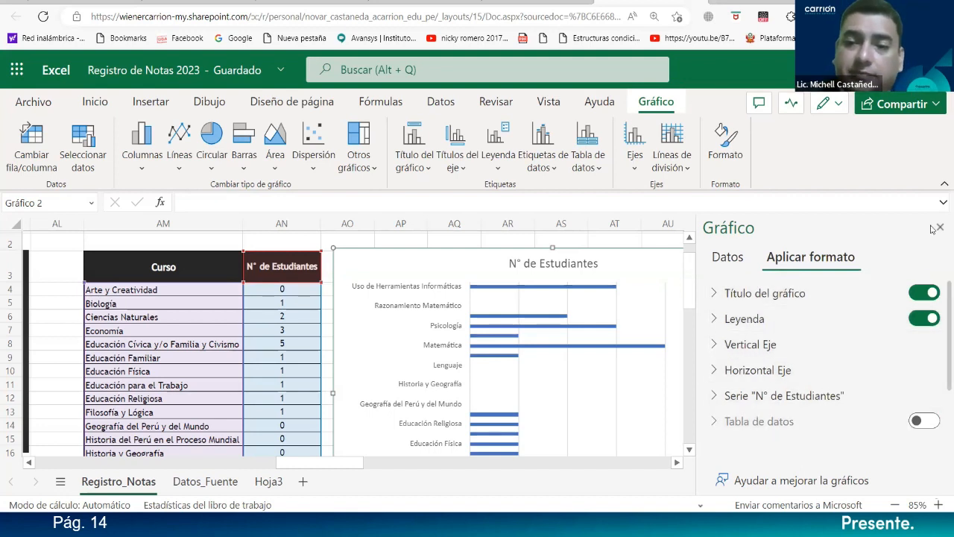
Step: Change the bar chart's title to "N° de Estudiantes por Curso"
{"action": "left_click", "coordinate": [714, 291]}
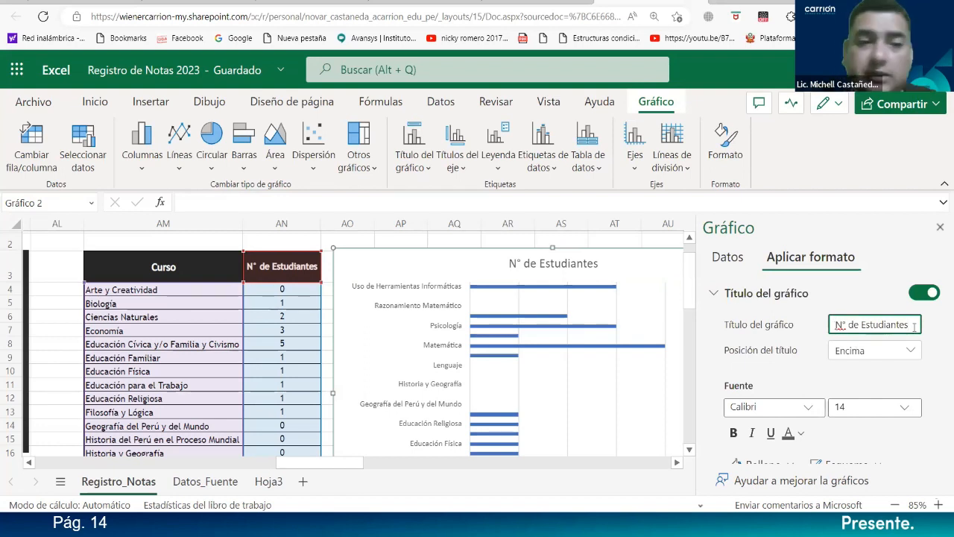
{"action": "type", "text": "por CAUR"}
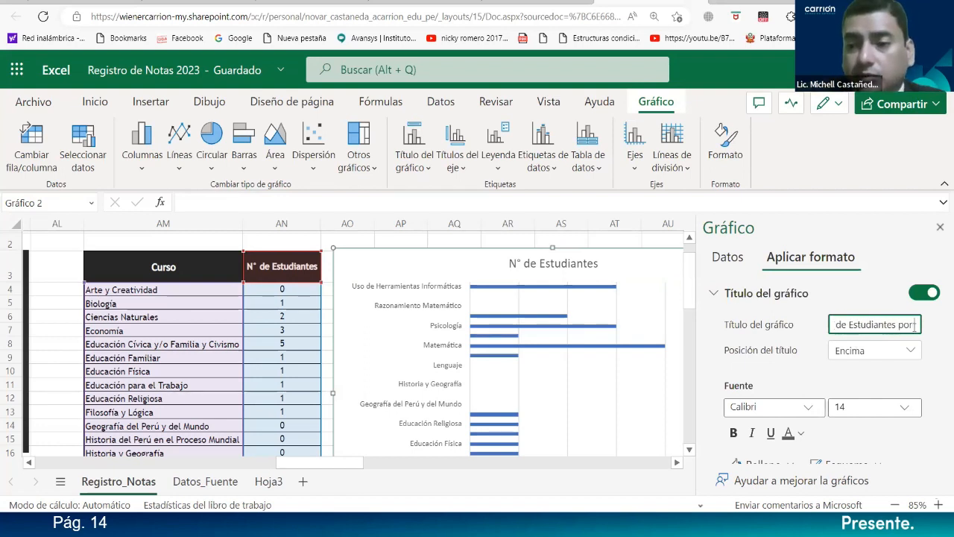
{"action": "key", "text": "BackSpace"}
{"action": "key", "text": "BackSpace"}
{"action": "key", "text": "BackSpace"}
{"action": "key", "text": "BackSpace"}
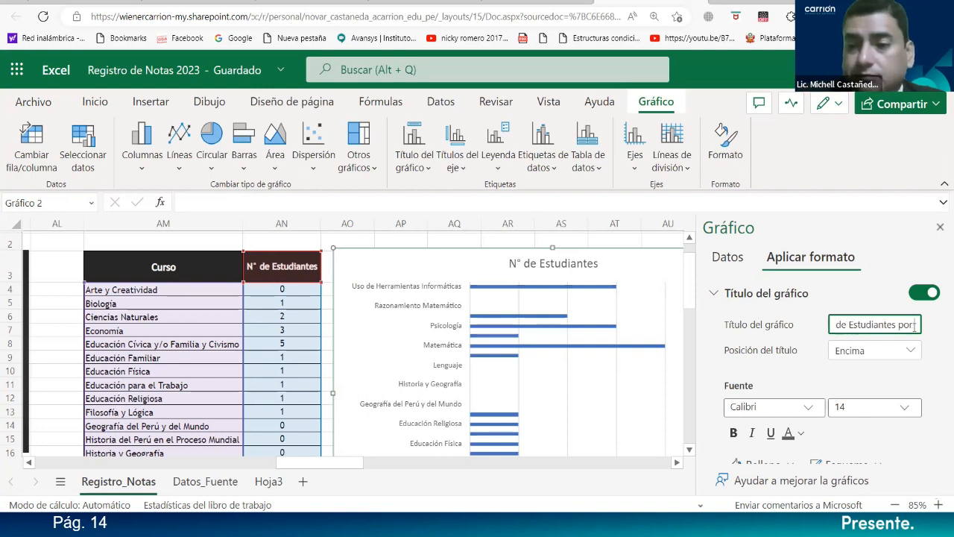
{"action": "type", "text": "Curso"}
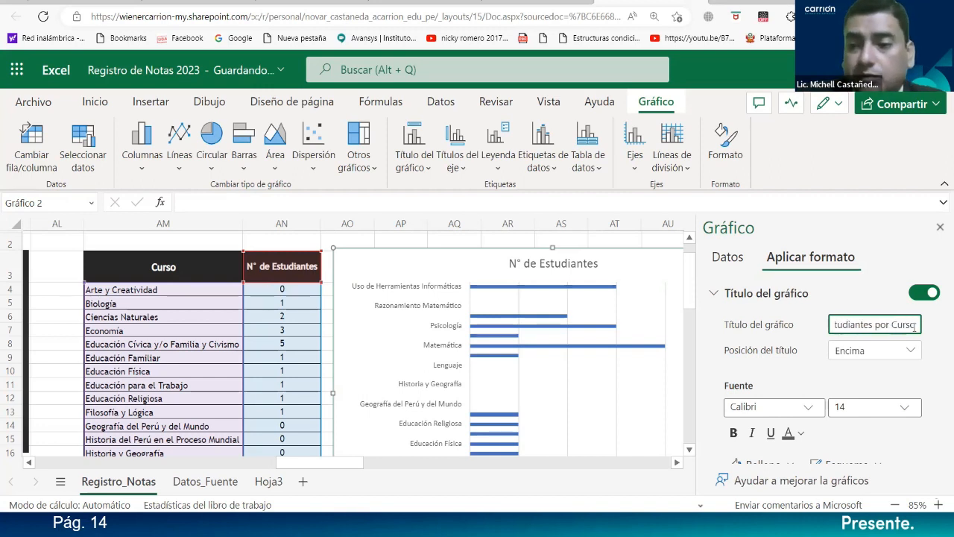
{"action": "key", "text": "Return"}
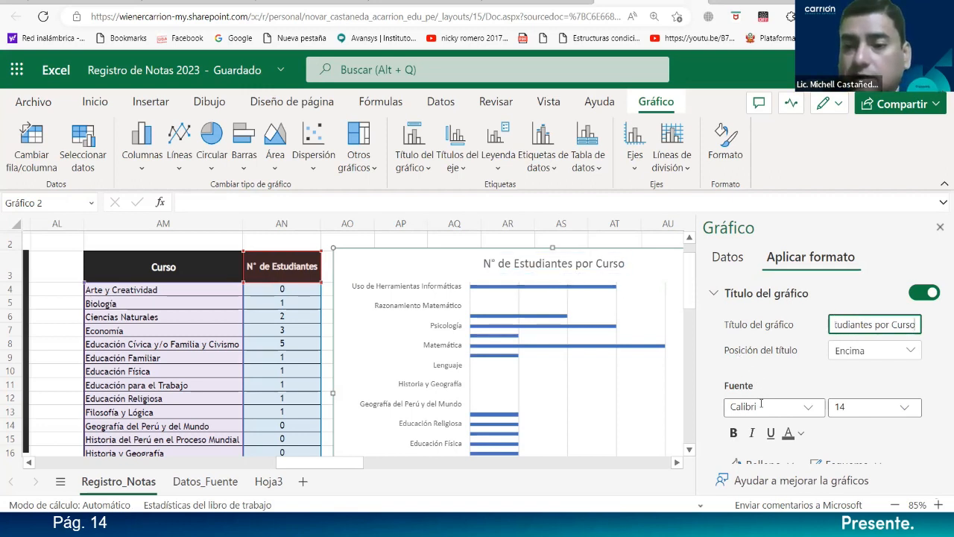
Step: Make the bar chart's title bold and set its font colour to a dark grey theme shade
{"action": "left_click", "coordinate": [733, 433]}
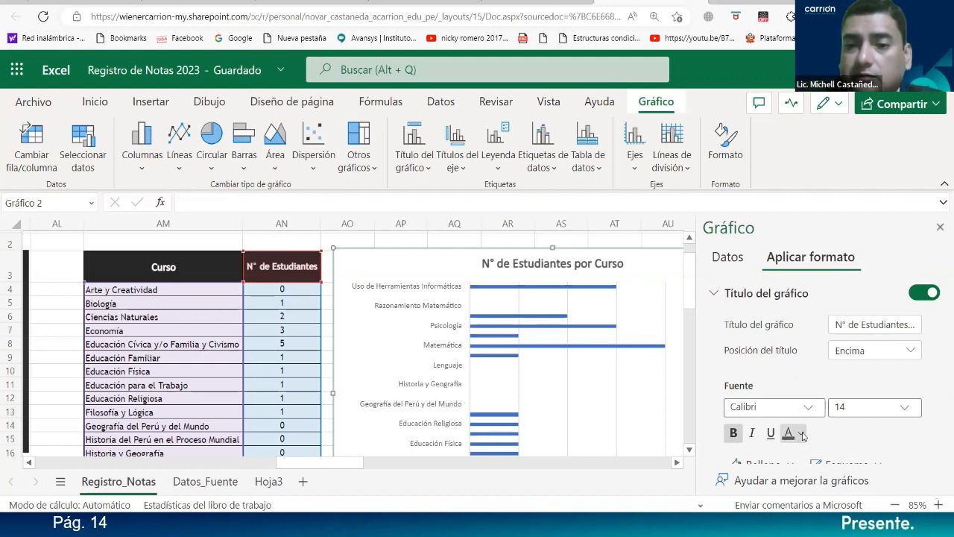
{"action": "left_click", "coordinate": [802, 433]}
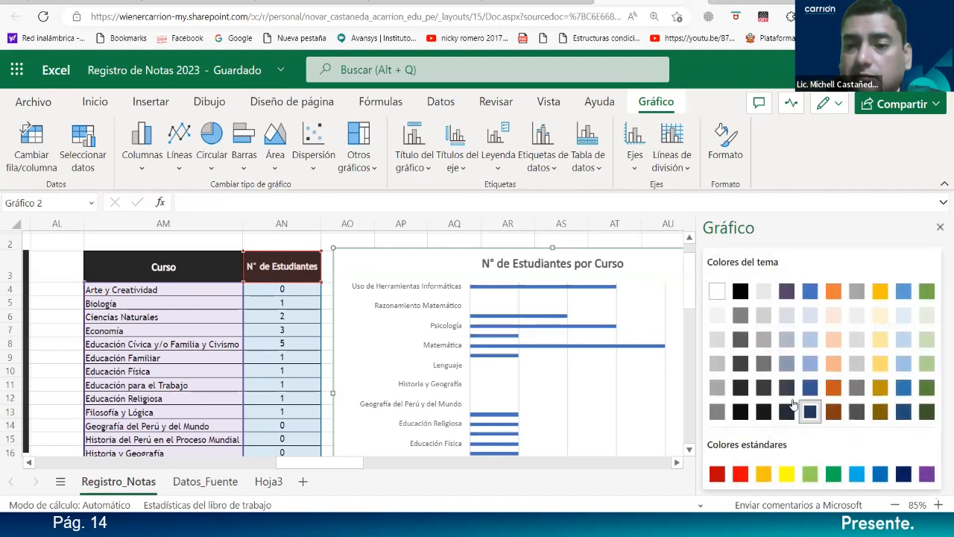
{"action": "left_click", "coordinate": [740, 388]}
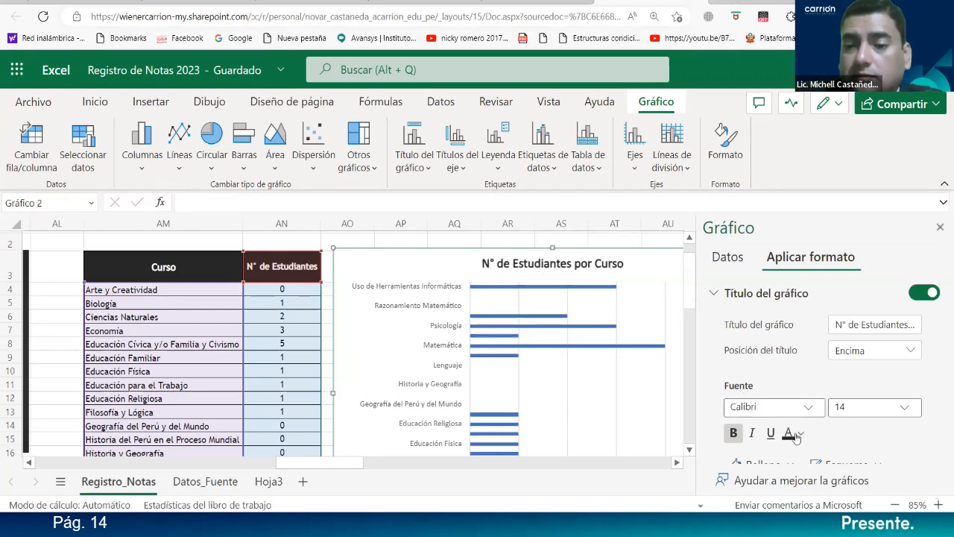
{"action": "left_click", "coordinate": [796, 434]}
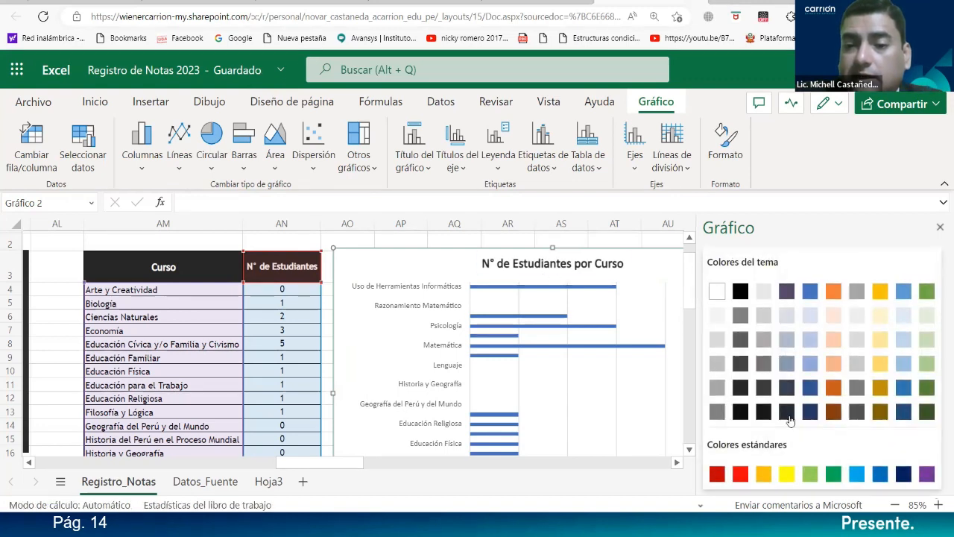
{"action": "left_click", "coordinate": [739, 341]}
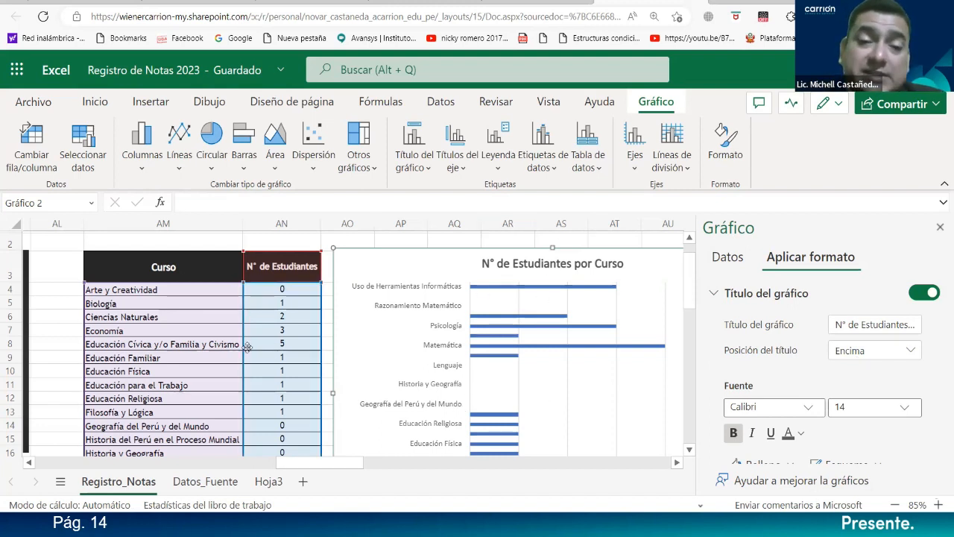
Step: Select the course table from its Curso header through the total row and add filters to it
{"action": "left_click", "coordinate": [64, 291]}
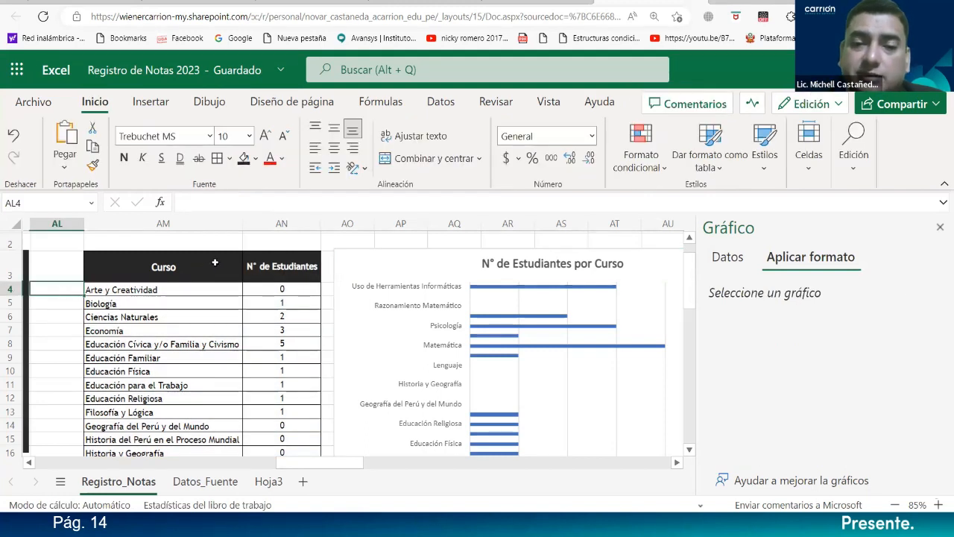
{"action": "left_click_drag", "start_coordinate": [215, 263], "coordinate": [295, 436]}
{"action": "scroll", "coordinate": [329, 425], "scroll_direction": "up", "scroll_amount": 5}
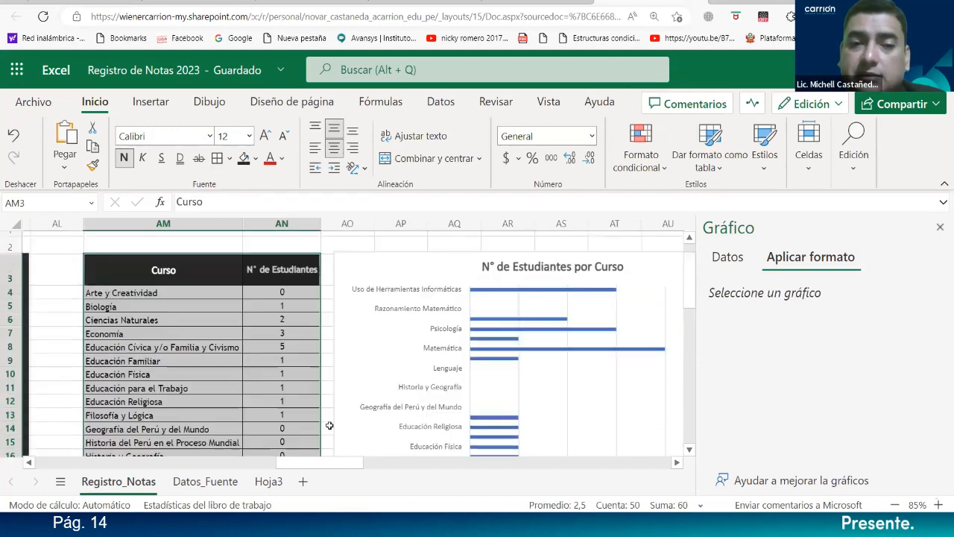
{"action": "left_click", "coordinate": [440, 102]}
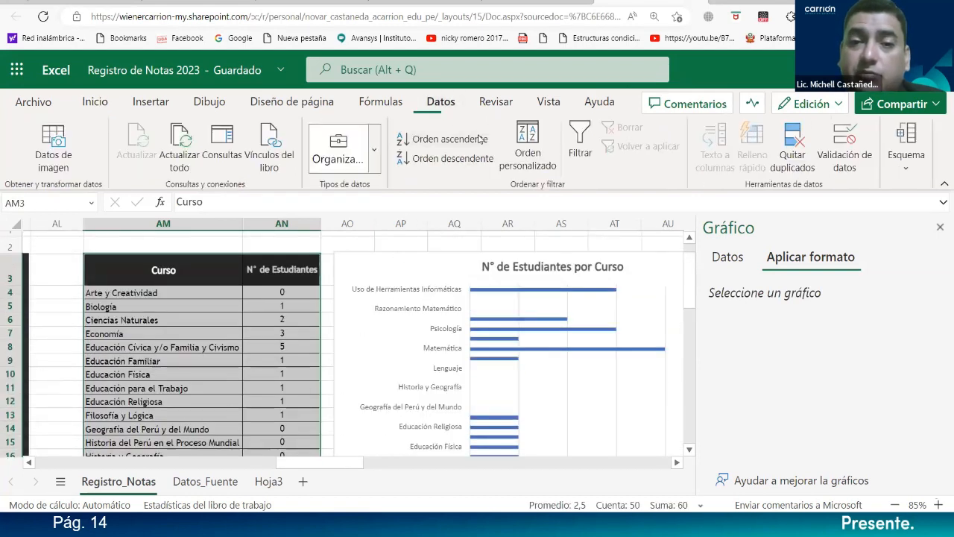
{"action": "left_click", "coordinate": [574, 143]}
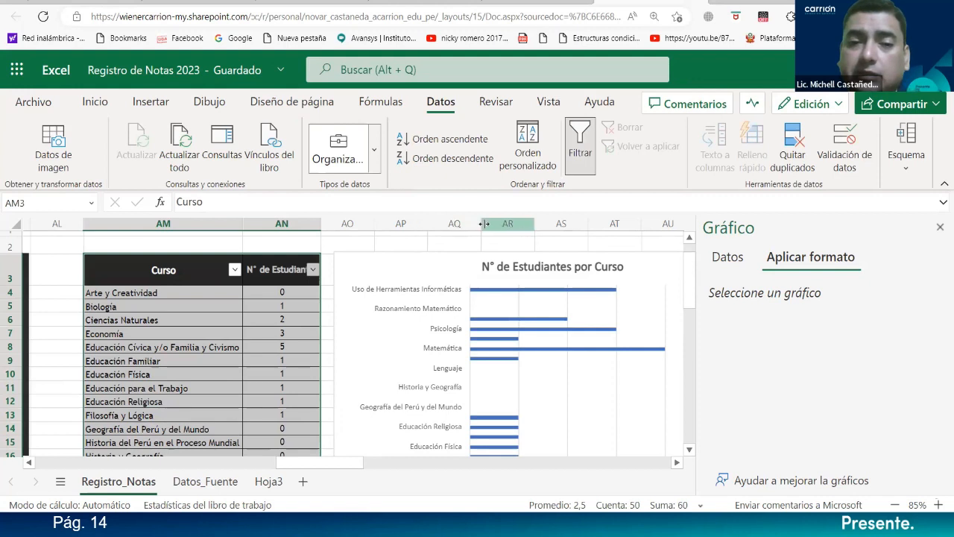
Step: Filter the N° de Estudiantes column to exclude the value 0, with sorting and filtering changes shown for all users
{"action": "left_click", "coordinate": [313, 271]}
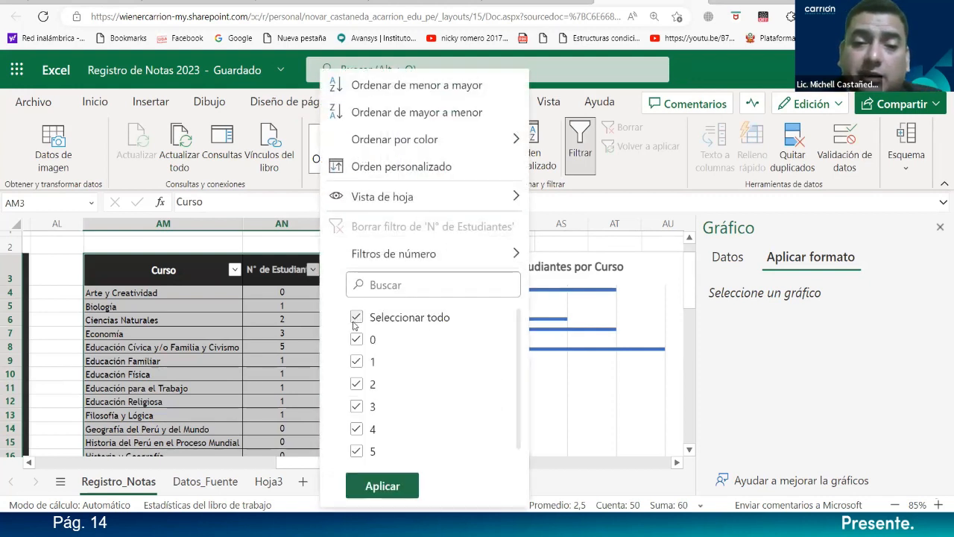
{"action": "left_click", "coordinate": [356, 340]}
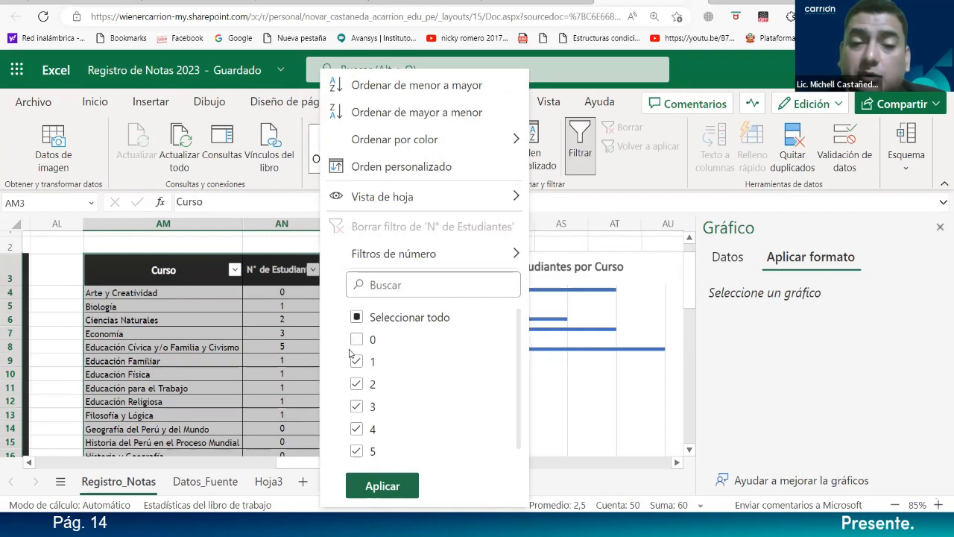
{"action": "left_click", "coordinate": [373, 486]}
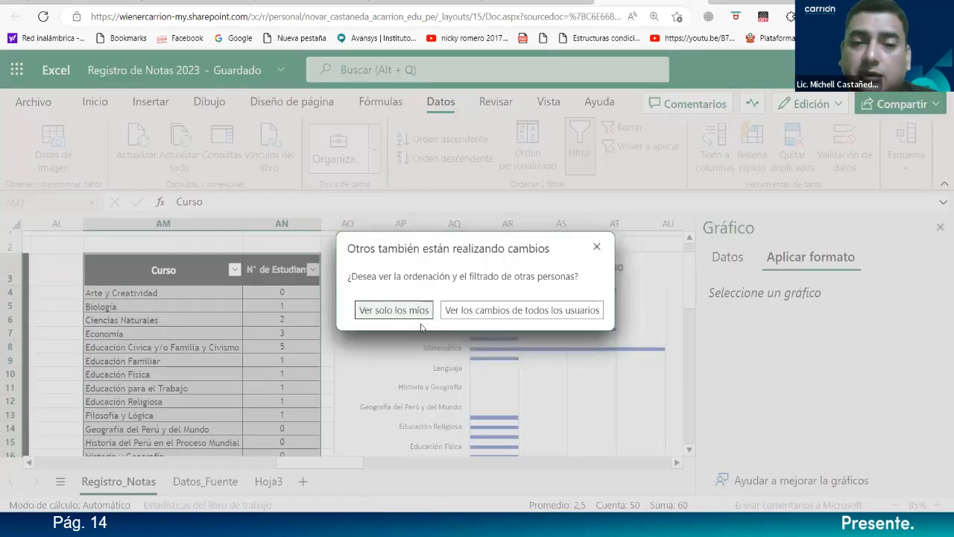
{"action": "left_click", "coordinate": [459, 316]}
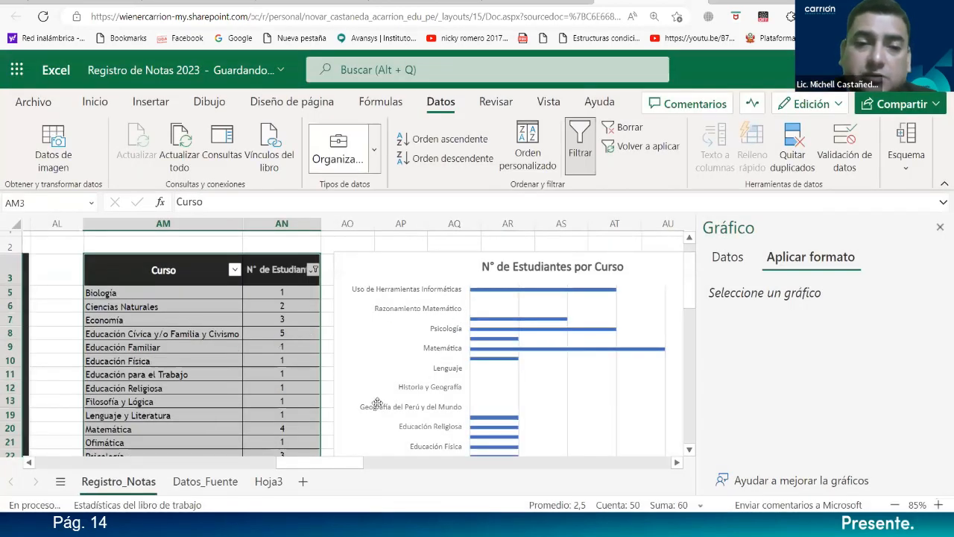
Step: Review the filtered course table and bar chart, and clear the filter on N° de Estudiantes
{"action": "scroll", "coordinate": [247, 328], "scroll_direction": "down", "scroll_amount": 3}
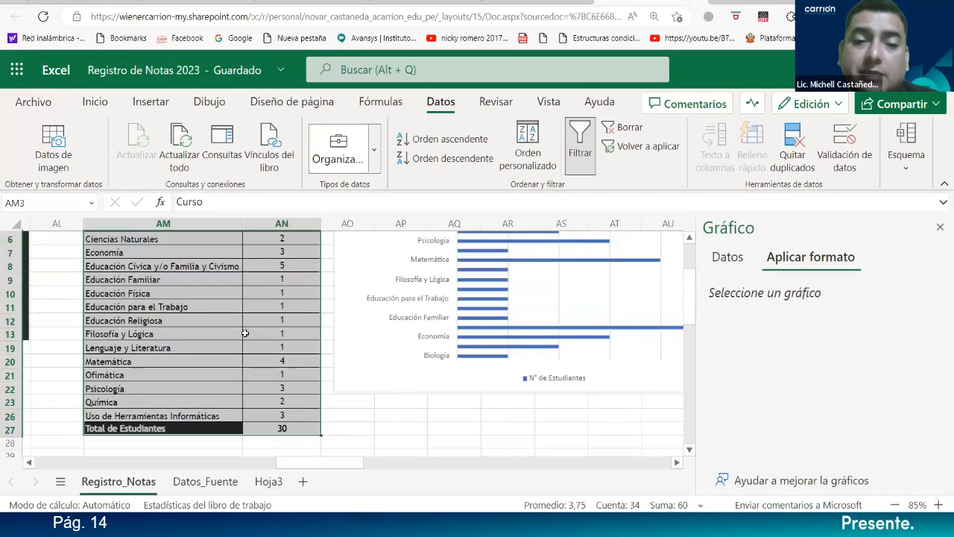
{"action": "scroll", "coordinate": [248, 332], "scroll_direction": "up", "scroll_amount": 4}
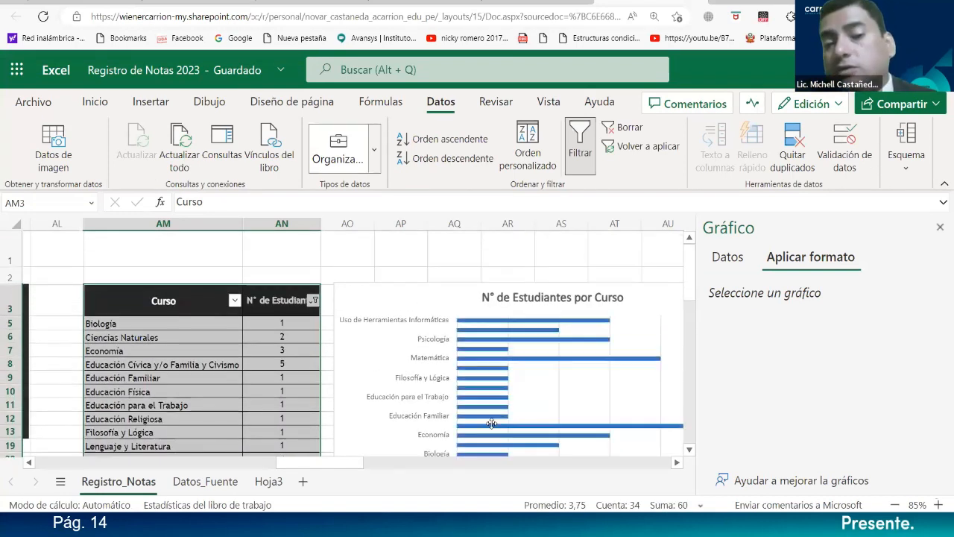
{"action": "scroll", "coordinate": [448, 431], "scroll_direction": "down", "scroll_amount": 3}
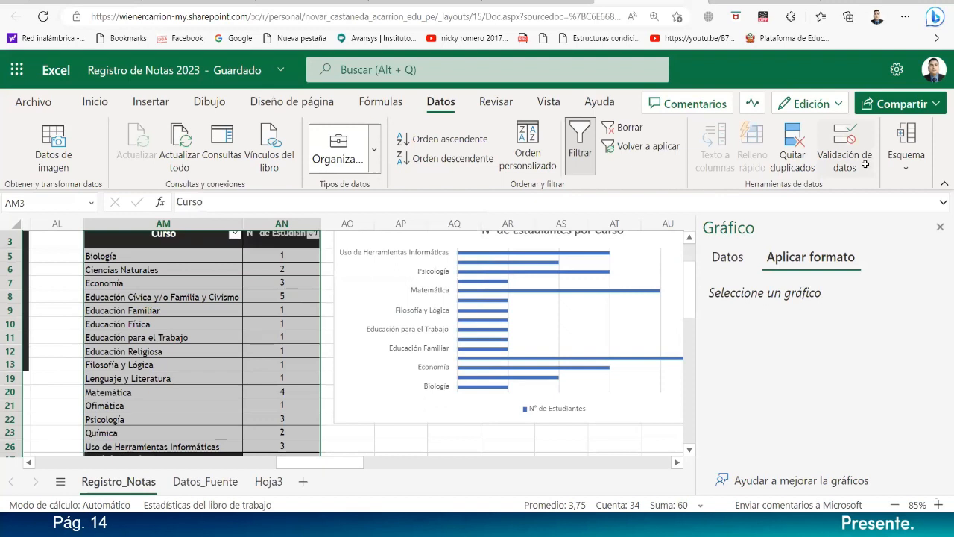
{"action": "scroll", "coordinate": [270, 403], "scroll_direction": "up", "scroll_amount": 1}
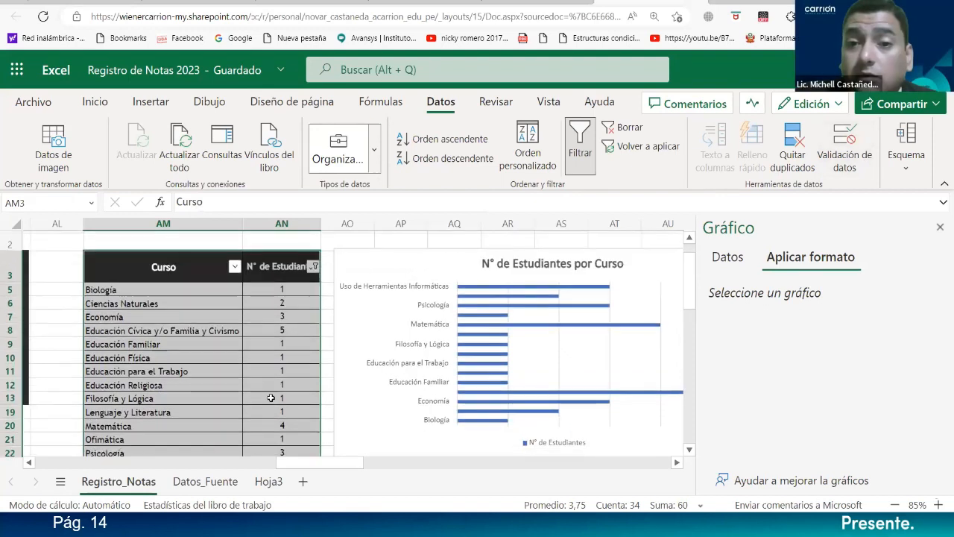
{"action": "left_click", "coordinate": [627, 129]}
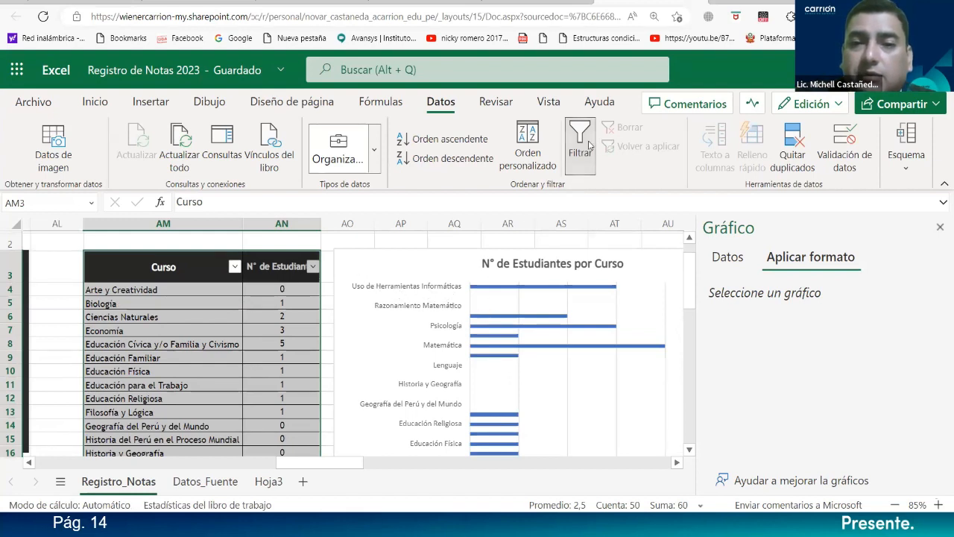
Step: Close the chart formatting settings and extend the bar chart's height down to row 26
{"action": "left_click", "coordinate": [387, 260]}
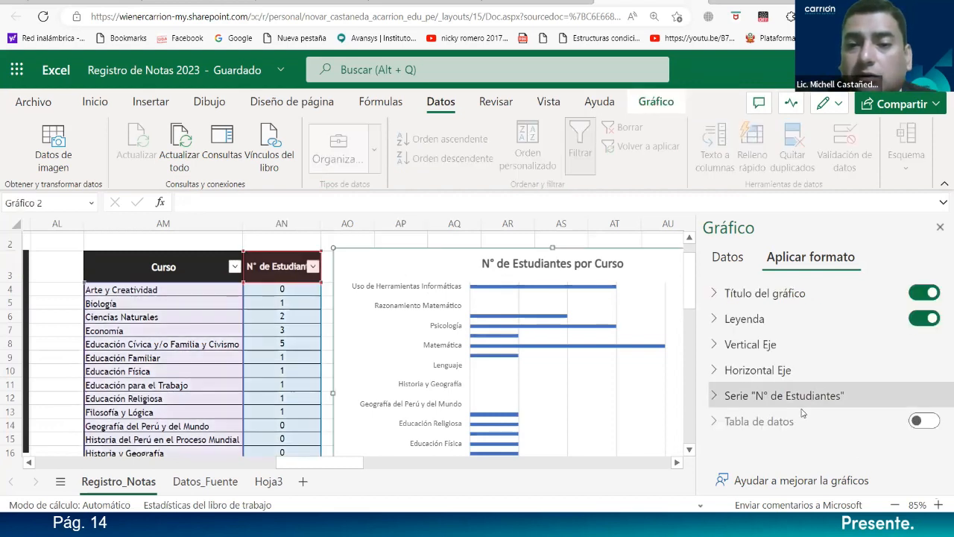
{"action": "scroll", "coordinate": [457, 326], "scroll_direction": "down", "scroll_amount": 2}
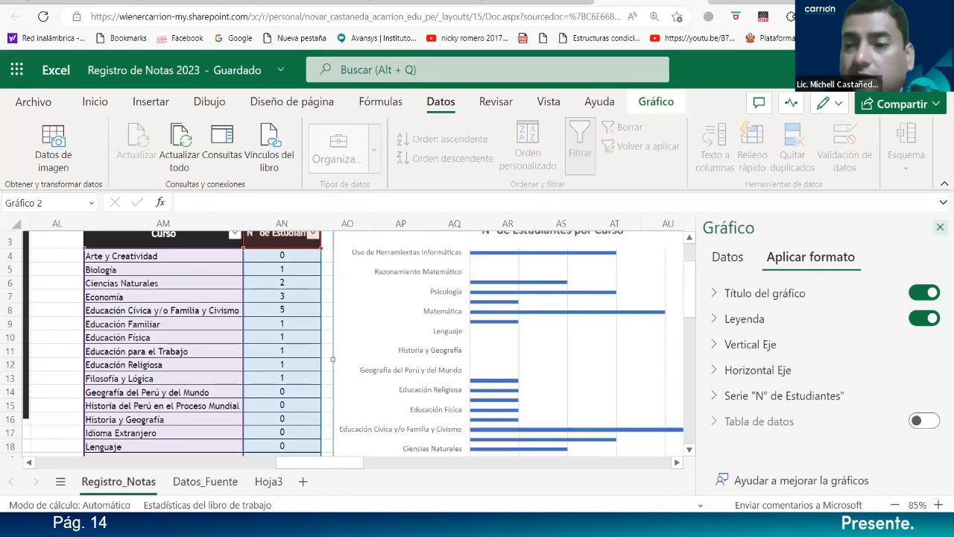
{"action": "left_click", "coordinate": [940, 227]}
{"action": "scroll", "coordinate": [770, 393], "scroll_direction": "down", "scroll_amount": 5}
{"action": "scroll", "coordinate": [770, 393], "scroll_direction": "down", "scroll_amount": 2}
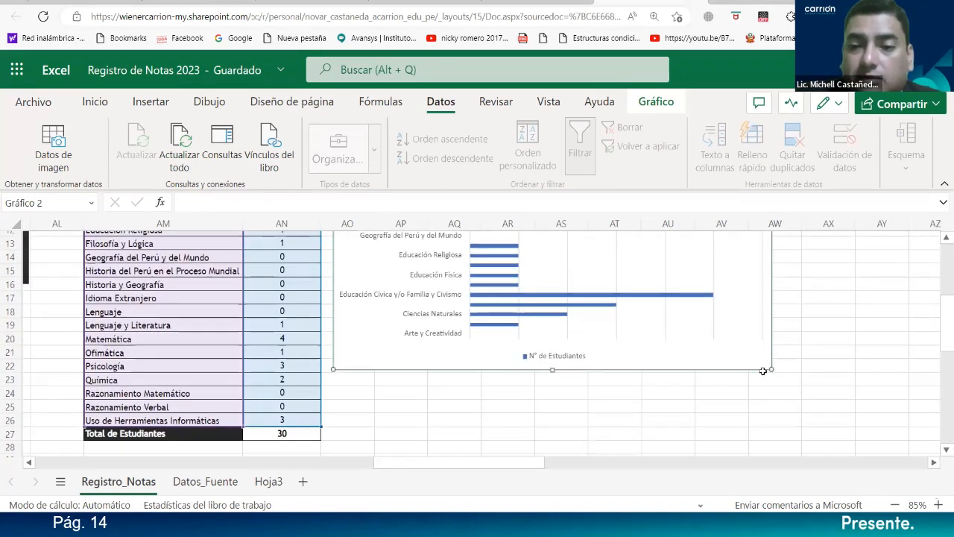
{"action": "left_click_drag", "start_coordinate": [771, 369], "coordinate": [767, 441]}
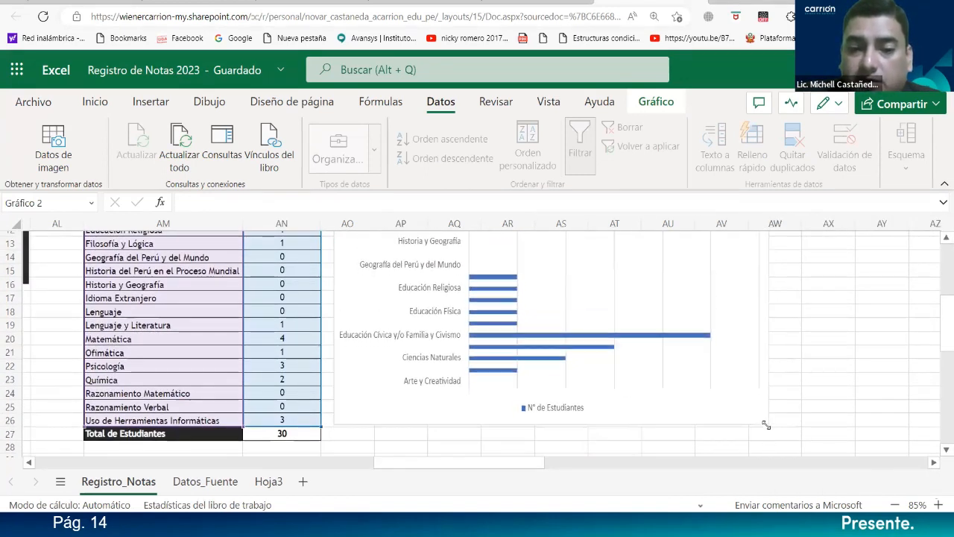
Step: Widen the bar chart to the right edge of column AW
{"action": "scroll", "coordinate": [765, 424], "scroll_direction": "up", "scroll_amount": 7}
{"action": "scroll", "coordinate": [766, 424], "scroll_direction": "up", "scroll_amount": 2}
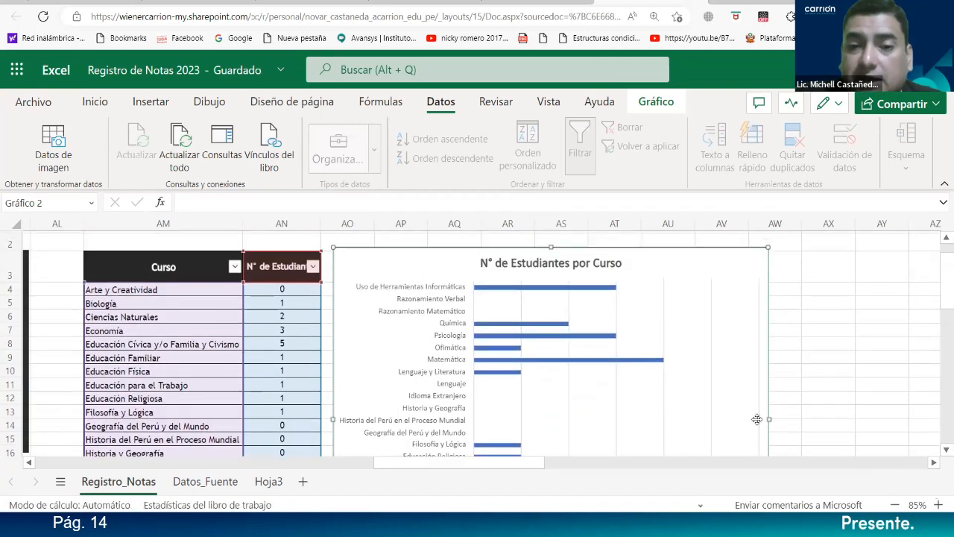
{"action": "left_click_drag", "start_coordinate": [773, 424], "coordinate": [801, 420]}
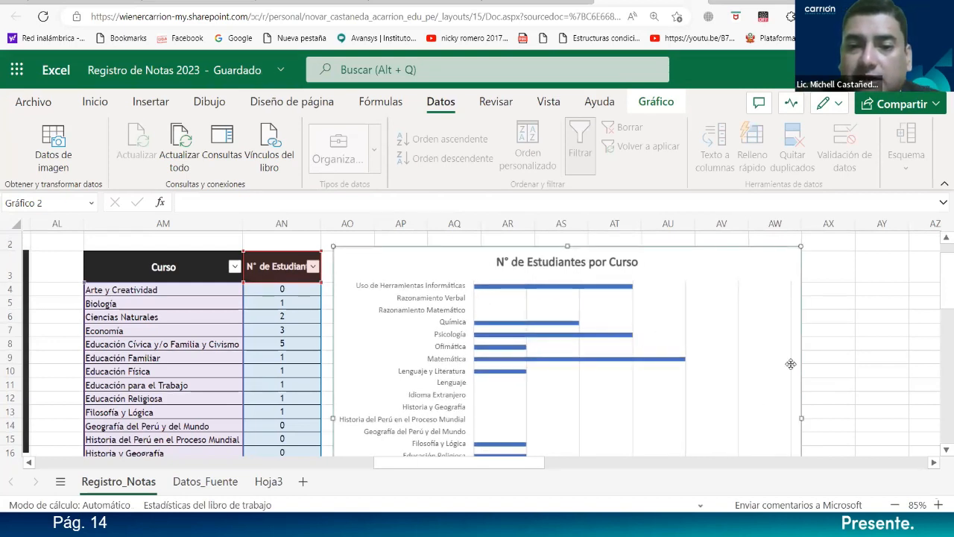
{"action": "scroll", "coordinate": [494, 354], "scroll_direction": "down", "scroll_amount": 1}
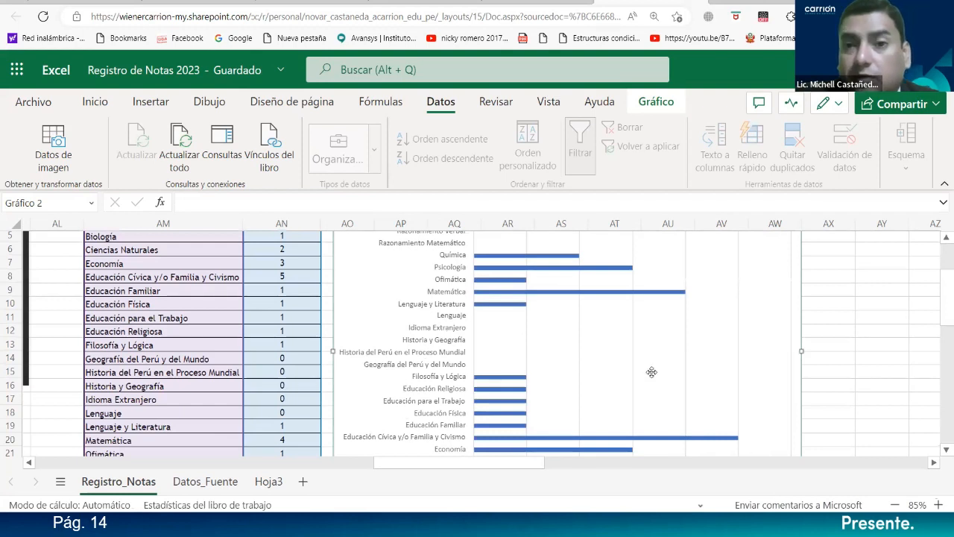
{"action": "scroll", "coordinate": [575, 377], "scroll_direction": "up", "scroll_amount": 2}
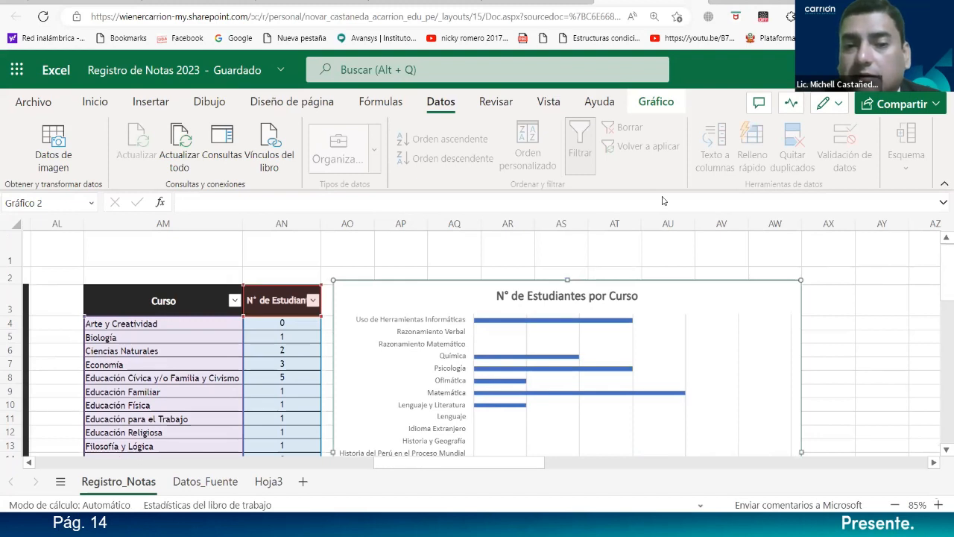
{"action": "scroll", "coordinate": [639, 366], "scroll_direction": "down", "scroll_amount": 3}
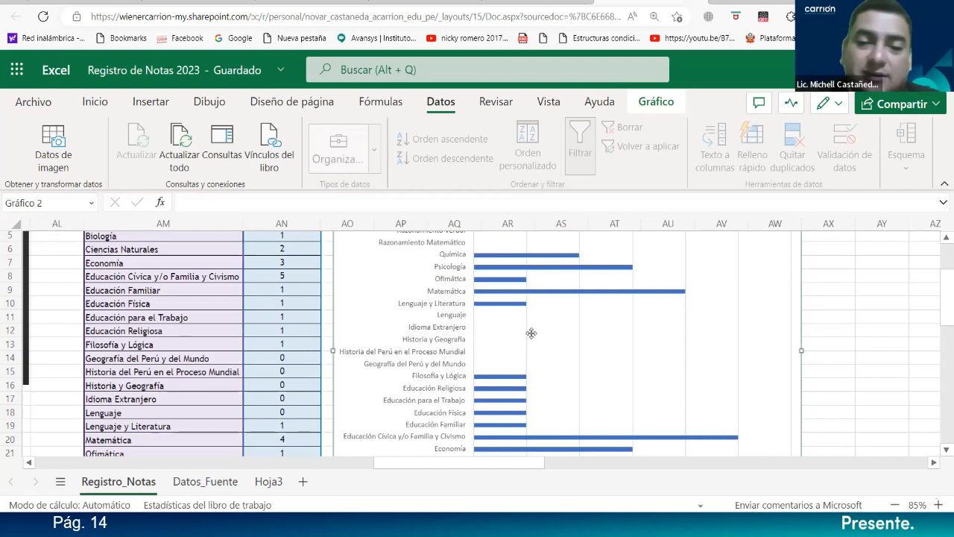
{"action": "scroll", "coordinate": [513, 395], "scroll_direction": "down", "scroll_amount": 3}
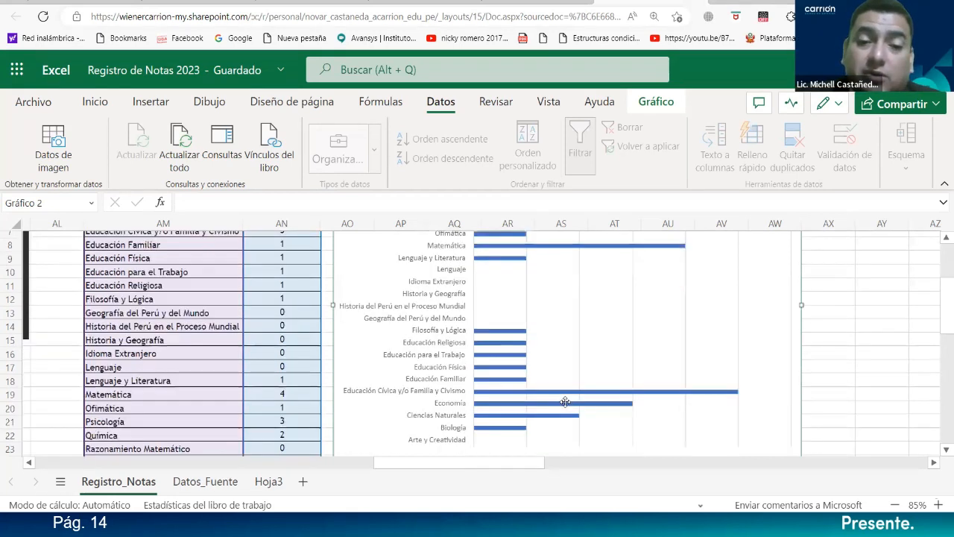
{"action": "scroll", "coordinate": [564, 398], "scroll_direction": "up", "scroll_amount": 3}
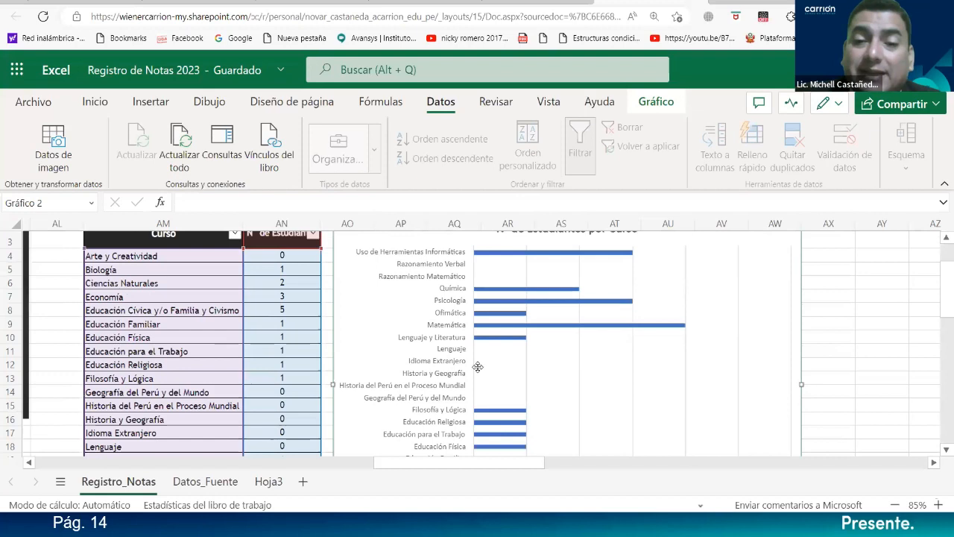
{"action": "scroll", "coordinate": [502, 356], "scroll_direction": "up", "scroll_amount": 1}
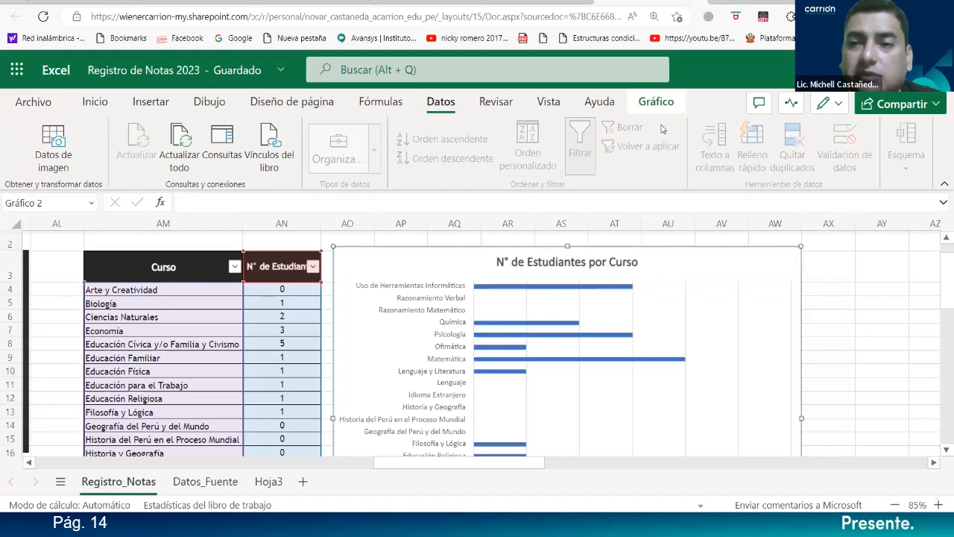
Step: Select the course table from AM3 to AN26 and turn its header filter off and on again
{"action": "left_click", "coordinate": [302, 242]}
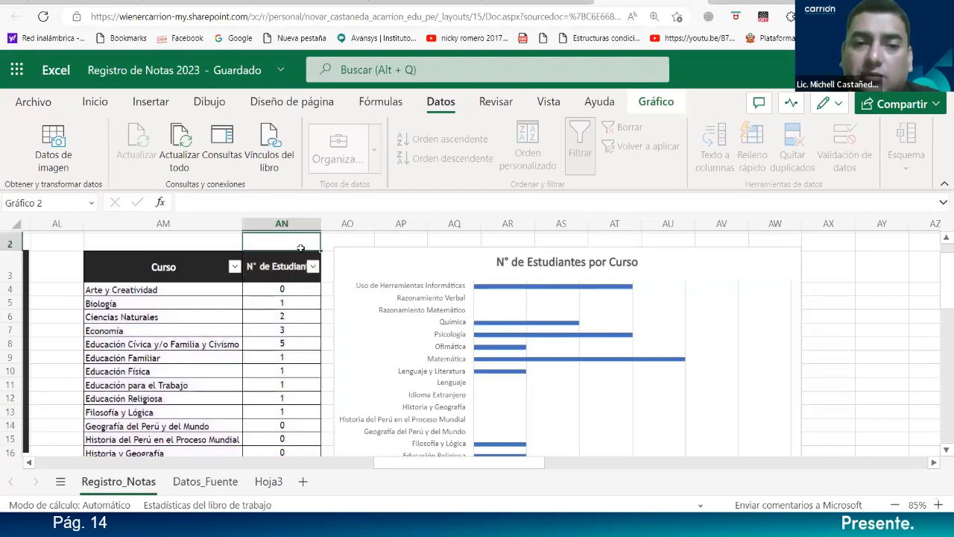
{"action": "left_click_drag", "start_coordinate": [142, 253], "coordinate": [287, 254]}
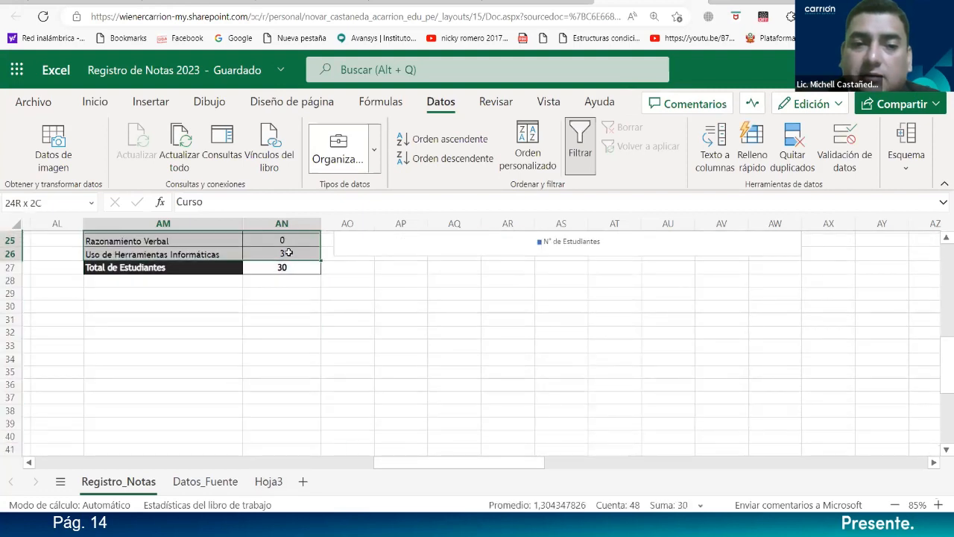
{"action": "scroll", "coordinate": [317, 366], "scroll_direction": "up", "scroll_amount": 5}
{"action": "scroll", "coordinate": [319, 370], "scroll_direction": "up", "scroll_amount": 3}
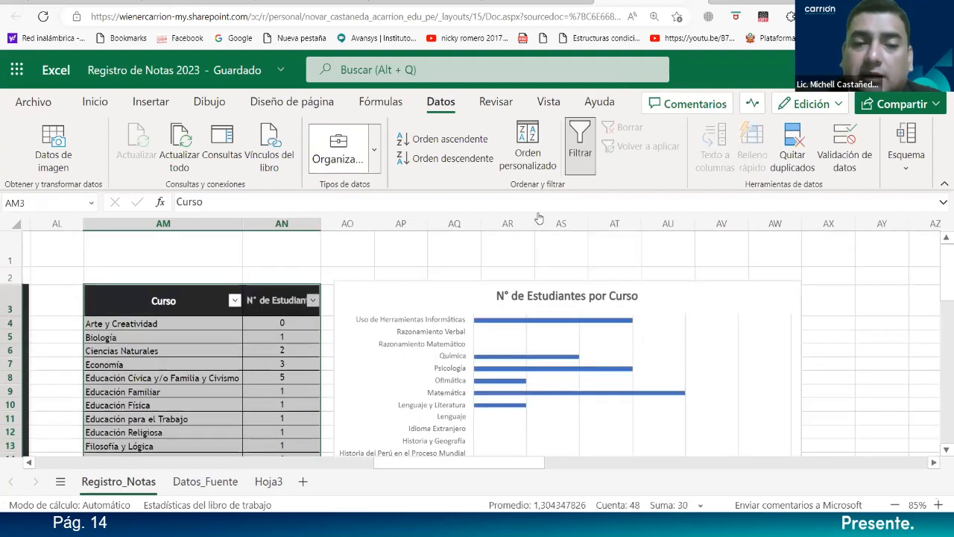
{"action": "left_click", "coordinate": [581, 134]}
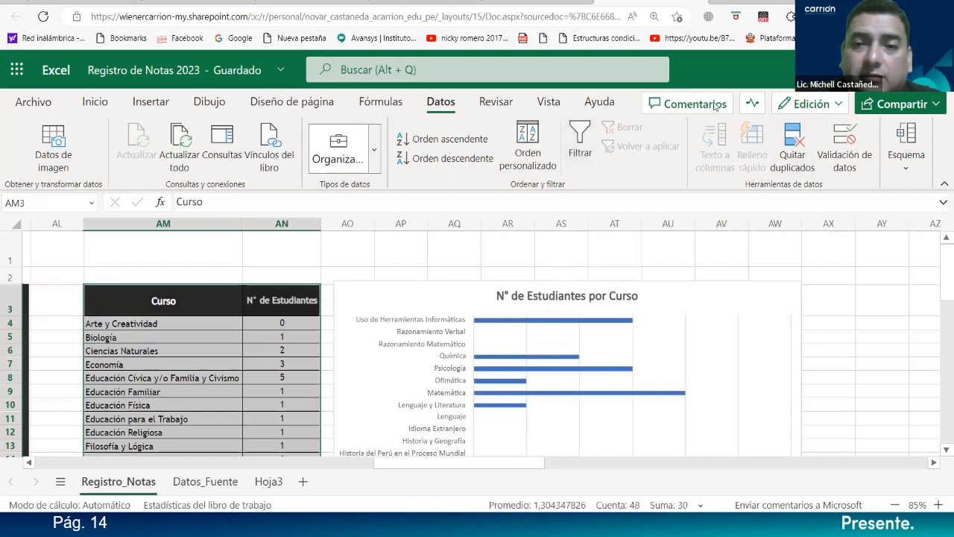
{"action": "left_click", "coordinate": [580, 142]}
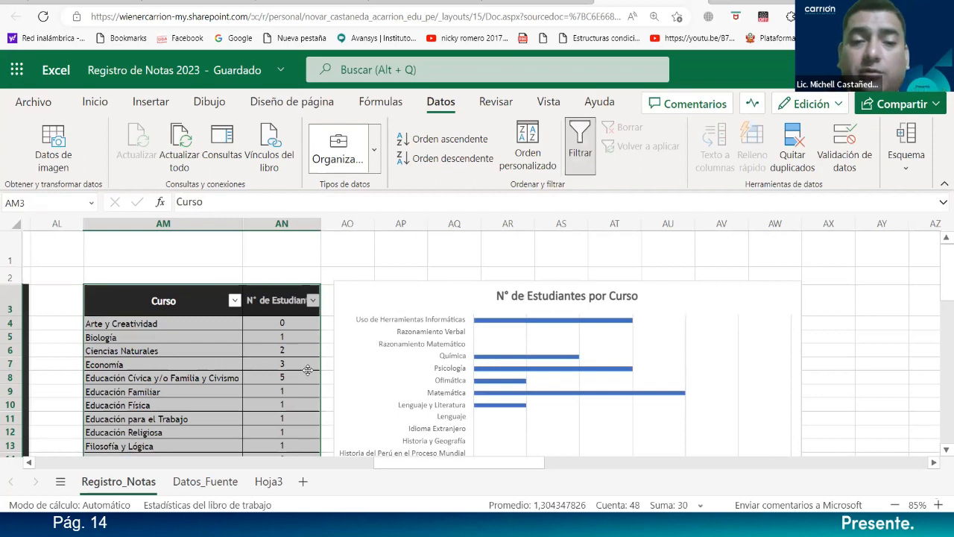
Step: Filter the N° de Estudiantes column with a number condition to show only values greater than 0
{"action": "left_click", "coordinate": [314, 301]}
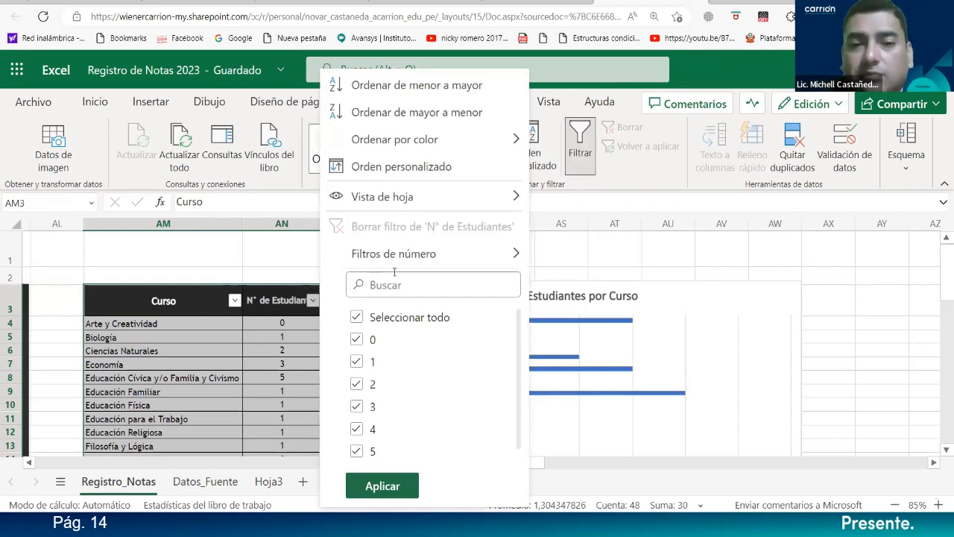
{"action": "mouse_move", "coordinate": [440, 261]}
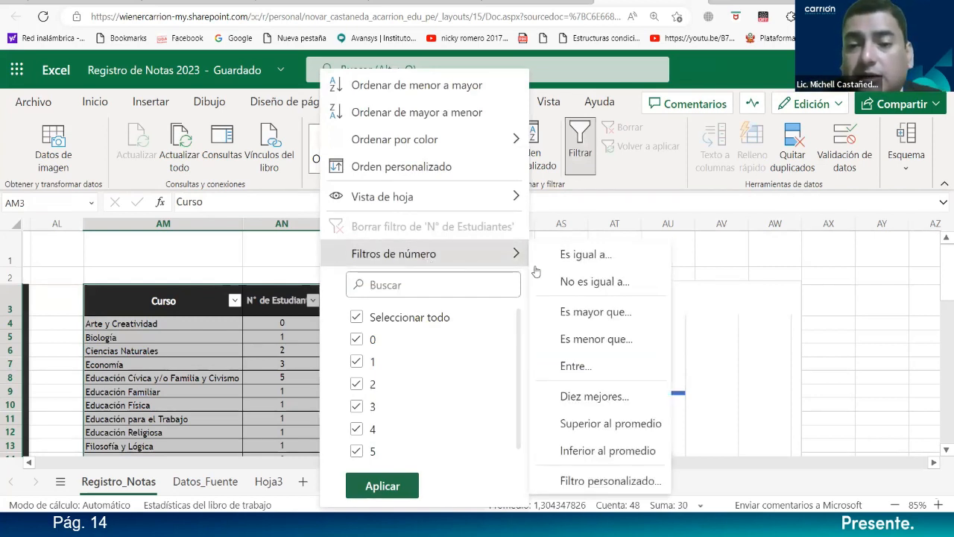
{"action": "left_click", "coordinate": [594, 318]}
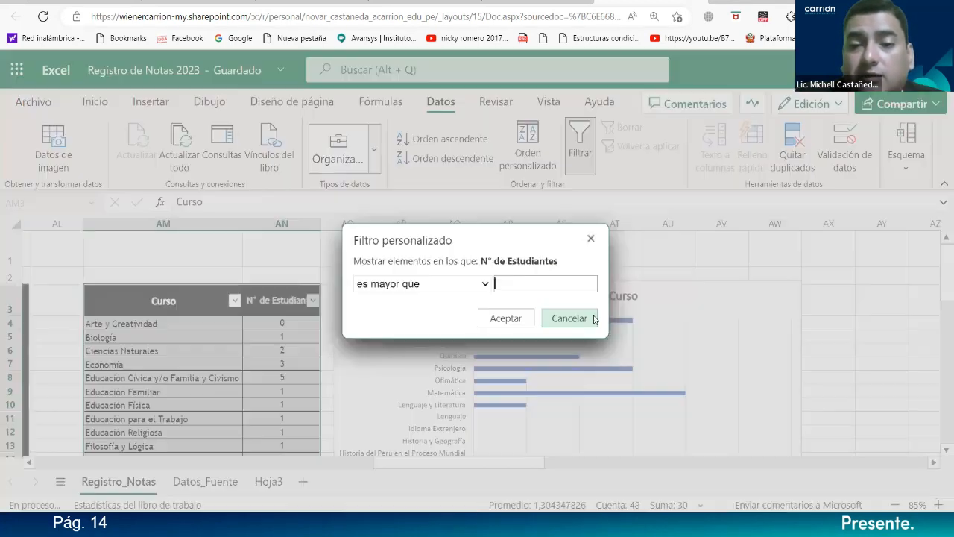
{"action": "type", "text": "0"}
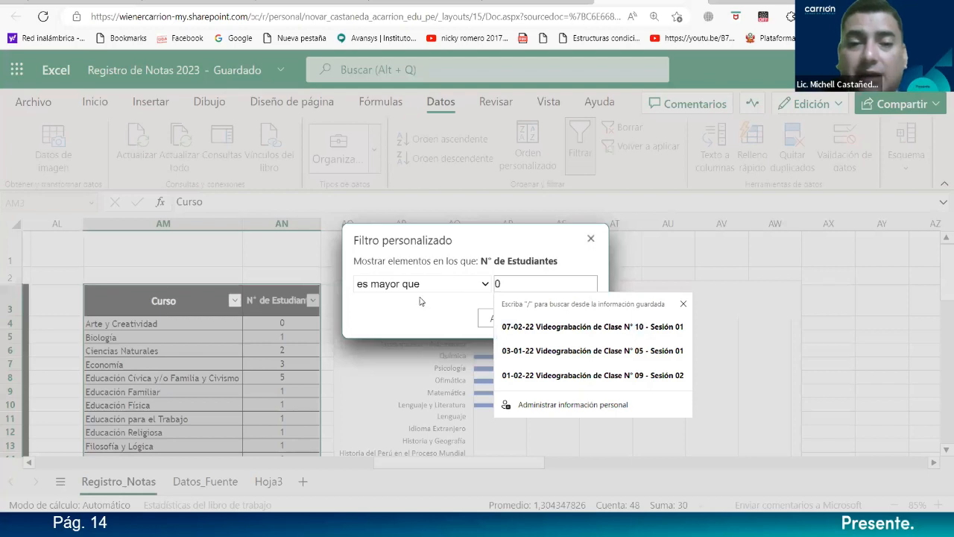
{"action": "left_click", "coordinate": [421, 301]}
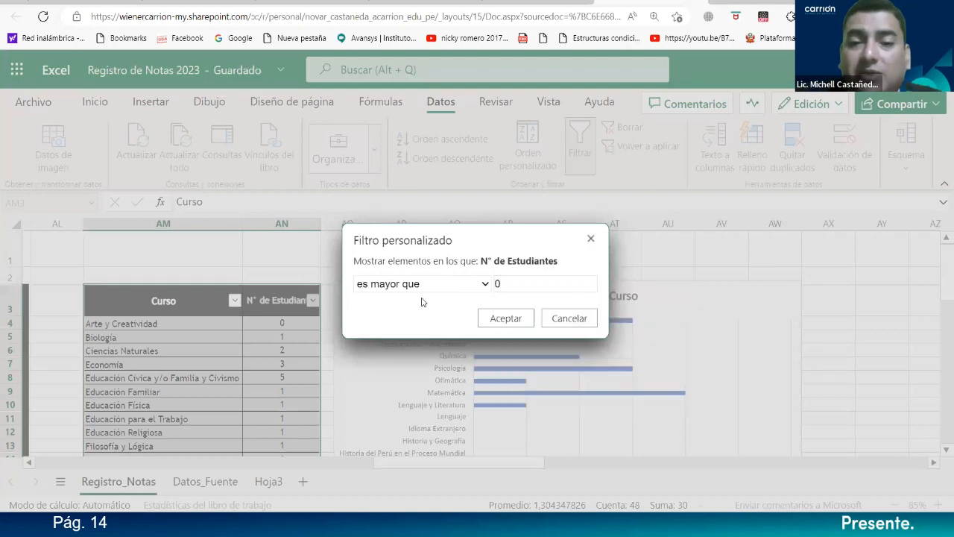
{"action": "left_click", "coordinate": [506, 320]}
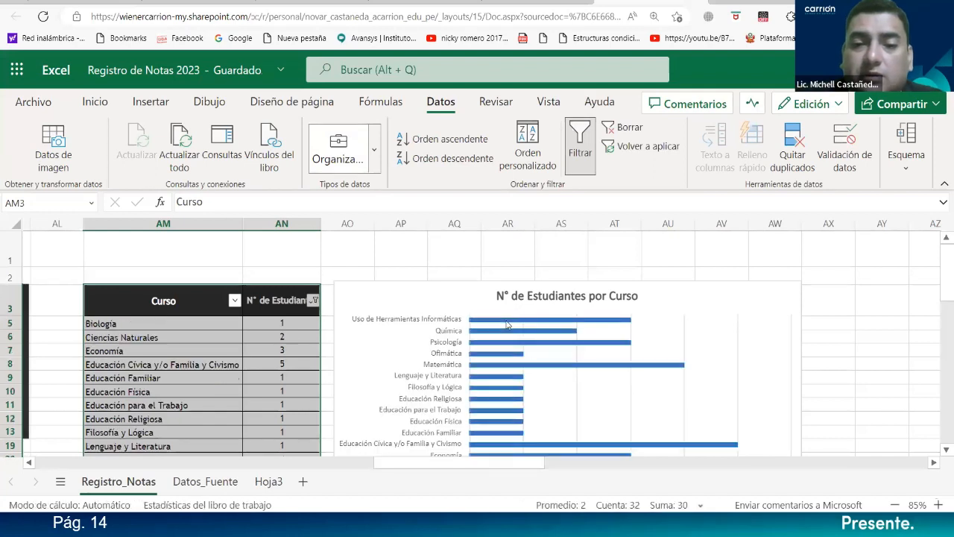
Step: Examine the filtered course table and compare it with the bars and legend of its chart
{"action": "scroll", "coordinate": [506, 325], "scroll_direction": "down", "scroll_amount": 2}
{"action": "scroll", "coordinate": [508, 325], "scroll_direction": "up", "scroll_amount": 1}
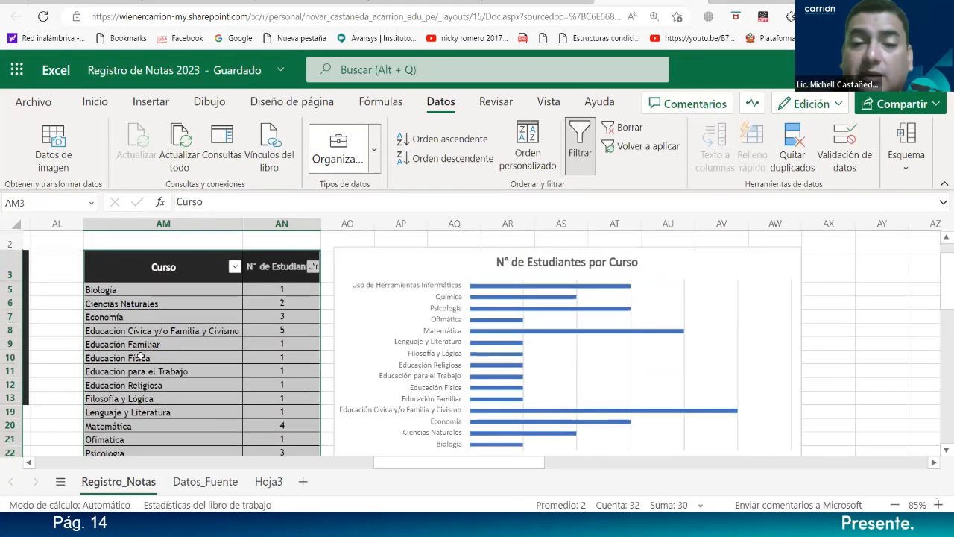
{"action": "scroll", "coordinate": [148, 328], "scroll_direction": "down", "scroll_amount": 2}
{"action": "scroll", "coordinate": [150, 323], "scroll_direction": "up", "scroll_amount": 2}
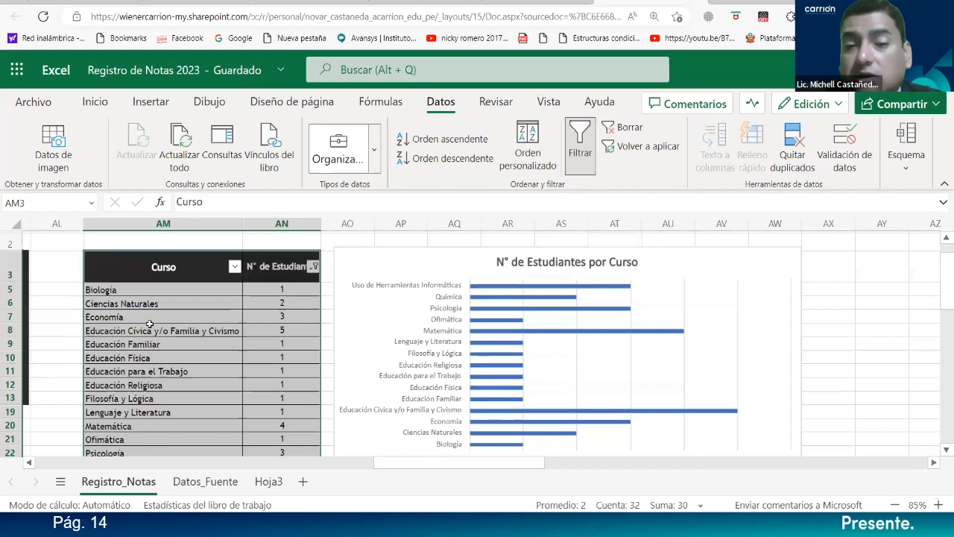
{"action": "scroll", "coordinate": [150, 323], "scroll_direction": "up", "scroll_amount": 1}
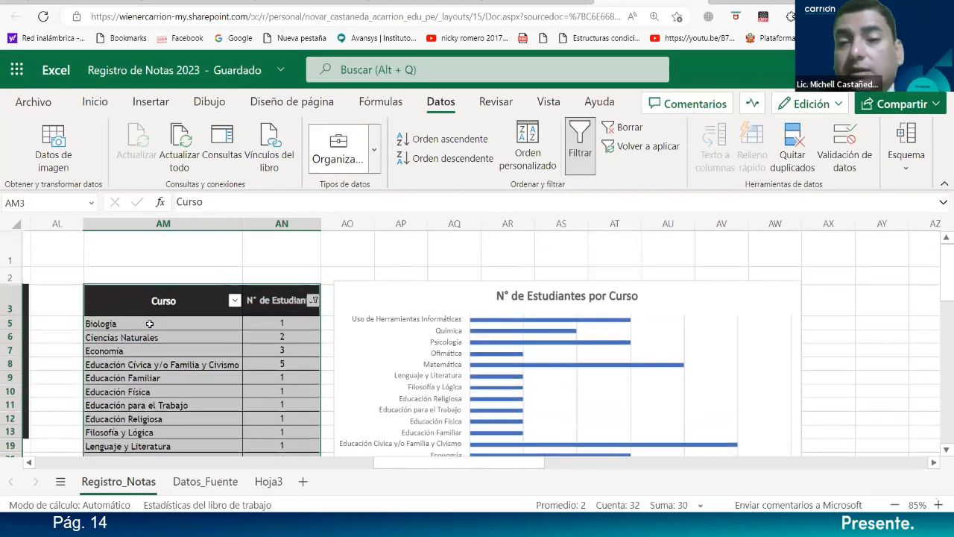
{"action": "left_click", "coordinate": [420, 285]}
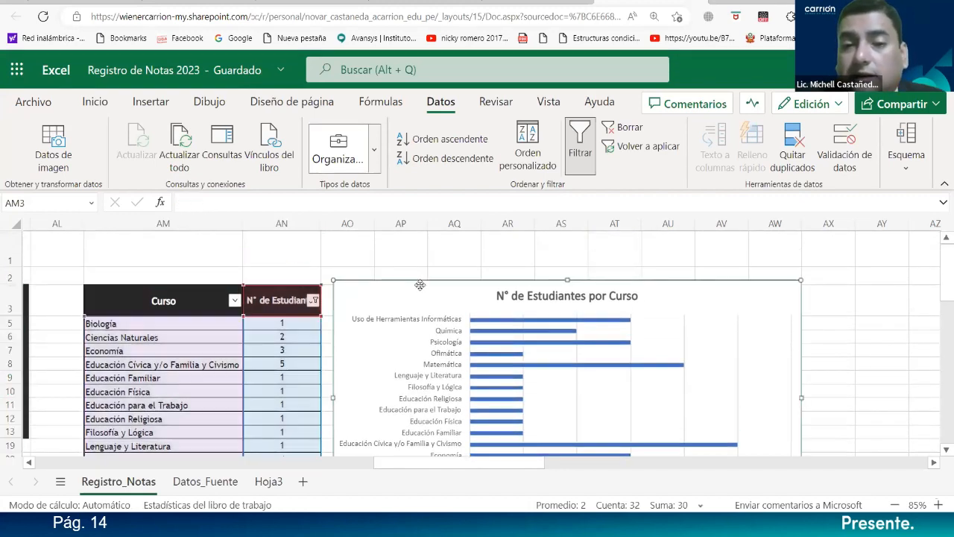
{"action": "scroll", "coordinate": [481, 290], "scroll_direction": "down", "scroll_amount": 2}
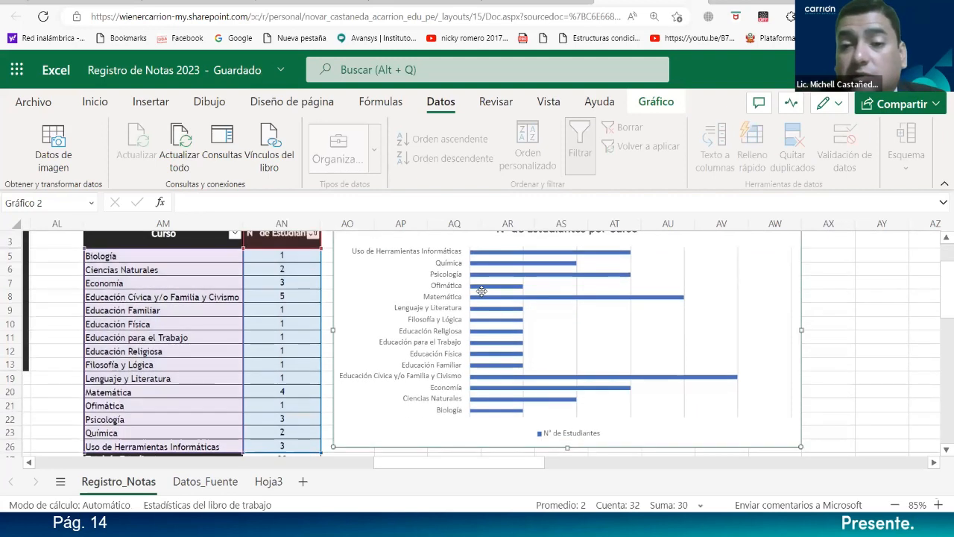
{"action": "scroll", "coordinate": [481, 291], "scroll_direction": "up", "scroll_amount": 2}
{"action": "scroll", "coordinate": [481, 291], "scroll_direction": "down", "scroll_amount": 1}
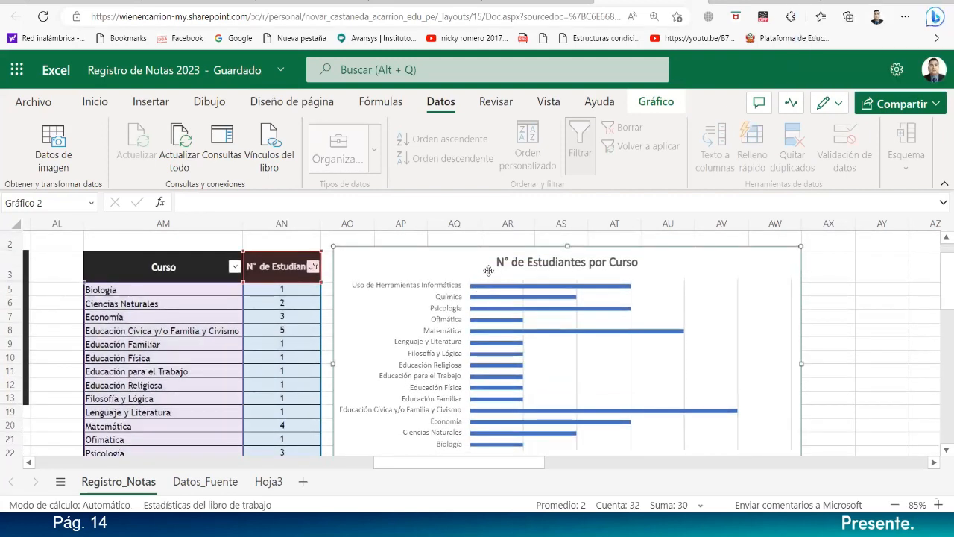
Step: Open the formatting settings for the bars of the N° de Estudiantes series and look over the series options
{"action": "left_click", "coordinate": [515, 292]}
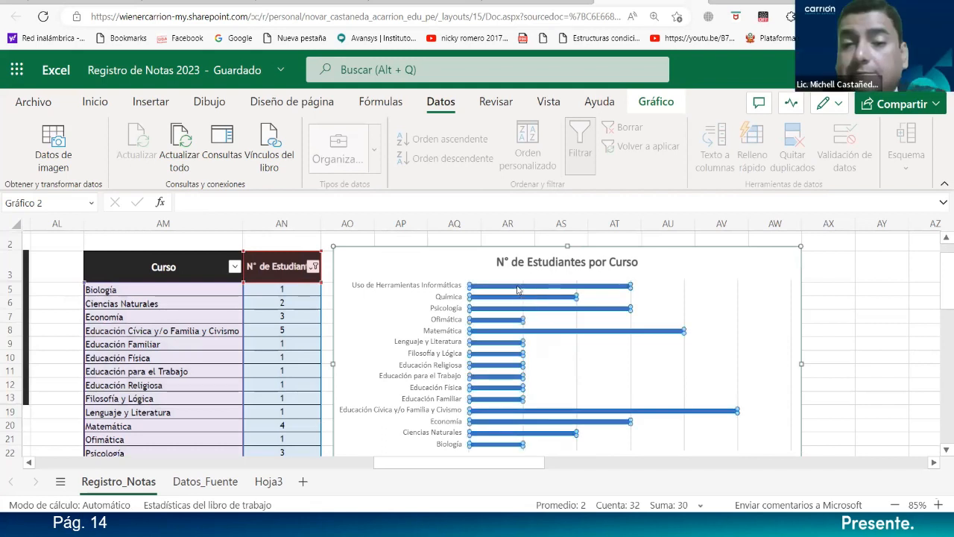
{"action": "right_click", "coordinate": [518, 289]}
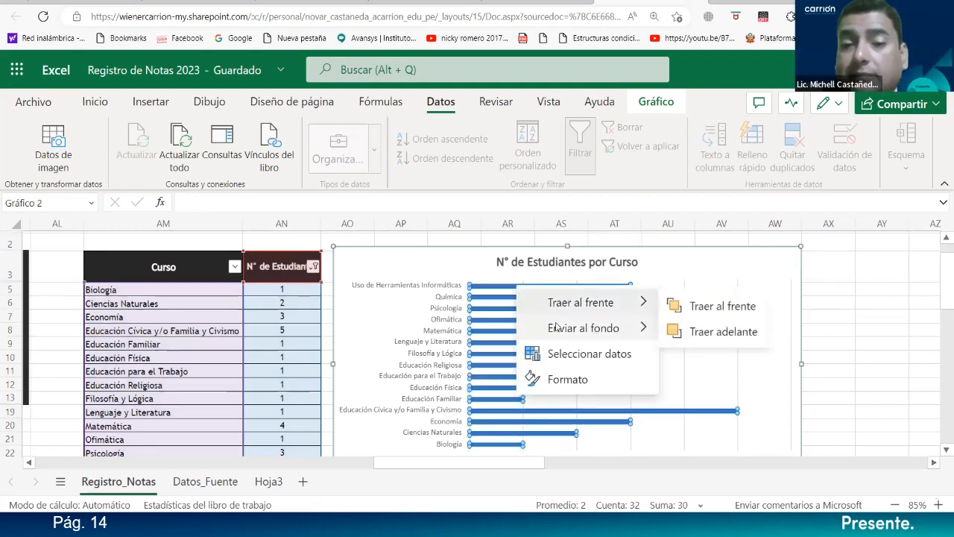
{"action": "left_click", "coordinate": [587, 378]}
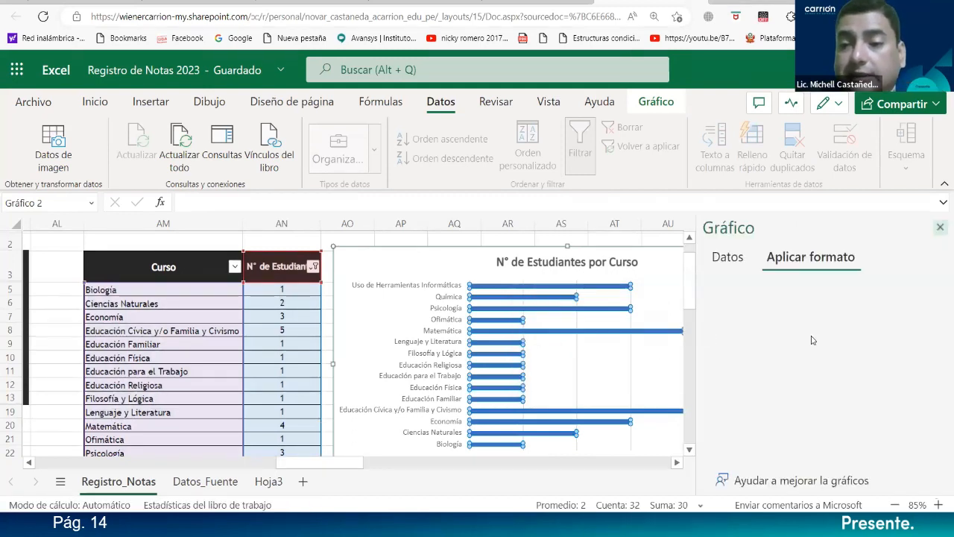
{"action": "left_click", "coordinate": [712, 395]}
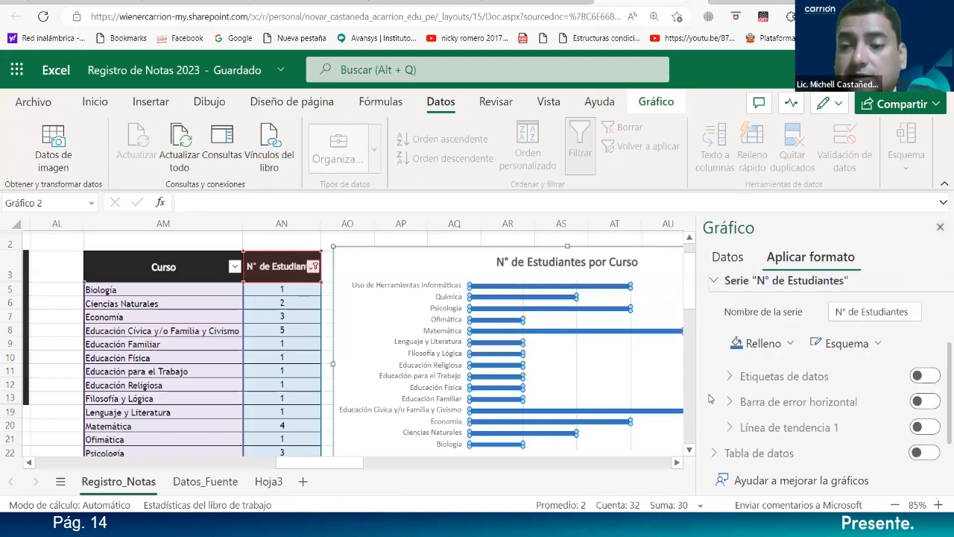
{"action": "scroll", "coordinate": [712, 397], "scroll_direction": "up", "scroll_amount": 3}
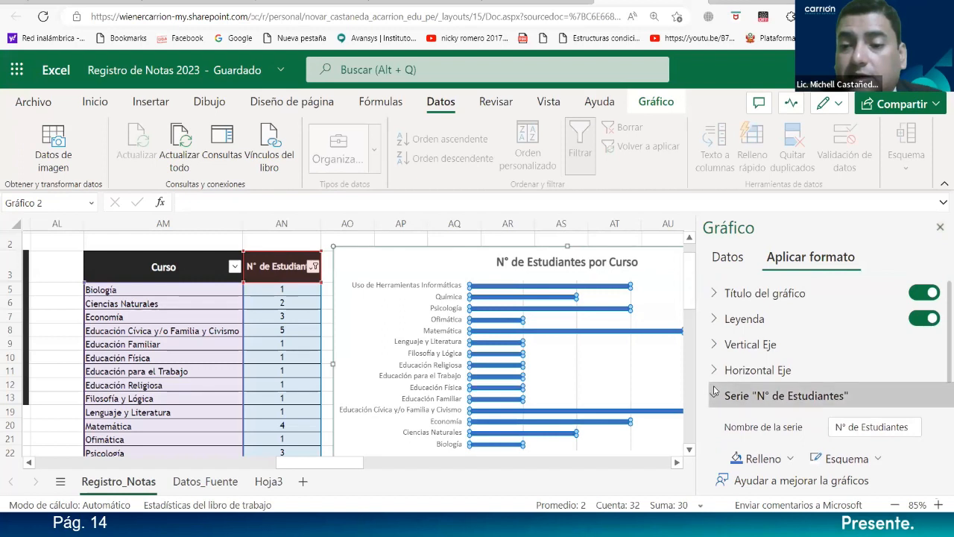
Step: Collapse the series and axis formatting options and set the chart legend's position to Derecha
{"action": "left_click", "coordinate": [714, 393]}
{"action": "left_click", "coordinate": [712, 367]}
{"action": "left_click", "coordinate": [711, 363]}
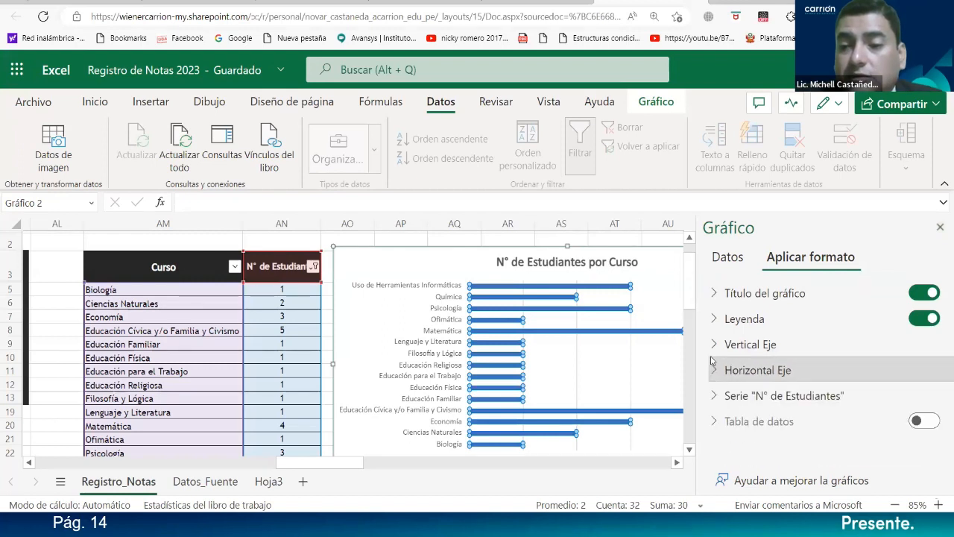
{"action": "left_click", "coordinate": [714, 343]}
{"action": "left_click", "coordinate": [714, 344]}
{"action": "left_click", "coordinate": [714, 319]}
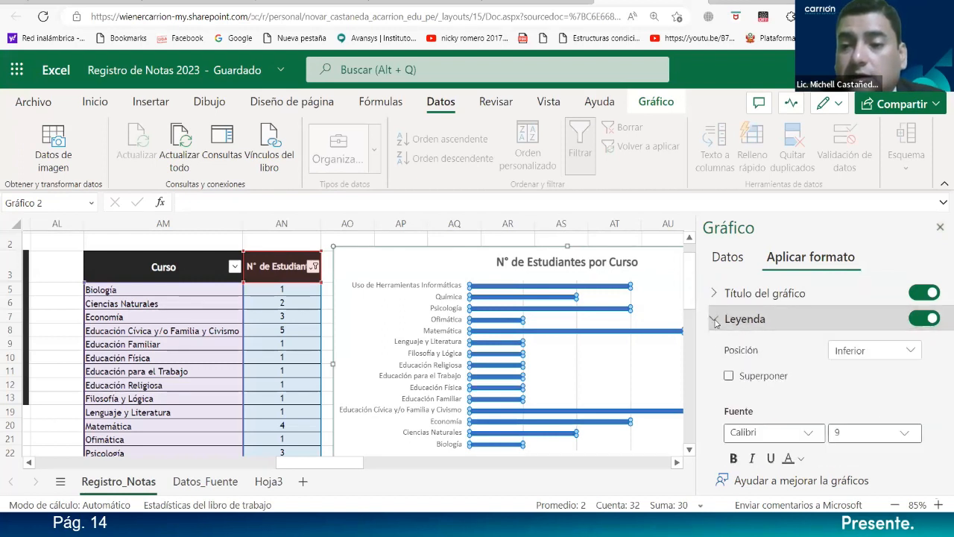
{"action": "left_click", "coordinate": [863, 352]}
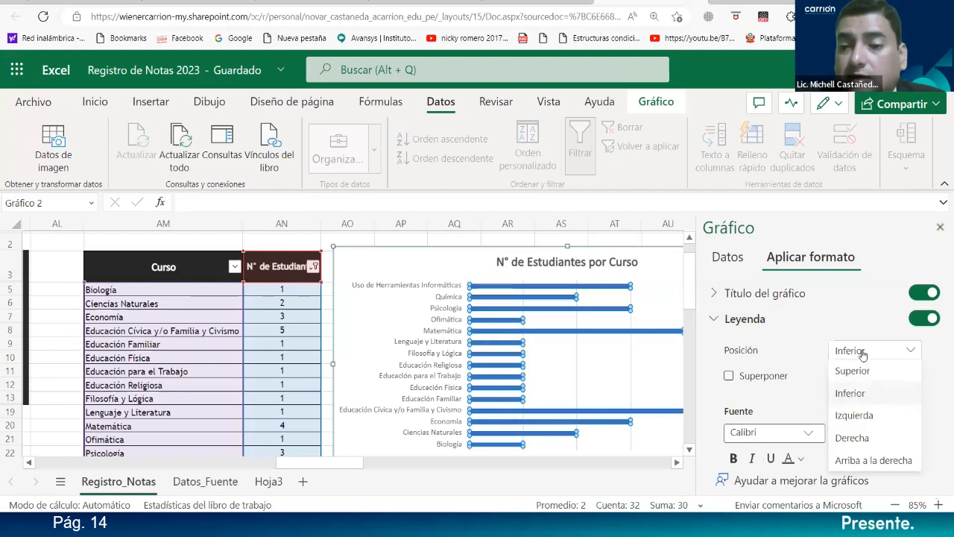
{"action": "left_click", "coordinate": [853, 439]}
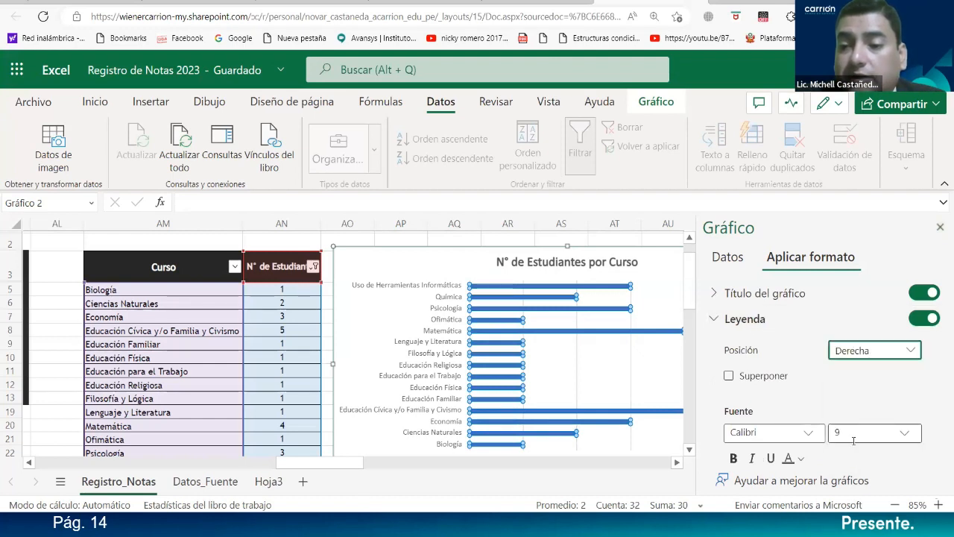
Step: Check the repositioned legend, dismiss the legend's font choices and select the whole bar chart again
{"action": "left_click", "coordinate": [677, 463]}
{"action": "left_click", "coordinate": [677, 463]}
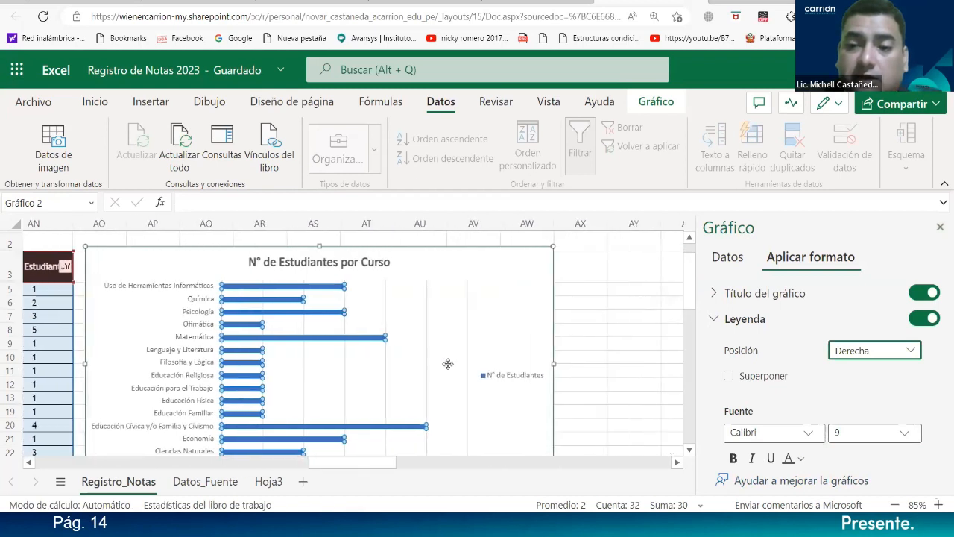
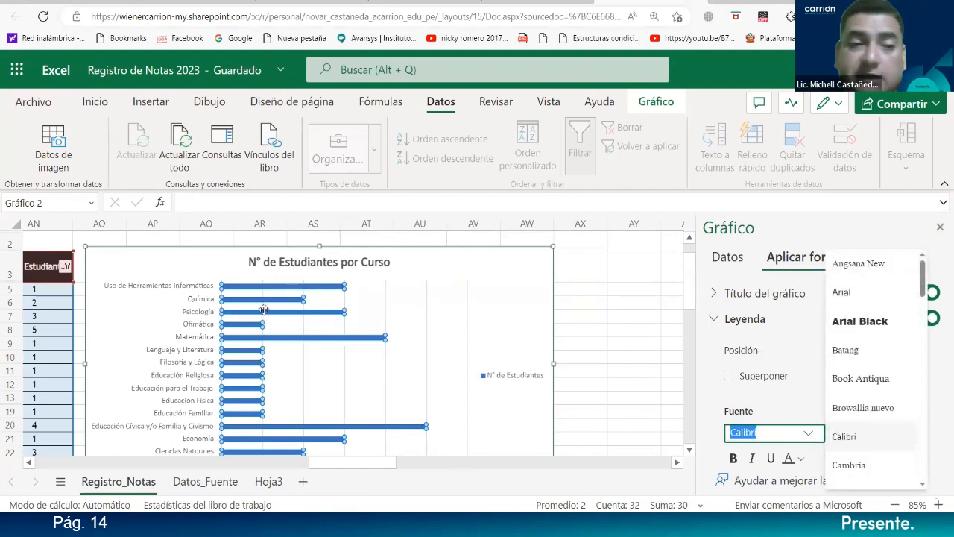
{"action": "left_click", "coordinate": [669, 397]}
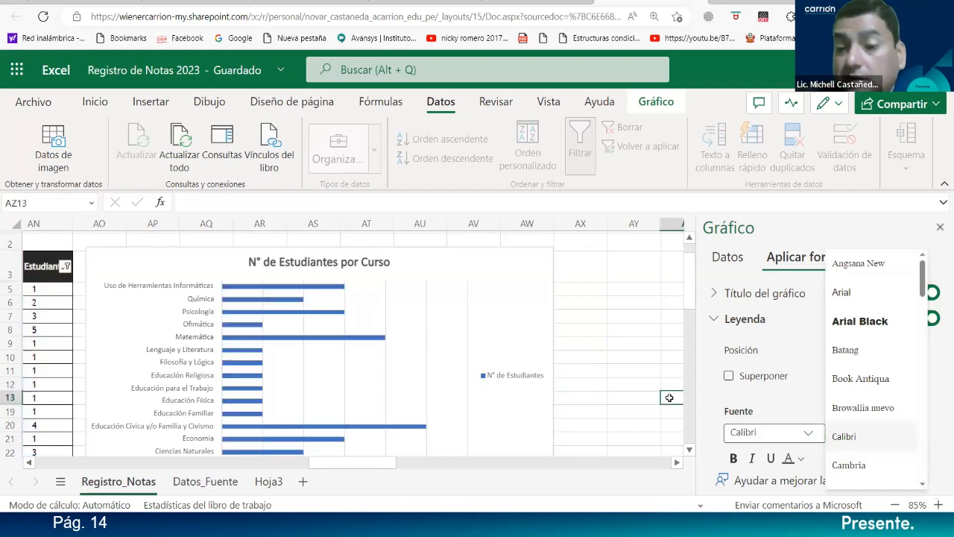
{"action": "left_click", "coordinate": [475, 309]}
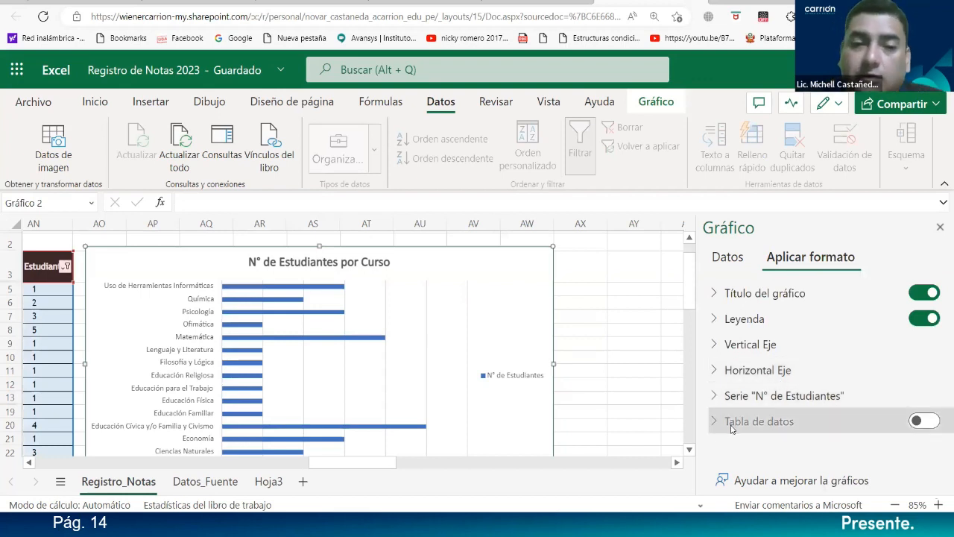
Step: Add value data labels to the bars of the N° de Estudiantes series and make the labels bold
{"action": "left_click", "coordinate": [721, 400]}
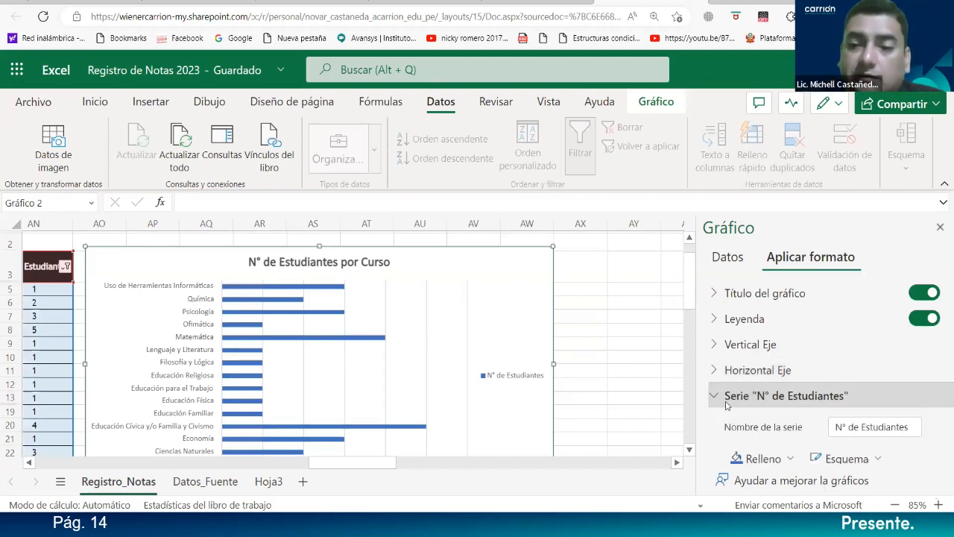
{"action": "scroll", "coordinate": [735, 414], "scroll_direction": "down", "scroll_amount": 3}
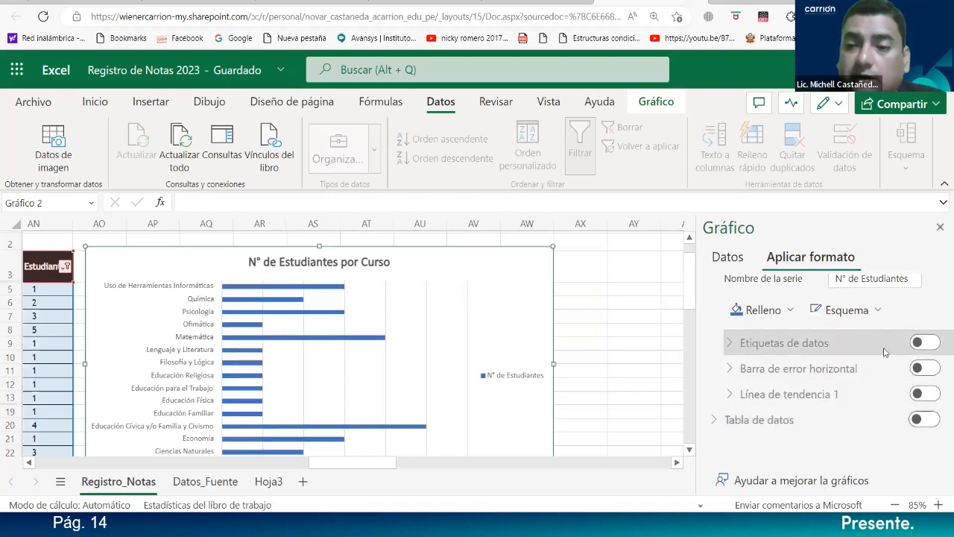
{"action": "left_click", "coordinate": [926, 345]}
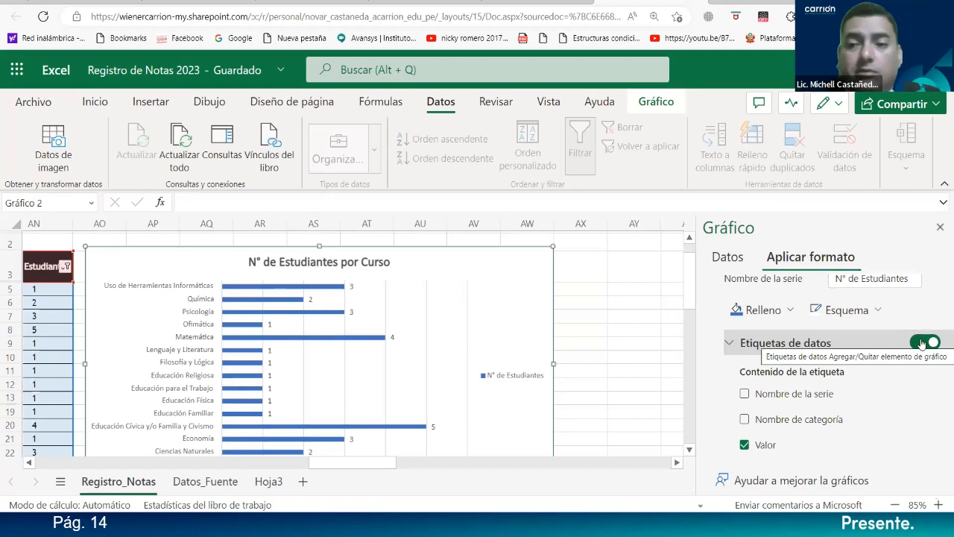
{"action": "left_click", "coordinate": [351, 286]}
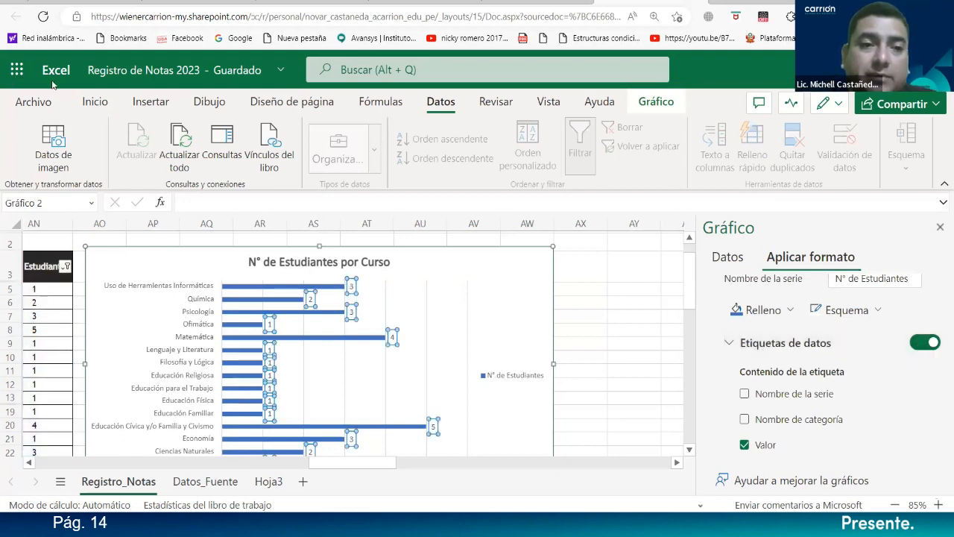
{"action": "left_click", "coordinate": [94, 102]}
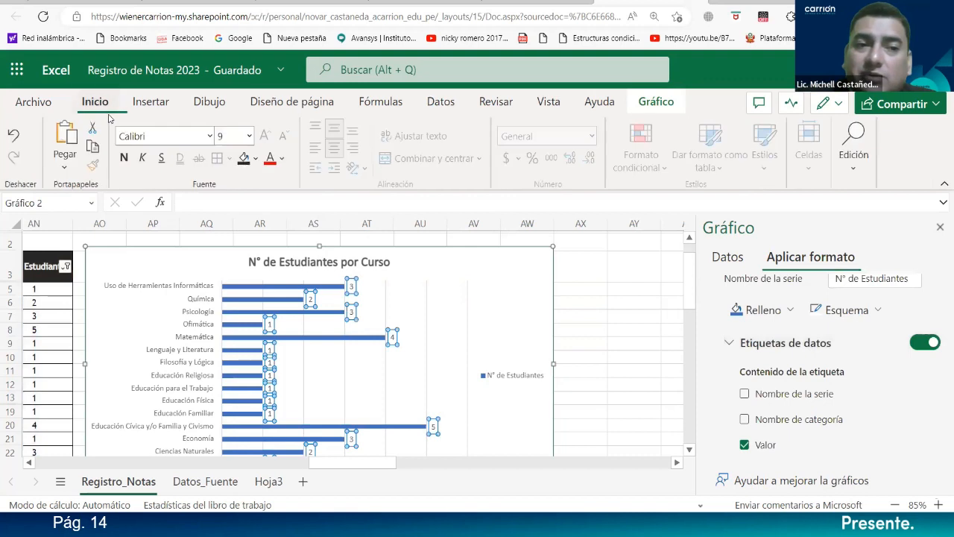
{"action": "left_click", "coordinate": [124, 161]}
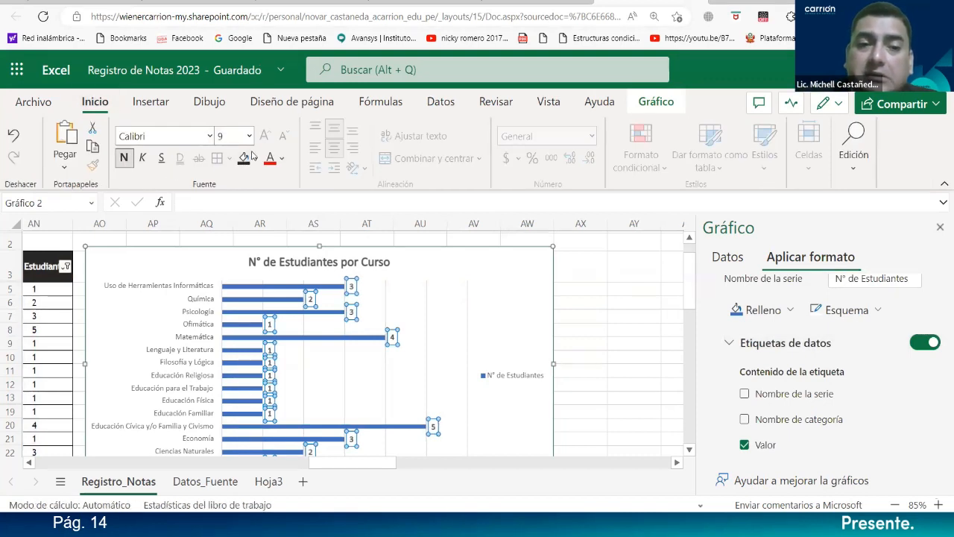
{"action": "left_click", "coordinate": [422, 380]}
Step: Examine the labelled chart, its course table and the student grade records across the Registro_Notas sheet
{"action": "scroll", "coordinate": [316, 362], "scroll_direction": "down", "scroll_amount": 2}
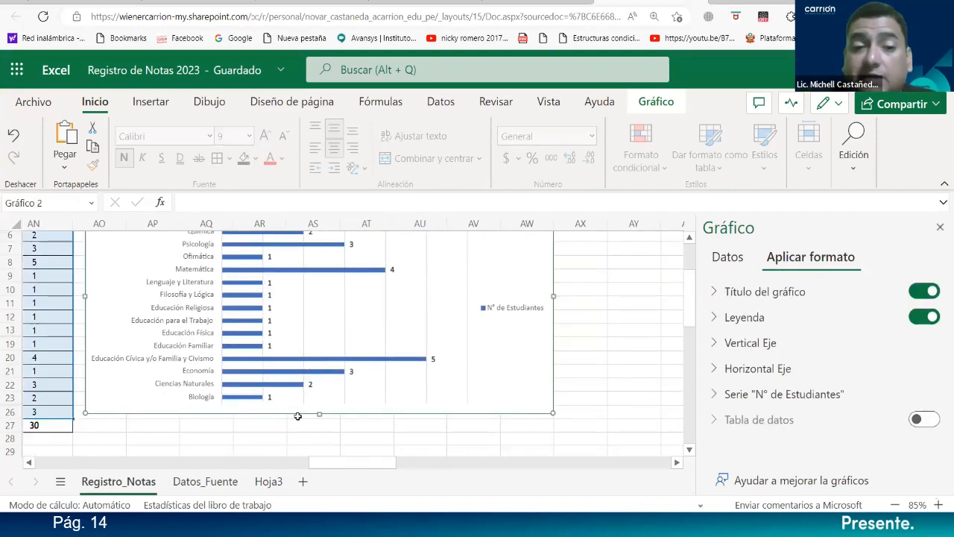
{"action": "scroll", "coordinate": [298, 418], "scroll_direction": "up", "scroll_amount": 3}
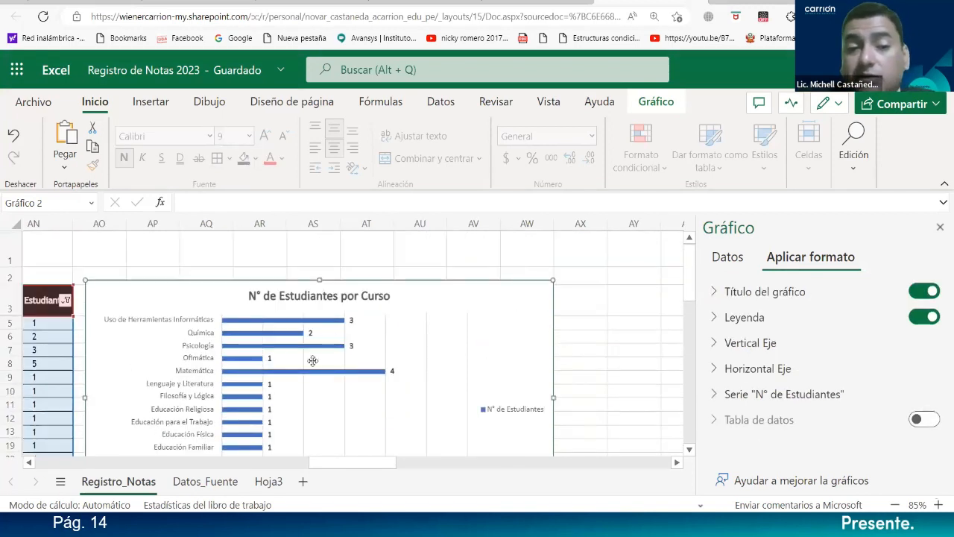
{"action": "scroll", "coordinate": [308, 373], "scroll_direction": "down", "scroll_amount": 1}
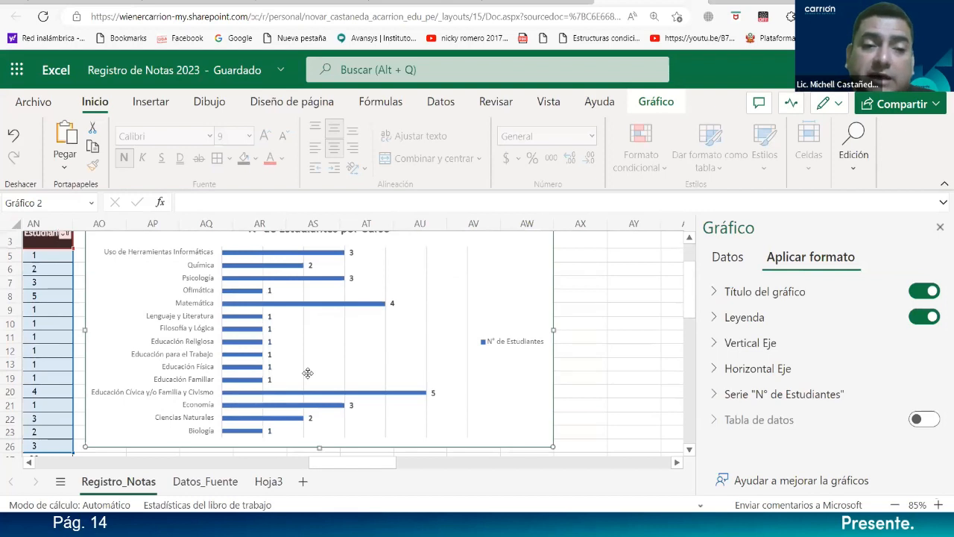
{"action": "scroll", "coordinate": [307, 373], "scroll_direction": "up", "scroll_amount": 2}
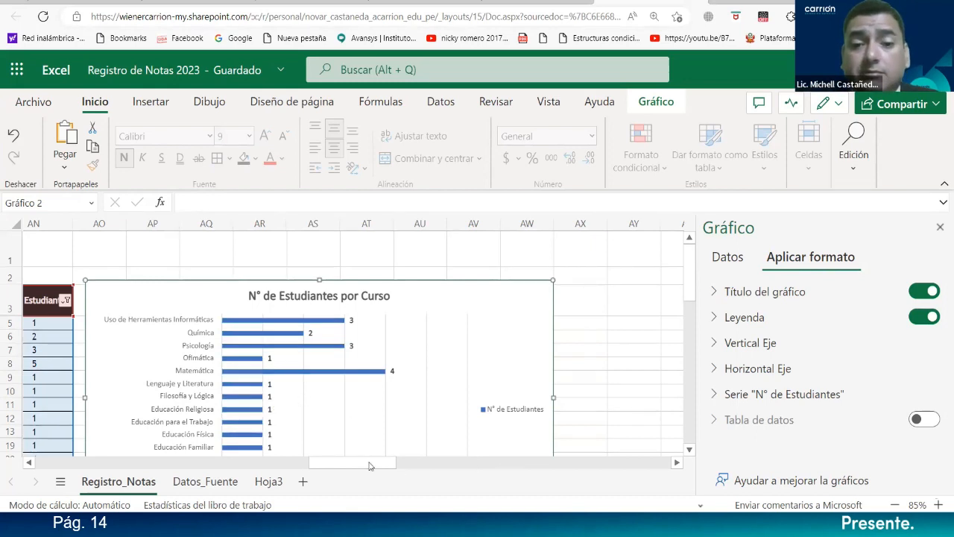
{"action": "left_click_drag", "start_coordinate": [363, 464], "coordinate": [323, 464]}
{"action": "scroll", "coordinate": [424, 387], "scroll_direction": "down", "scroll_amount": 2}
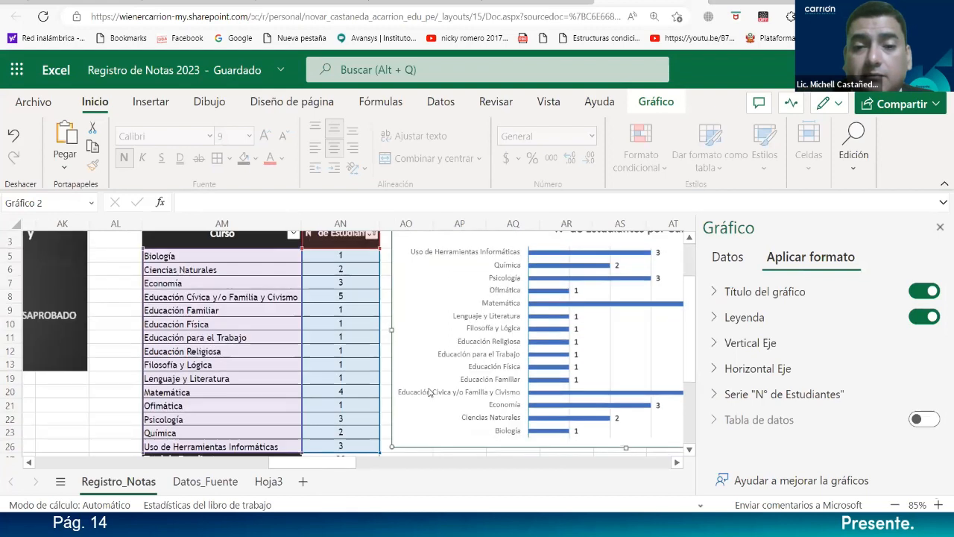
{"action": "scroll", "coordinate": [424, 387], "scroll_direction": "up", "scroll_amount": 1}
{"action": "left_click_drag", "start_coordinate": [346, 462], "coordinate": [87, 433]}
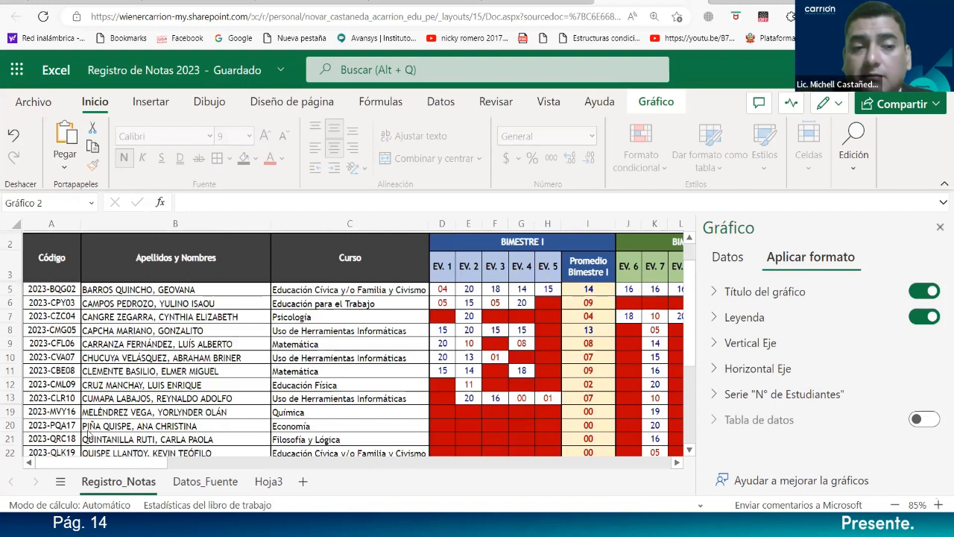
{"action": "left_click_drag", "start_coordinate": [112, 434], "coordinate": [47, 404]}
{"action": "scroll", "coordinate": [82, 313], "scroll_direction": "up", "scroll_amount": 2}
{"action": "scroll", "coordinate": [82, 313], "scroll_direction": "down", "scroll_amount": 5}
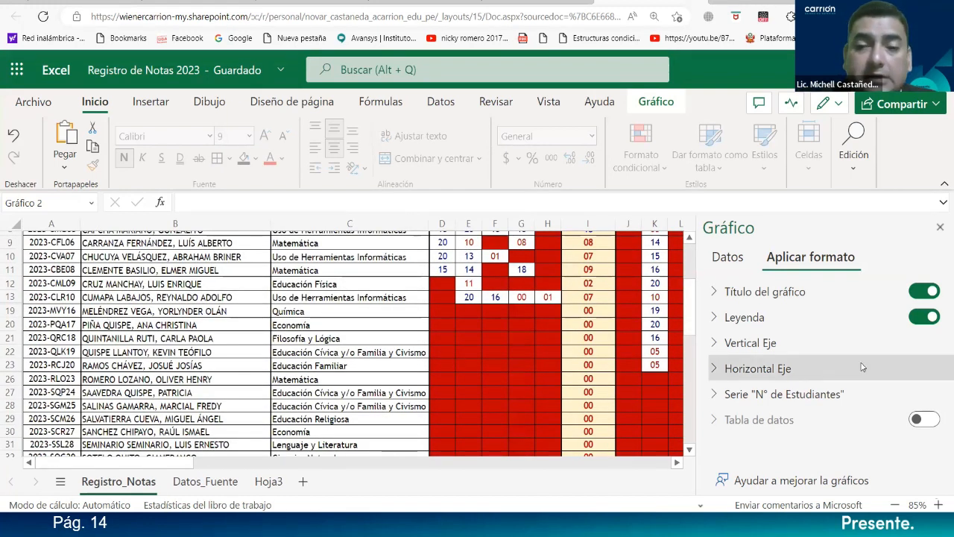
{"action": "left_click_drag", "start_coordinate": [115, 462], "coordinate": [504, 489]}
Step: Deselect the chart, close its formatting pane and return to the students-per-course table
{"action": "left_click", "coordinate": [526, 420]}
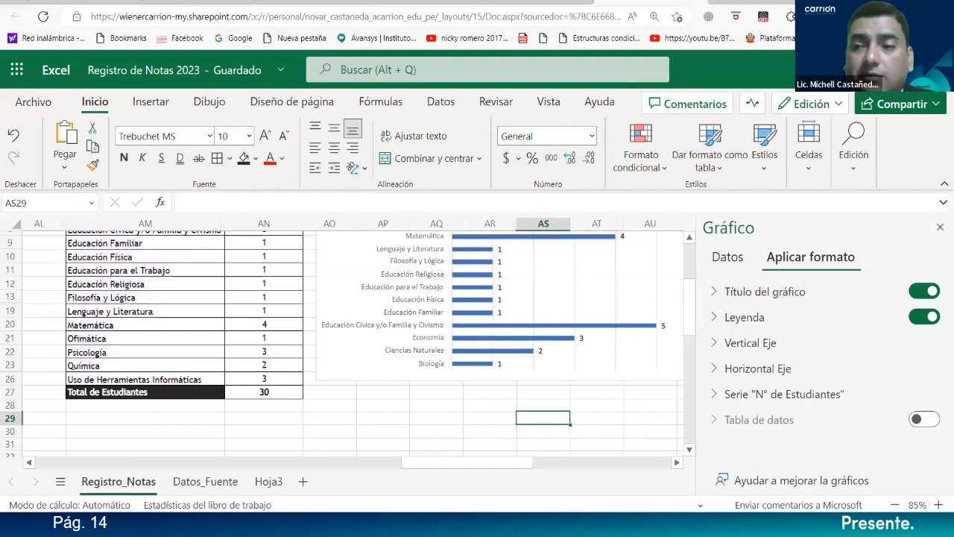
{"action": "left_click", "coordinate": [940, 227]}
{"action": "scroll", "coordinate": [334, 352], "scroll_direction": "up", "scroll_amount": 3}
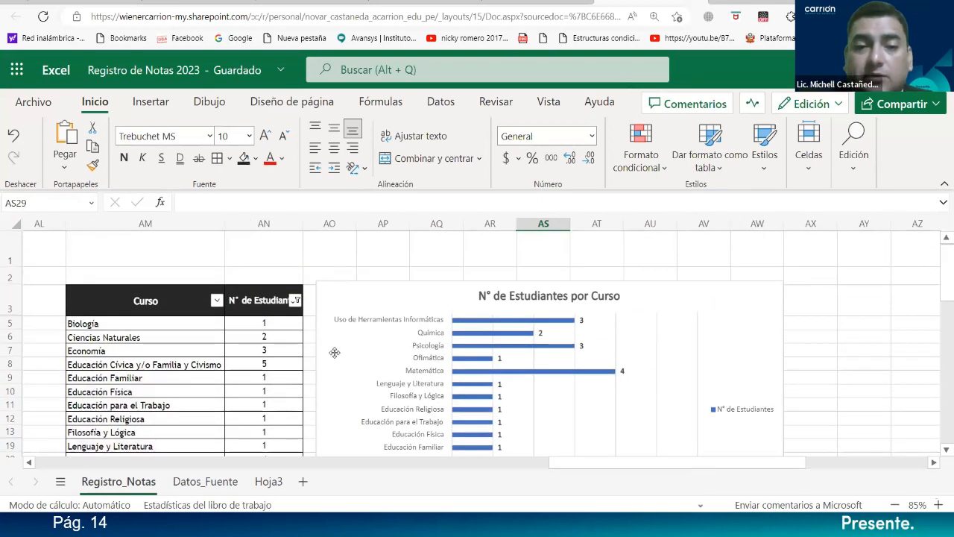
{"action": "scroll", "coordinate": [336, 353], "scroll_direction": "down", "scroll_amount": 1}
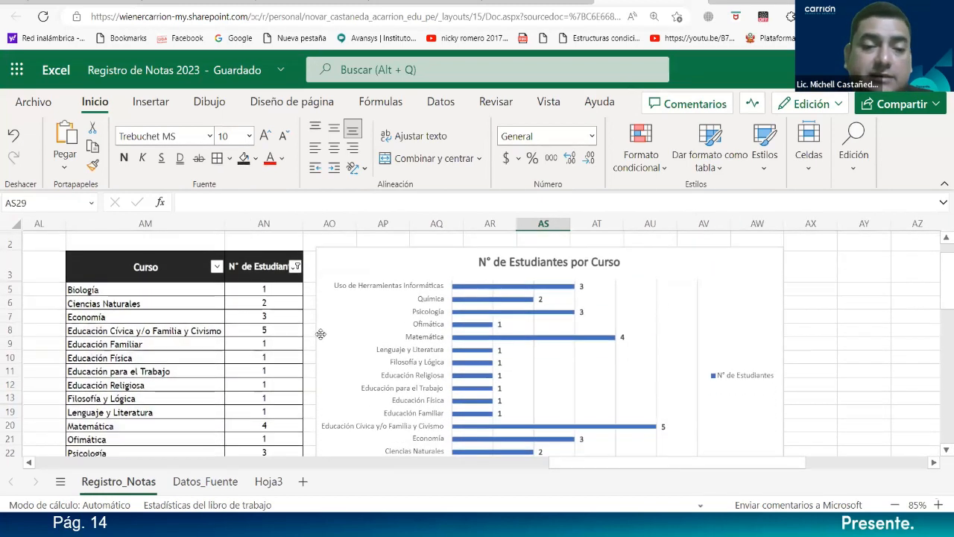
Step: Clear the filter on the N° de Estudiantes column and check the chart with all courses included
{"action": "left_click", "coordinate": [296, 267]}
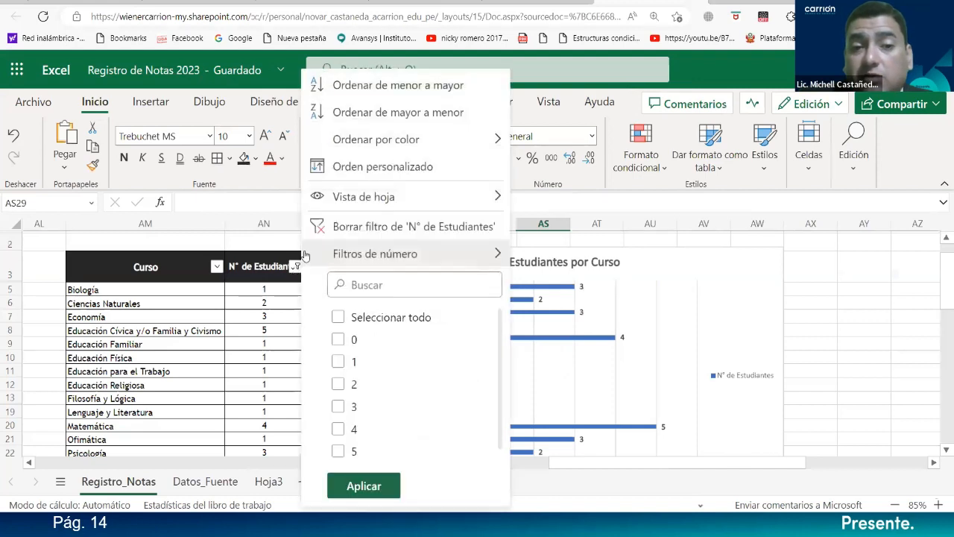
{"action": "left_click", "coordinate": [338, 228]}
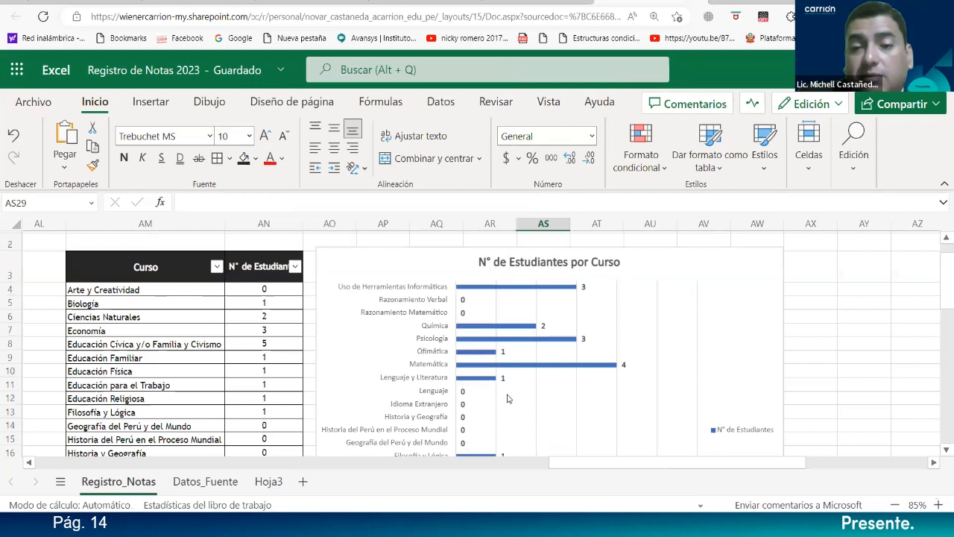
{"action": "scroll", "coordinate": [507, 396], "scroll_direction": "up", "scroll_amount": 1}
{"action": "scroll", "coordinate": [507, 395], "scroll_direction": "down", "scroll_amount": 5}
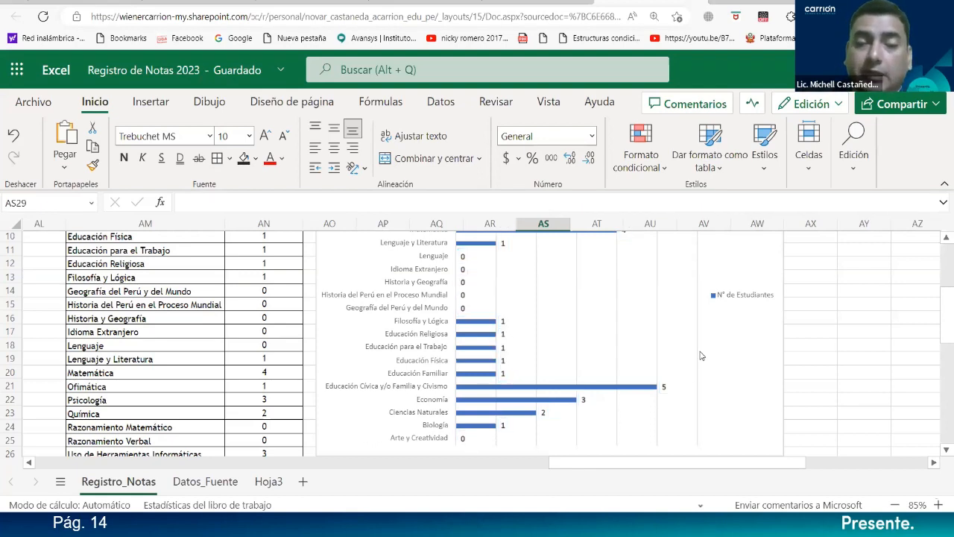
Step: Download a copy of the workbook to the computer, choosing to pick its save location
{"action": "left_click", "coordinate": [35, 102]}
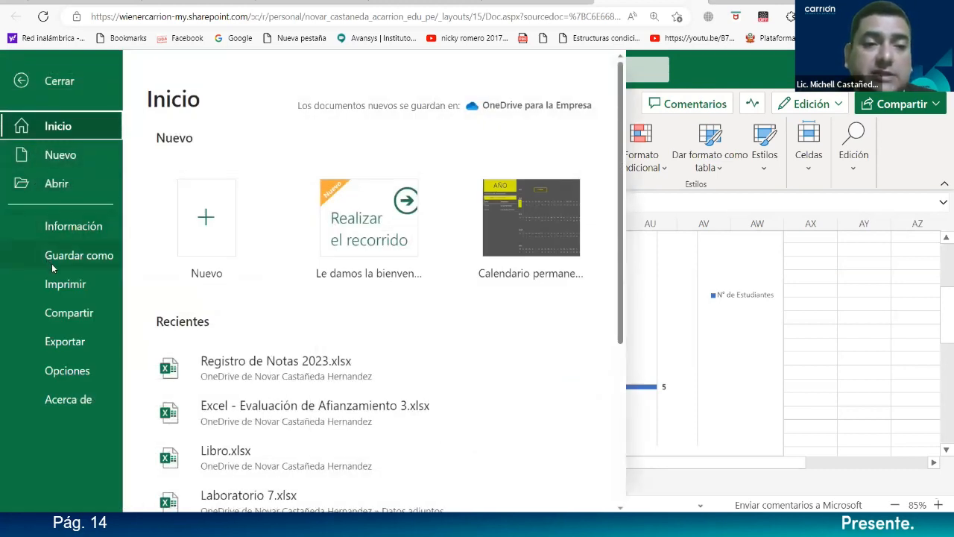
{"action": "left_click", "coordinate": [62, 258]}
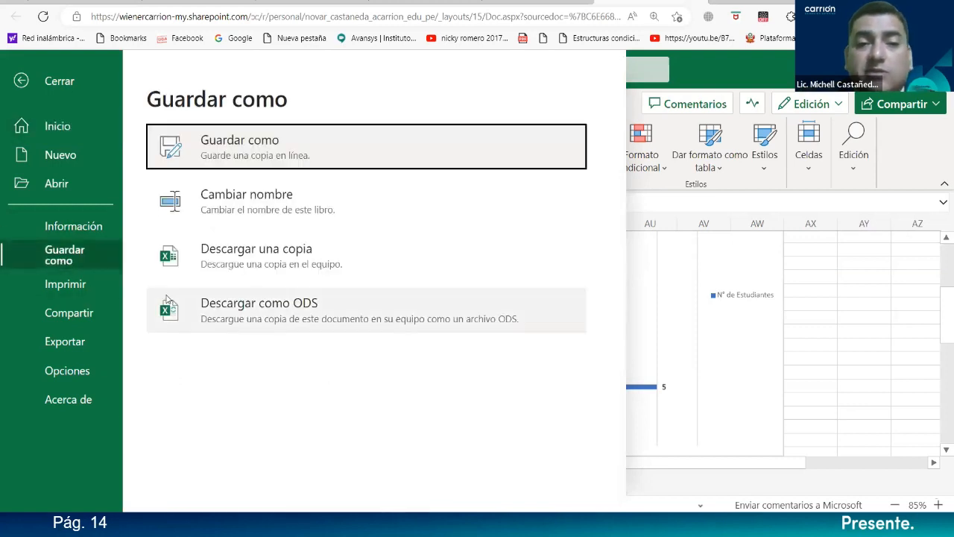
{"action": "left_click", "coordinate": [252, 266]}
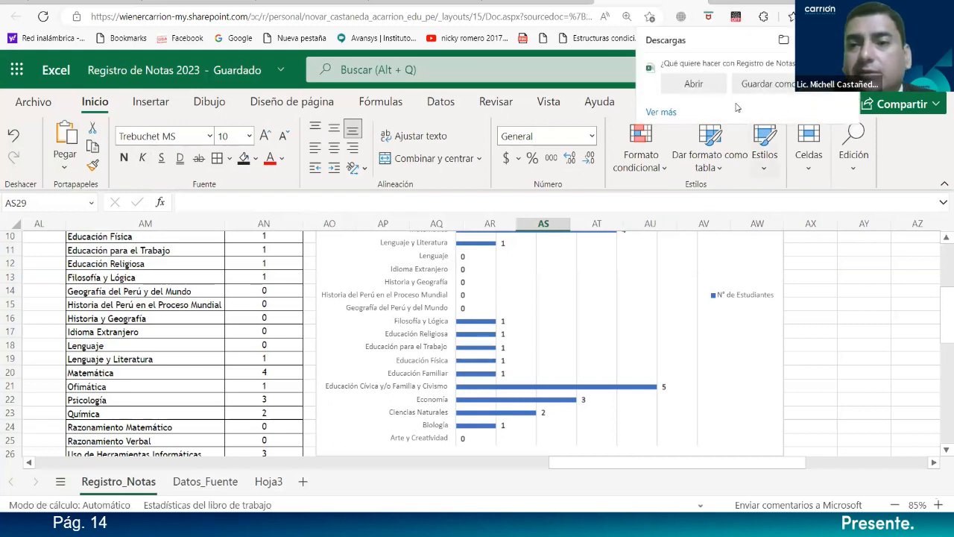
{"action": "left_click", "coordinate": [769, 85]}
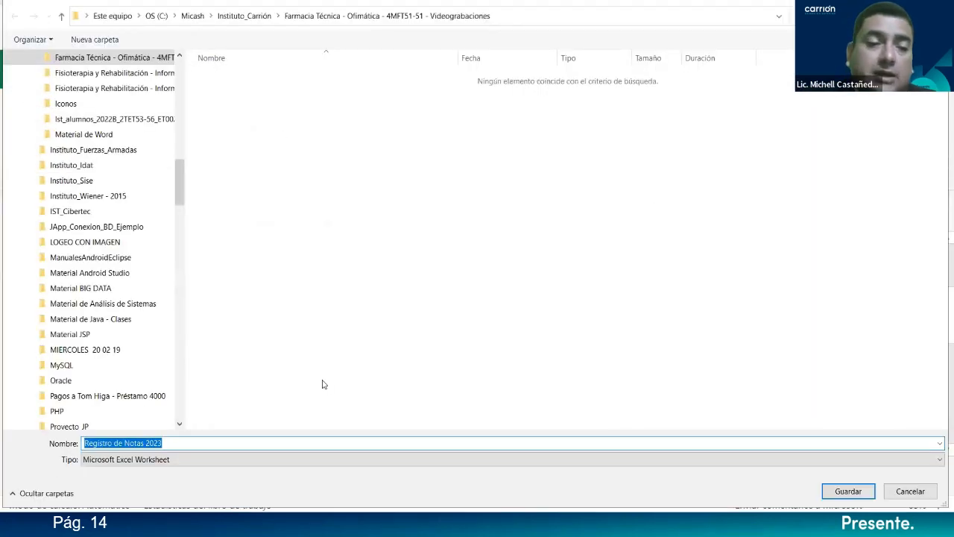
Step: Save the copy as Registro de Notas 2023 in Instituto_Carrión > Farmacia Técnica - Ofimática > Semana 10 - Ofimática
{"action": "left_click_drag", "start_coordinate": [184, 184], "coordinate": [182, 150]}
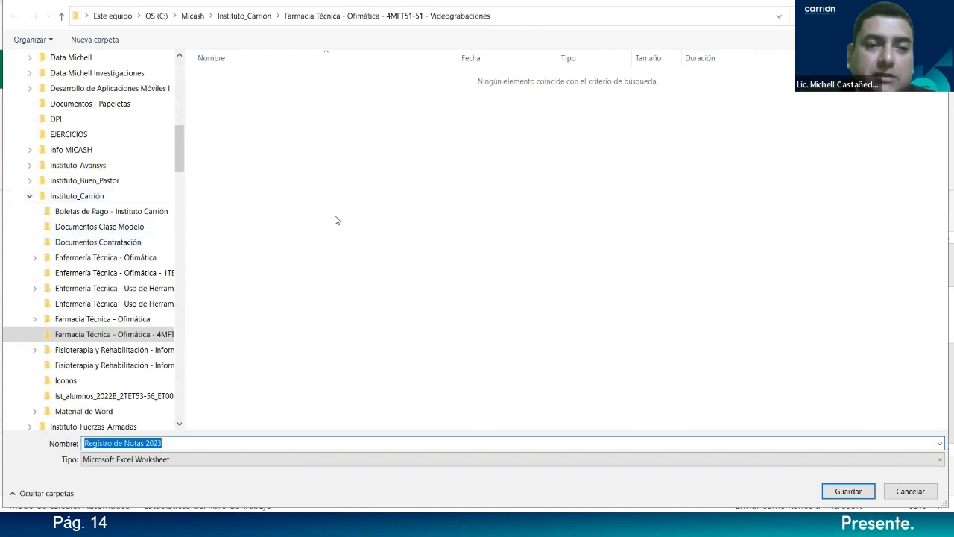
{"action": "left_click", "coordinate": [79, 198]}
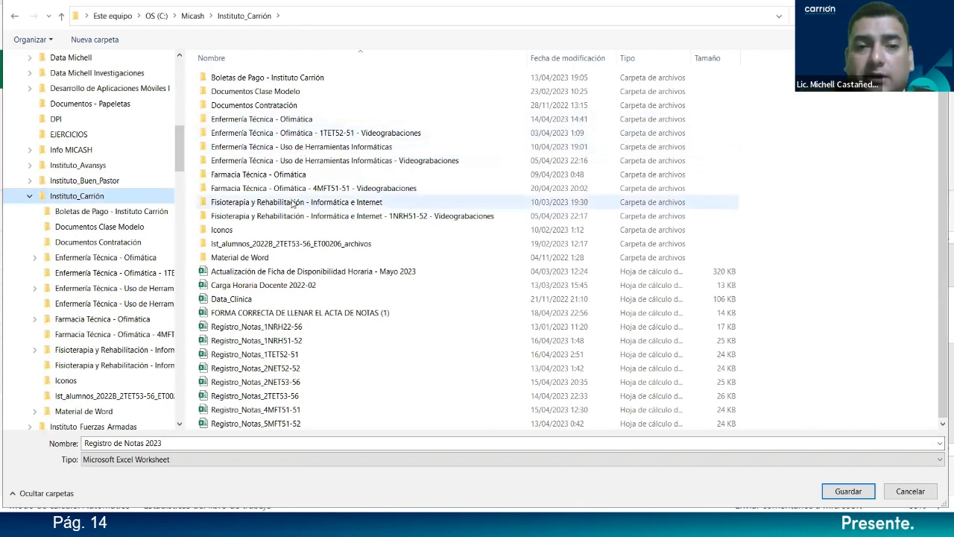
{"action": "double_click", "coordinate": [285, 176]}
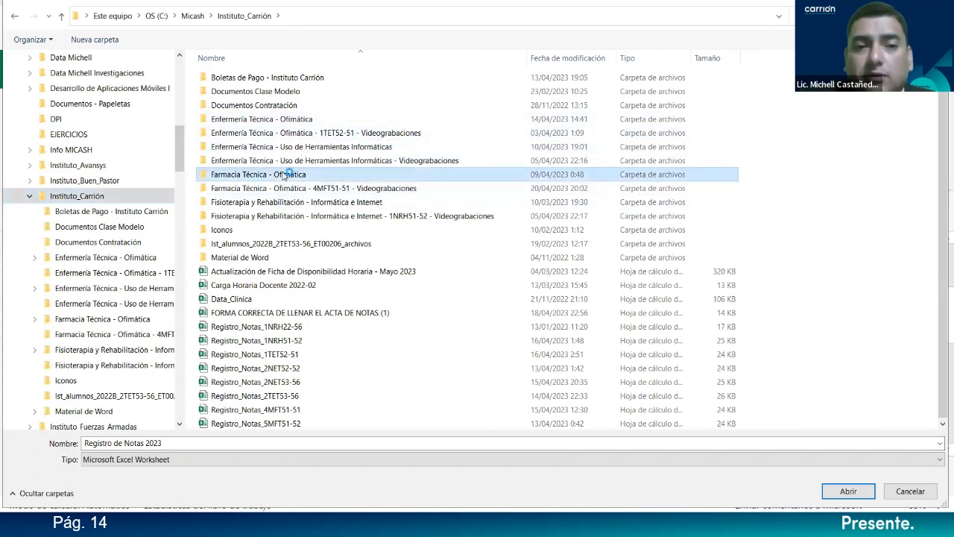
{"action": "left_click", "coordinate": [263, 220]}
{"action": "key", "text": "Return"}
{"action": "left_click", "coordinate": [227, 440]}
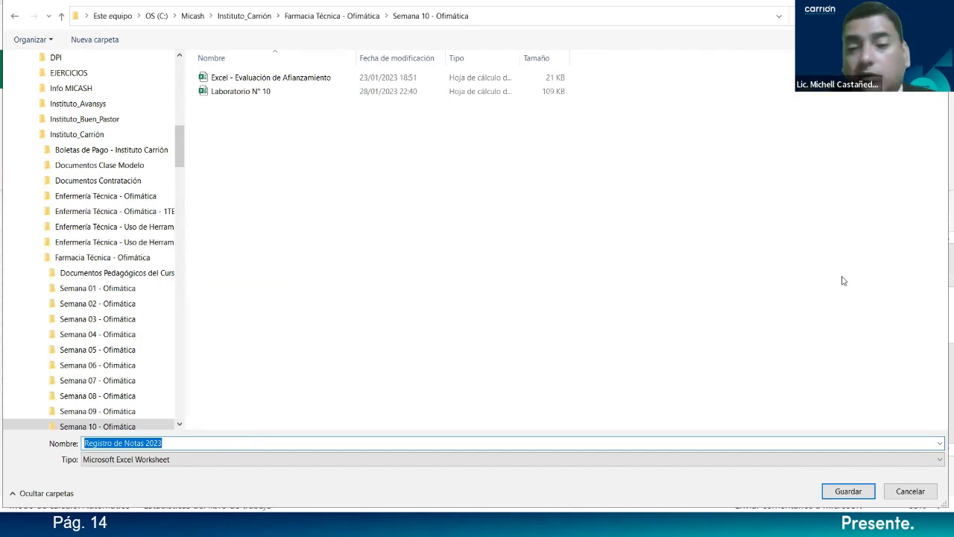
{"action": "left_click", "coordinate": [846, 491]}
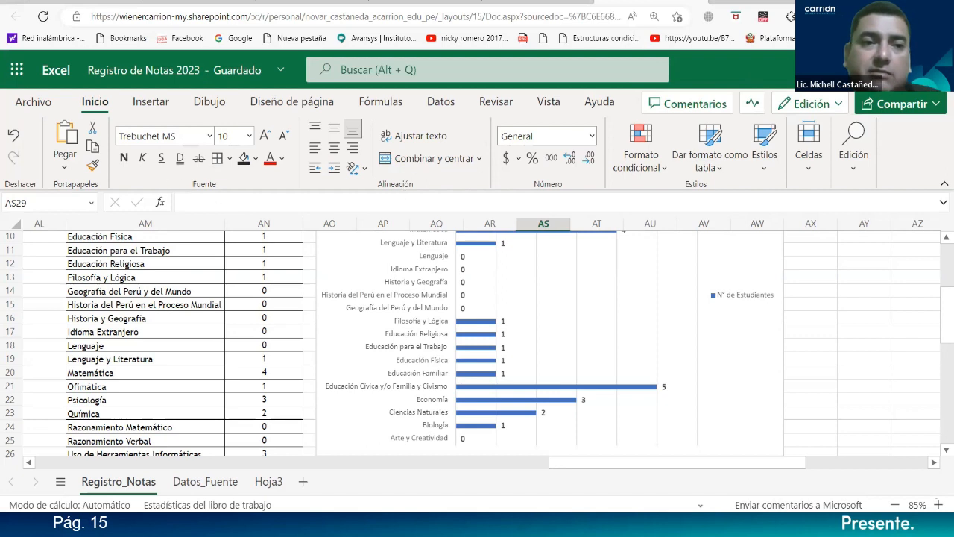
Step: Close the online workbook's browser tab, switch to File Explorer and open the downloaded Registro de Notas 2023 in desktop Excel
{"action": "right_click", "coordinate": [609, 7]}
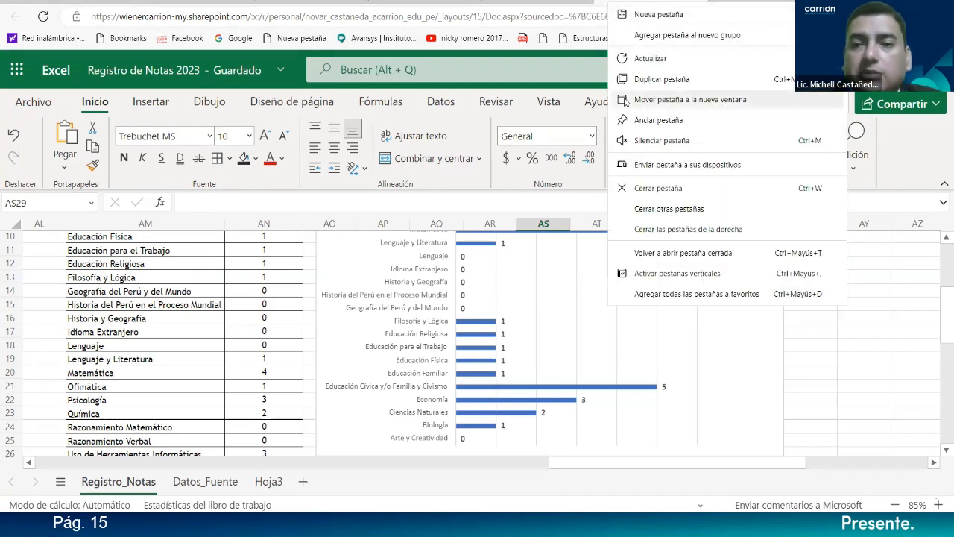
{"action": "left_click", "coordinate": [637, 190]}
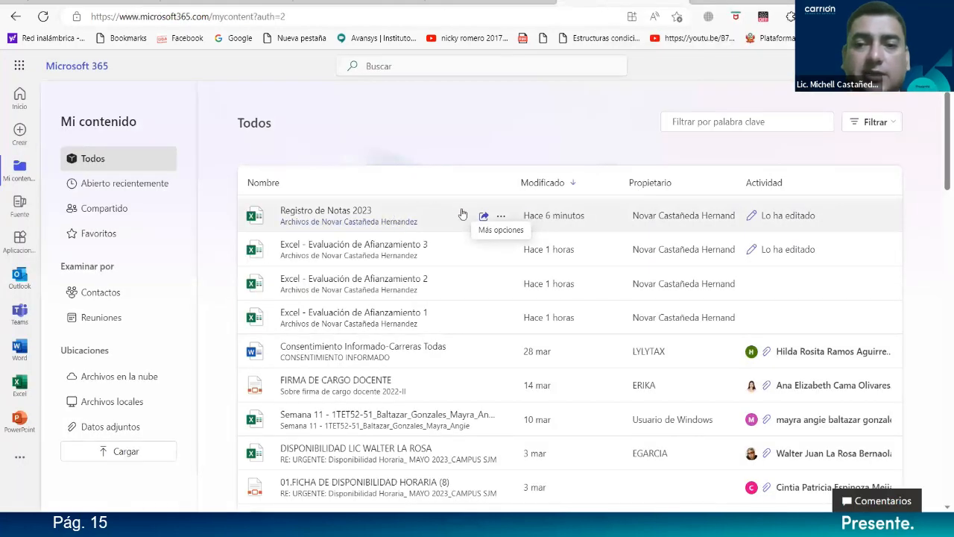
{"action": "left_click", "coordinate": [100, 524]}
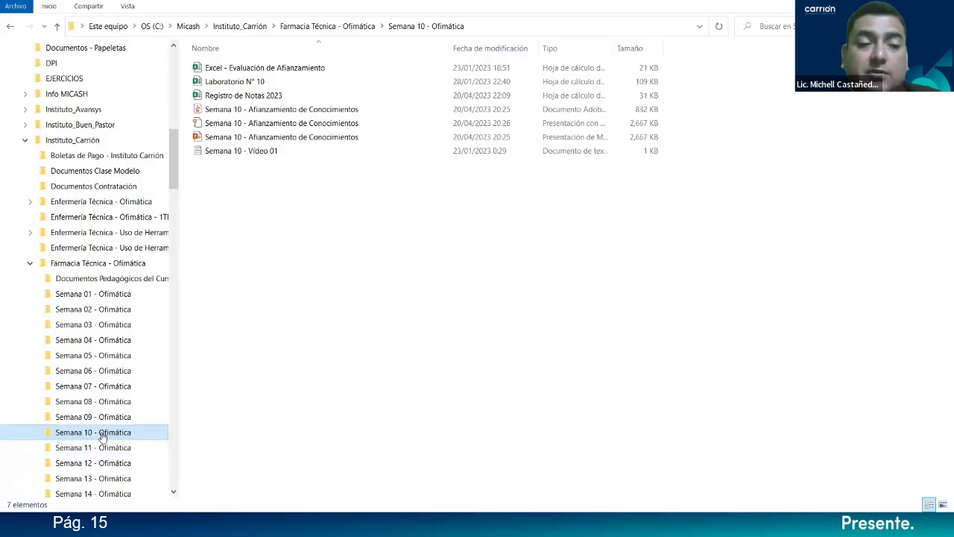
{"action": "double_click", "coordinate": [254, 96]}
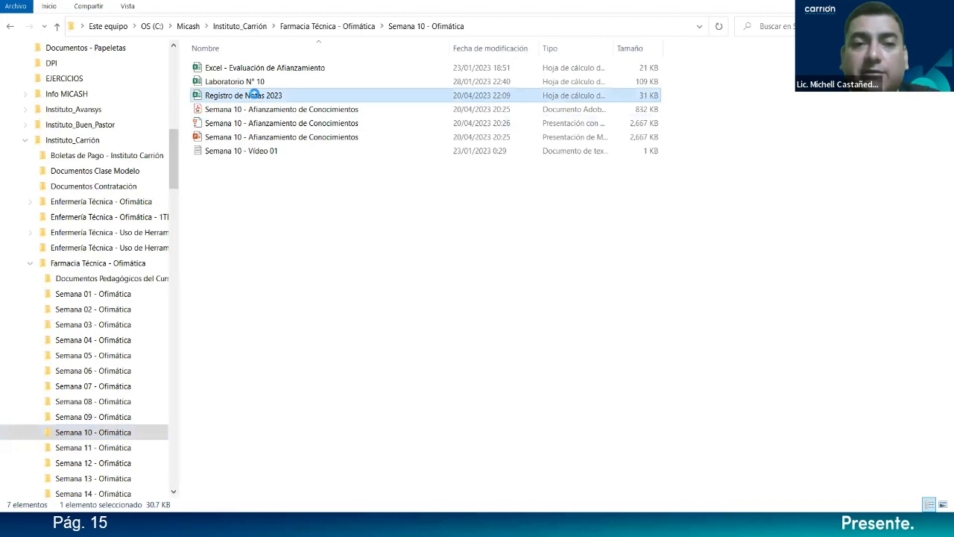
{"action": "right_click", "coordinate": [254, 96]}
{"action": "left_click", "coordinate": [273, 100]}
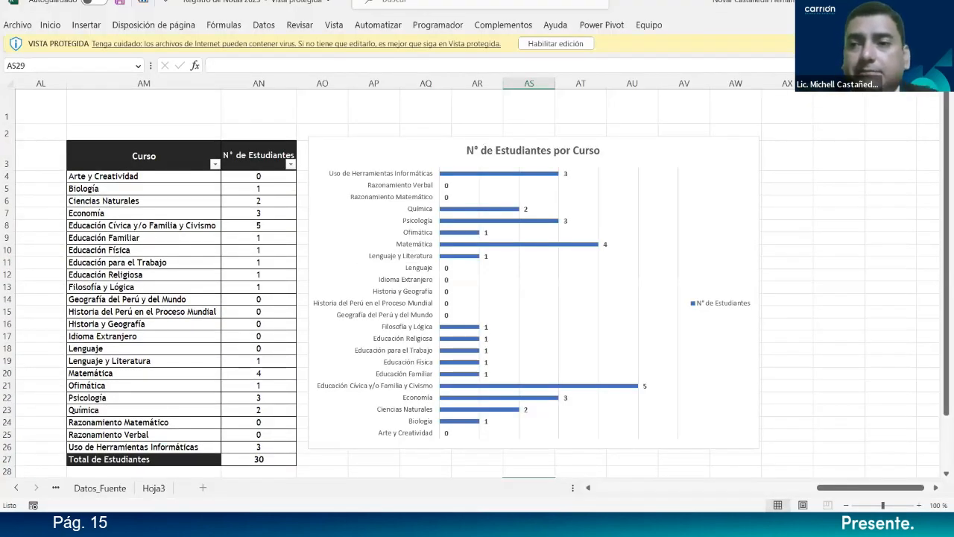
Step: Select the whole N° de Estudiantes por Curso chart in the downloaded workbook
{"action": "left_click", "coordinate": [375, 125]}
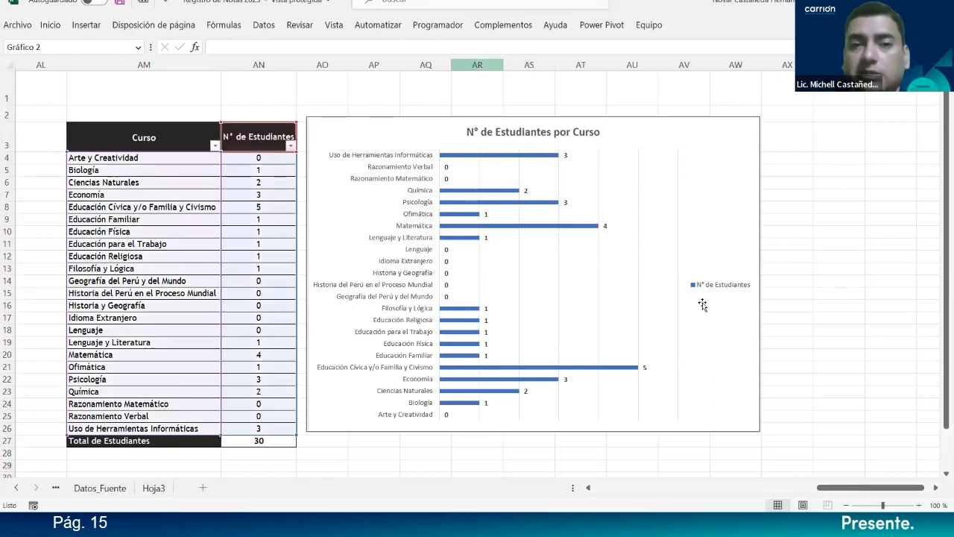
{"action": "left_click", "coordinate": [382, 114]}
{"action": "left_click", "coordinate": [390, 121]}
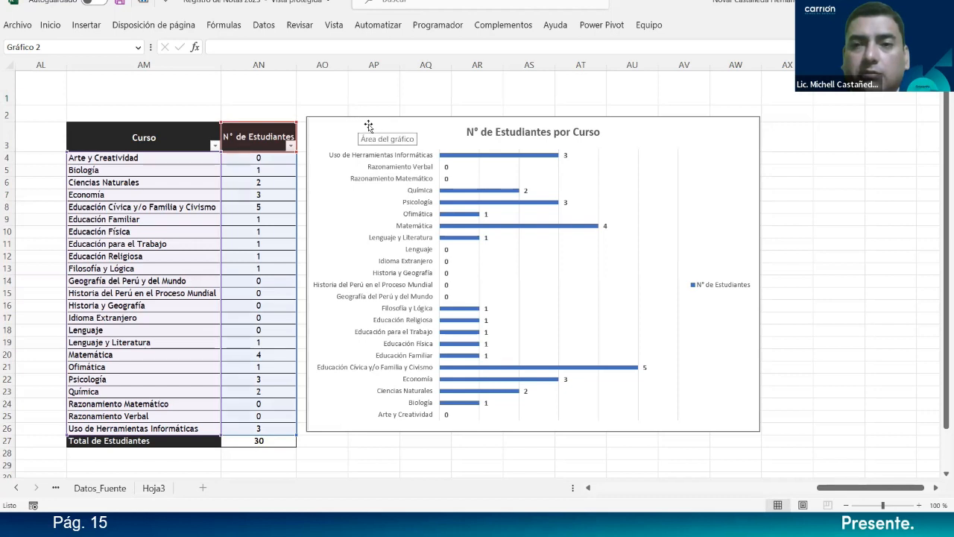
{"action": "right_click", "coordinate": [66, 30]}
{"action": "left_click", "coordinate": [96, 78]}
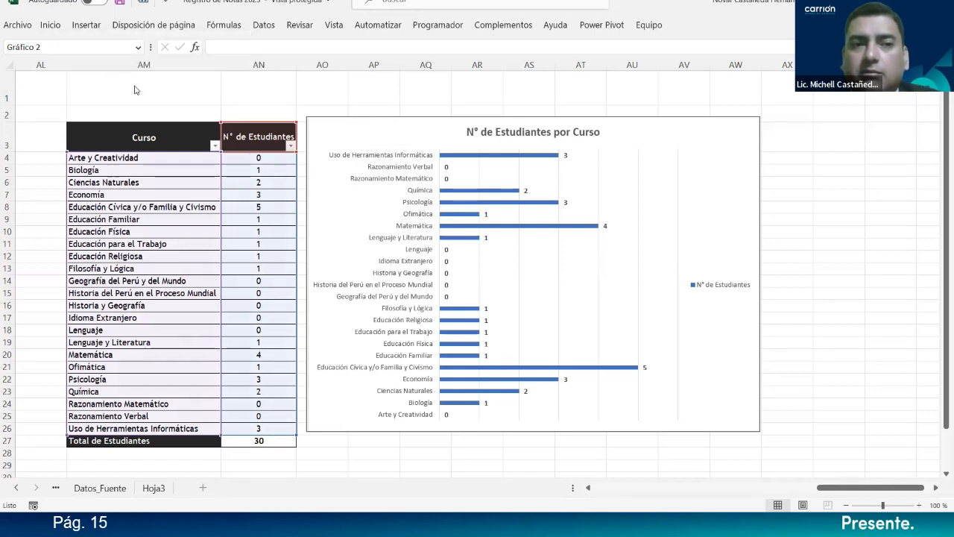
{"action": "left_click", "coordinate": [791, 246]}
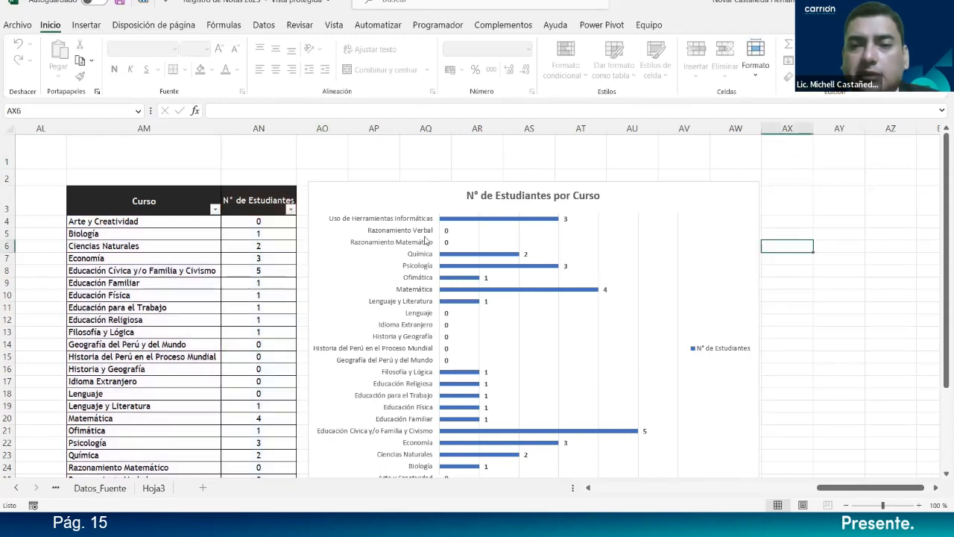
{"action": "left_click", "coordinate": [682, 268]}
{"action": "scroll", "coordinate": [682, 268], "scroll_direction": "down", "scroll_amount": 4}
{"action": "scroll", "coordinate": [682, 269], "scroll_direction": "up", "scroll_amount": 4}
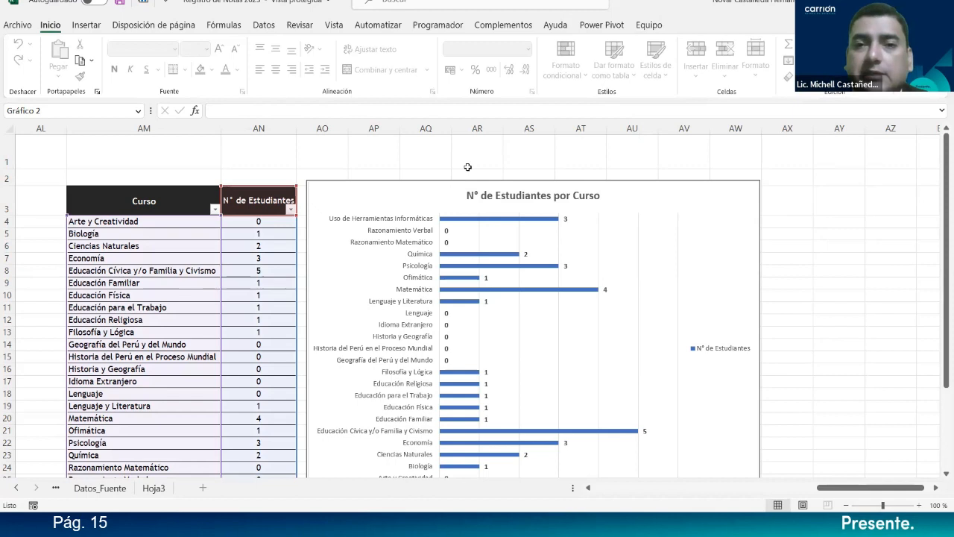
{"action": "left_click", "coordinate": [790, 228]}
{"action": "left_click", "coordinate": [742, 249]}
{"action": "left_click", "coordinate": [274, 273]}
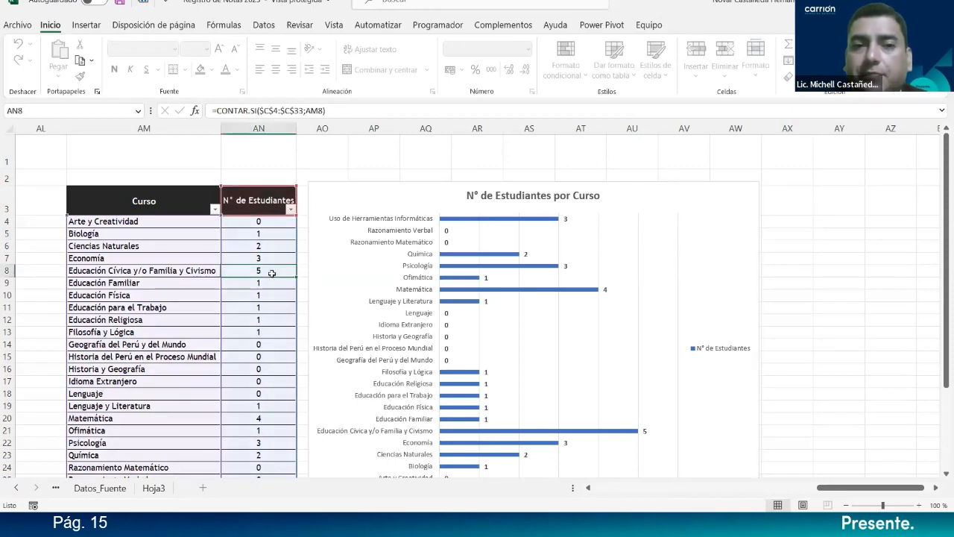
{"action": "left_click", "coordinate": [696, 246]}
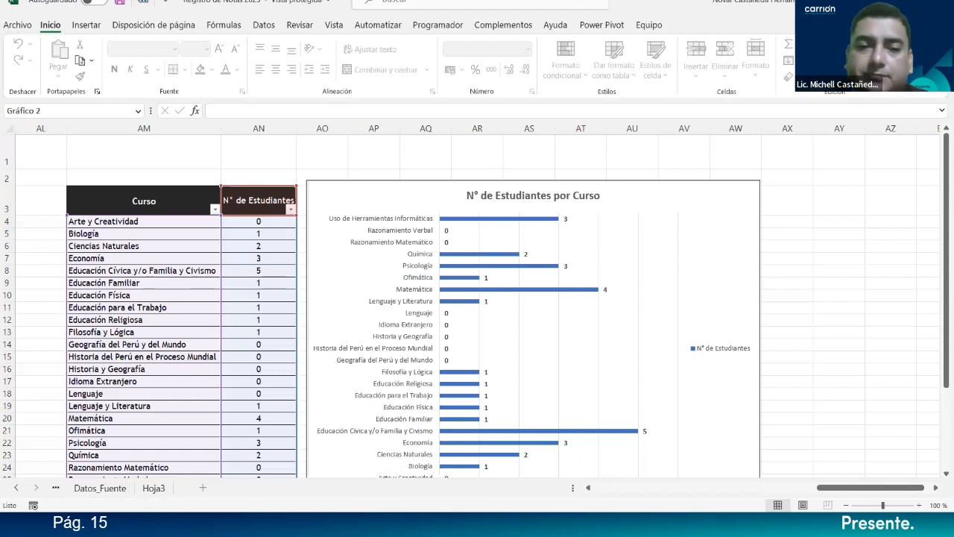
Step: Close the protected workbook, reopen Registro de Notas 2023 from the Semana 10 - Ofimática folder and enable editing
{"action": "left_click", "coordinate": [940, 3]}
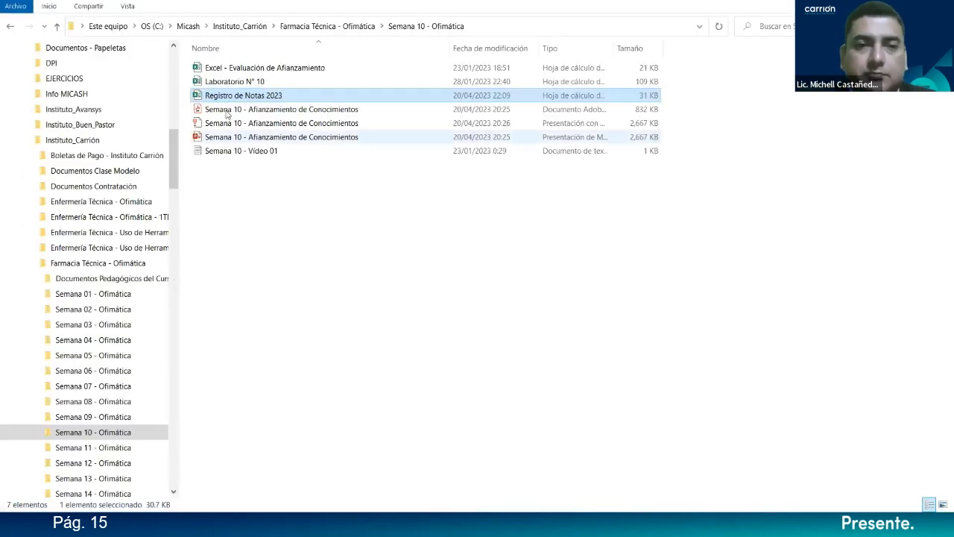
{"action": "double_click", "coordinate": [227, 95]}
{"action": "right_click", "coordinate": [226, 94]}
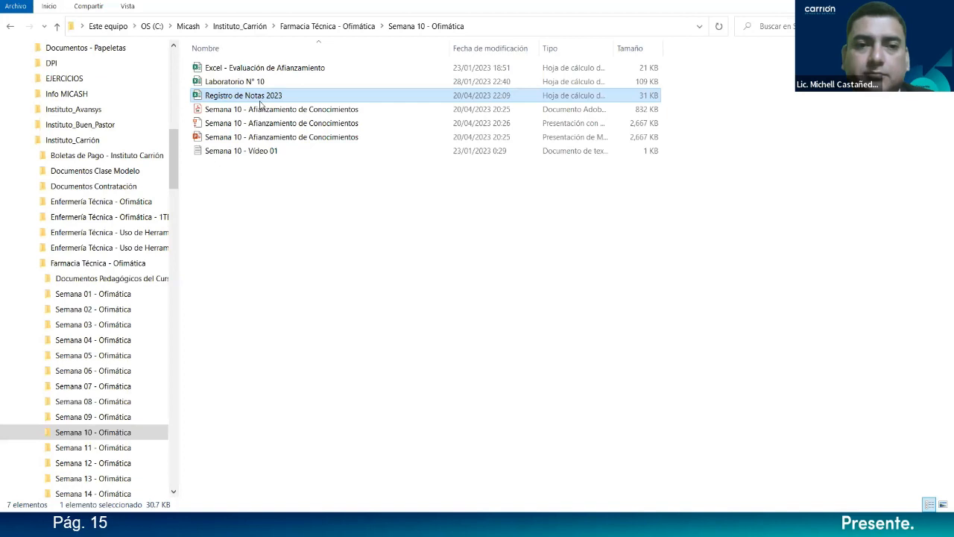
{"action": "left_click", "coordinate": [272, 106]}
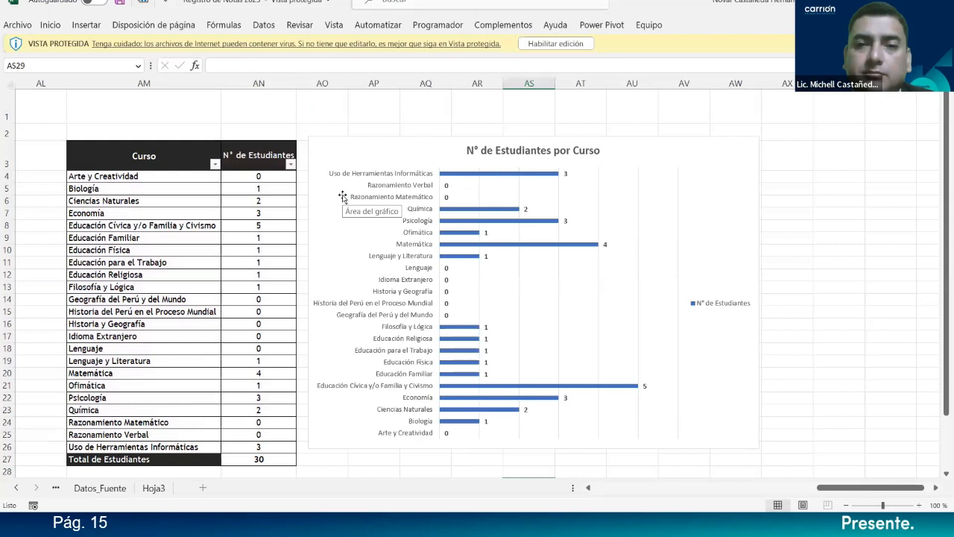
{"action": "left_click", "coordinate": [569, 44]}
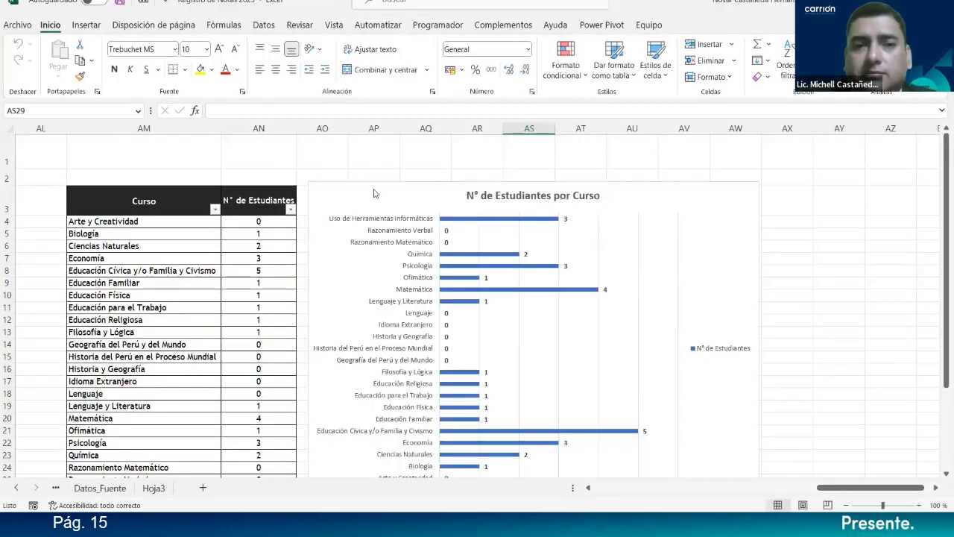
Step: Apply the dark grey gradient chart style with solid blue bars to the N° de Estudiantes por Curso chart
{"action": "left_click", "coordinate": [616, 194]}
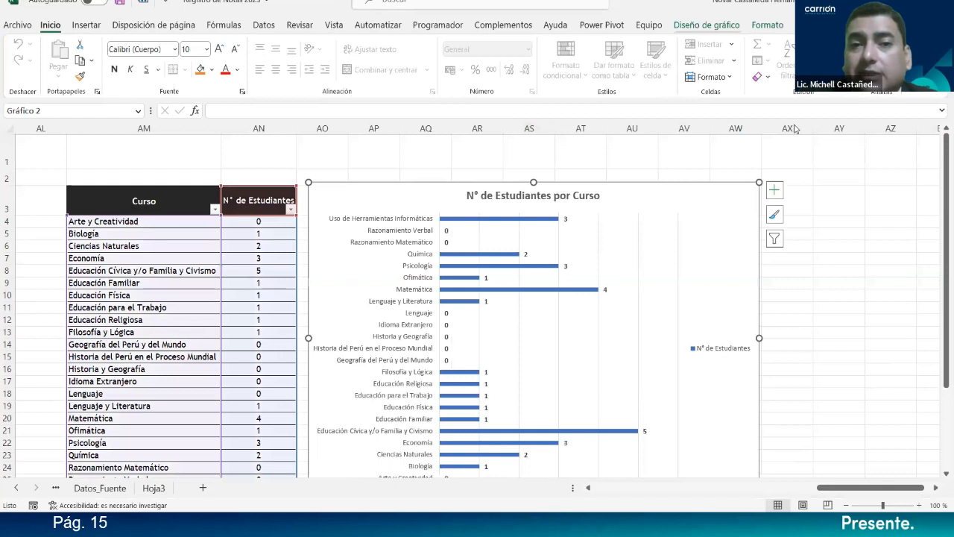
{"action": "left_click", "coordinate": [765, 25]}
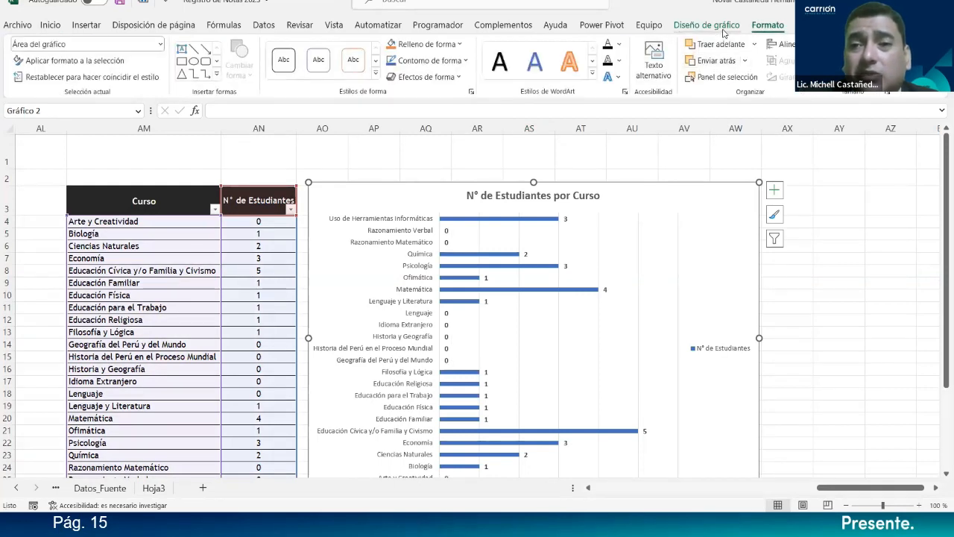
{"action": "left_click", "coordinate": [718, 27]}
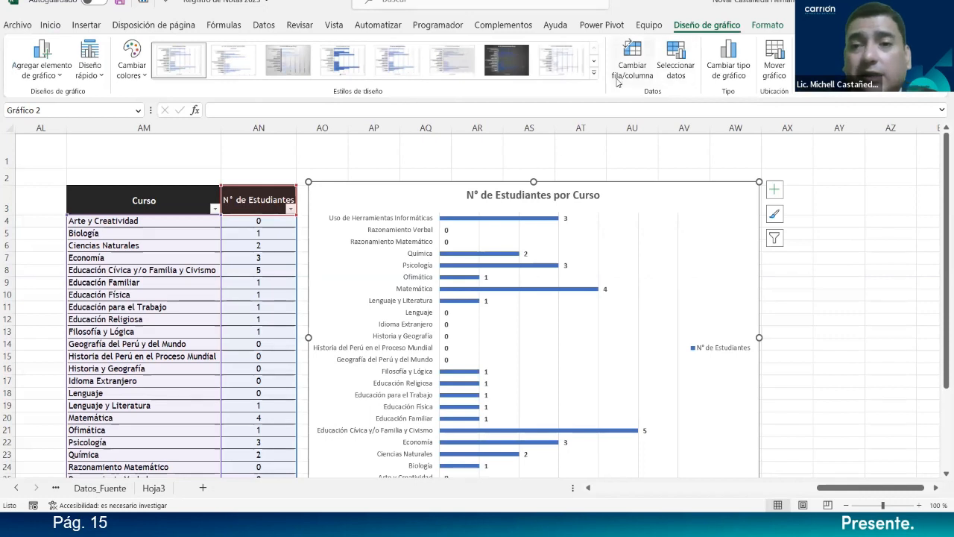
{"action": "left_click", "coordinate": [594, 72]}
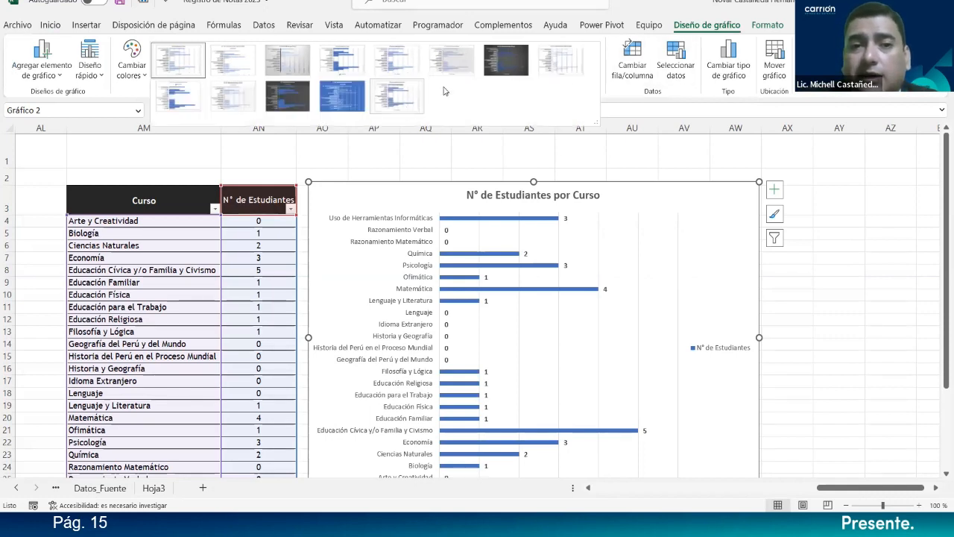
{"action": "left_click", "coordinate": [507, 60]}
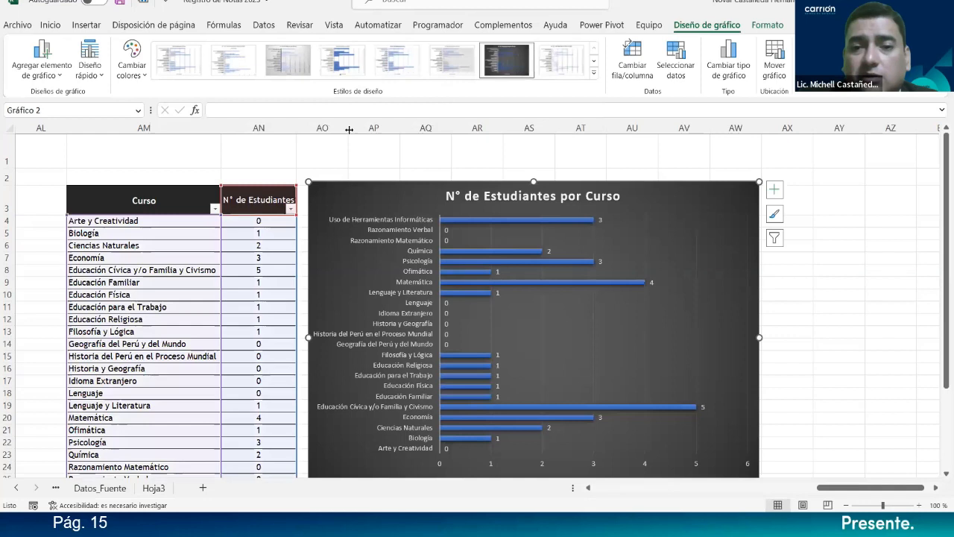
Step: Try the flat dark chart style with outlined bars, and return the chart to the dark gradient style with solid bars
{"action": "left_click", "coordinate": [594, 74]}
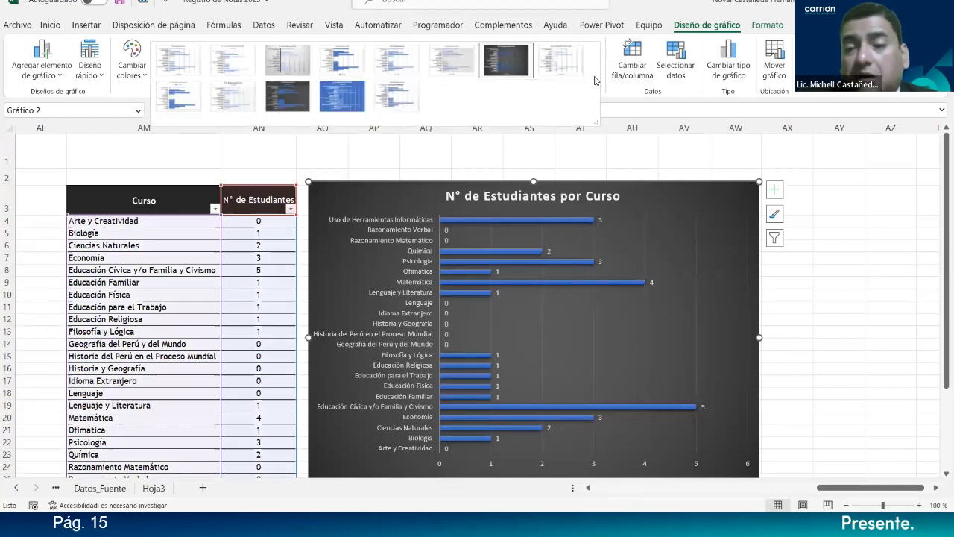
{"action": "left_click", "coordinate": [293, 98]}
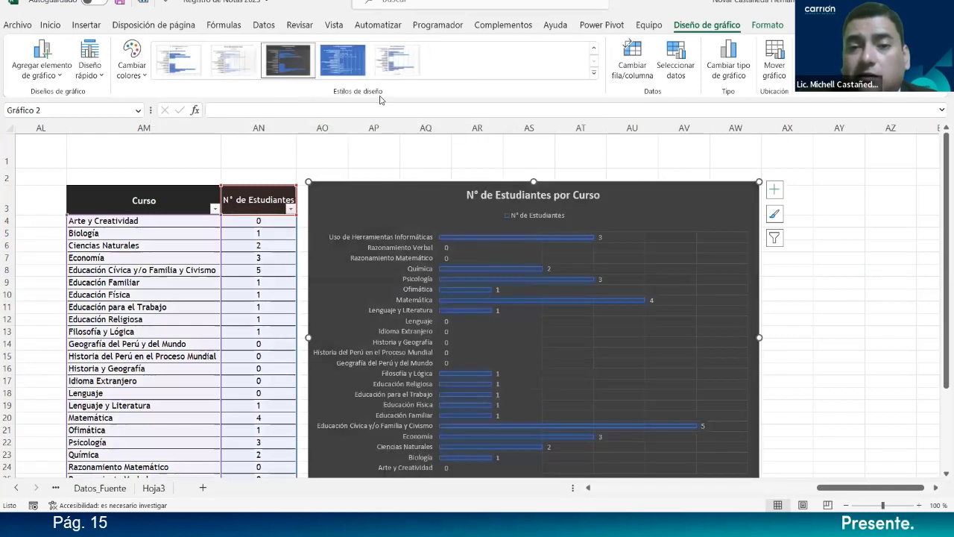
{"action": "left_click", "coordinate": [595, 73]}
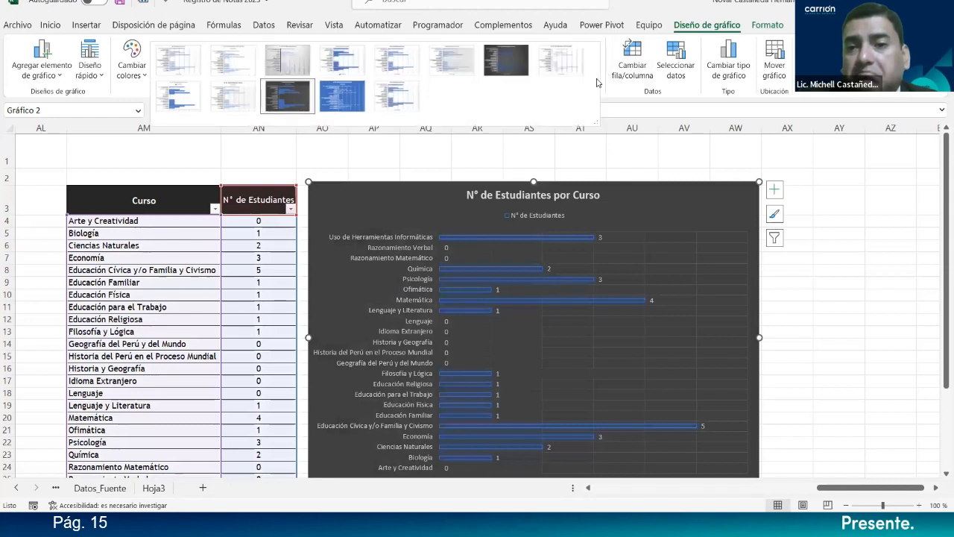
{"action": "left_click", "coordinate": [504, 78]}
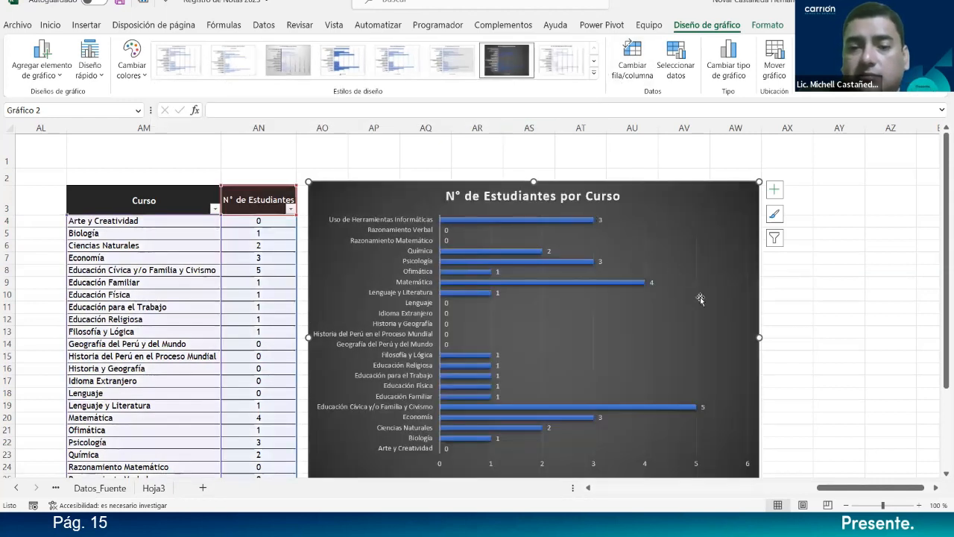
{"action": "left_click", "coordinate": [808, 351]}
{"action": "scroll", "coordinate": [787, 369], "scroll_direction": "down", "scroll_amount": 1}
{"action": "scroll", "coordinate": [680, 416], "scroll_direction": "up", "scroll_amount": 1}
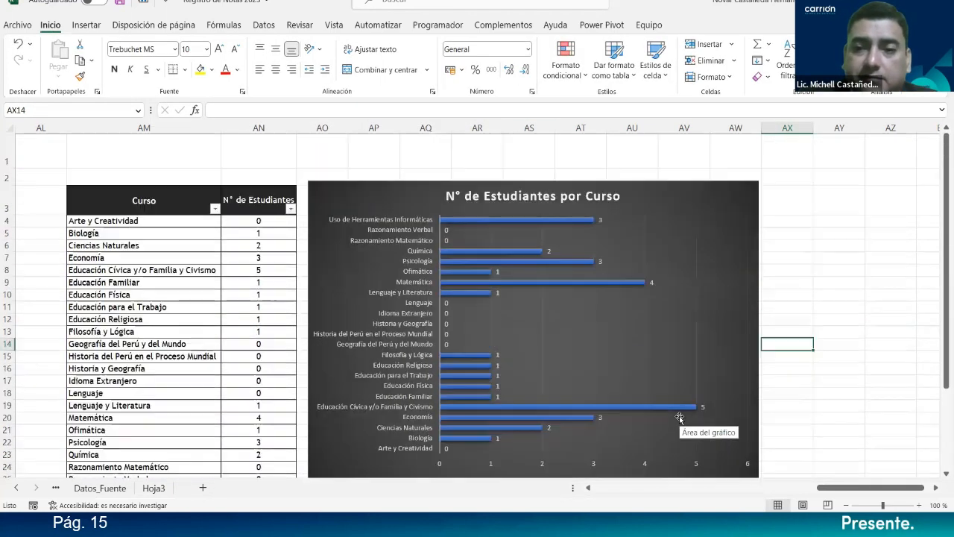
Step: Make the chart's data labels bold and set their font size to 10.5
{"action": "left_click", "coordinate": [600, 220]}
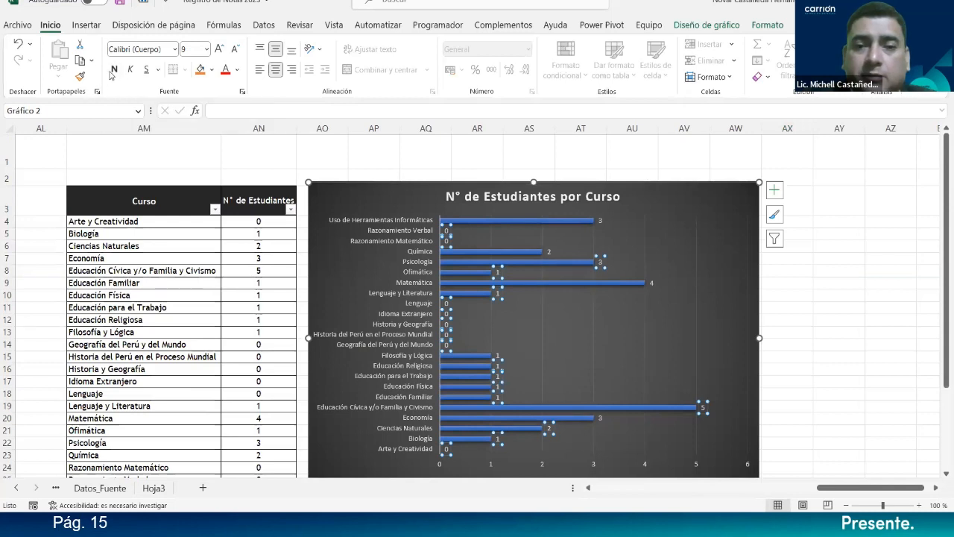
{"action": "left_click", "coordinate": [220, 49]}
{"action": "left_click", "coordinate": [220, 49]}
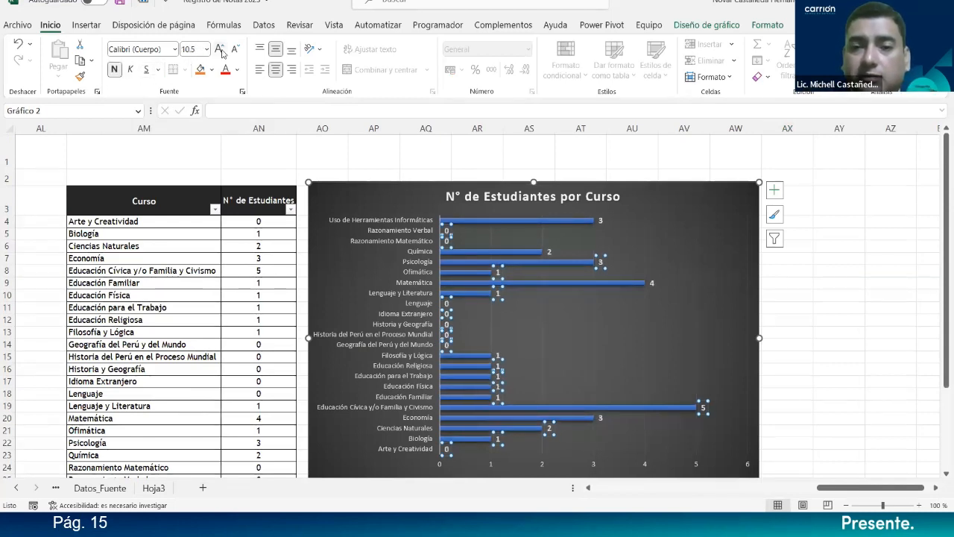
{"action": "left_click", "coordinate": [601, 418]}
{"action": "left_click", "coordinate": [620, 225]}
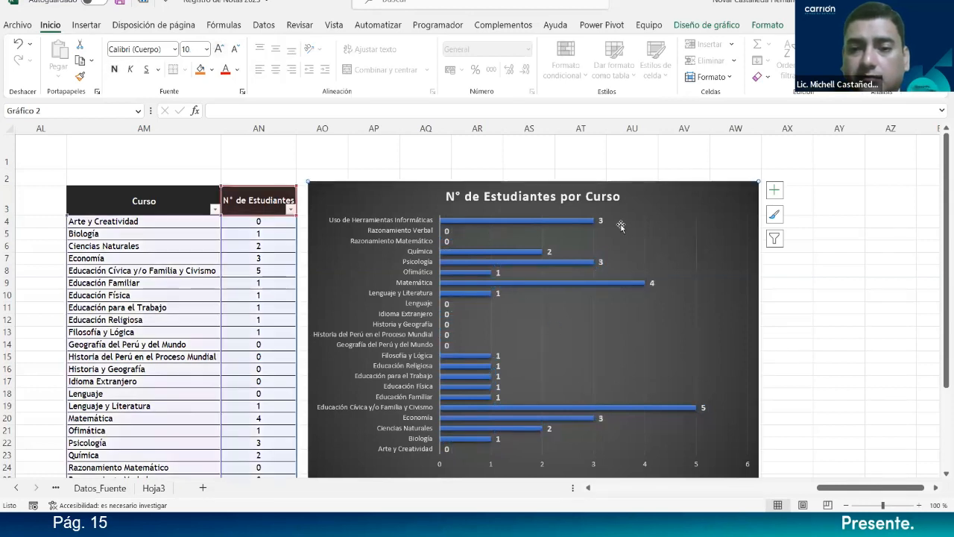
{"action": "left_click", "coordinate": [601, 220]}
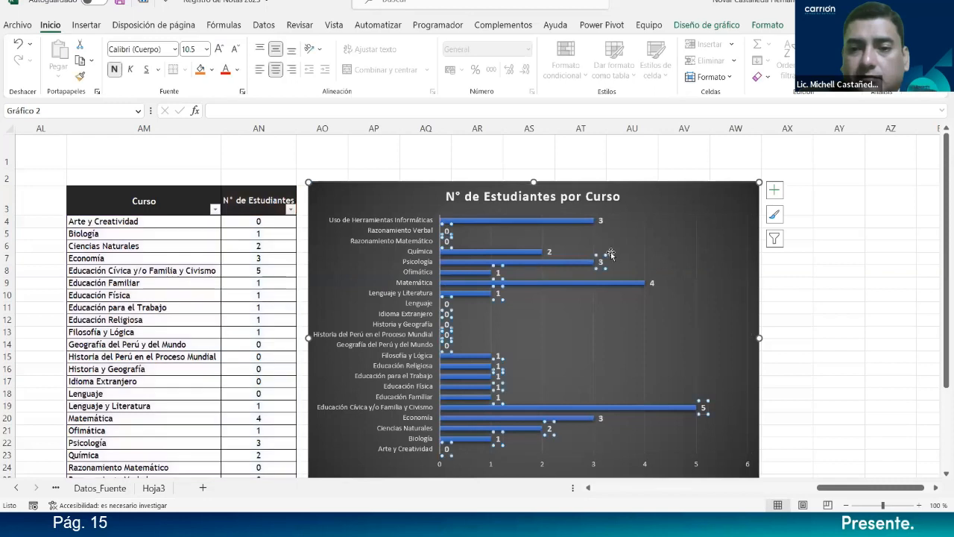
{"action": "left_click", "coordinate": [601, 220]}
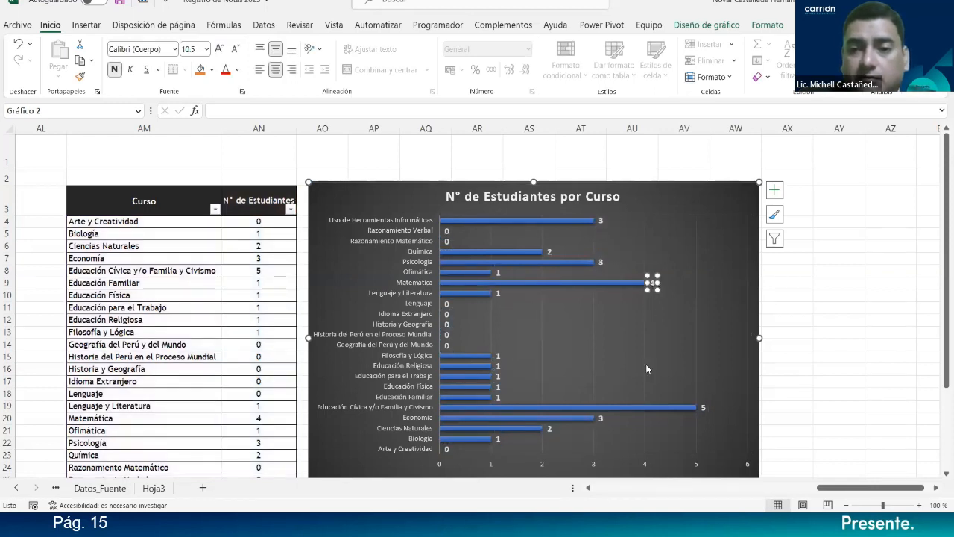
{"action": "left_click", "coordinate": [596, 277]}
{"action": "scroll", "coordinate": [564, 365], "scroll_direction": "down", "scroll_amount": 1}
{"action": "scroll", "coordinate": [565, 365], "scroll_direction": "up", "scroll_amount": 1}
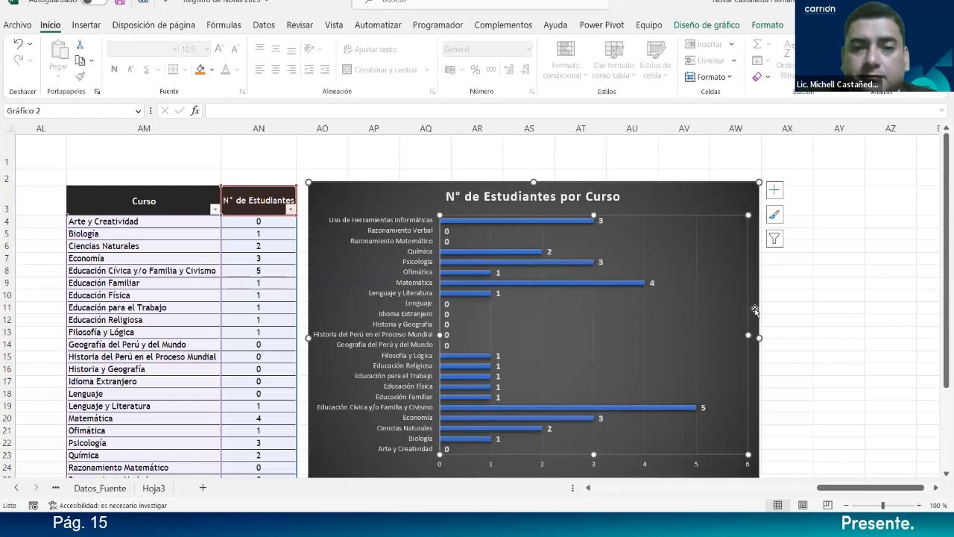
Step: Widen the N° de Estudiantes por Curso chart slightly so that its right edge lies within column AX
{"action": "left_click", "coordinate": [759, 338]}
{"action": "left_click_drag", "start_coordinate": [759, 339], "coordinate": [785, 340]}
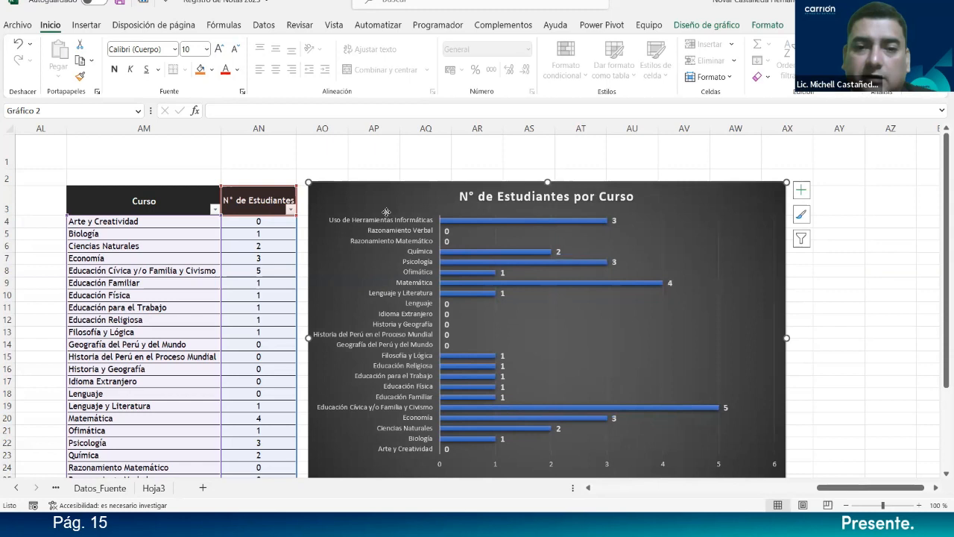
{"action": "left_click", "coordinate": [410, 278]}
{"action": "left_click", "coordinate": [572, 298]}
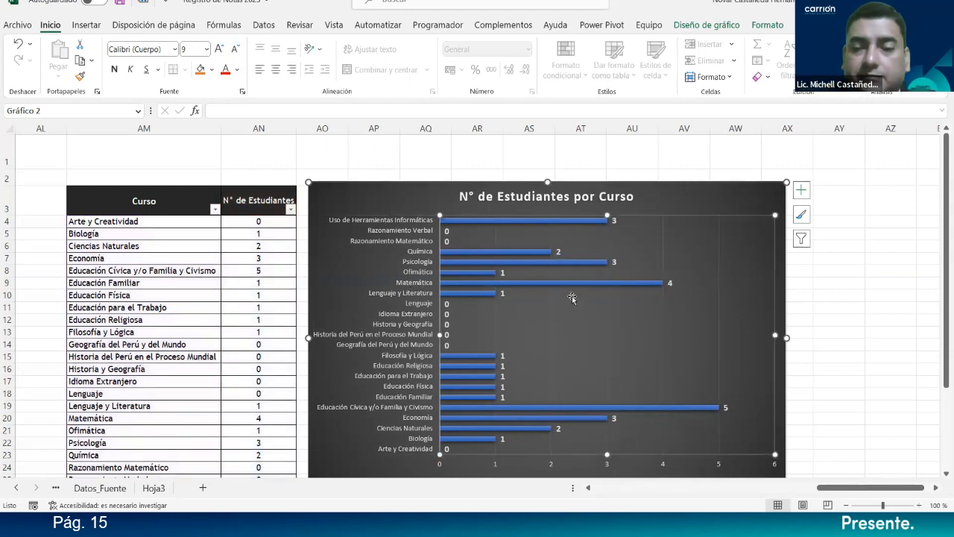
{"action": "left_click", "coordinate": [787, 337]}
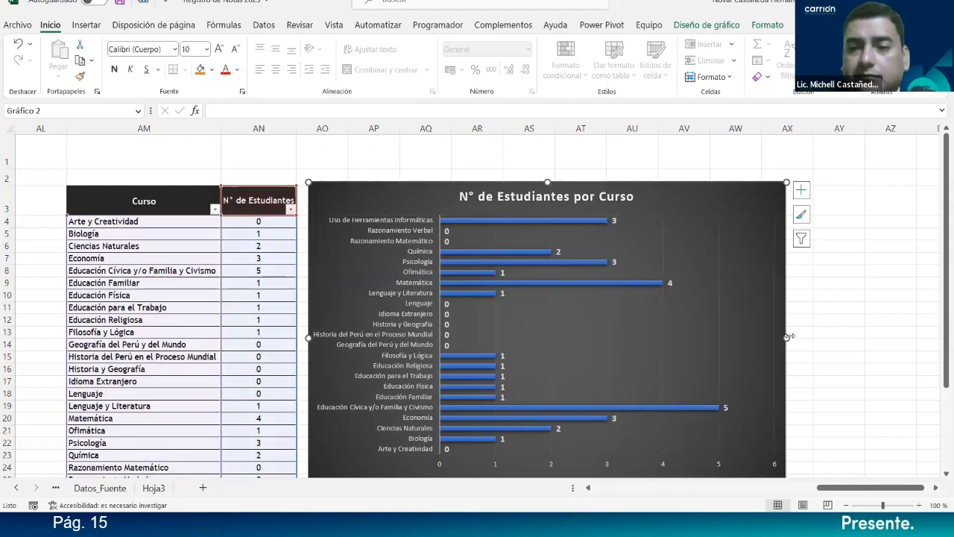
{"action": "left_click_drag", "start_coordinate": [788, 337], "coordinate": [781, 338]}
{"action": "left_click", "coordinate": [831, 389]}
{"action": "scroll", "coordinate": [417, 385], "scroll_direction": "down", "scroll_amount": 3}
{"action": "scroll", "coordinate": [417, 386], "scroll_direction": "up", "scroll_amount": 3}
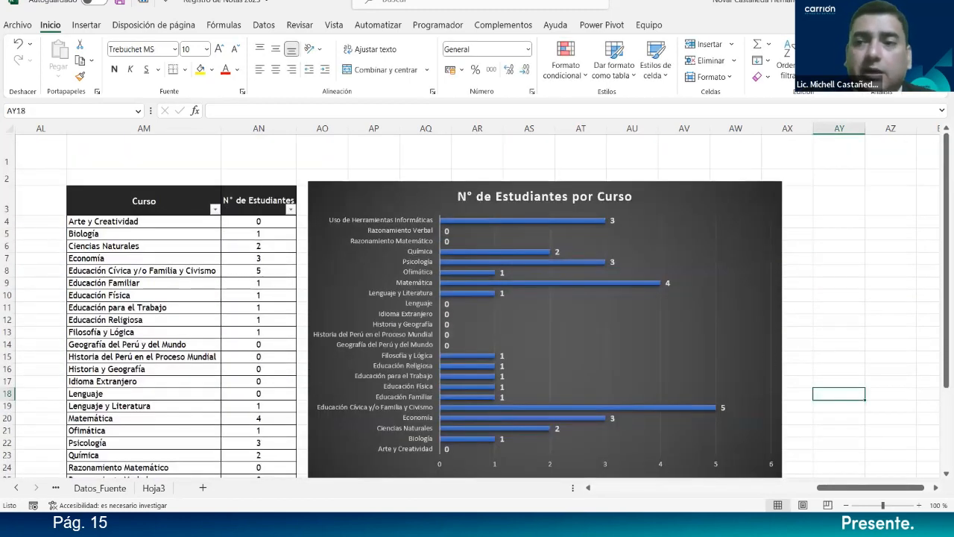
Step: Close the Registro de Notas 2023 workbook and switch to the presentation's Actividad Asincrónica (Tarea) slide
{"action": "key", "text": "ctrl+w"}
{"action": "left_click", "coordinate": [447, 271]}
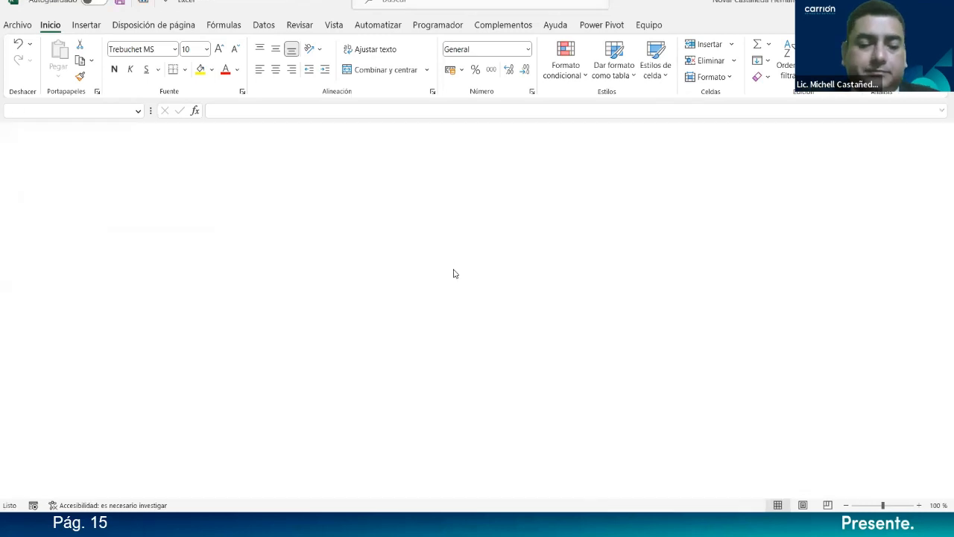
{"action": "key", "text": "alt+Tab"}
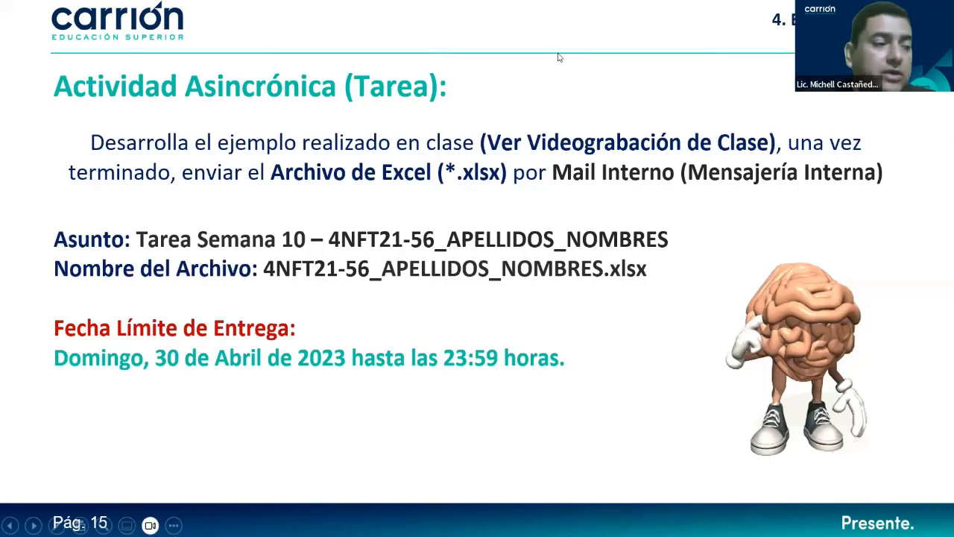